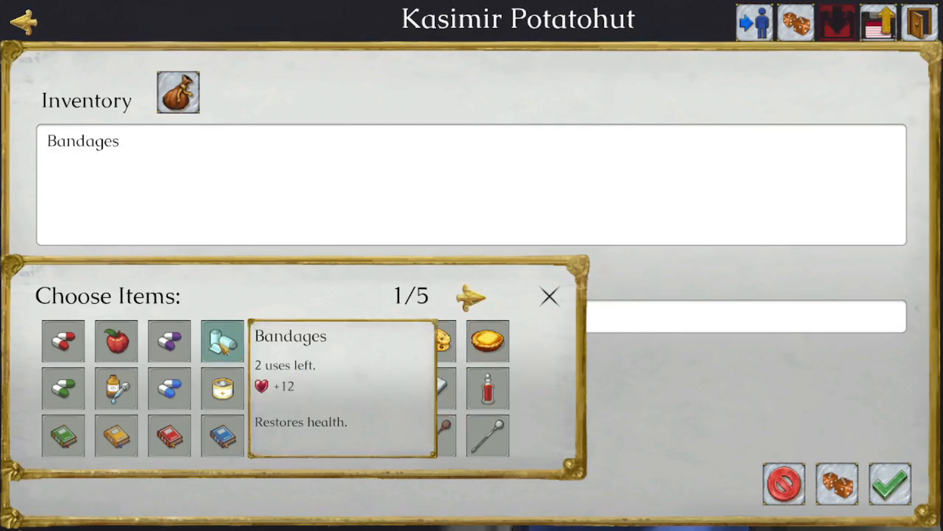
Add an Iron Sword to the character's inventory and mark it as equipped with [E]
{"action": "left_click", "coordinate": [472, 299]}
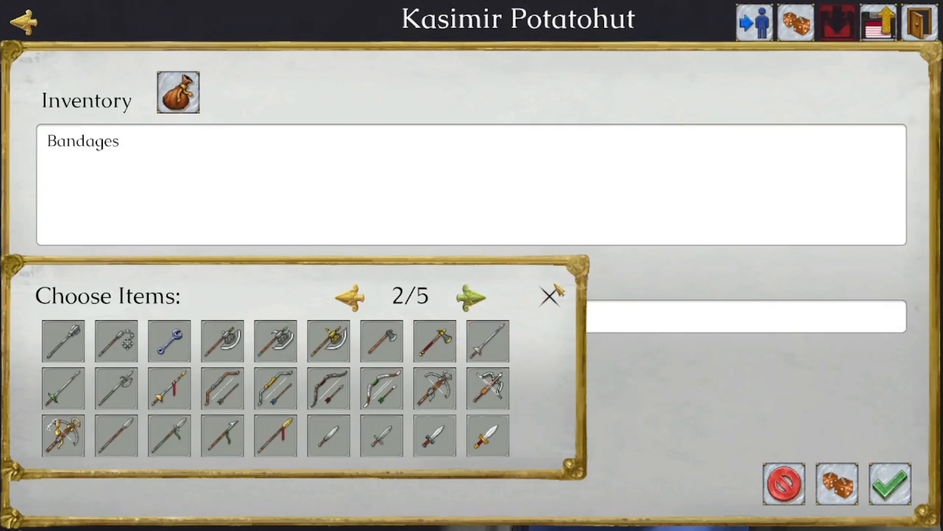
{"action": "left_click", "coordinate": [472, 299]}
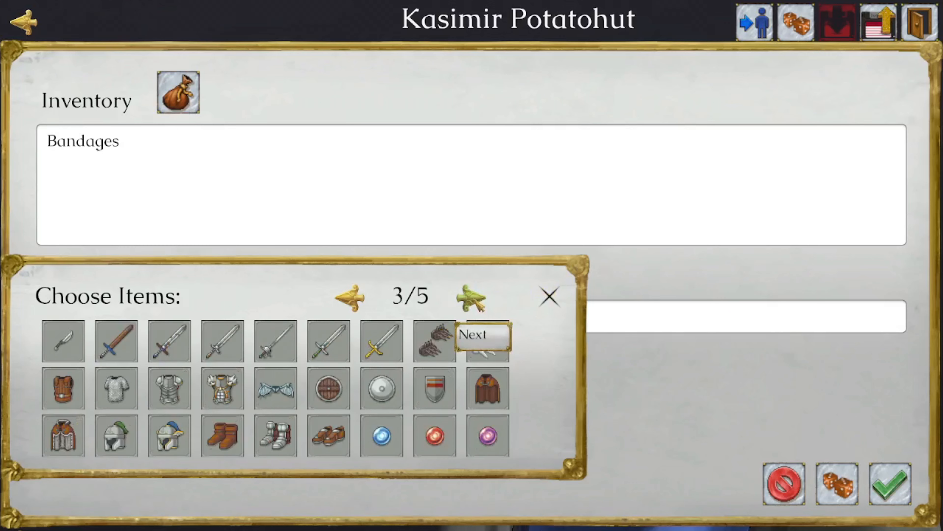
{"action": "left_click", "coordinate": [223, 351]}
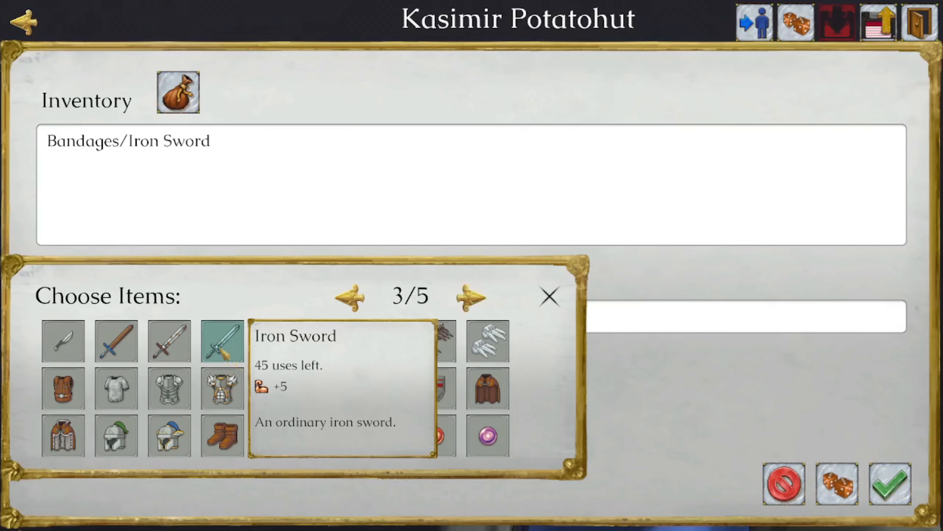
{"action": "left_click", "coordinate": [289, 159]}
{"action": "type", "text": "[E]"}
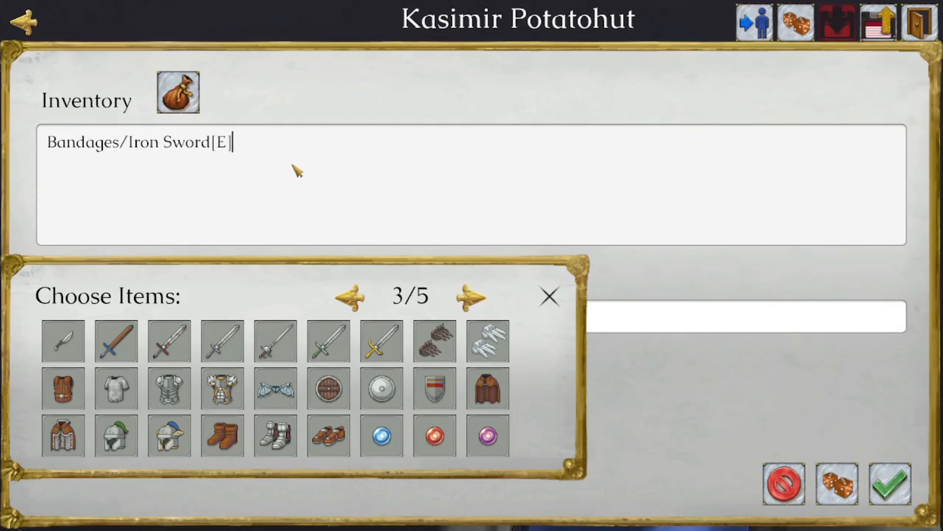
Add Leather Armor to the inventory, mark it as equipped with [E], and confirm the page with Sword kept as the counterattack
{"action": "mouse_move", "coordinate": [350, 377]}
{"action": "left_click", "coordinate": [82, 381]}
{"action": "left_click", "coordinate": [396, 148]}
{"action": "type", "text": "[E]"}
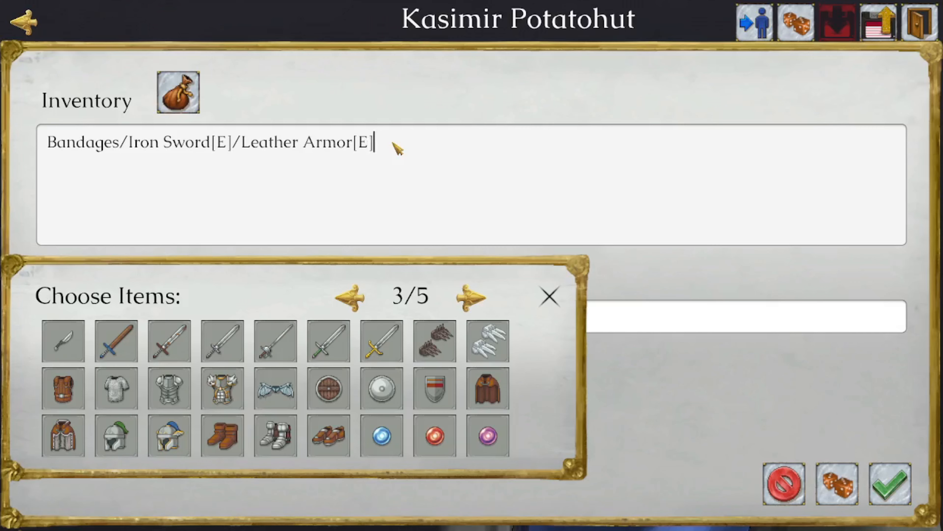
{"action": "left_click", "coordinate": [549, 296]}
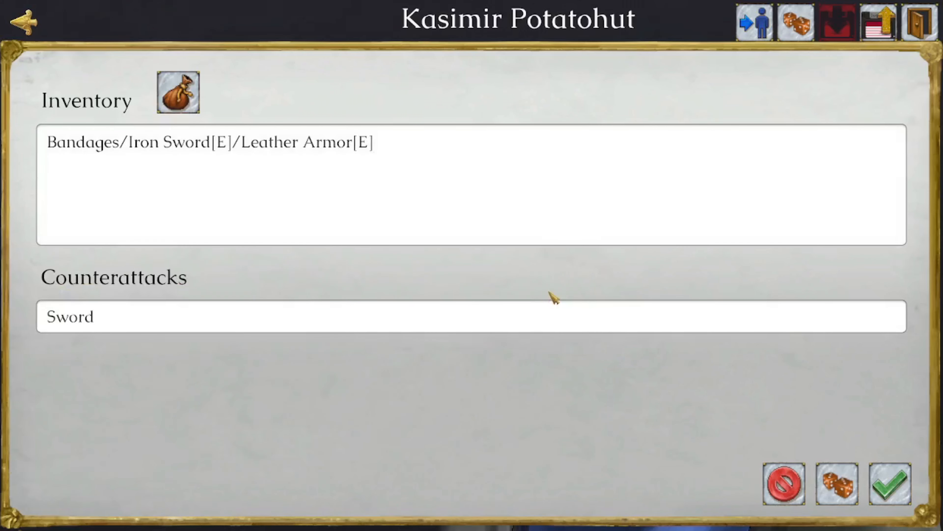
{"action": "left_click", "coordinate": [171, 318]}
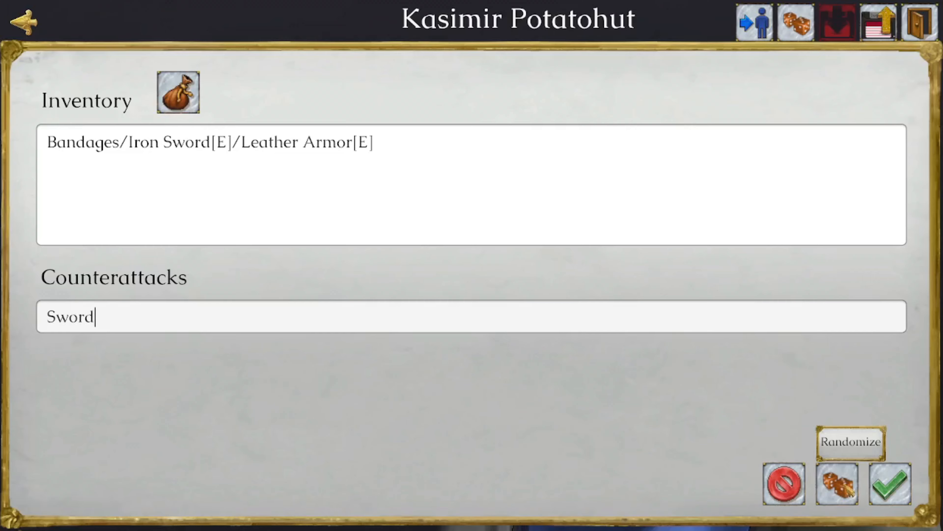
{"action": "left_click", "coordinate": [894, 491]}
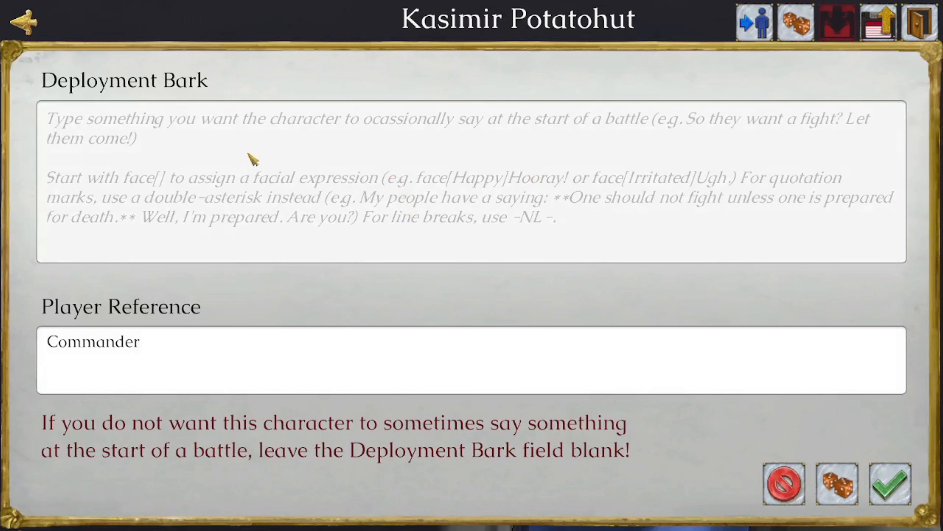
Enter "Kasimir is here!" as the Deployment Bark, keep Commander as the player reference, and confirm
{"action": "left_click", "coordinate": [259, 146]}
{"action": "type", "text": "Kasimir is here!"}
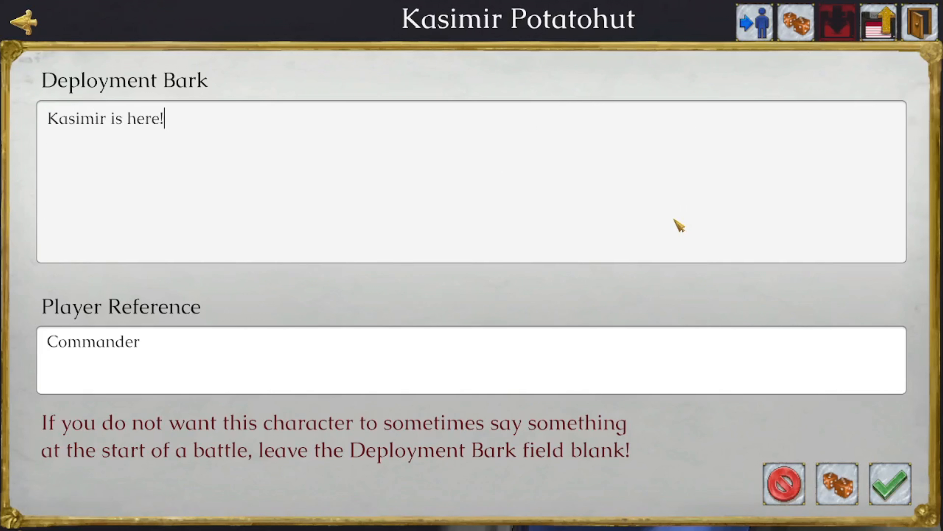
{"action": "left_click", "coordinate": [888, 493]}
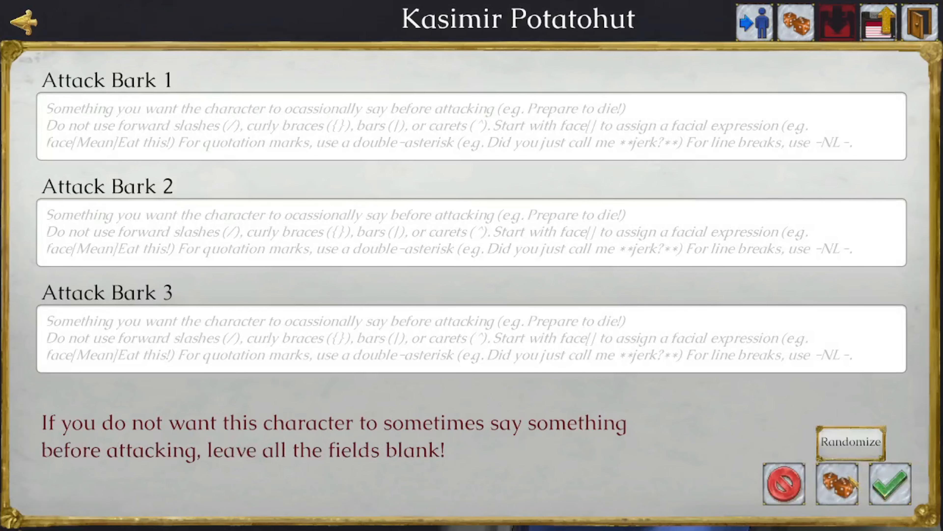
Randomize the three attack barks repeatedly until Attack Bark 1 reads "Your gods cannot protect you."
{"action": "left_click", "coordinate": [849, 479]}
{"action": "left_click", "coordinate": [849, 479]}
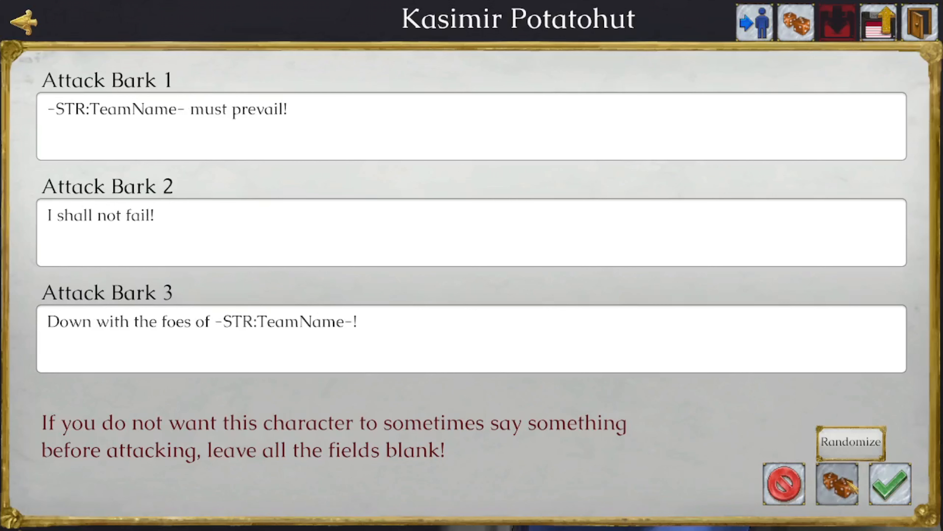
{"action": "left_click", "coordinate": [848, 479]}
{"action": "left_click", "coordinate": [848, 480]}
{"action": "left_click", "coordinate": [848, 480]}
{"action": "left_click", "coordinate": [848, 480]}
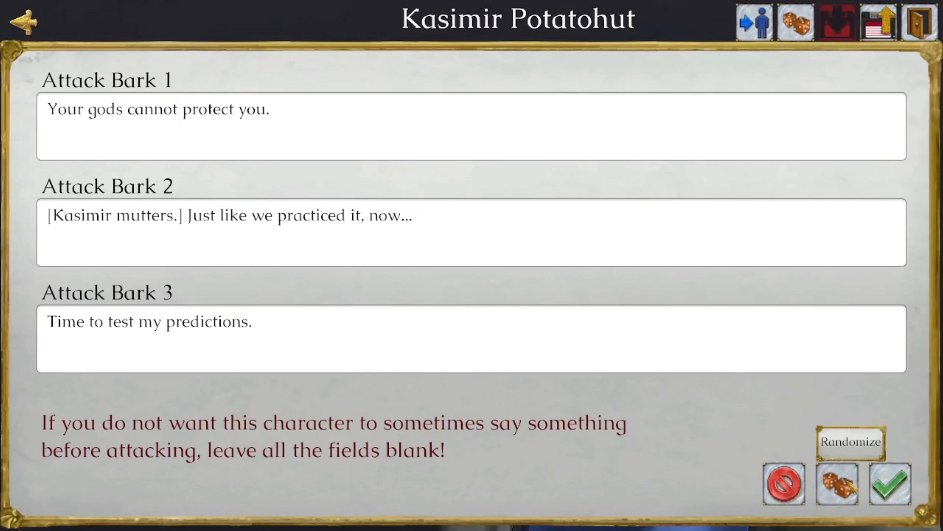
Clear Attack Bark 3, replace Attack Bark 2 with "Kasimir will pierce your gear!", and confirm the attack barks
{"action": "left_click", "coordinate": [390, 329]}
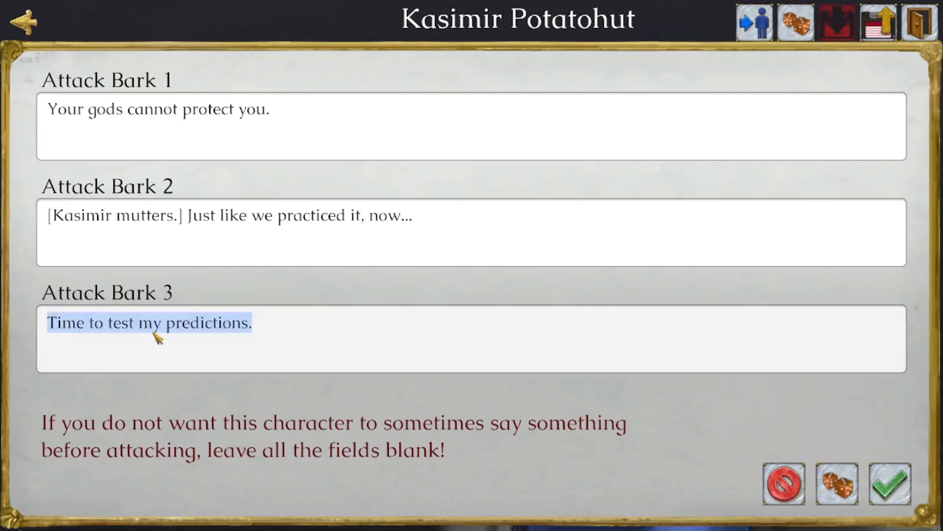
{"action": "key", "text": "BackSpace"}
{"action": "left_click", "coordinate": [236, 236]}
{"action": "key", "text": "BackSpace"}
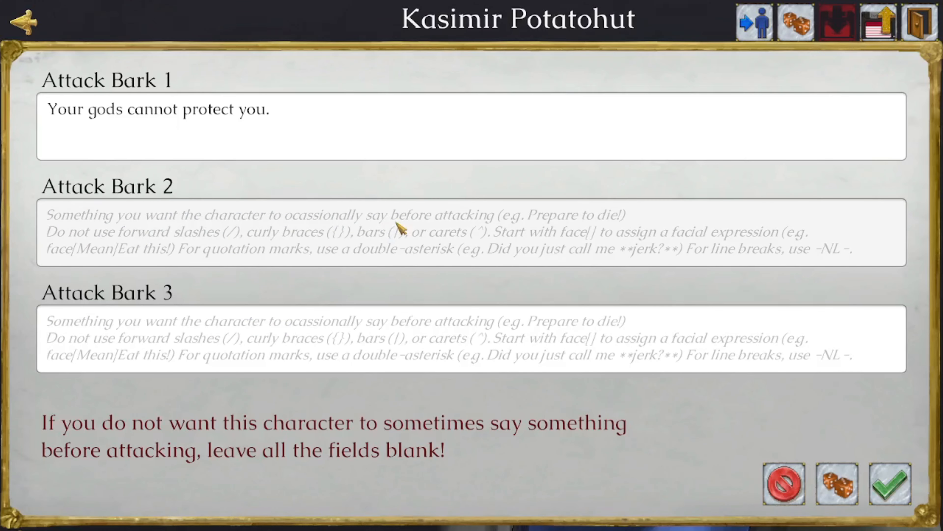
{"action": "type", "text": "Kas"}
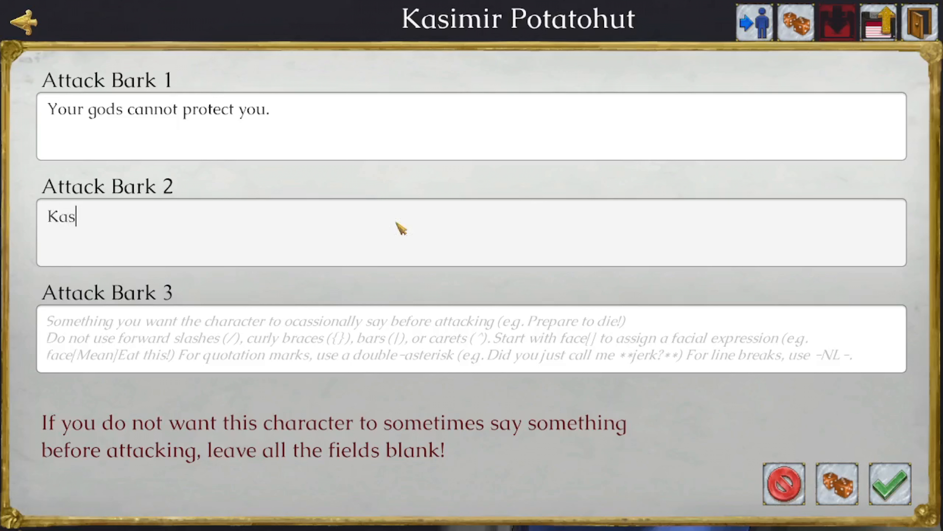
{"action": "type", "text": "imir will pierce your gear!"}
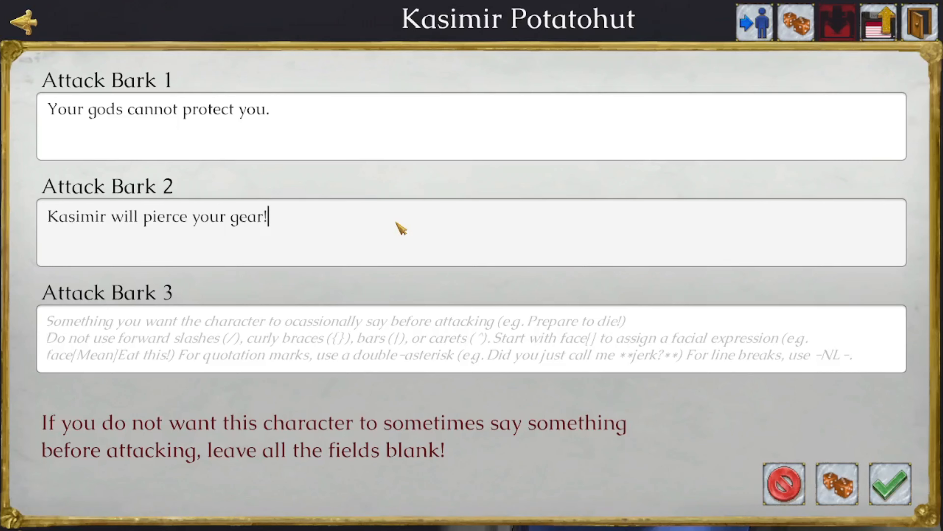
{"action": "left_click", "coordinate": [901, 489]}
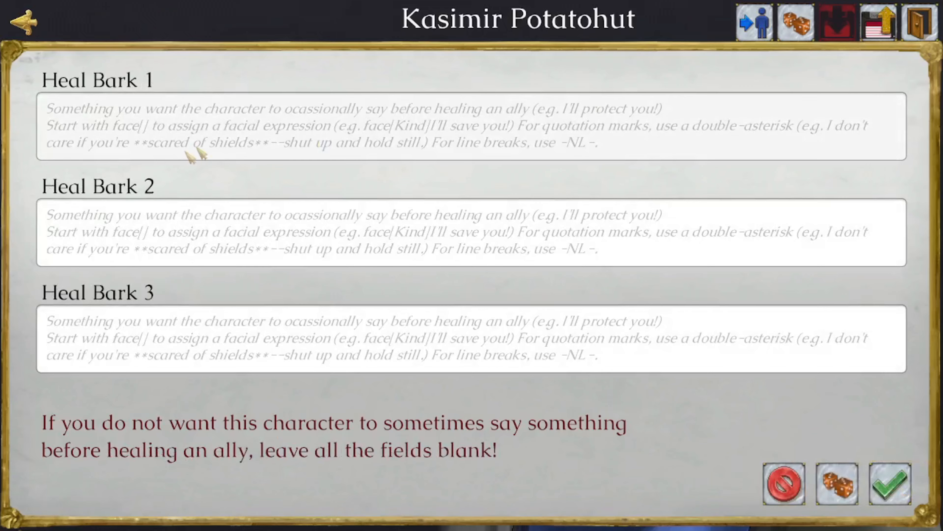
Leave the heal and build barks blank and fill the three victory barks with random lines
{"action": "left_click", "coordinate": [900, 483]}
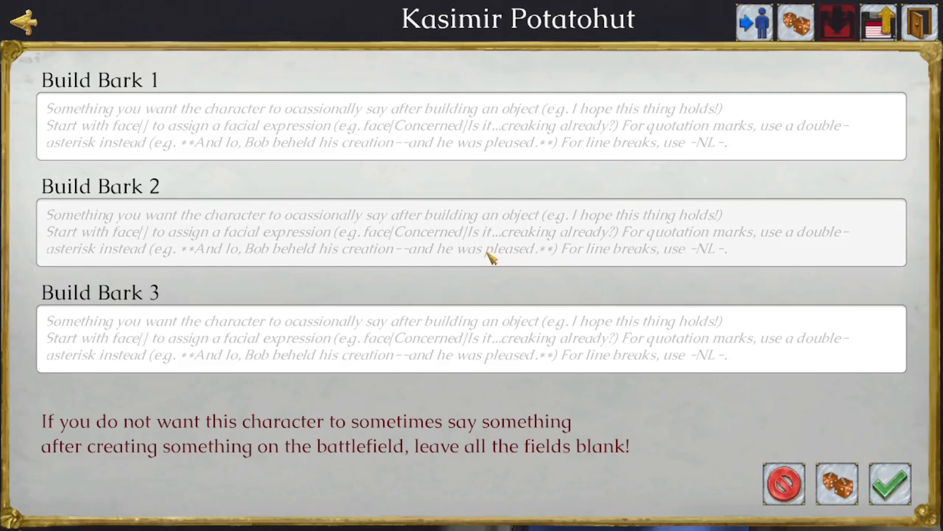
{"action": "left_click", "coordinate": [888, 481]}
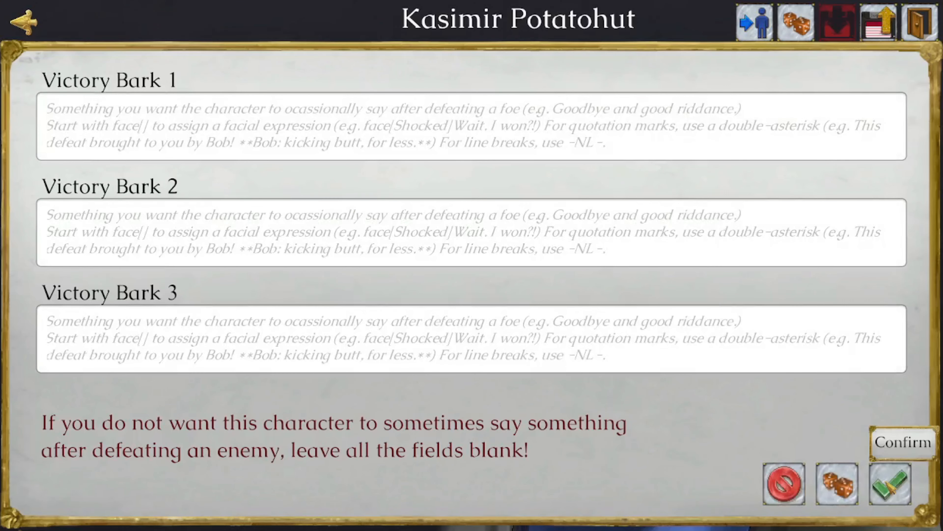
{"action": "left_click", "coordinate": [841, 496]}
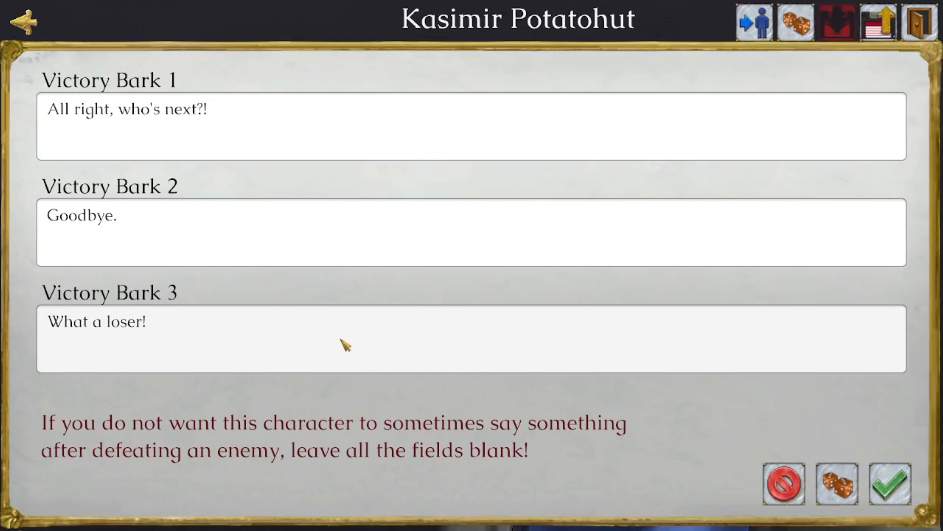
Replace Victory Bark 3 with "Kasimir has won, it's clear!" and confirm the victory barks
{"action": "left_click", "coordinate": [345, 345]}
{"action": "key", "text": "ctrl+a"}
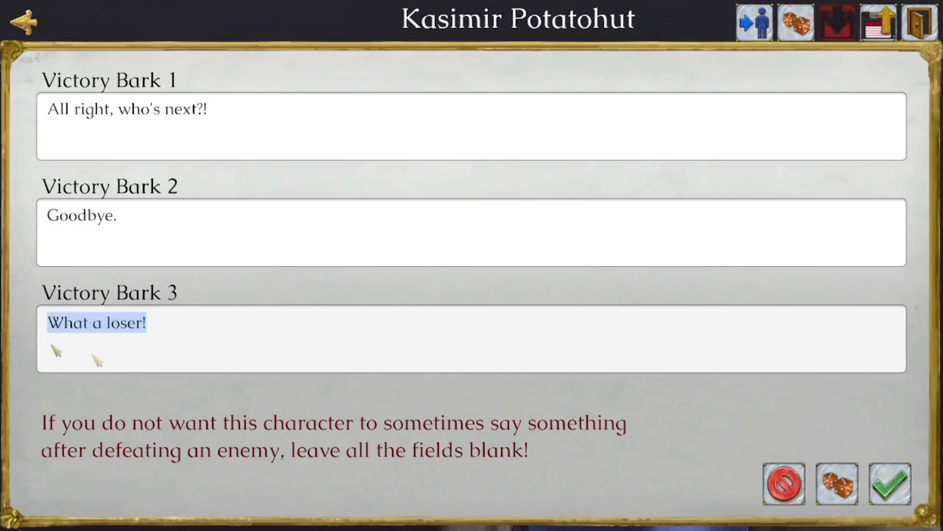
{"action": "key", "text": "BackSpace"}
{"action": "type", "text": "Kasim"}
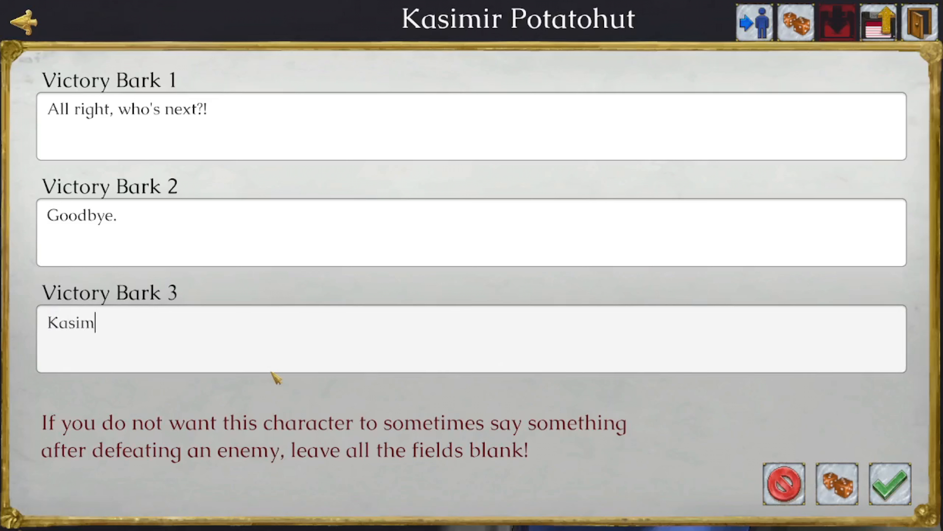
{"action": "type", "text": "ir has won, it's clerar!"}
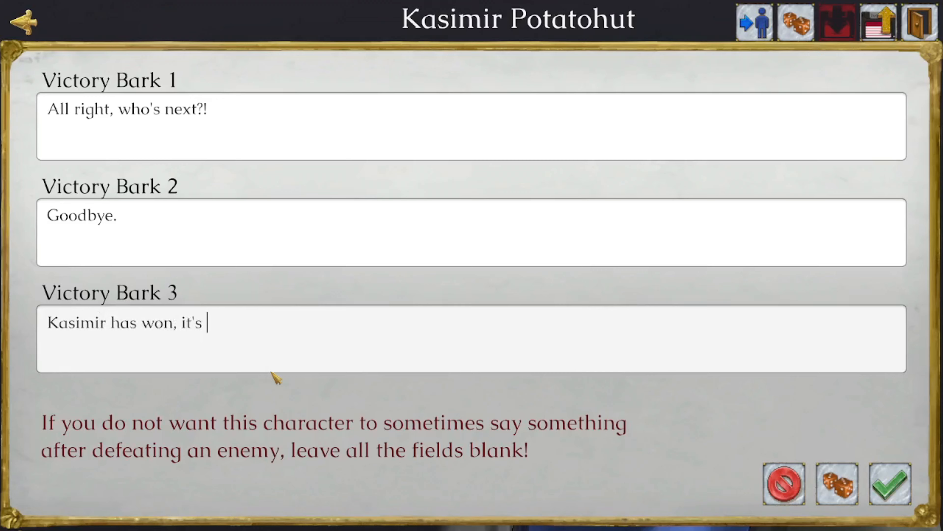
{"action": "left_click", "coordinate": [232, 324]}
{"action": "key", "text": "BackSpace"}
{"action": "left_click", "coordinate": [893, 478]}
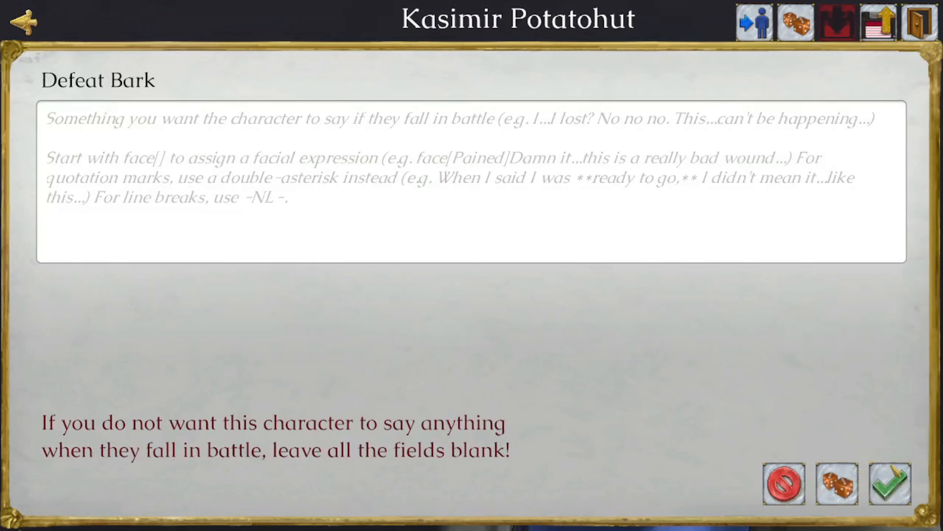
Try random lines for the Defeat Bark, replace them with "Kasimir is done, I fear...", and confirm
{"action": "left_click", "coordinate": [838, 490]}
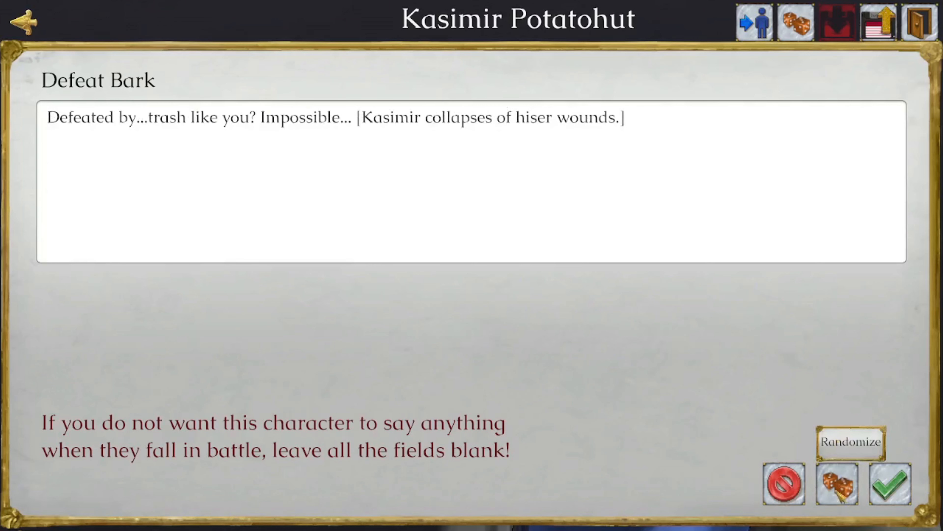
{"action": "left_click", "coordinate": [838, 490]}
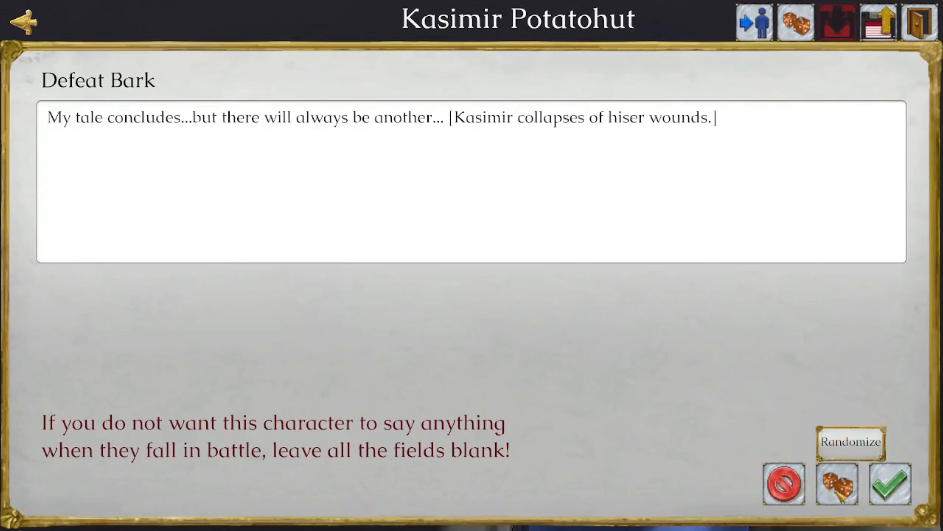
{"action": "left_click_drag", "start_coordinate": [773, 126], "coordinate": [55, 159]}
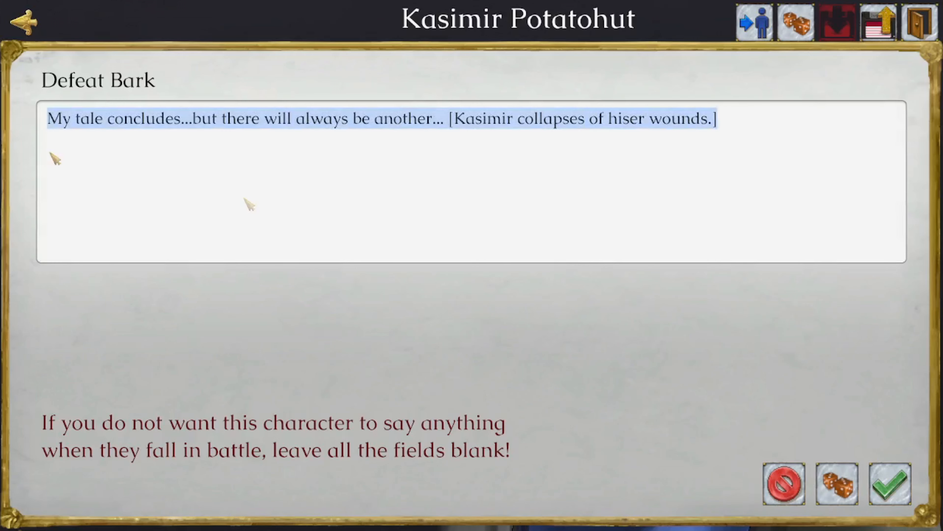
{"action": "type", "text": "Kasimir is done, I fear..."}
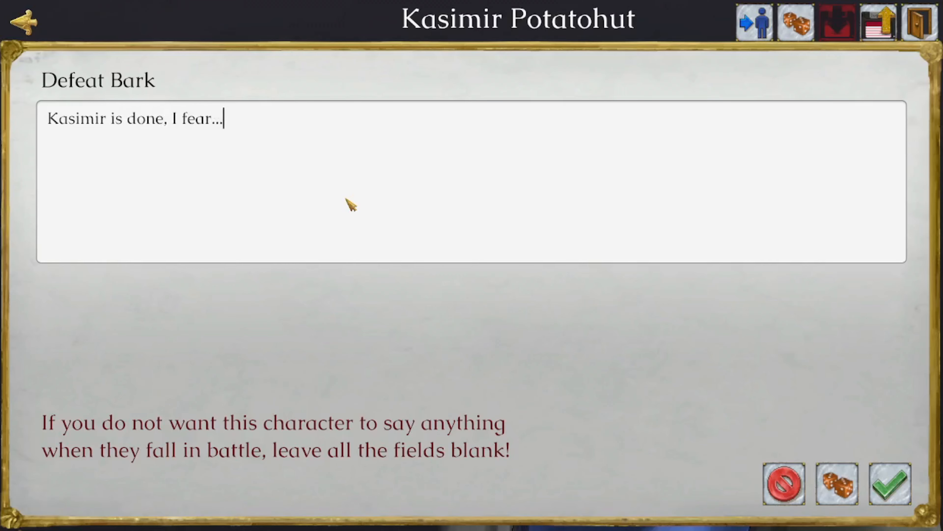
{"action": "left_click", "coordinate": [891, 483]}
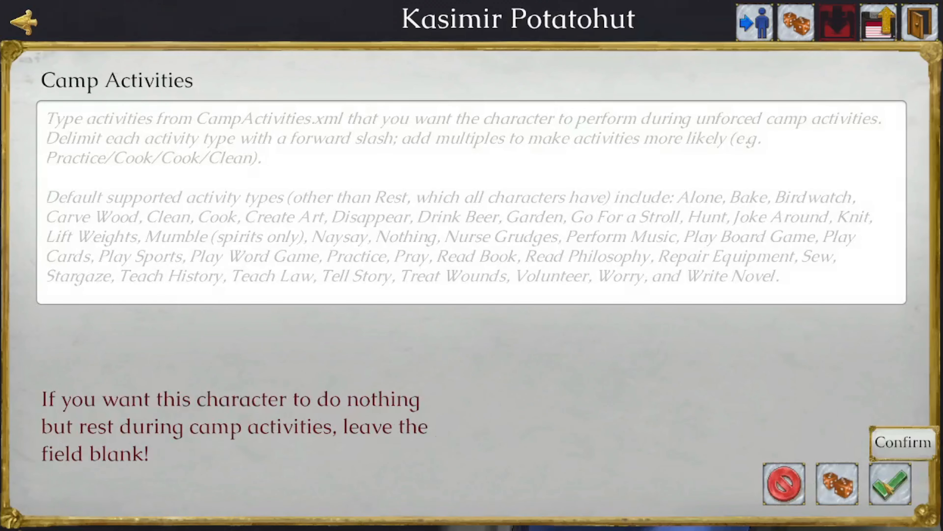
Leave the camp activities blank to finish the character, and save it
{"action": "left_click", "coordinate": [880, 481]}
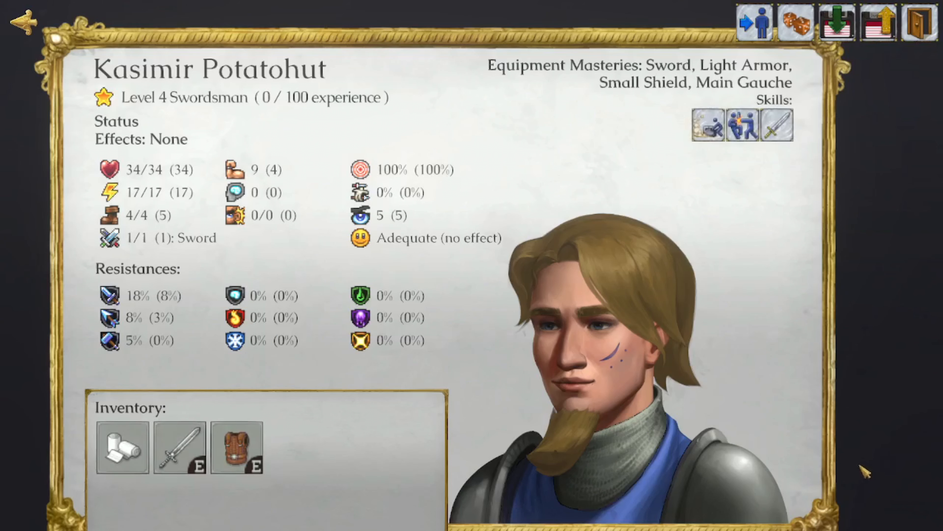
{"action": "left_click", "coordinate": [842, 26]}
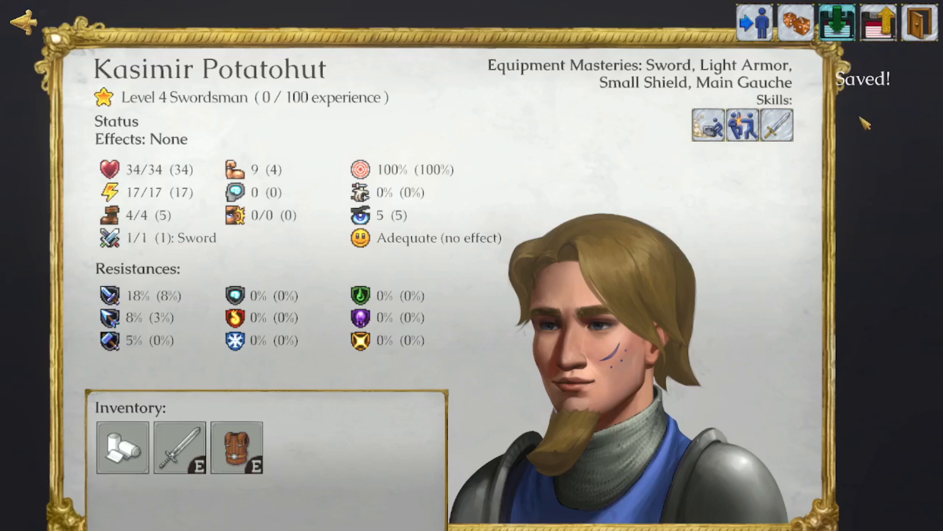
Generate a random non-generic level 3 character with Human as the only potential species
{"action": "left_click", "coordinate": [798, 26]}
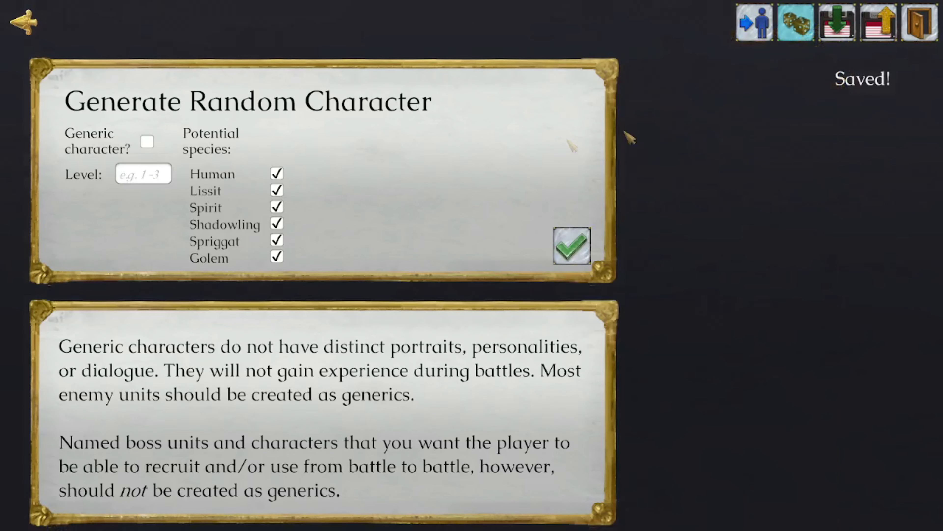
{"action": "left_click", "coordinate": [143, 174]}
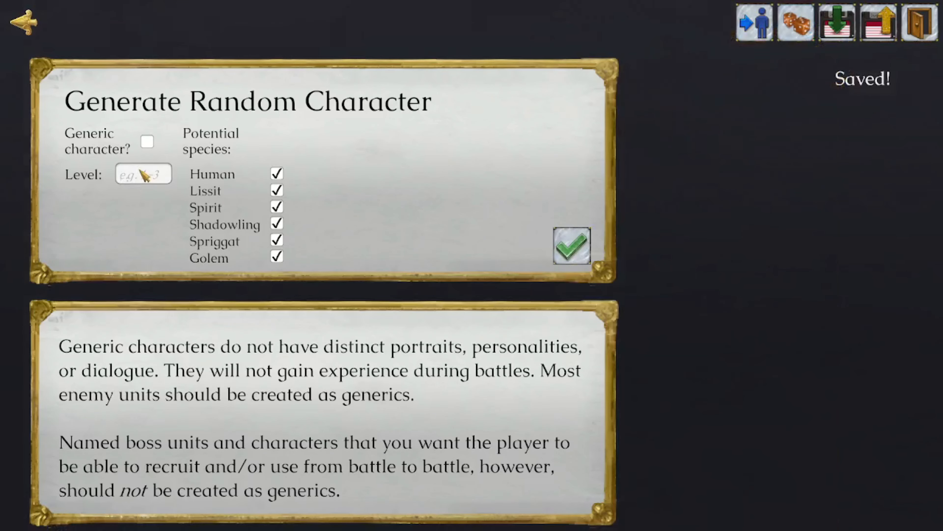
{"action": "type", "text": "3"}
{"action": "left_click", "coordinate": [277, 191]}
{"action": "left_click", "coordinate": [276, 207]}
{"action": "left_click", "coordinate": [278, 224]}
{"action": "left_click", "coordinate": [277, 240]}
{"action": "left_click", "coordinate": [281, 259]}
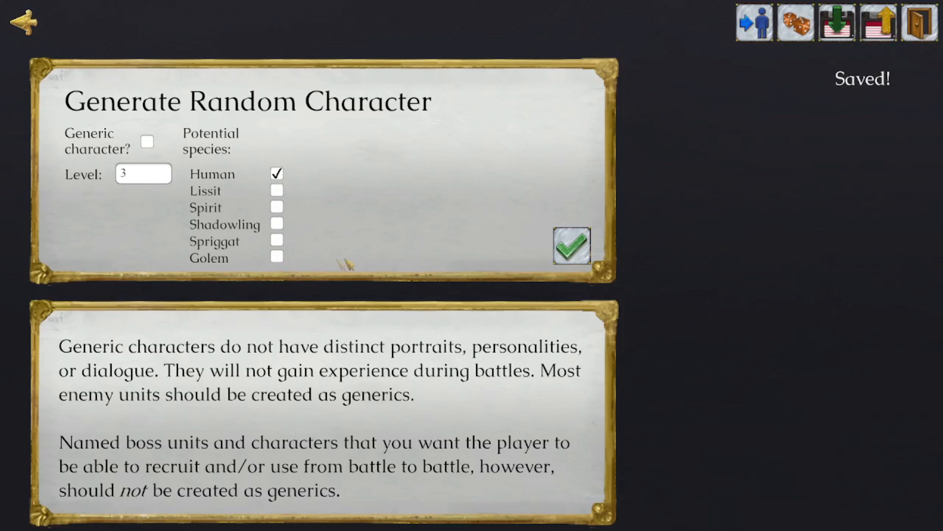
{"action": "left_click", "coordinate": [589, 247]}
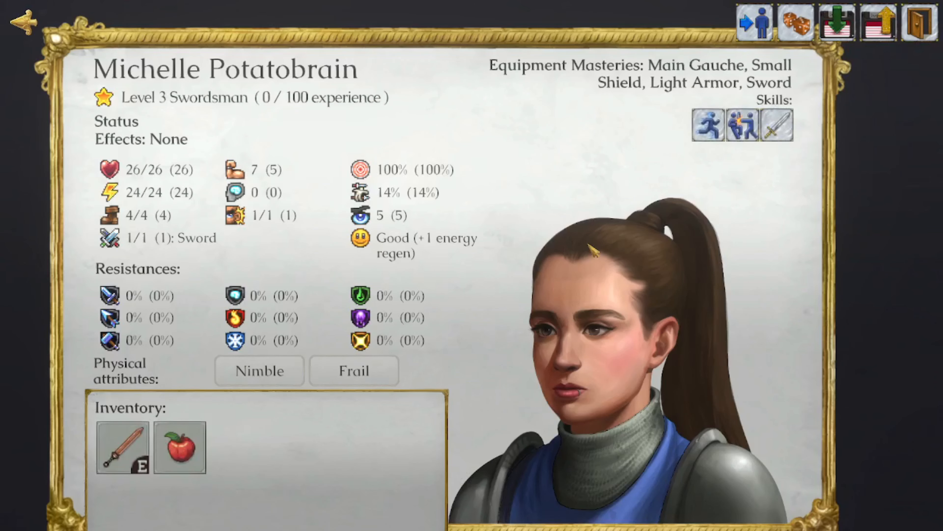
Generate a new random non-generic level 3 character with Human as the only potential species, and save it
{"action": "left_click", "coordinate": [796, 24]}
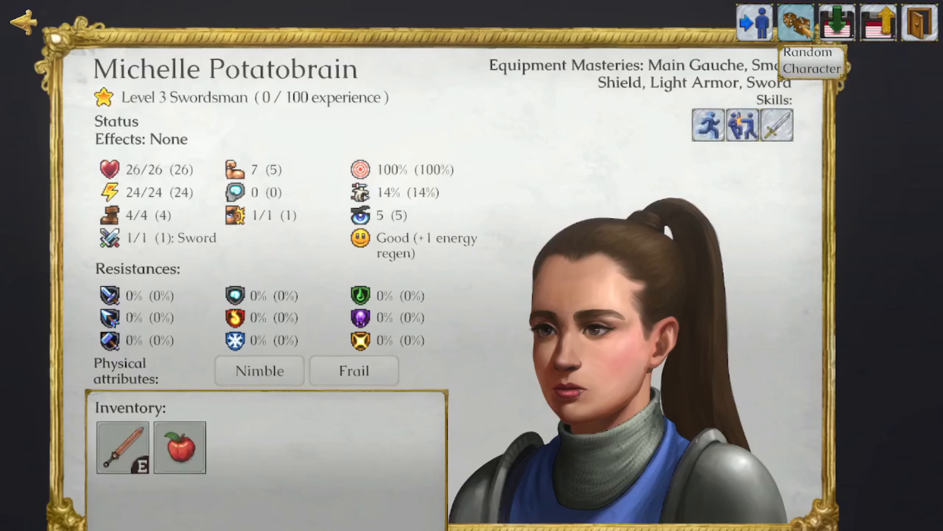
{"action": "left_click", "coordinate": [418, 334]}
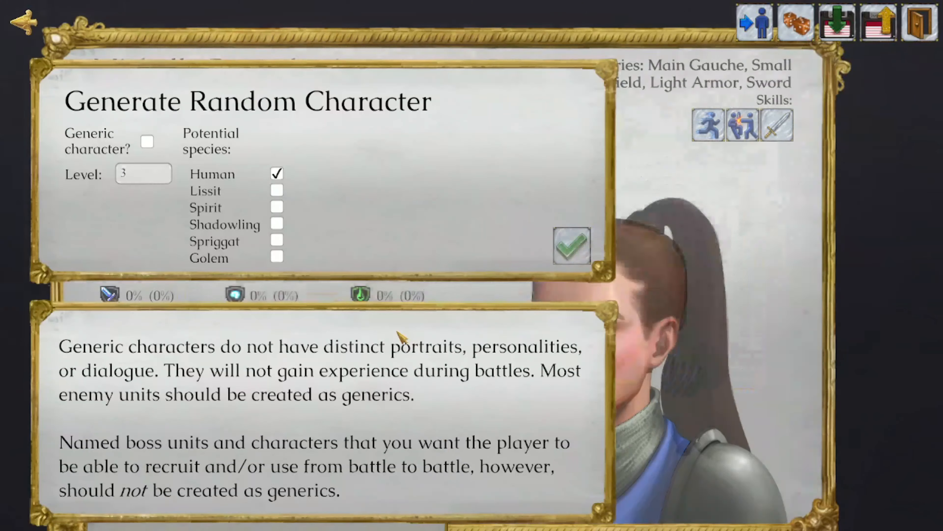
{"action": "left_click", "coordinate": [575, 247]}
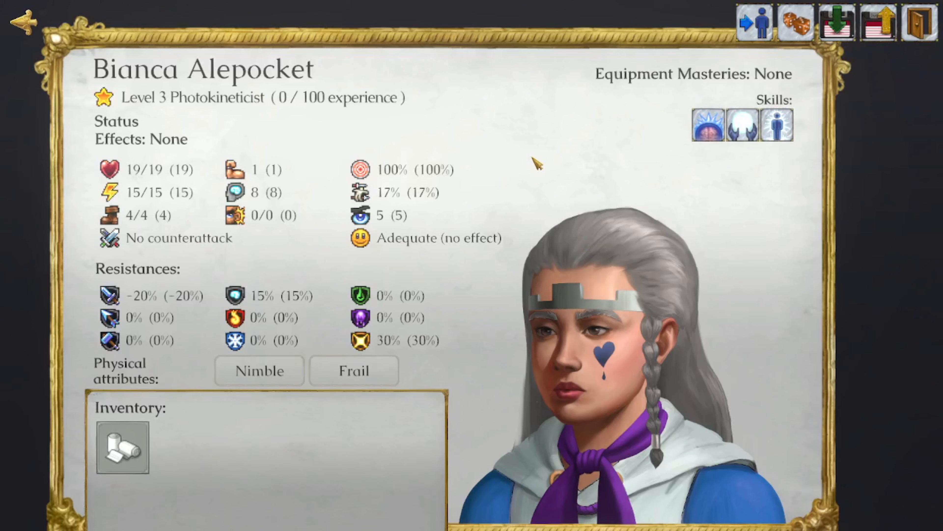
{"action": "left_click", "coordinate": [837, 25]}
Generate a second random level 3 human character with the same non-generic settings, and save it
{"action": "left_click", "coordinate": [796, 22]}
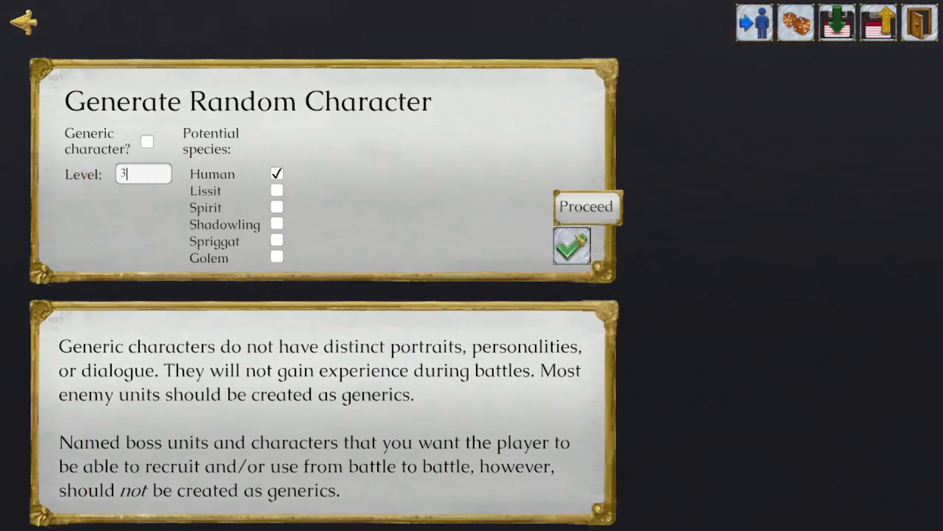
{"action": "left_click", "coordinate": [572, 245]}
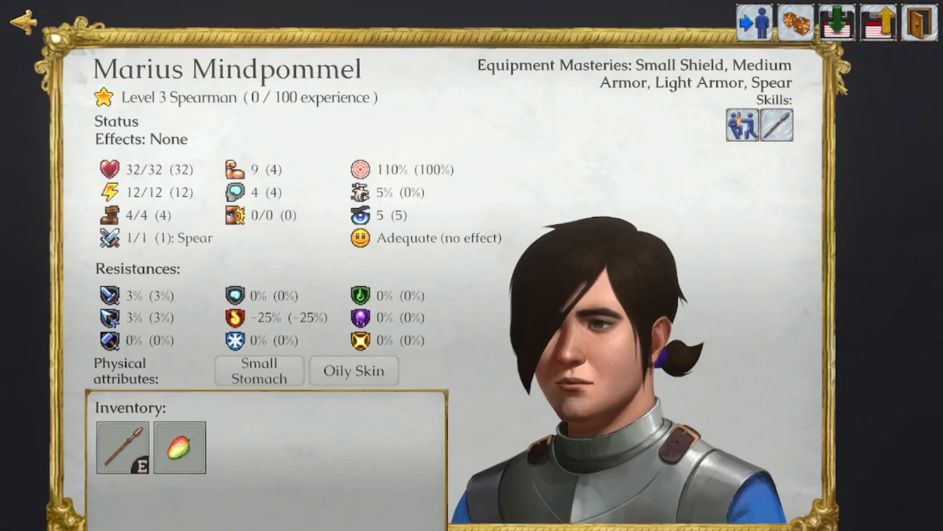
{"action": "left_click", "coordinate": [842, 22]}
Generate a third random level 3 human character, keeping the non-generic settings, and save it
{"action": "left_click", "coordinate": [798, 24]}
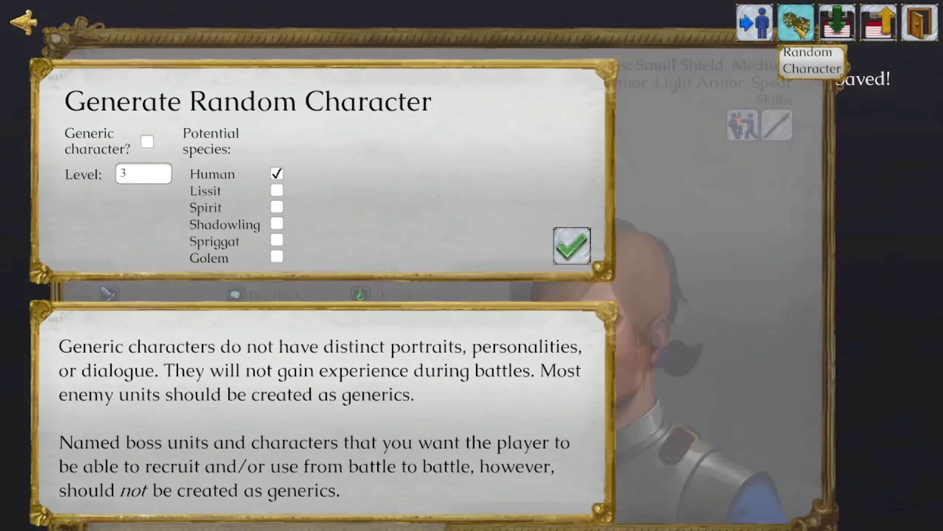
{"action": "left_click", "coordinate": [147, 177]}
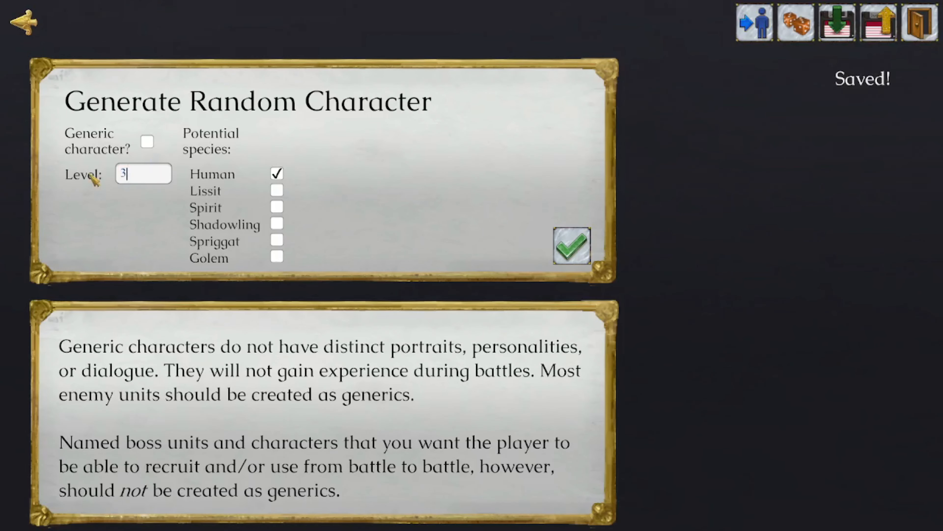
{"action": "left_click", "coordinate": [570, 250]}
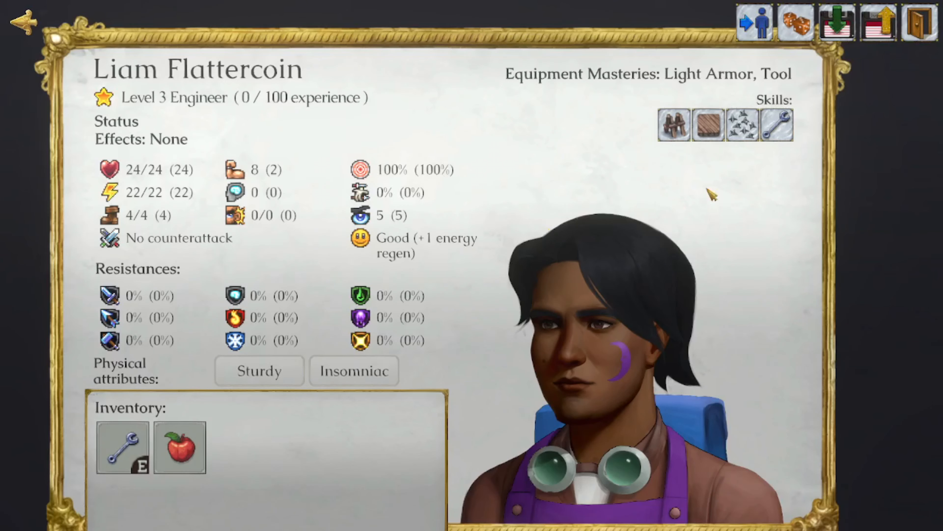
{"action": "left_click", "coordinate": [838, 28]}
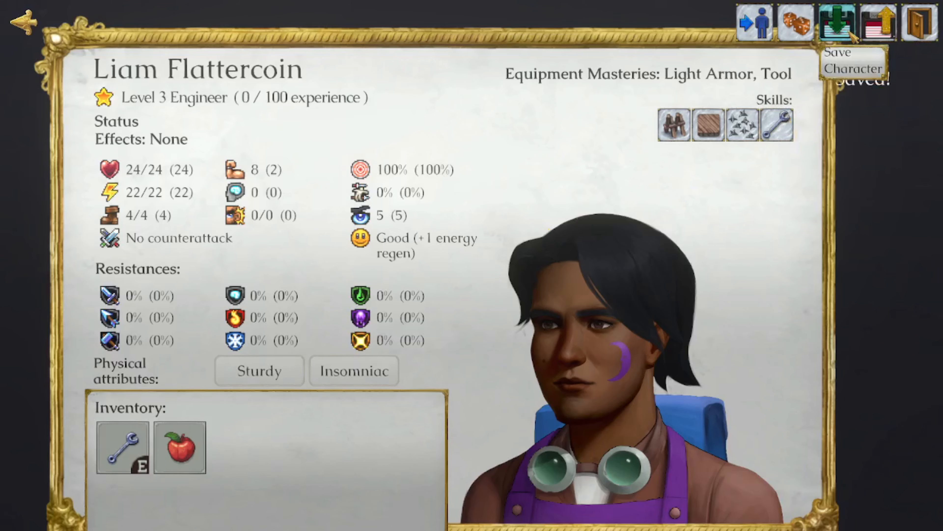
Start a new unique Human character with the Psy Healer class and a Feminine gender presentation
{"action": "left_click", "coordinate": [804, 30]}
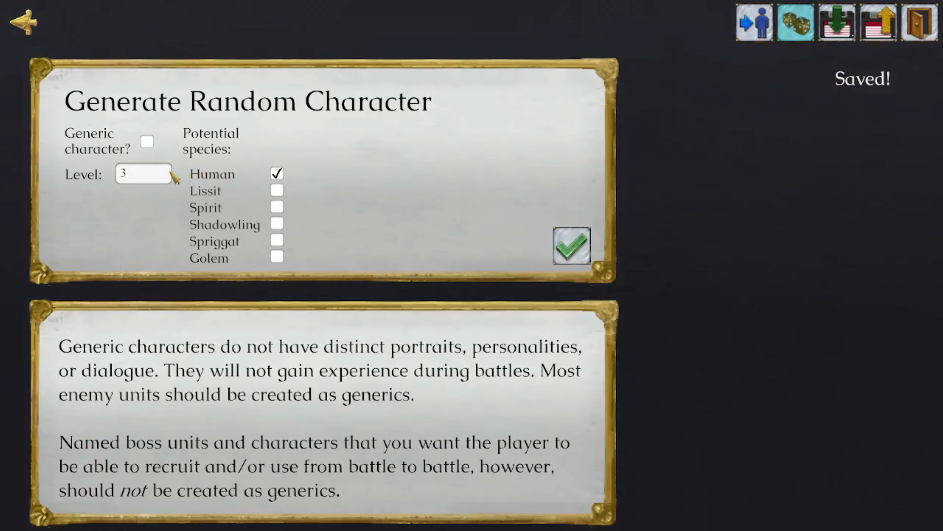
{"action": "left_click", "coordinate": [772, 26]}
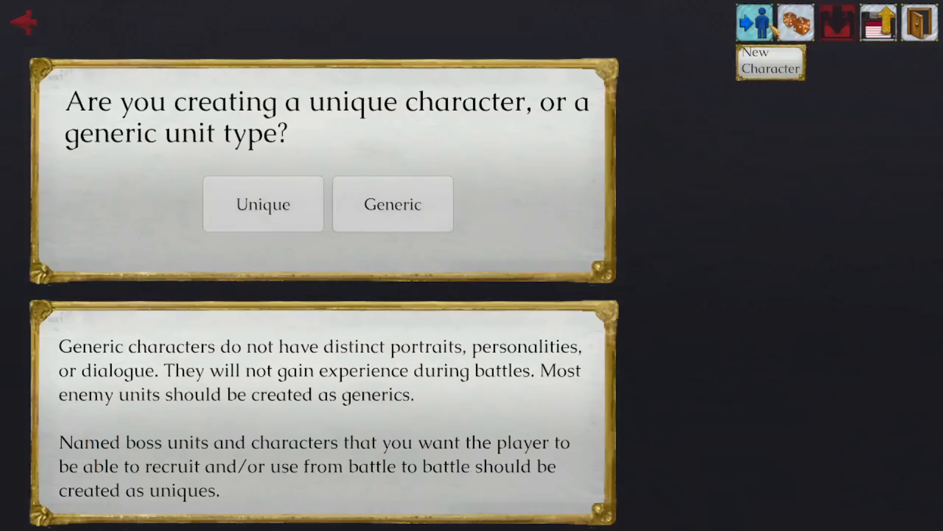
{"action": "left_click", "coordinate": [291, 207]}
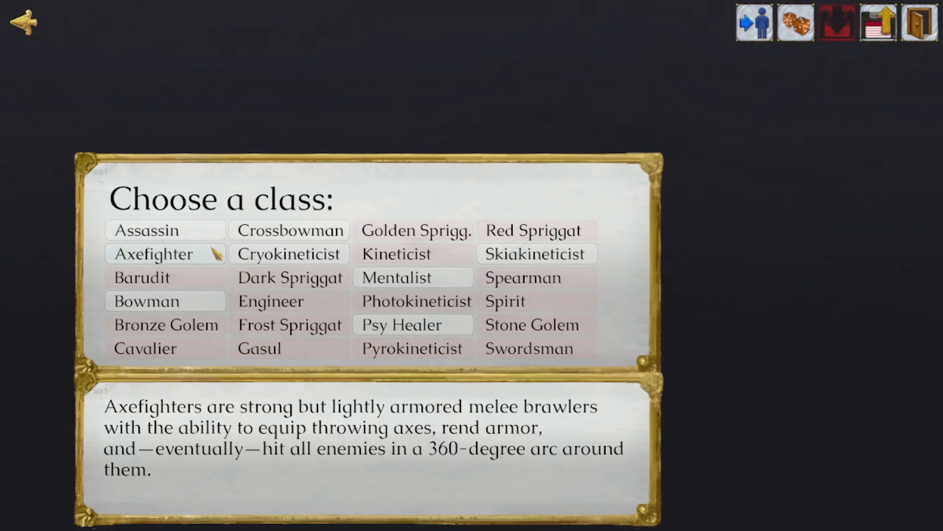
{"action": "left_click", "coordinate": [391, 325]}
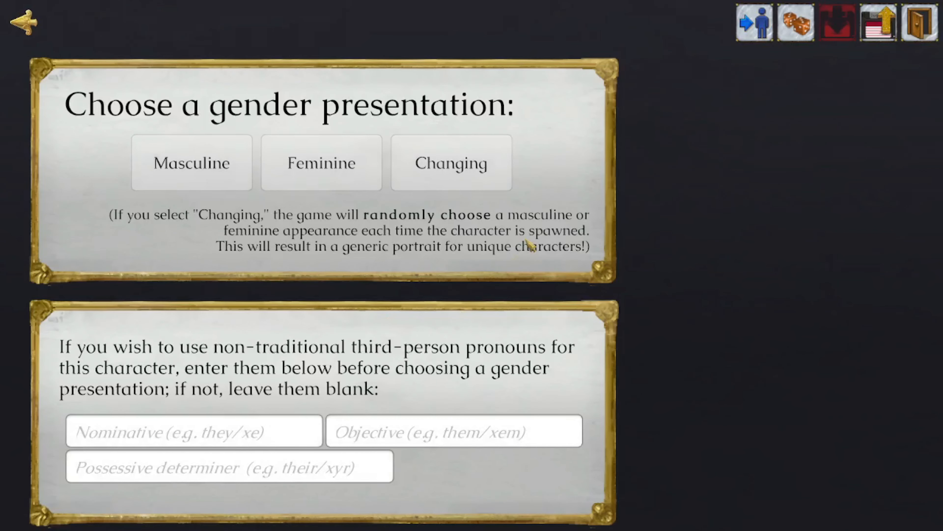
{"action": "left_click", "coordinate": [338, 184]}
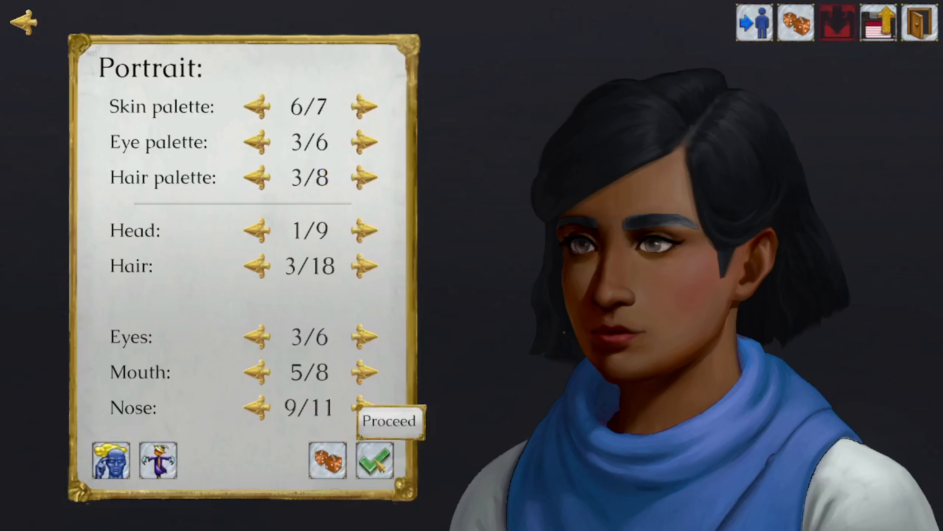
Keep the generated portrait and give the Psy Healer a random first and last name
{"action": "left_click", "coordinate": [379, 451]}
{"action": "left_click", "coordinate": [404, 216]}
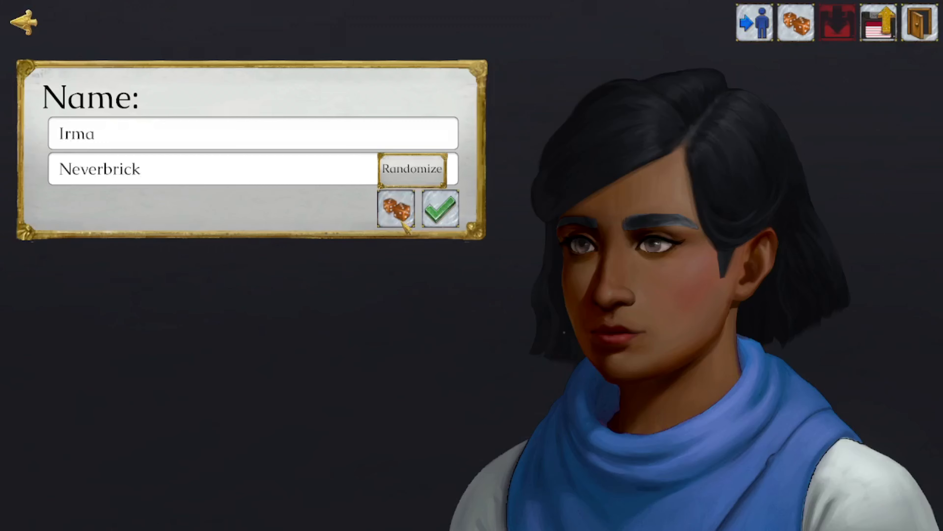
{"action": "left_click", "coordinate": [439, 222]}
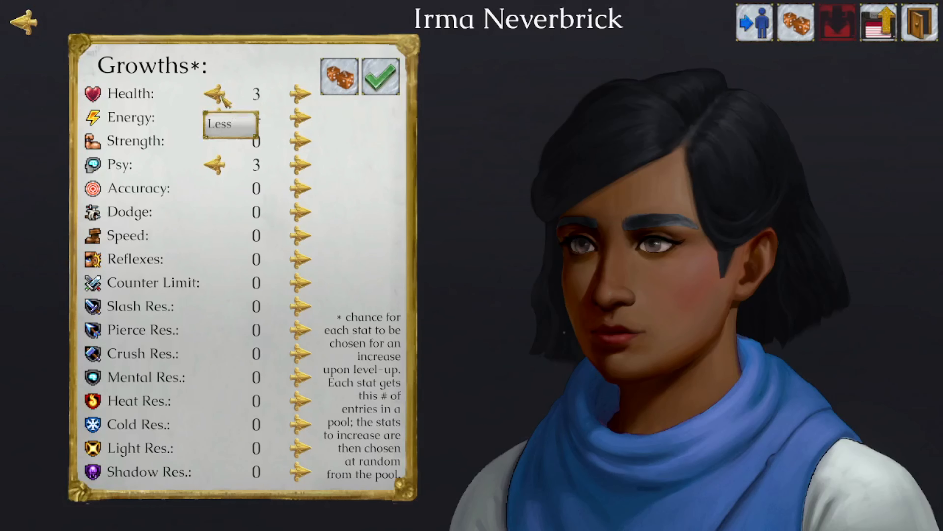
Lower the Health growth to 2, raise the starting Health to 20, and confirm both stat pages
{"action": "left_click", "coordinate": [221, 96]}
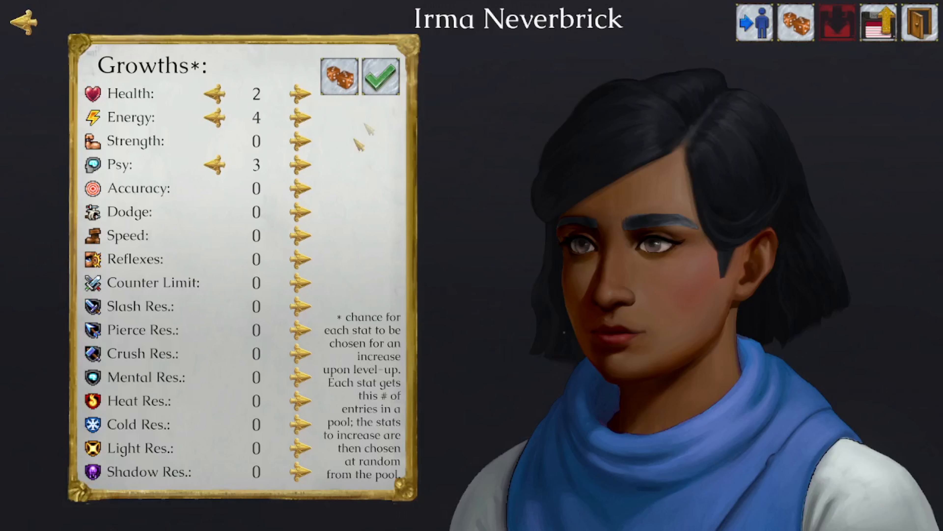
{"action": "left_click", "coordinate": [381, 83]}
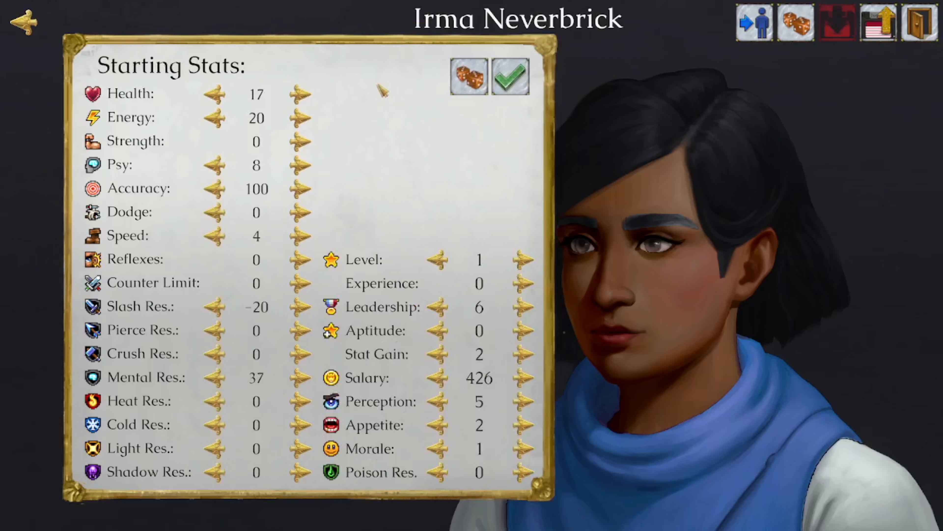
{"action": "left_click", "coordinate": [305, 96]}
{"action": "left_click", "coordinate": [306, 96]}
{"action": "left_click", "coordinate": [510, 76]}
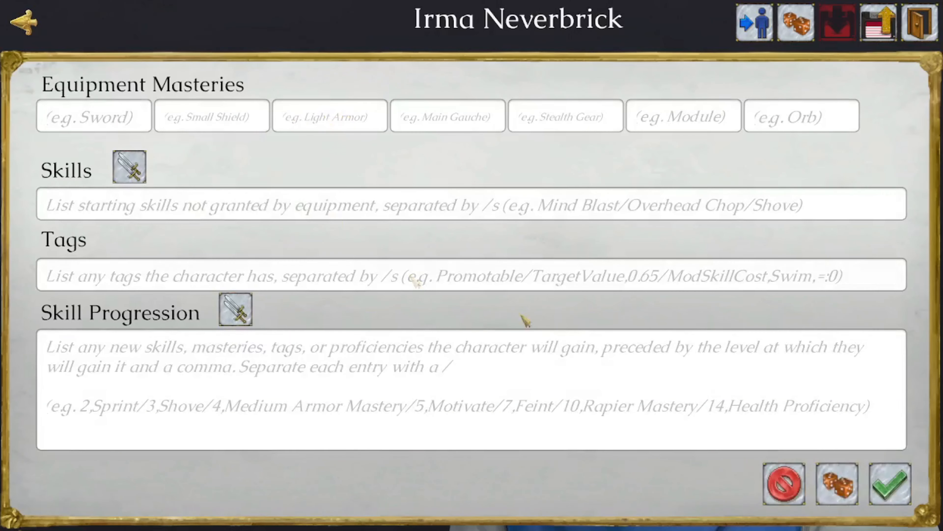
Fill the Psy Healer's skills, skill progression and inventory with random entries, confirming each page
{"action": "left_click", "coordinate": [837, 483]}
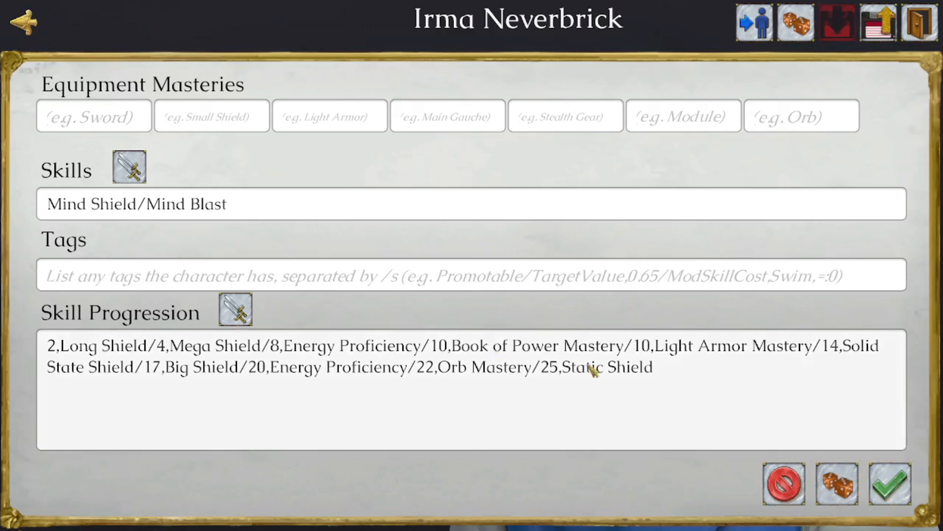
{"action": "left_click", "coordinate": [892, 491]}
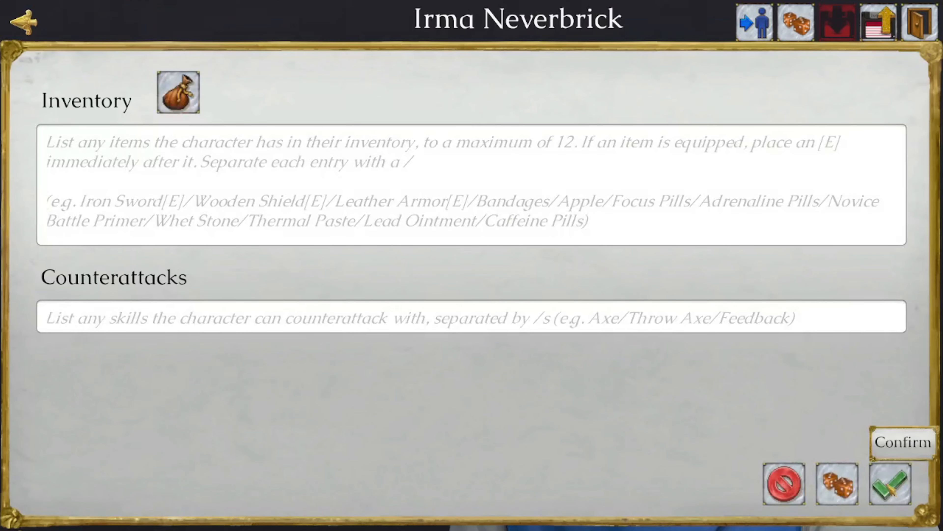
{"action": "left_click", "coordinate": [851, 490]}
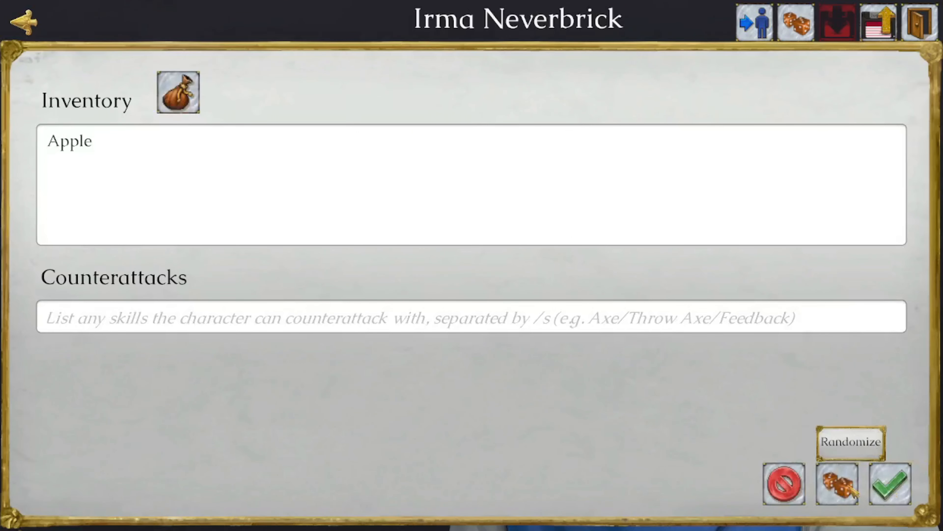
{"action": "left_click", "coordinate": [897, 485]}
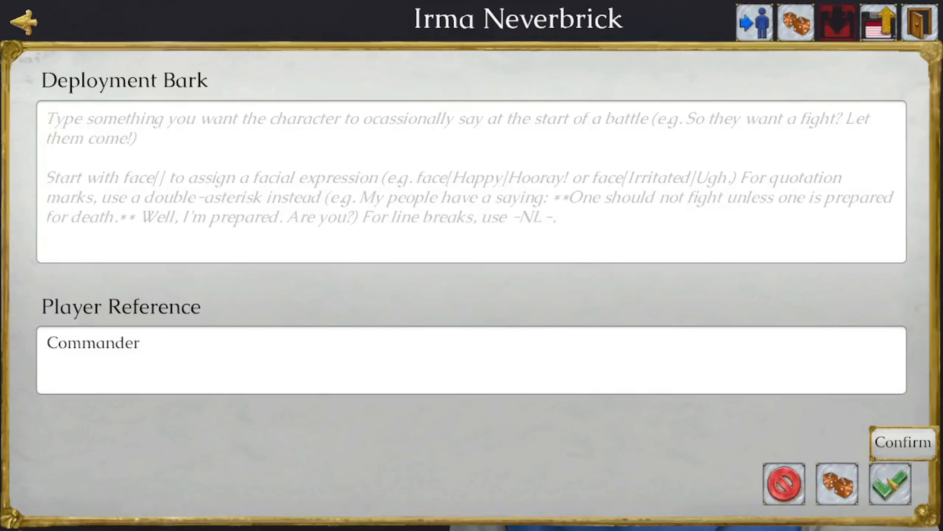
Confirm the deployment page with "Commander" as the player reference, and accept random attack and heal barks
{"action": "left_click", "coordinate": [891, 482]}
{"action": "left_click", "coordinate": [839, 485]}
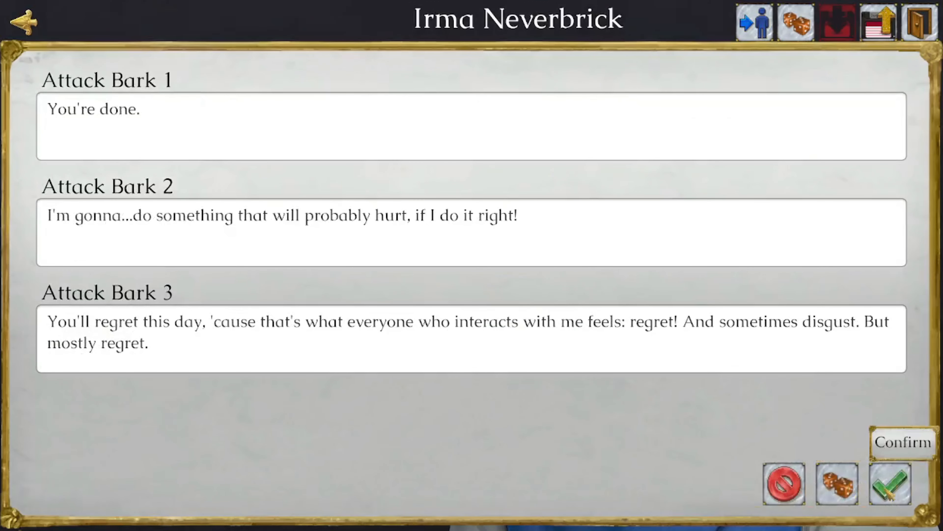
{"action": "left_click", "coordinate": [890, 492]}
{"action": "left_click", "coordinate": [841, 487]}
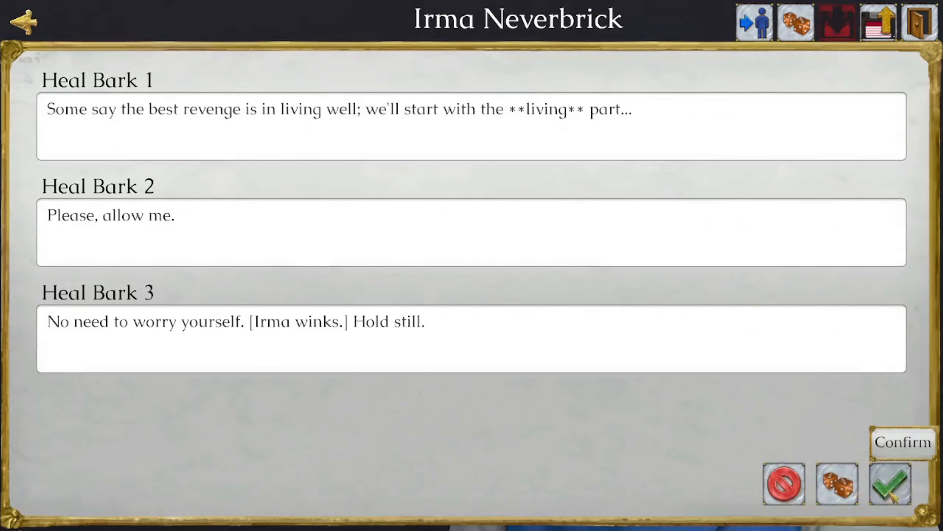
{"action": "left_click", "coordinate": [892, 495]}
{"action": "left_click", "coordinate": [891, 494]}
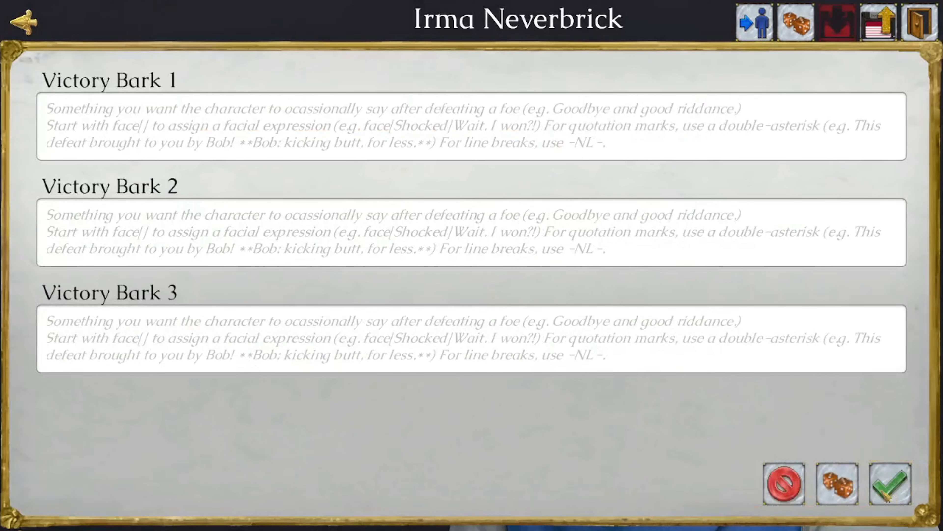
Randomize the victory barks and the defeat bark, confirming each page
{"action": "left_click", "coordinate": [838, 485]}
{"action": "left_click", "coordinate": [900, 493]}
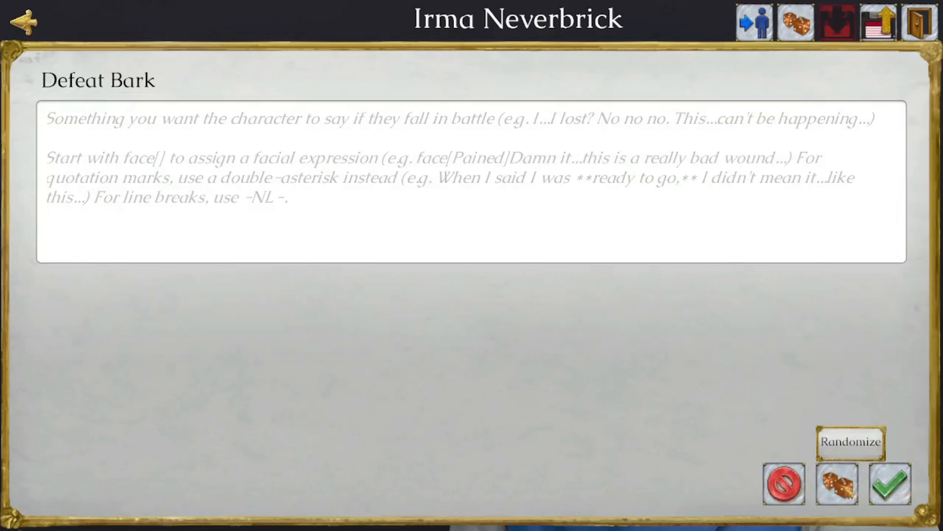
{"action": "left_click", "coordinate": [839, 485]}
{"action": "left_click", "coordinate": [892, 494]}
Finish the Psy Healer without adding camp activities, save it, and return to the campaign editor
{"action": "left_click", "coordinate": [891, 494]}
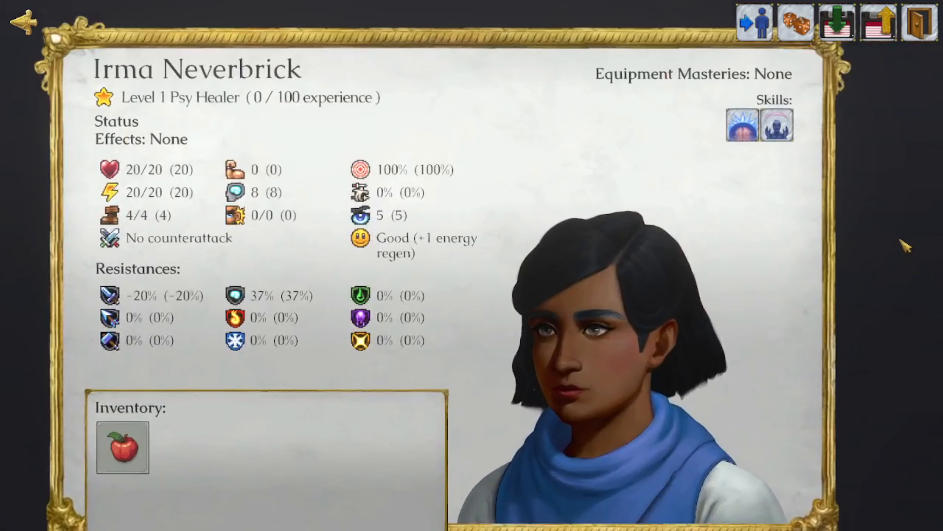
{"action": "left_click", "coordinate": [837, 22]}
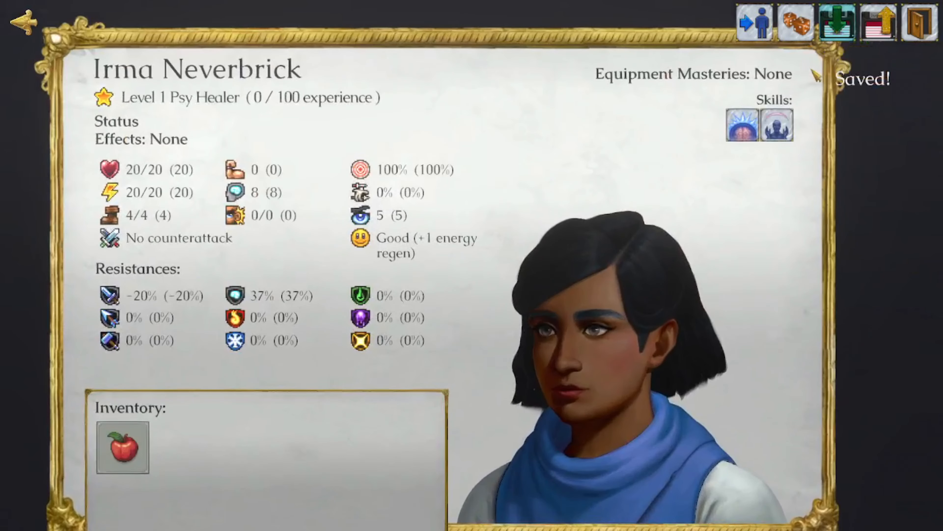
{"action": "left_click", "coordinate": [921, 26]}
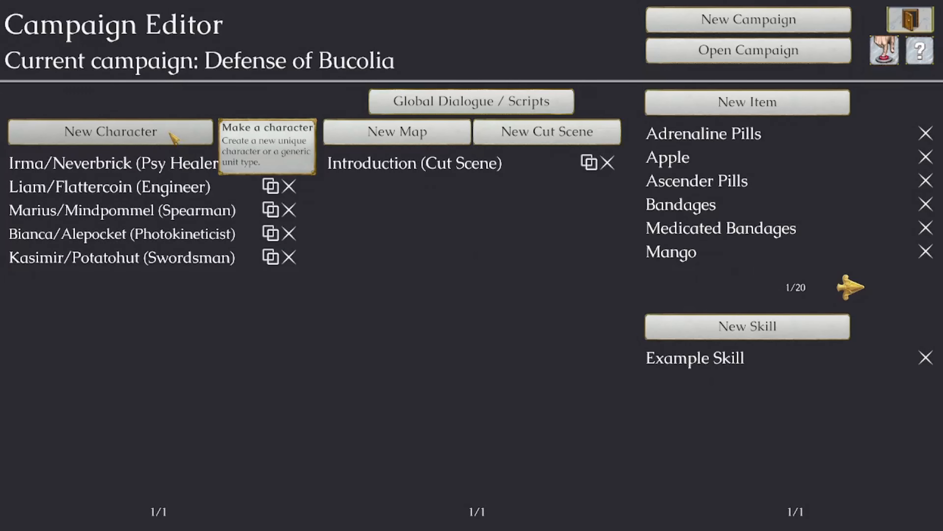
Start a new generic Human unit with the Axefighter class and a Changing gender presentation
{"action": "left_click", "coordinate": [177, 142]}
{"action": "left_click", "coordinate": [387, 196]}
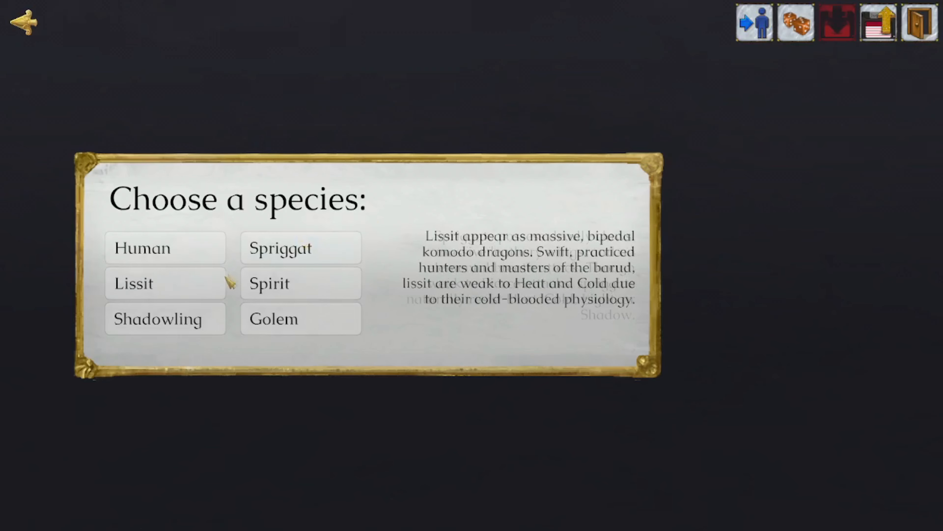
{"action": "left_click", "coordinate": [208, 250]}
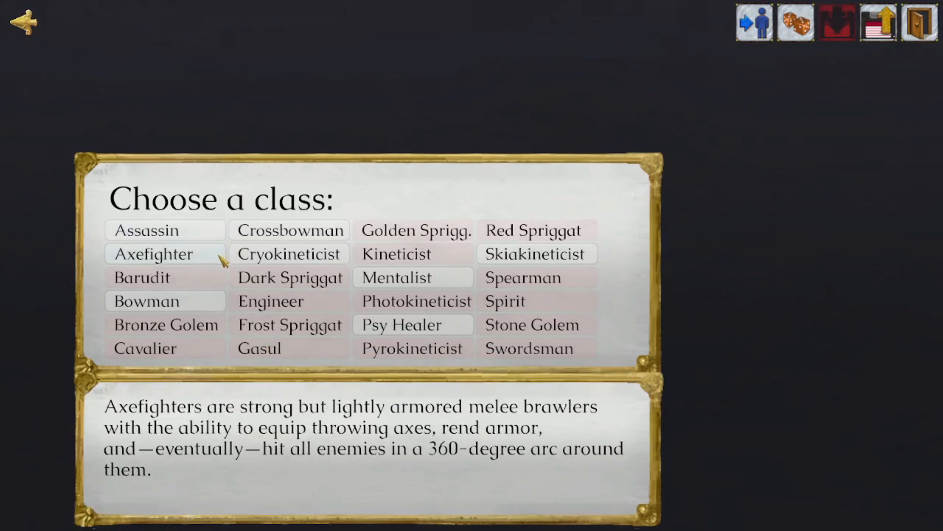
{"action": "left_click", "coordinate": [222, 260]}
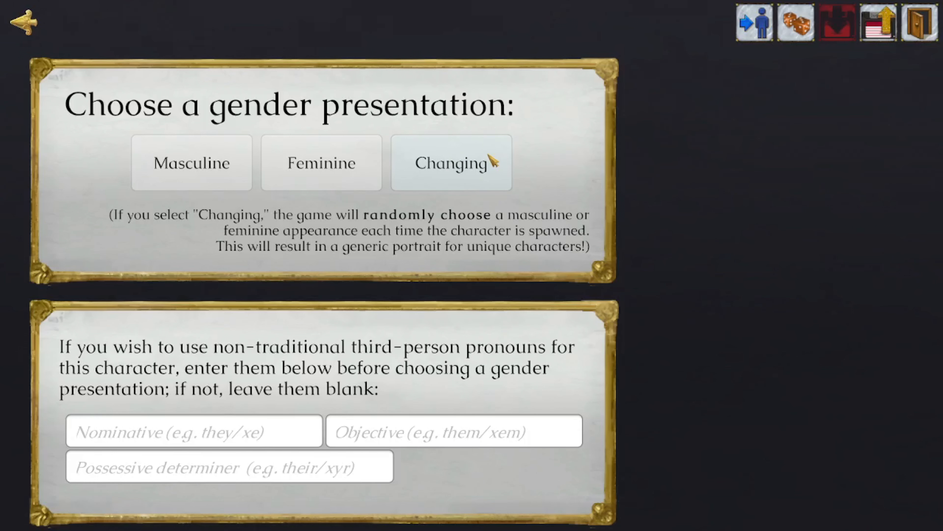
{"action": "left_click", "coordinate": [494, 161]}
Name the generic unit "Invaderlander Axefighter" and confirm the name
{"action": "left_click", "coordinate": [363, 136]}
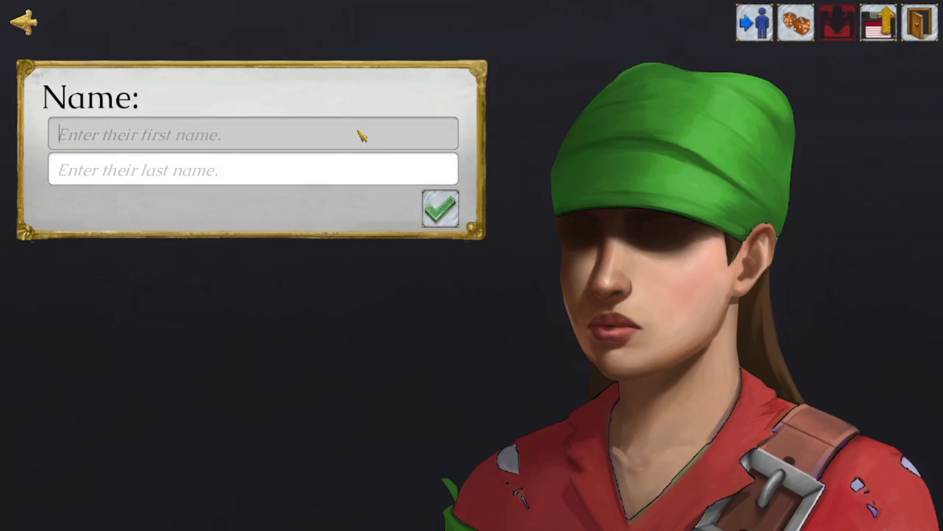
{"action": "type", "text": "Ivaderlander"}
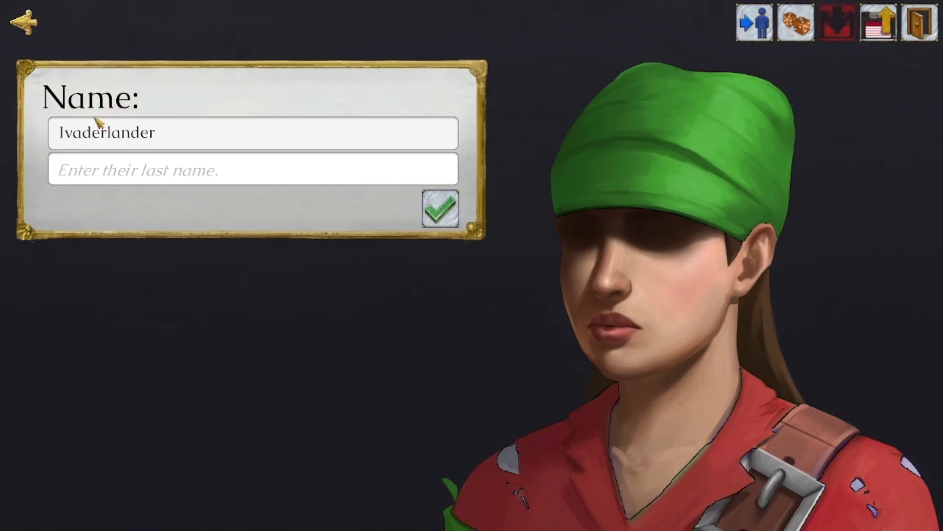
{"action": "left_click", "coordinate": [65, 134]}
{"action": "type", "text": "n"}
{"action": "left_click_drag", "start_coordinate": [178, 138], "coordinate": [2, 138]}
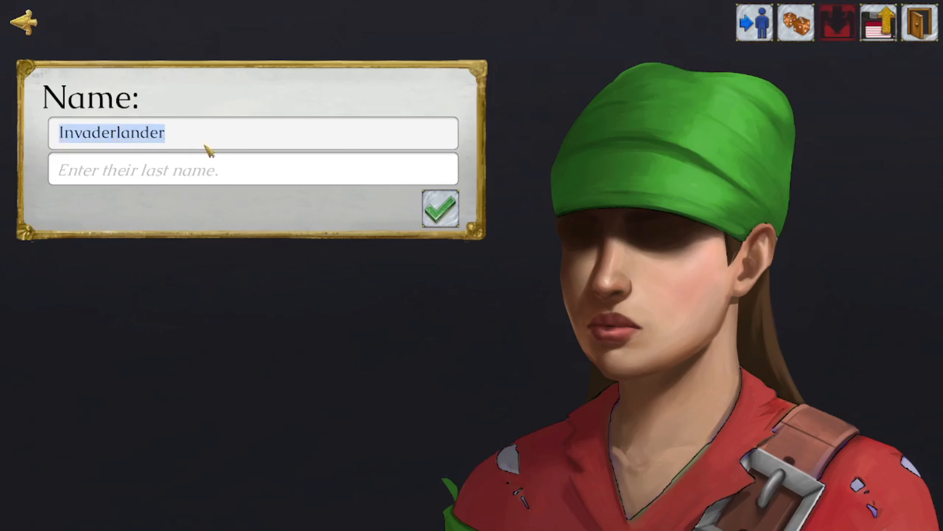
{"action": "left_click", "coordinate": [242, 167]}
{"action": "type", "text": "Axef"}
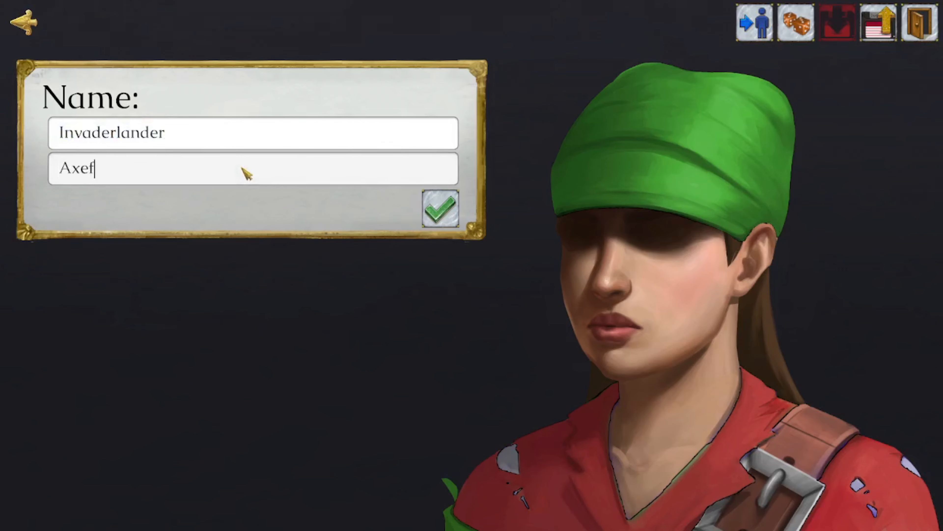
{"action": "type", "text": "ighter"}
{"action": "left_click", "coordinate": [448, 218]}
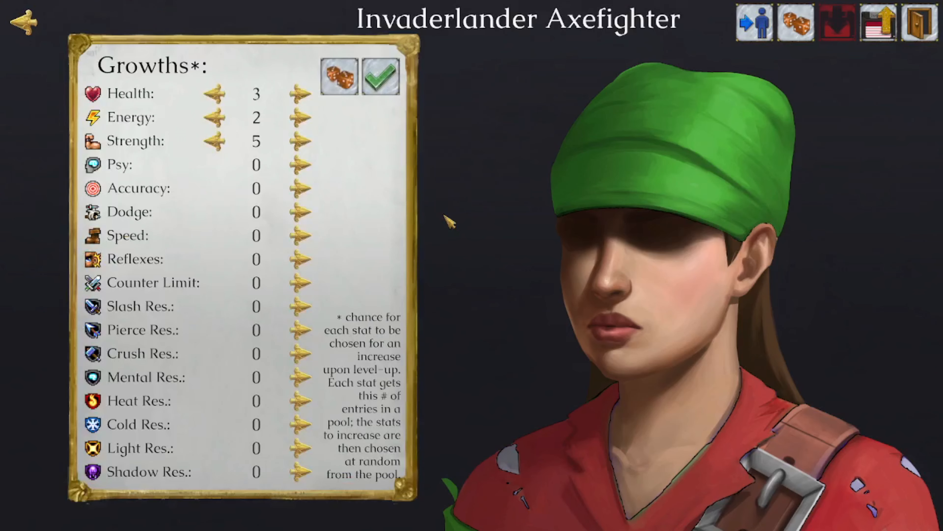
Reduce the Axefighter's Strength growth to 3 and accept the growths
{"action": "left_click", "coordinate": [223, 147]}
{"action": "left_click", "coordinate": [224, 148]}
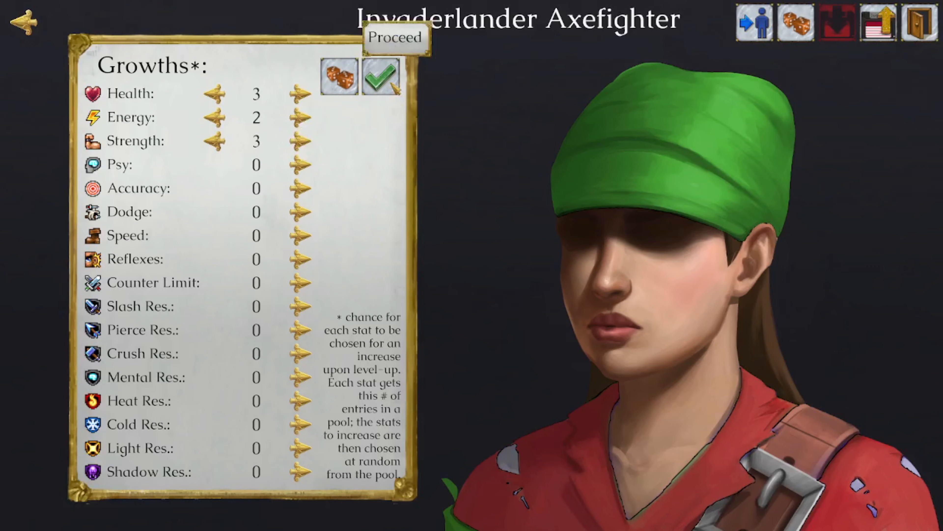
{"action": "left_click", "coordinate": [381, 76]}
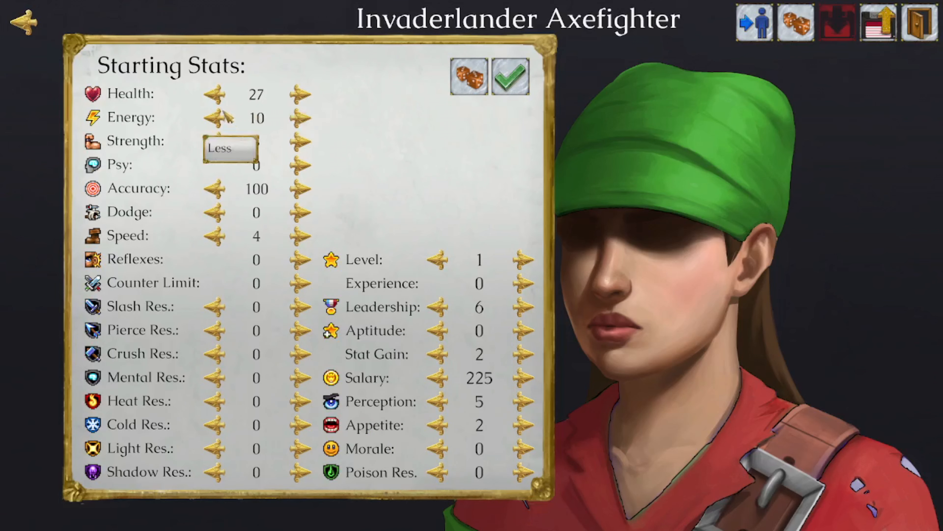
Set the Axefighter's starting Health to 24, Energy to 6 and Speed to 5, and accept the starting stats
{"action": "left_click", "coordinate": [218, 97]}
{"action": "left_click", "coordinate": [218, 97]}
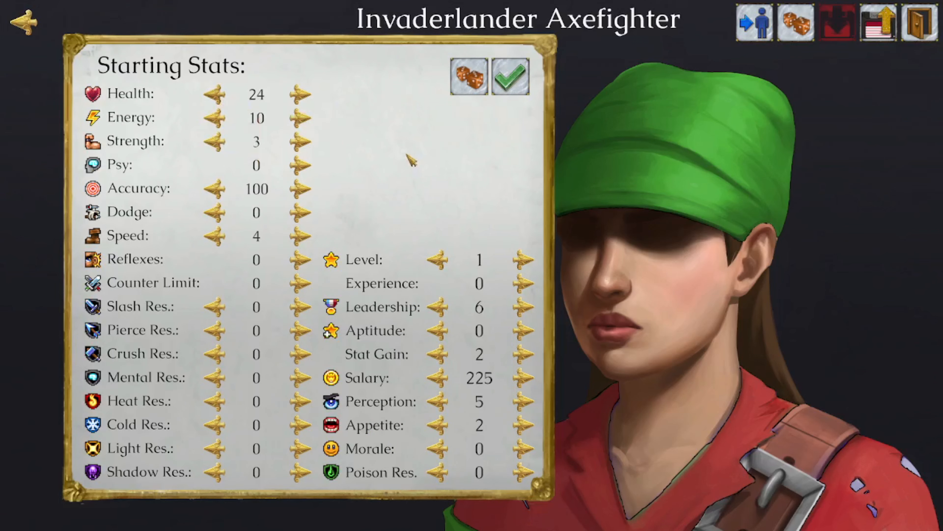
{"action": "left_click", "coordinate": [217, 119]}
{"action": "left_click", "coordinate": [217, 119]}
{"action": "left_click", "coordinate": [217, 120]}
{"action": "left_click", "coordinate": [217, 120]}
{"action": "left_click", "coordinate": [300, 235]}
{"action": "left_click", "coordinate": [513, 80]}
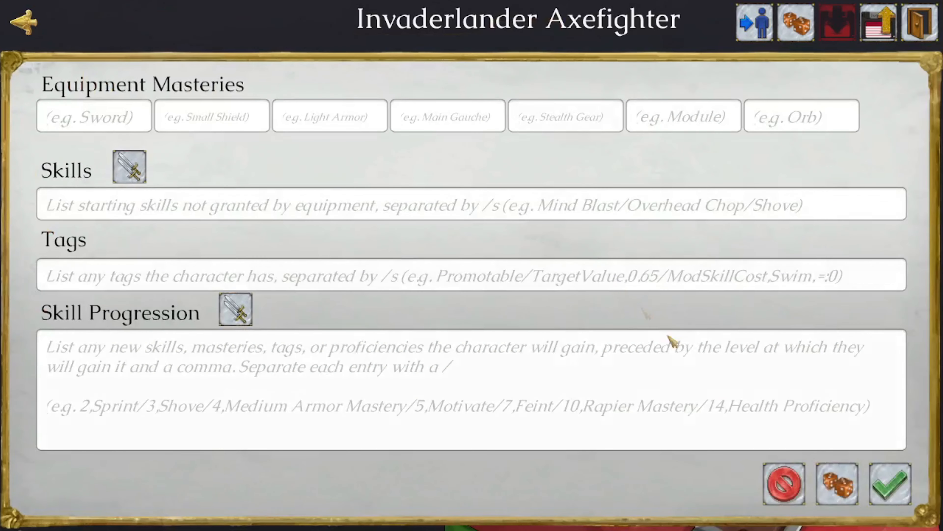
Randomize the Axefighter's equipment masteries and skill progression, add Axe as a starting skill, and confirm
{"action": "left_click", "coordinate": [837, 491]}
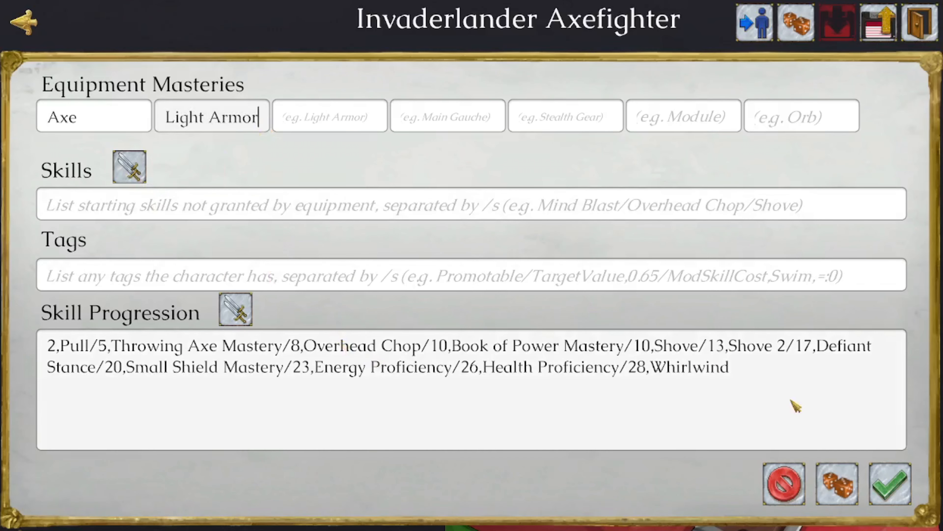
{"action": "left_click_drag", "start_coordinate": [796, 407], "coordinate": [571, 355]}
{"action": "left_click", "coordinate": [358, 367]}
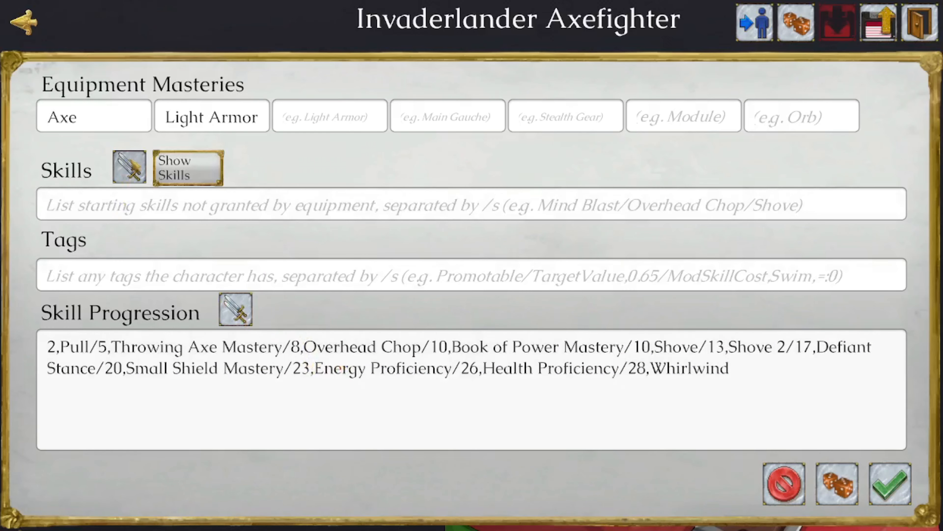
{"action": "left_click", "coordinate": [132, 169]}
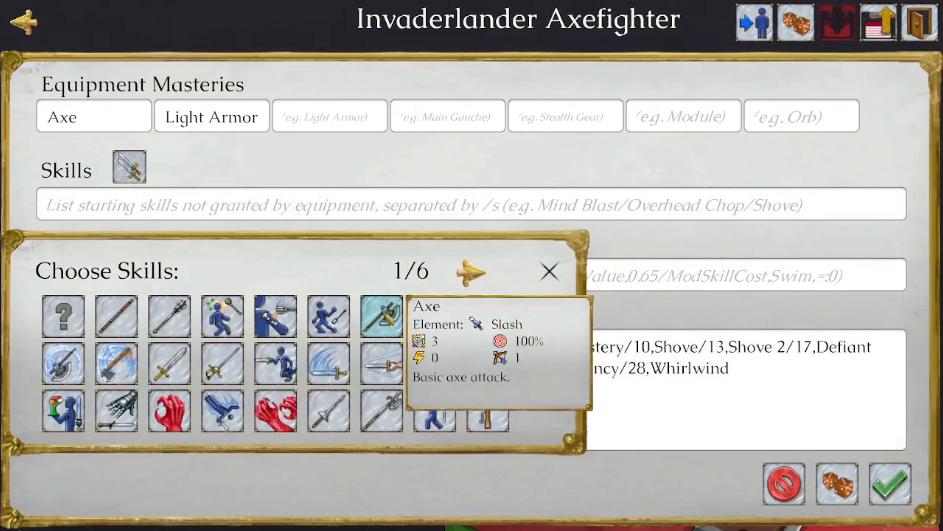
{"action": "left_click", "coordinate": [388, 318]}
{"action": "left_click", "coordinate": [550, 271]}
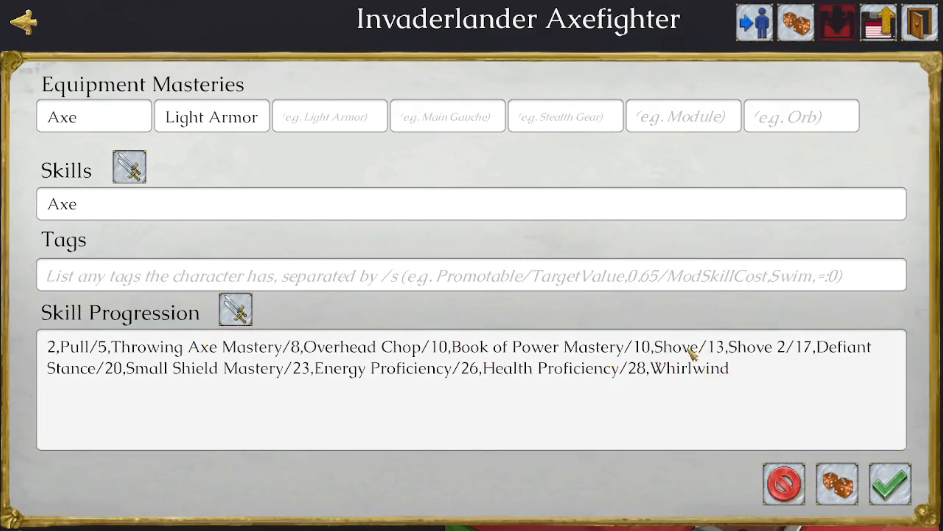
{"action": "left_click", "coordinate": [902, 482]}
Leave the Axefighter's inventory empty, clear the Axe entry from the counterattacks, and confirm
{"action": "left_click", "coordinate": [177, 93]}
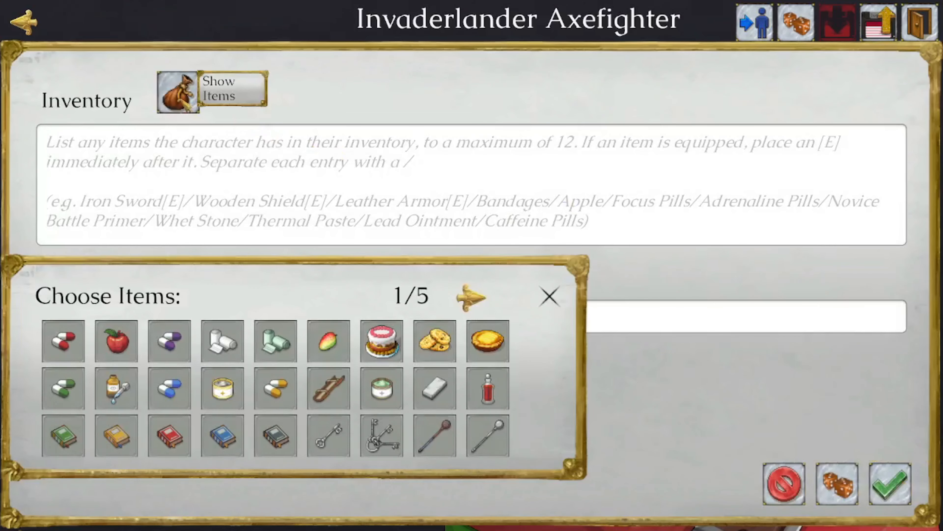
{"action": "left_click", "coordinate": [550, 296]}
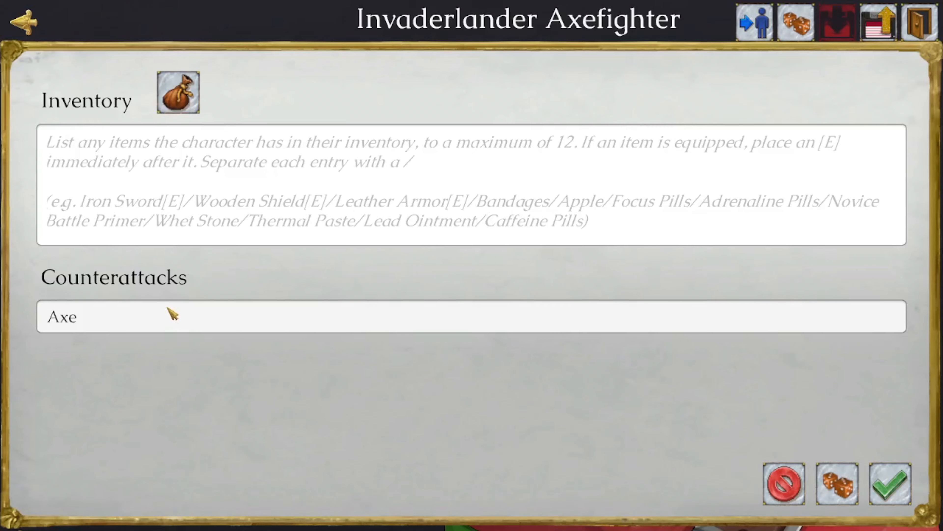
{"action": "left_click_drag", "start_coordinate": [171, 317], "coordinate": [93, 282]}
{"action": "key", "text": "BackSpace"}
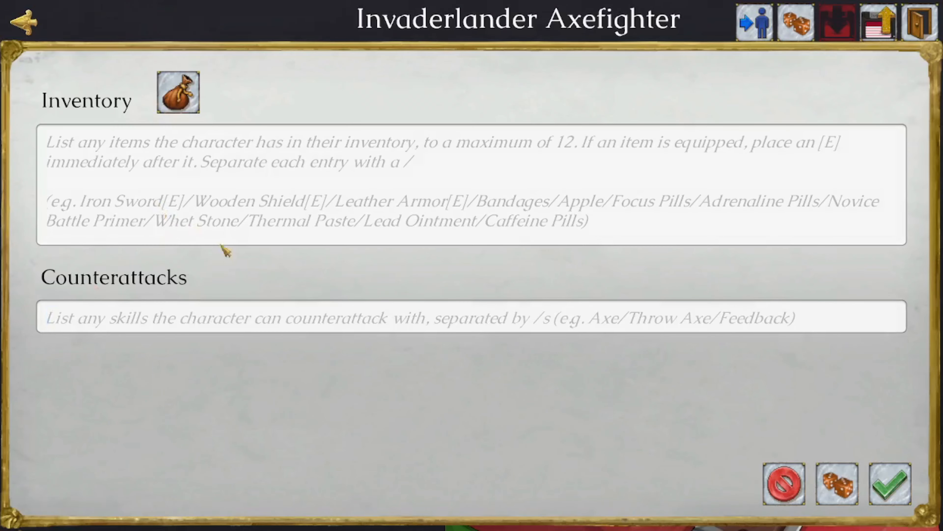
{"action": "left_click", "coordinate": [898, 480]}
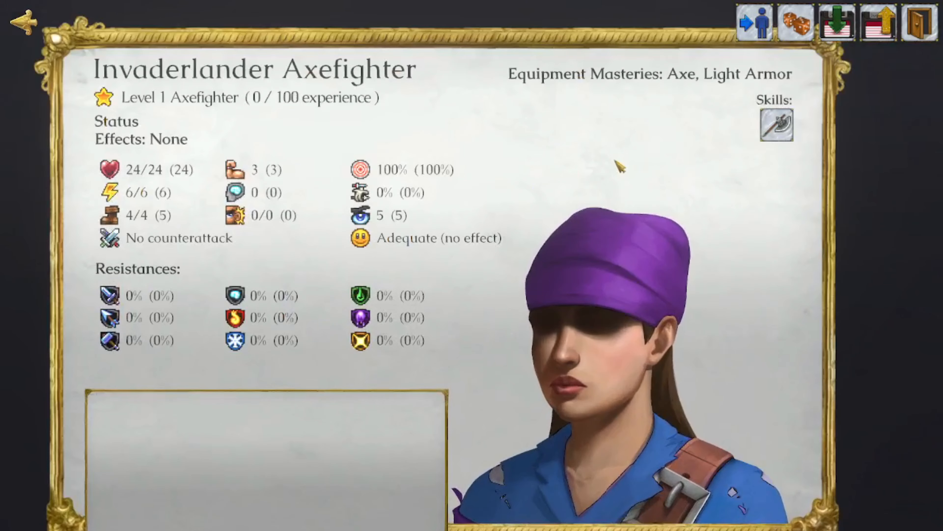
Return to the skill progression, replace the level 2 Pull entry with "3,Axe Counterattack", and save the finished Axefighter
{"action": "left_click", "coordinate": [30, 21]}
{"action": "left_click", "coordinate": [29, 21]}
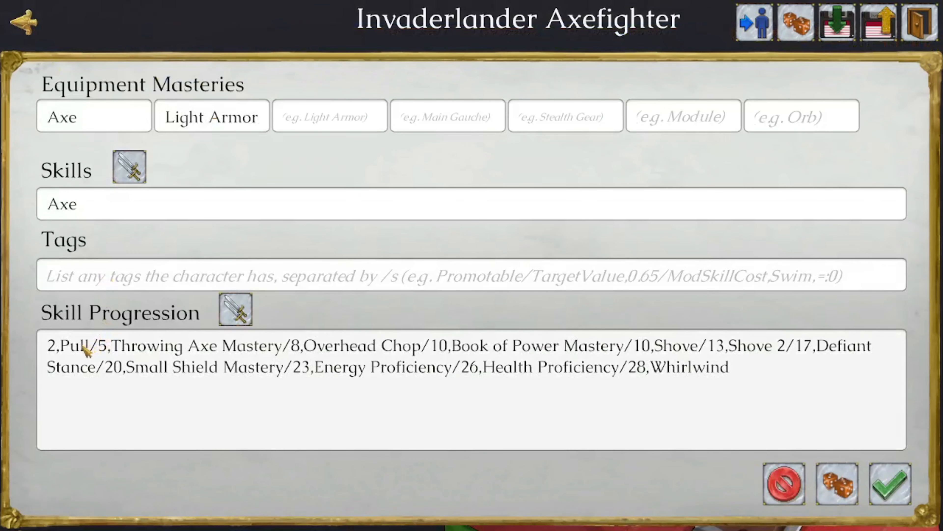
{"action": "double_click", "coordinate": [47, 351]}
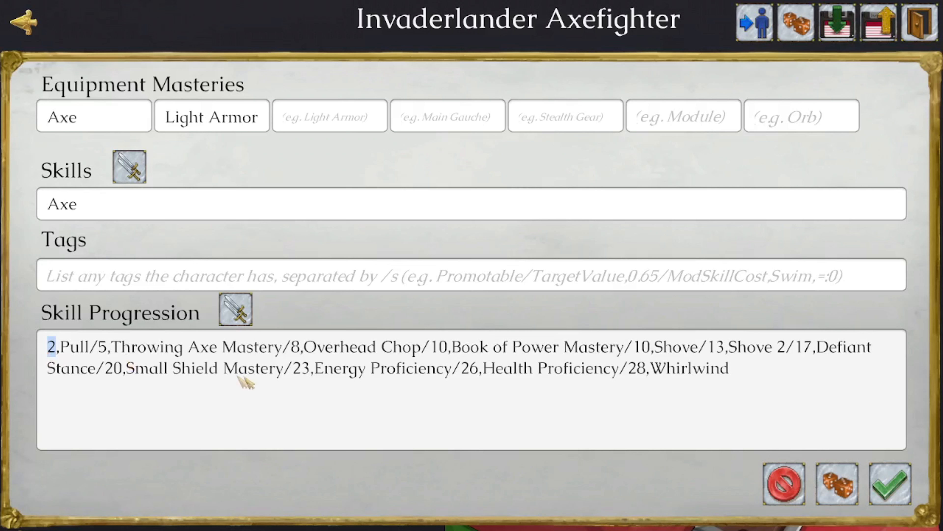
{"action": "type", "text": "3"}
{"action": "double_click", "coordinate": [77, 347]}
{"action": "type", "text": "Axe Counterattack"}
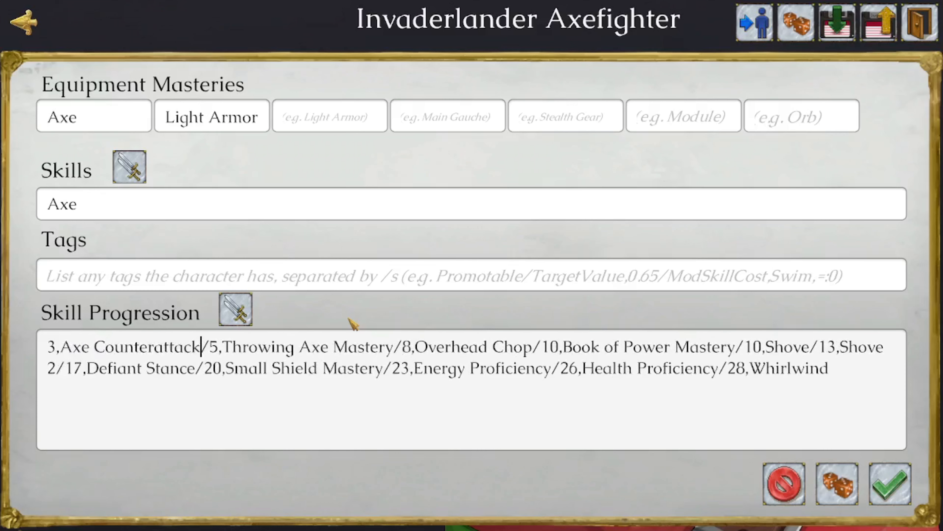
{"action": "left_click", "coordinate": [898, 487]}
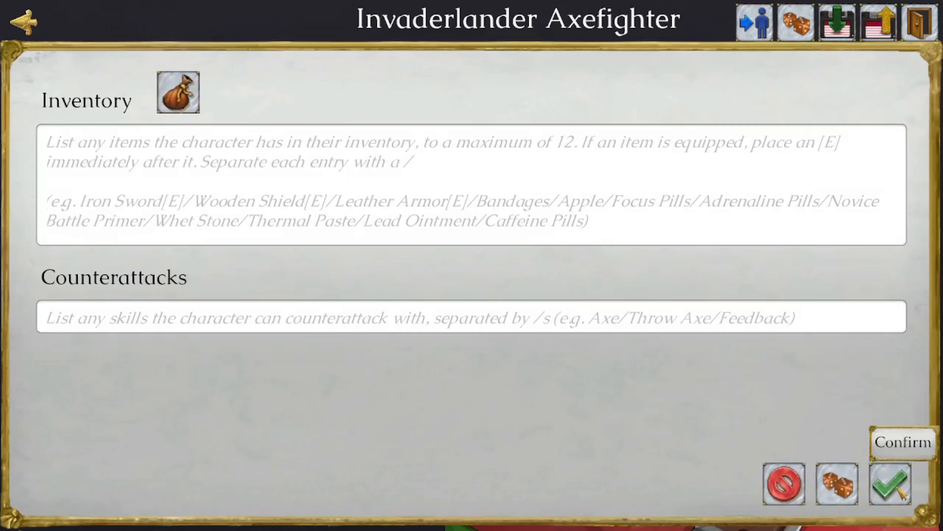
{"action": "left_click", "coordinate": [899, 490]}
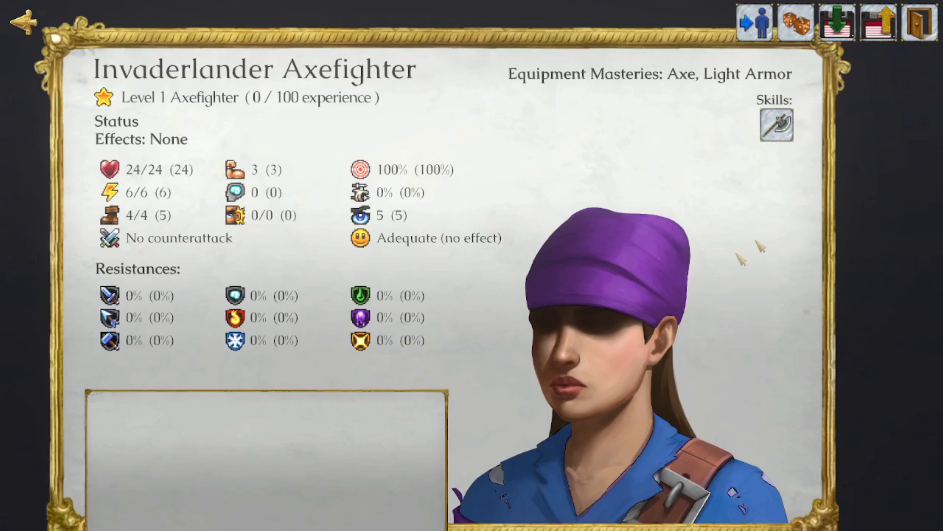
{"action": "left_click", "coordinate": [846, 27]}
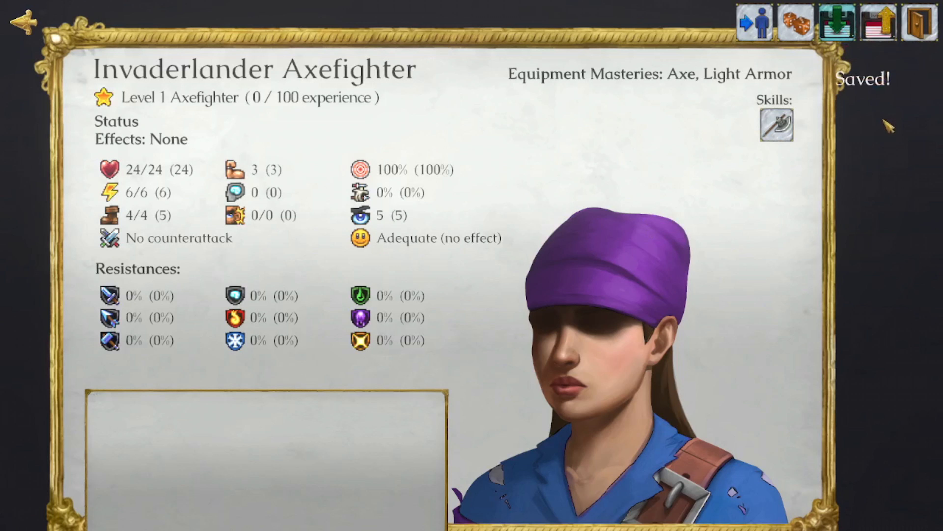
Start a new generic Human unit with the Bowman class and a Changing gender presentation
{"action": "left_click", "coordinate": [756, 22]}
{"action": "left_click", "coordinate": [267, 207]}
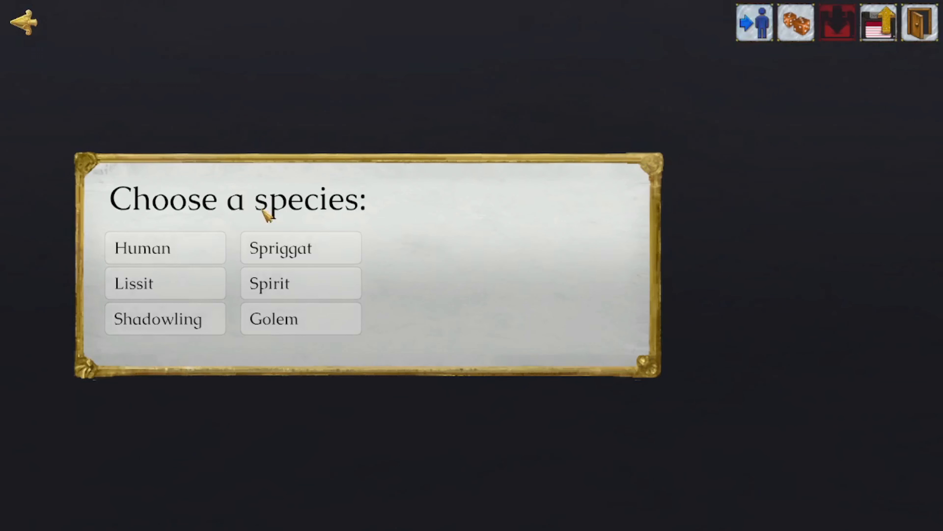
{"action": "mouse_move", "coordinate": [208, 235]}
{"action": "left_click", "coordinate": [188, 254]}
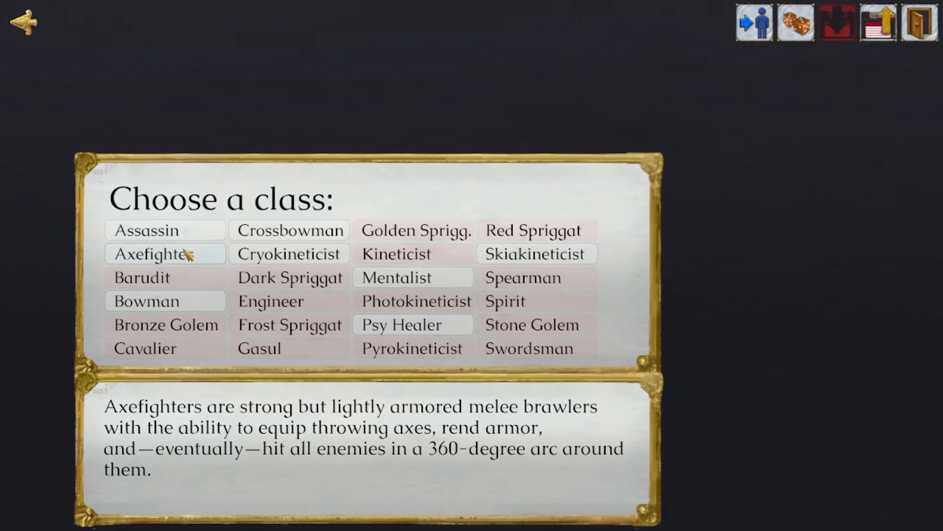
{"action": "left_click", "coordinate": [180, 302]}
{"action": "left_click", "coordinate": [449, 169]}
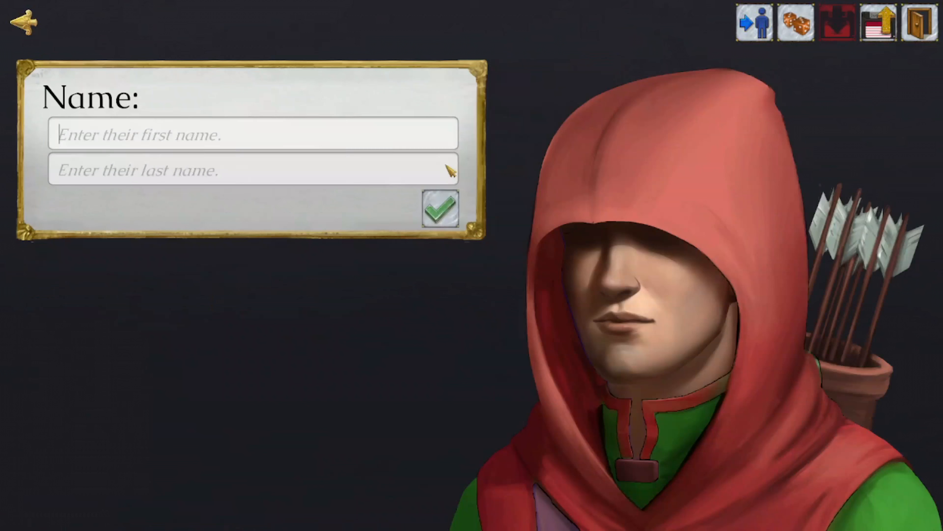
Name the unit "Invaderlander Bowman" and lower its Health growth by two points, accepting the growths
{"action": "left_click", "coordinate": [241, 177]}
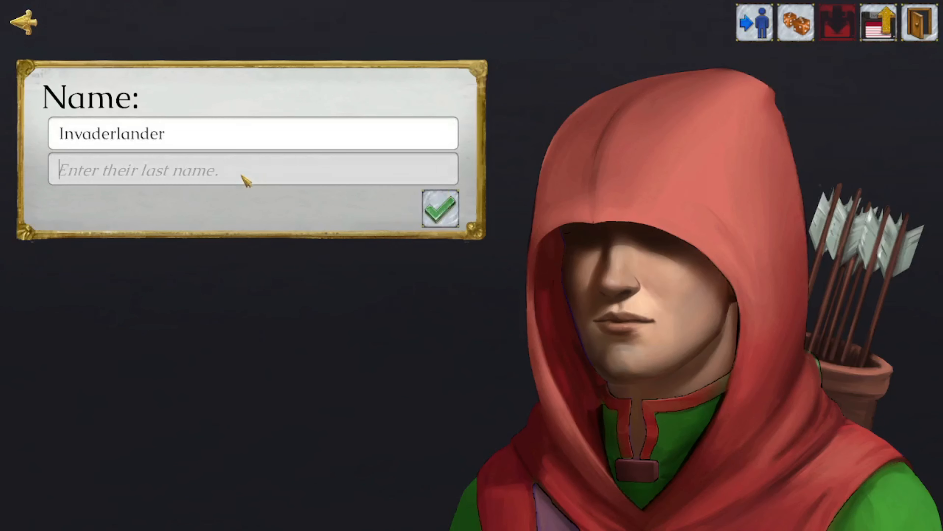
{"action": "type", "text": "Bowman"}
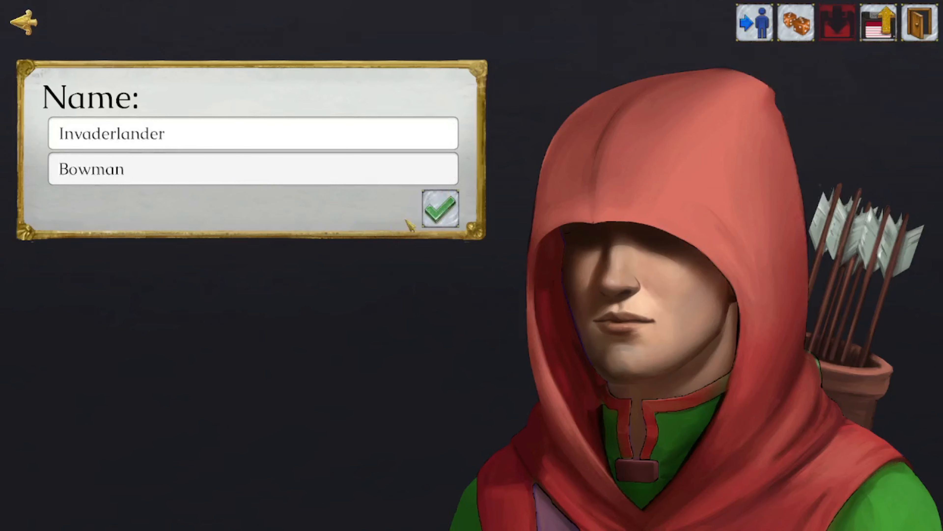
{"action": "left_click", "coordinate": [440, 208]}
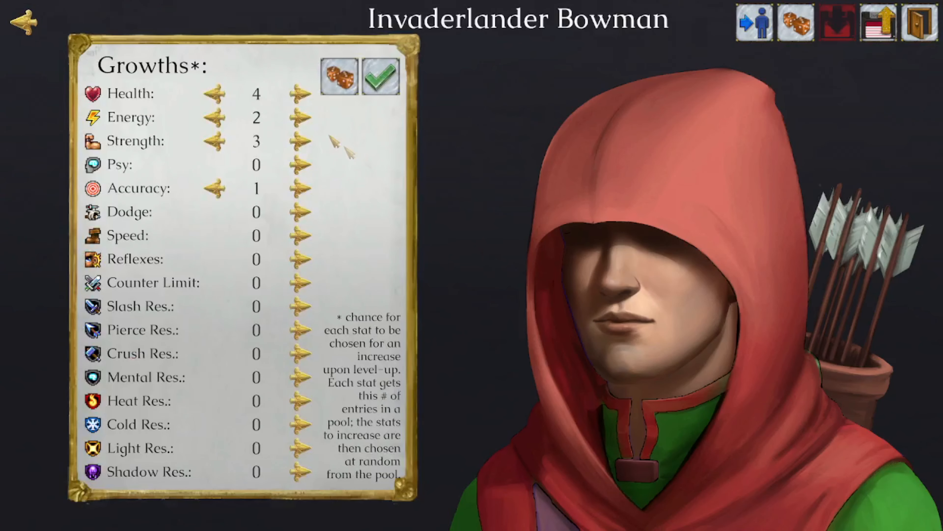
{"action": "left_click", "coordinate": [222, 94]}
{"action": "left_click", "coordinate": [222, 94]}
{"action": "left_click", "coordinate": [384, 83]}
Set the Bowman's starting Health to 20, Accuracy to 100 and Speed to 5, and accept the starting stats
{"action": "left_click", "coordinate": [300, 93]}
{"action": "left_click", "coordinate": [301, 93]}
{"action": "left_click", "coordinate": [300, 92]}
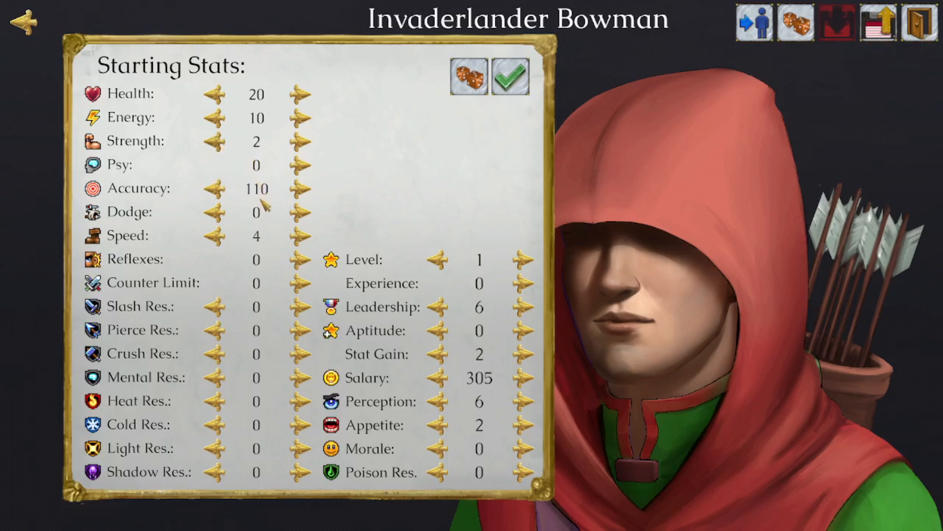
{"action": "left_click", "coordinate": [215, 189]}
{"action": "double_click", "coordinate": [222, 191]}
{"action": "left_click", "coordinate": [222, 191]}
{"action": "left_click", "coordinate": [222, 190]}
{"action": "left_click", "coordinate": [299, 236]}
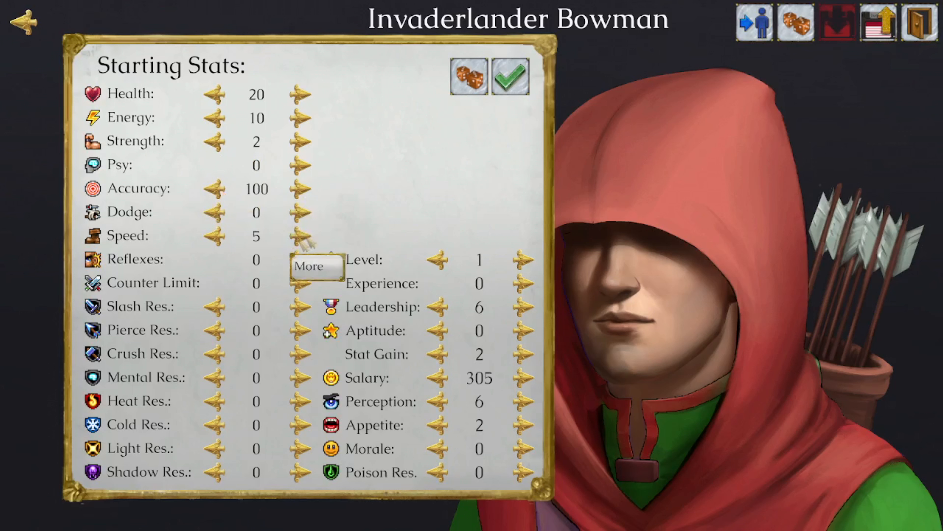
{"action": "left_click", "coordinate": [515, 82]}
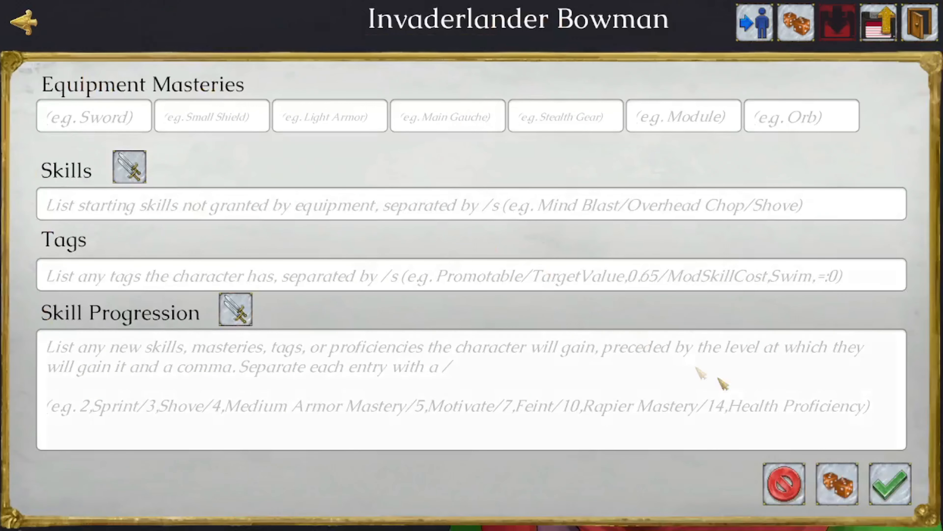
Randomize the Bowman's equipment masteries and skill progression, and add Bow as a starting skill
{"action": "left_click", "coordinate": [836, 481]}
{"action": "left_click", "coordinate": [130, 166]}
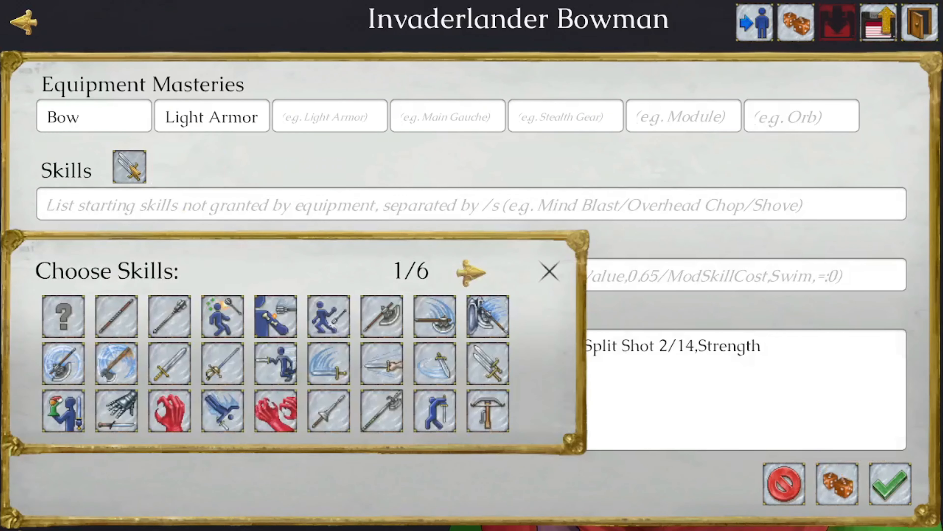
{"action": "left_click", "coordinate": [471, 273]}
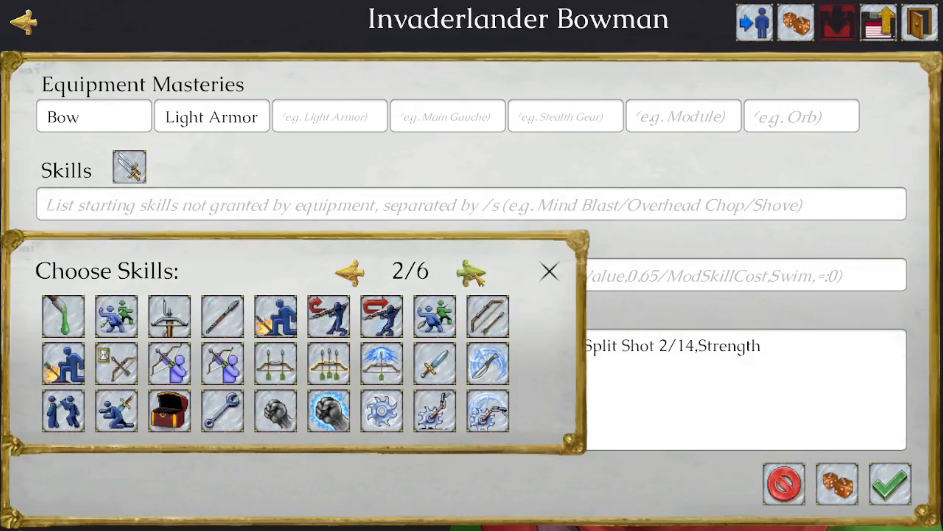
{"action": "left_click", "coordinate": [498, 328]}
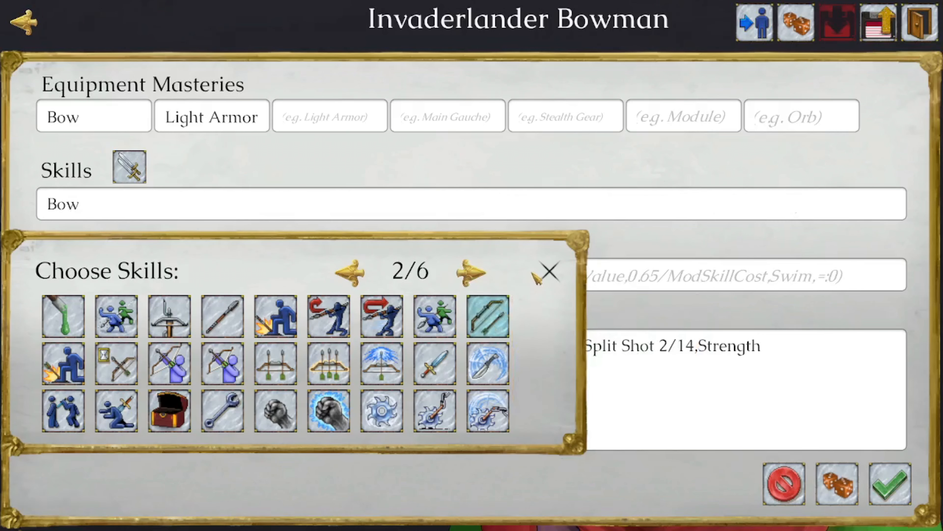
Change the Bowman's skill progression levels to 4 for Split Shot, 7 for Pinning Shot, 10 for Arced Shot and 13 for Split Shot 2
{"action": "left_click", "coordinate": [548, 273]}
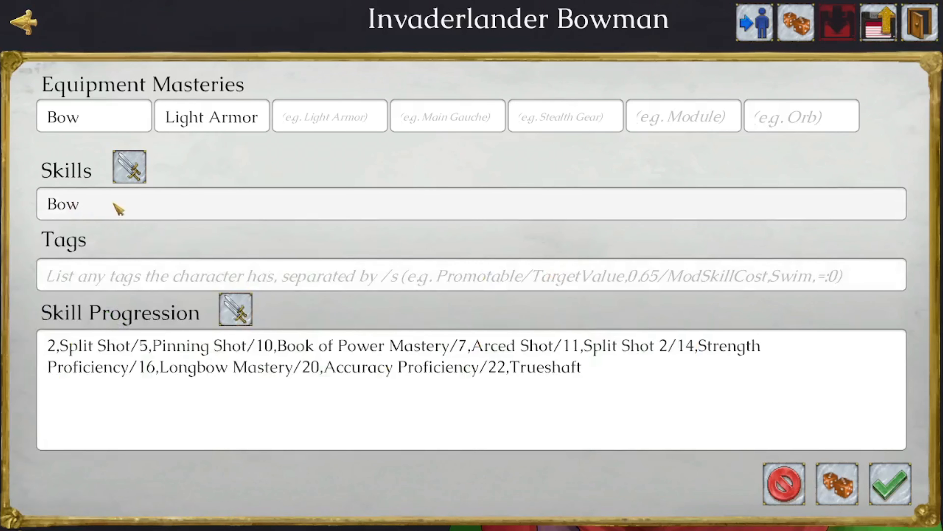
{"action": "left_click", "coordinate": [118, 209]}
{"action": "left_click", "coordinate": [107, 214]}
{"action": "left_click_drag", "start_coordinate": [57, 352], "coordinate": [47, 353]}
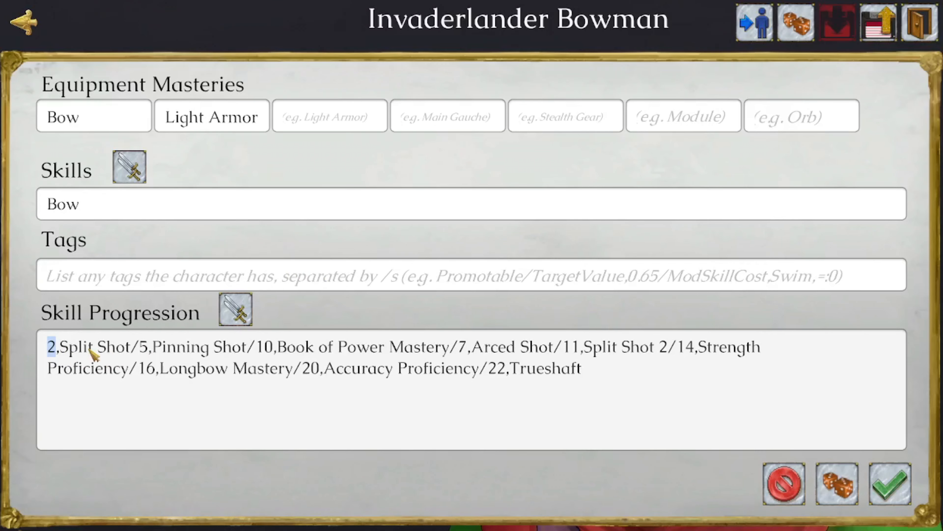
{"action": "type", "text": "4"}
{"action": "double_click", "coordinate": [147, 355]}
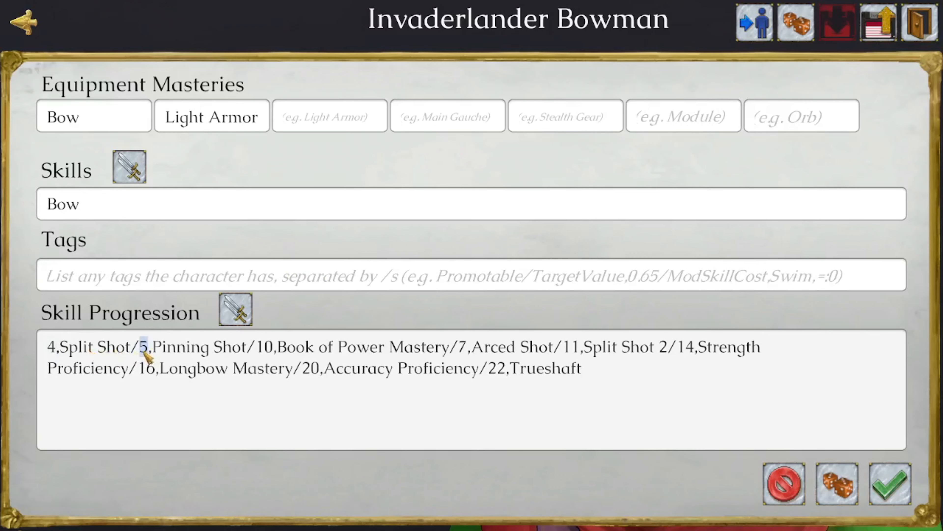
{"action": "type", "text": "7"}
{"action": "double_click", "coordinate": [463, 347]}
{"action": "type", "text": "10"}
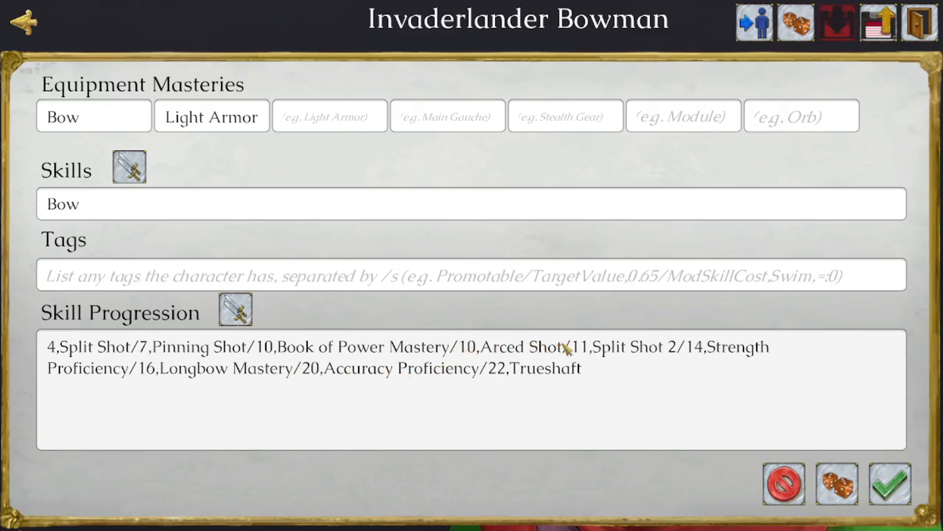
{"action": "left_click_drag", "start_coordinate": [580, 348], "coordinate": [588, 351]}
{"action": "type", "text": "3"}
Remove Strength Proficiency and Accuracy Proficiency from the Bowman's skill progression and accept the skills
{"action": "left_click_drag", "start_coordinate": [686, 349], "coordinate": [135, 380]}
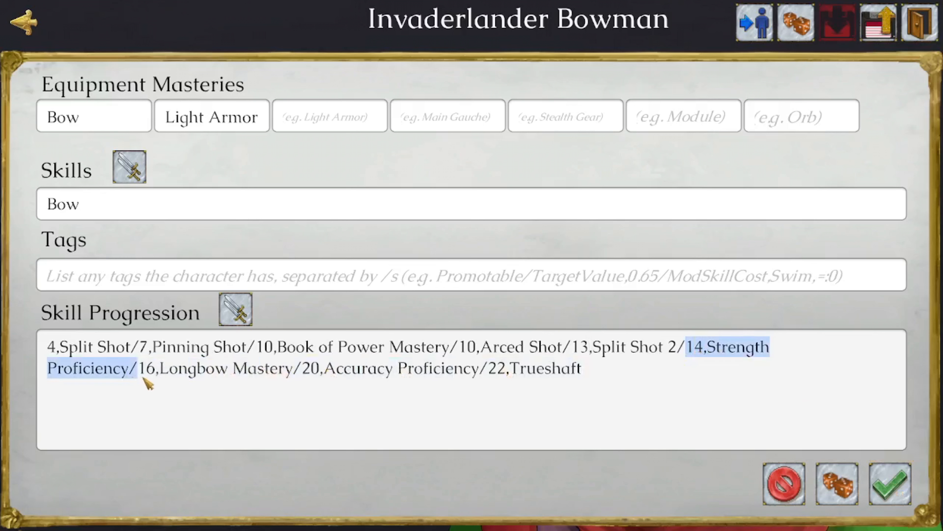
{"action": "key", "text": "BackSpace"}
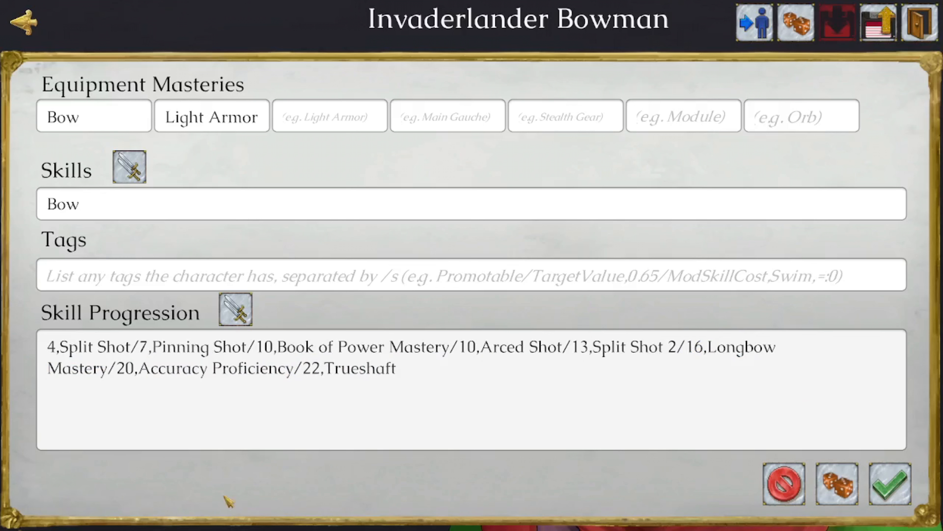
{"action": "left_click_drag", "start_coordinate": [115, 369], "coordinate": [306, 377]}
{"action": "key", "text": "BackSpace"}
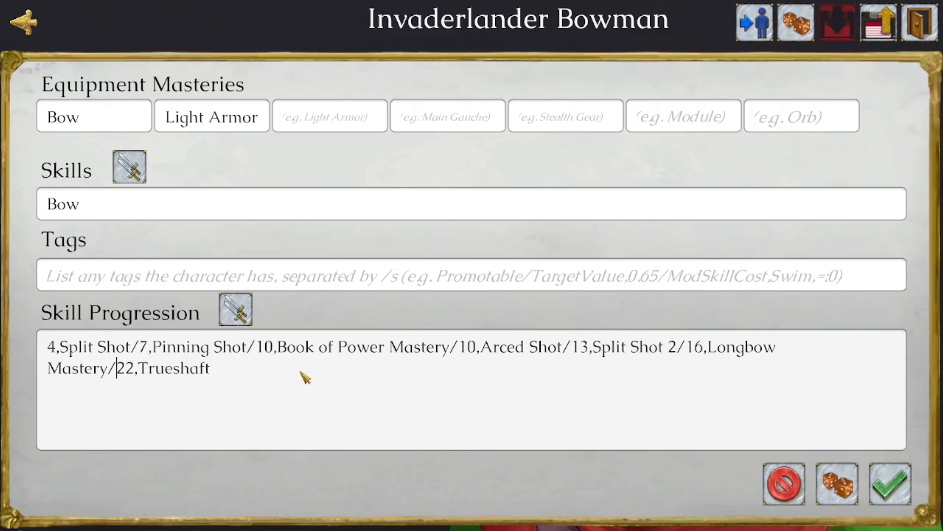
{"action": "left_click", "coordinate": [901, 487]}
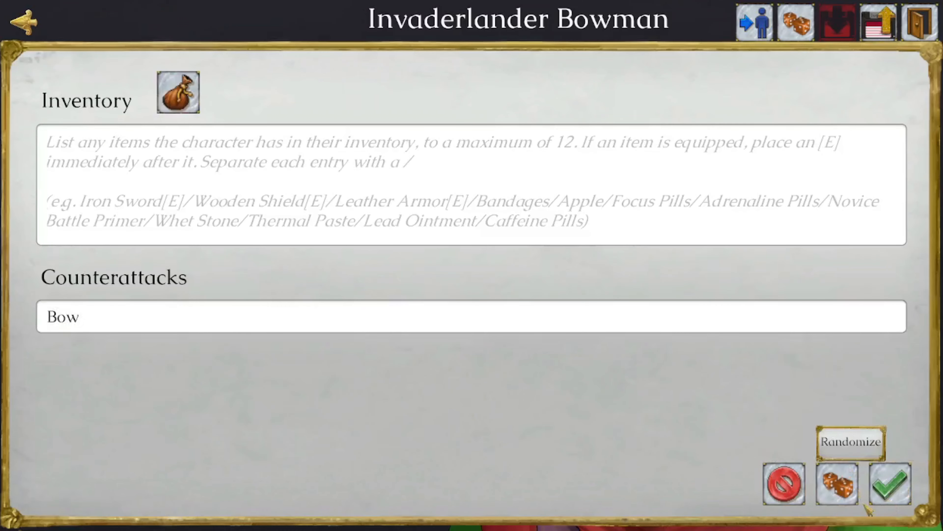
Accept the Bowman's inventory, barks and camp activities without changes, and save the unit before returning to the campaign overview
{"action": "left_click", "coordinate": [899, 495]}
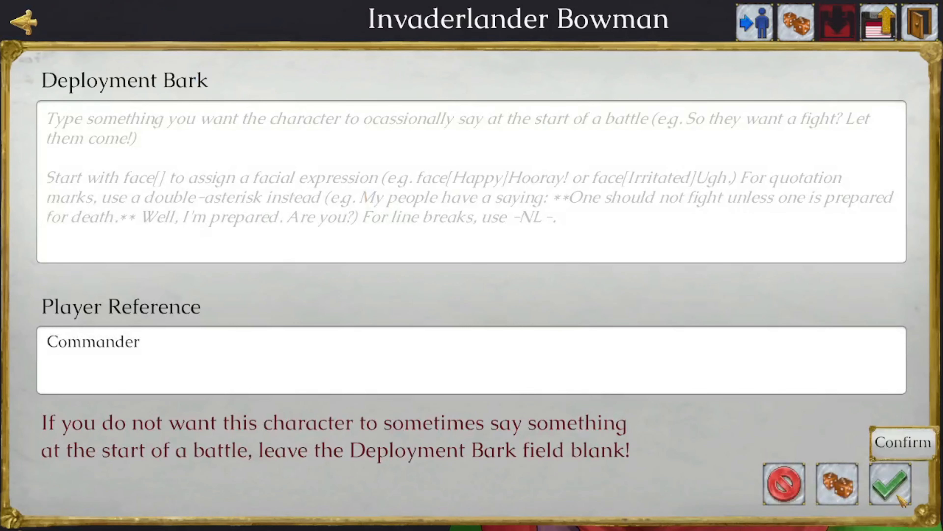
{"action": "left_click", "coordinate": [899, 495]}
{"action": "left_click", "coordinate": [899, 495]}
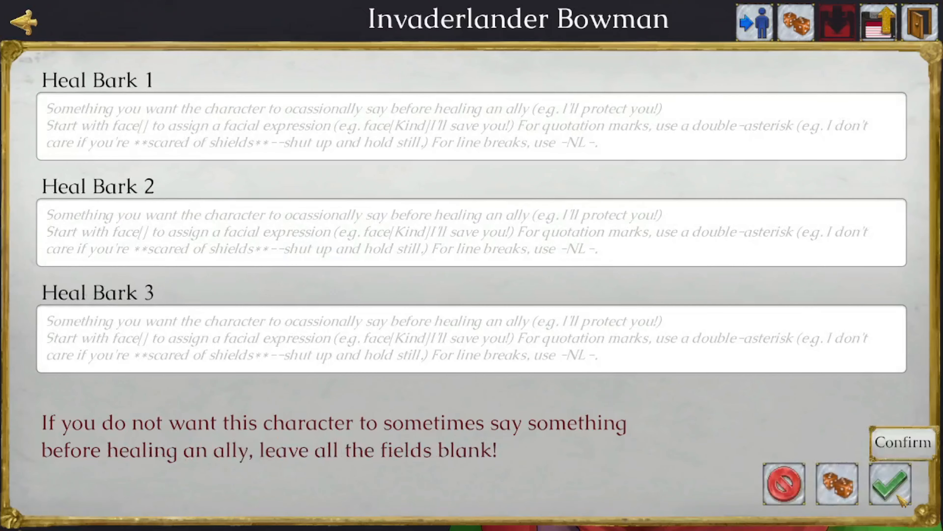
{"action": "left_click", "coordinate": [899, 495]}
{"action": "left_click", "coordinate": [899, 495]}
{"action": "left_click", "coordinate": [899, 495]}
{"action": "left_click", "coordinate": [899, 495]}
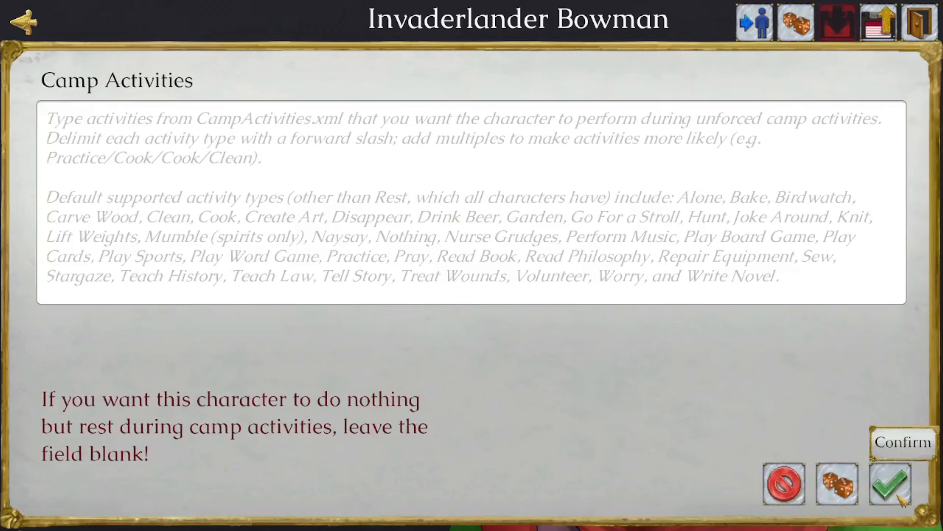
{"action": "left_click", "coordinate": [899, 495]}
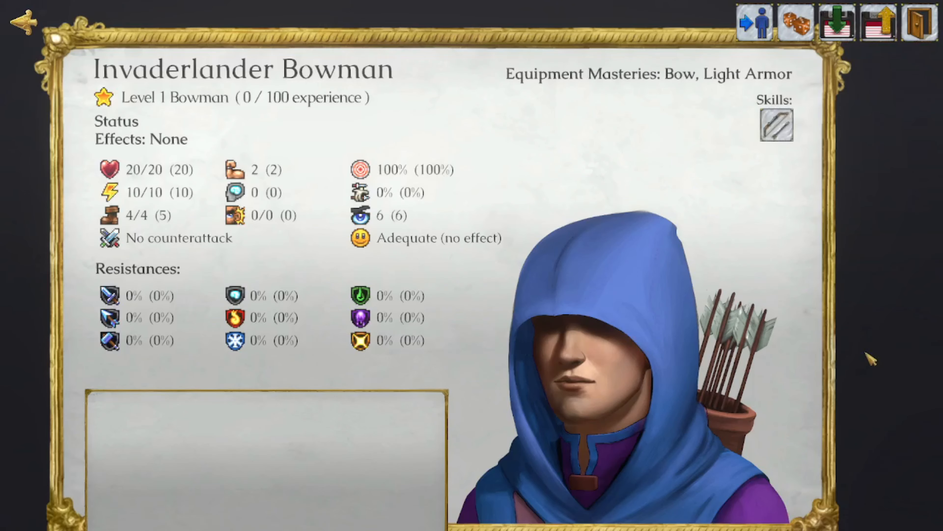
{"action": "left_click", "coordinate": [836, 28]}
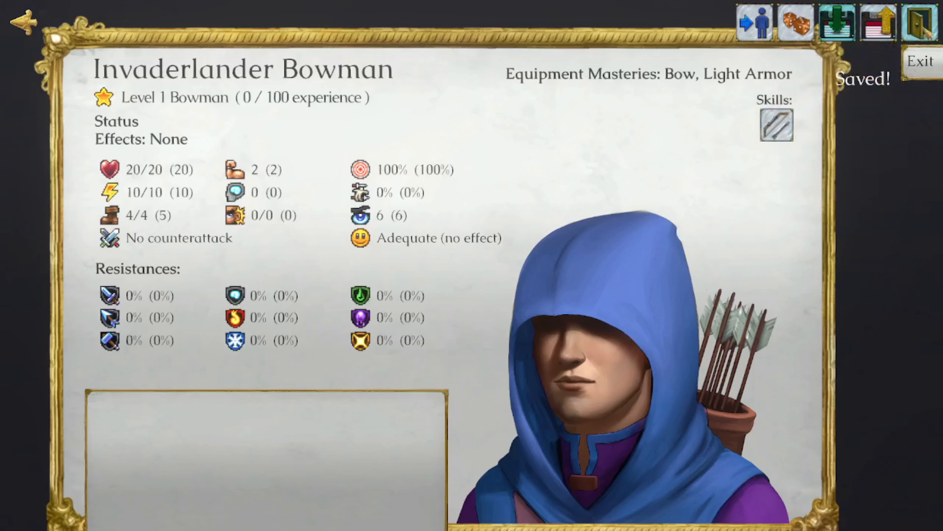
{"action": "left_click", "coordinate": [928, 29]}
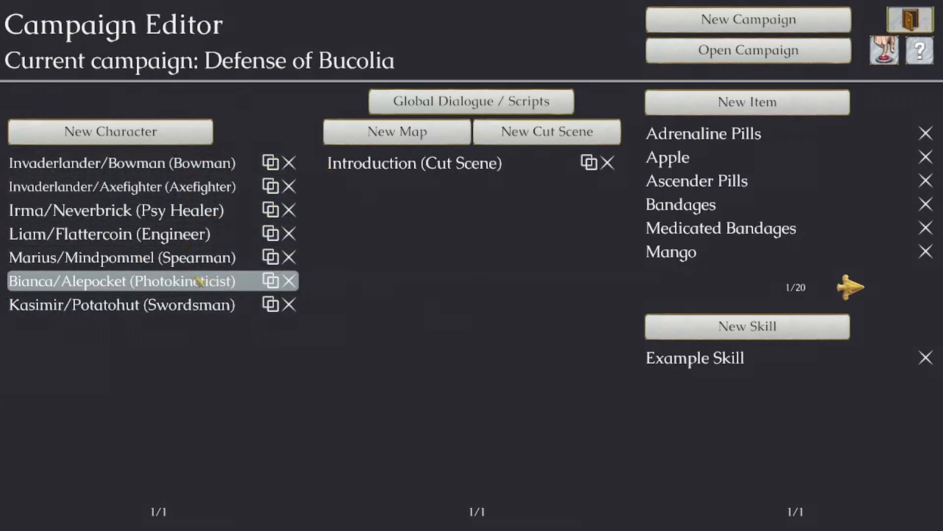
Review the Build Barks of the Spearman character Marius Mindpommel and close the character
{"action": "left_click", "coordinate": [156, 258]}
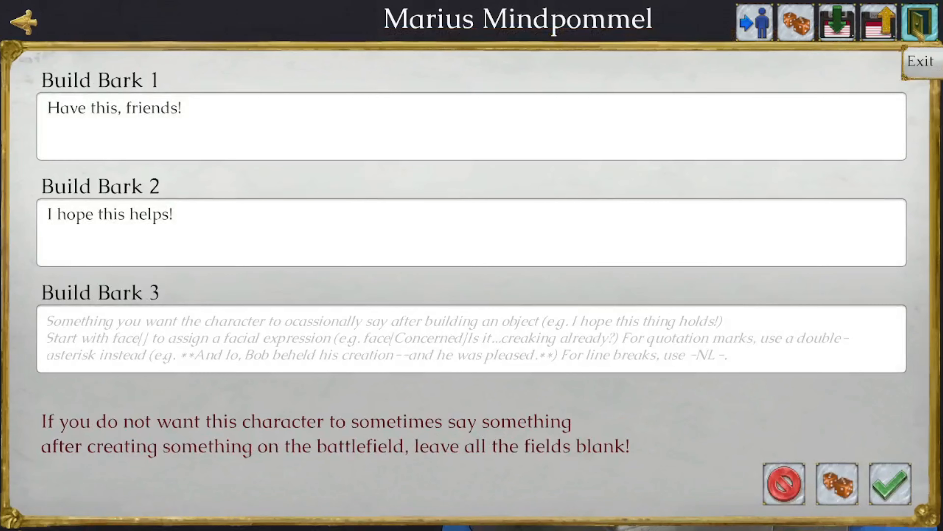
{"action": "left_click", "coordinate": [919, 23]}
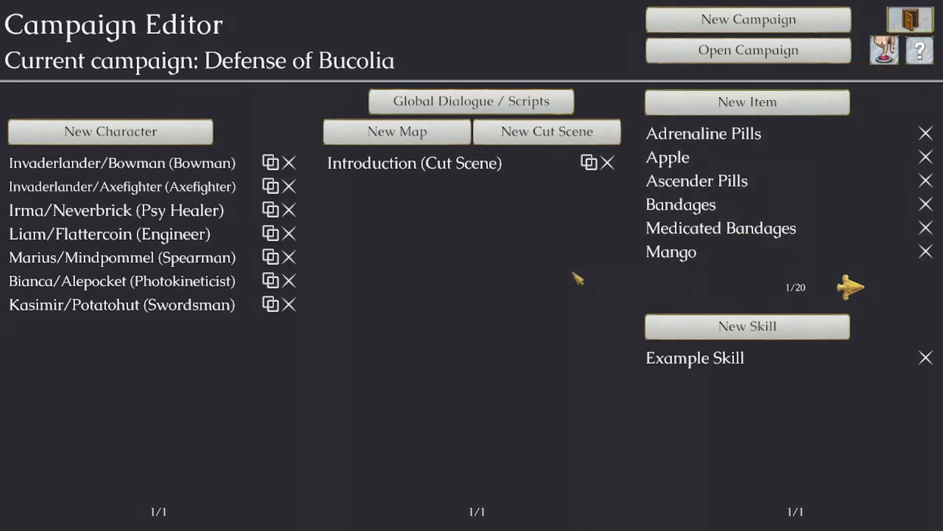
Open the Introduction cut scene and set the background of frame 1 to Castle
{"action": "left_click", "coordinate": [520, 169]}
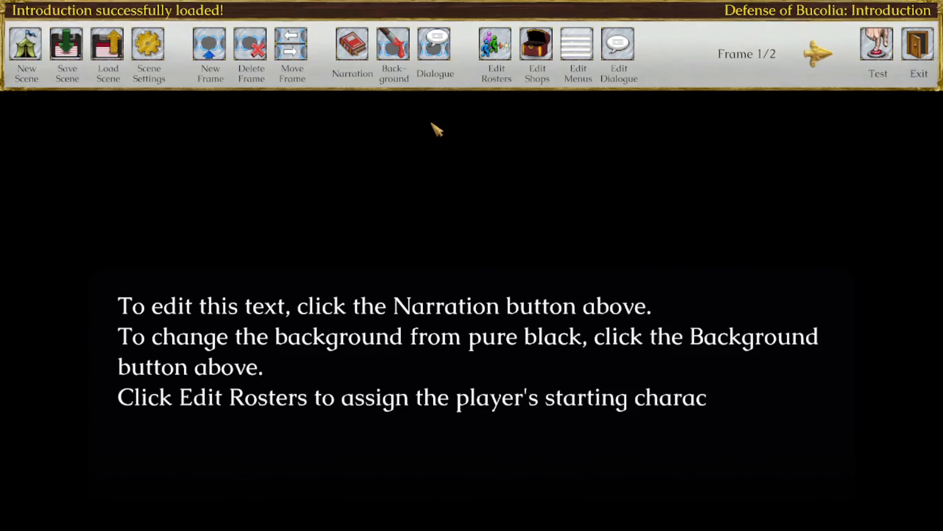
{"action": "left_click", "coordinate": [395, 53]}
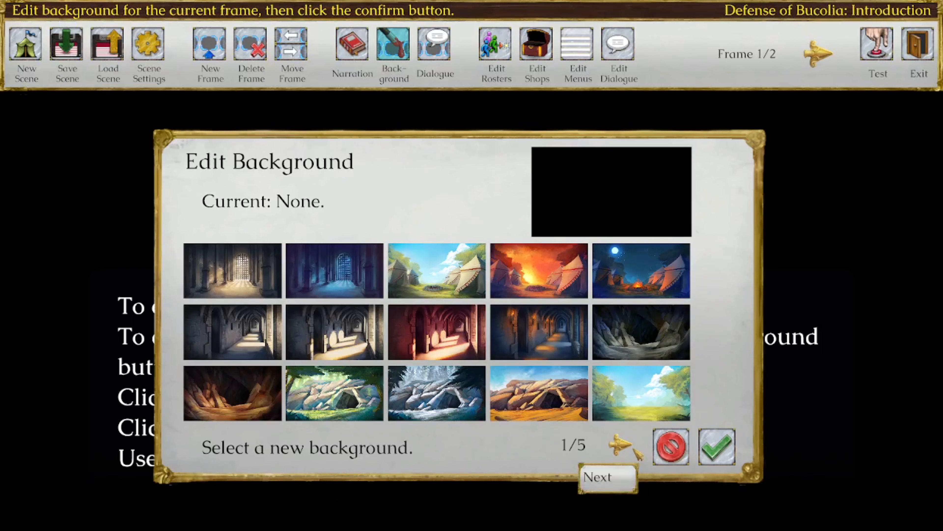
{"action": "left_click", "coordinate": [624, 445]}
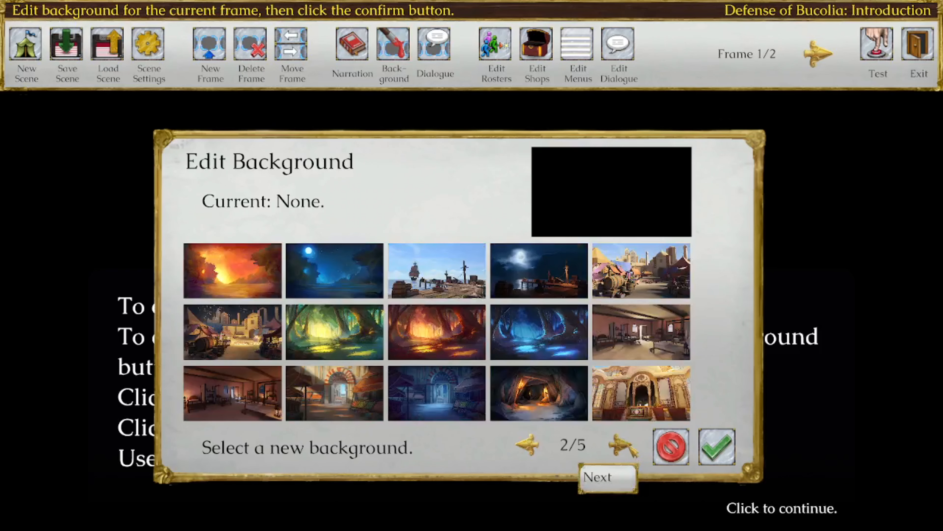
{"action": "left_click", "coordinate": [624, 446]}
{"action": "left_click", "coordinate": [624, 446]}
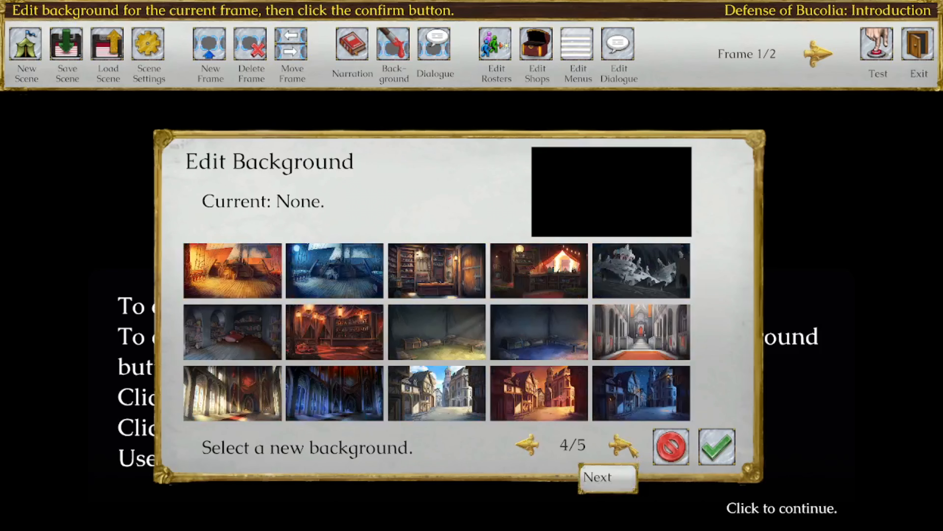
{"action": "left_click", "coordinate": [531, 446]}
{"action": "left_click", "coordinate": [531, 446]}
{"action": "left_click", "coordinate": [531, 447]}
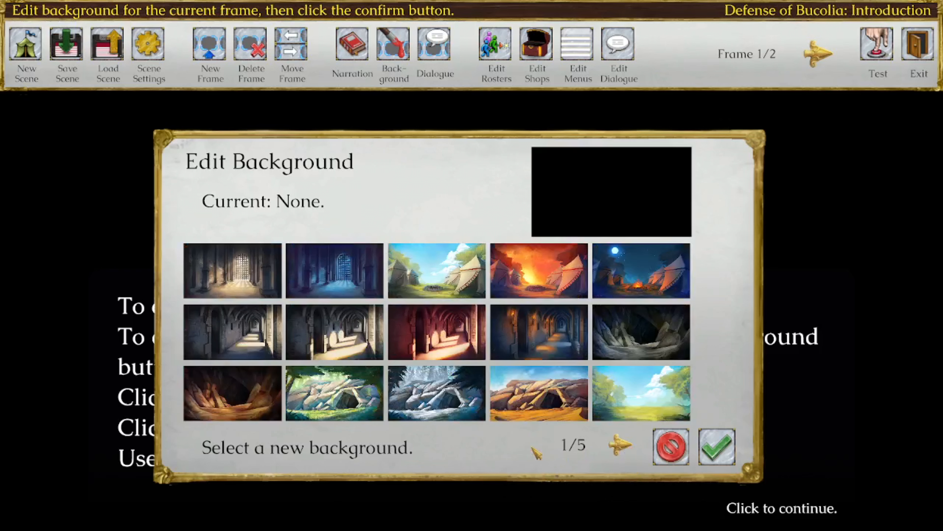
{"action": "left_click", "coordinate": [228, 332]}
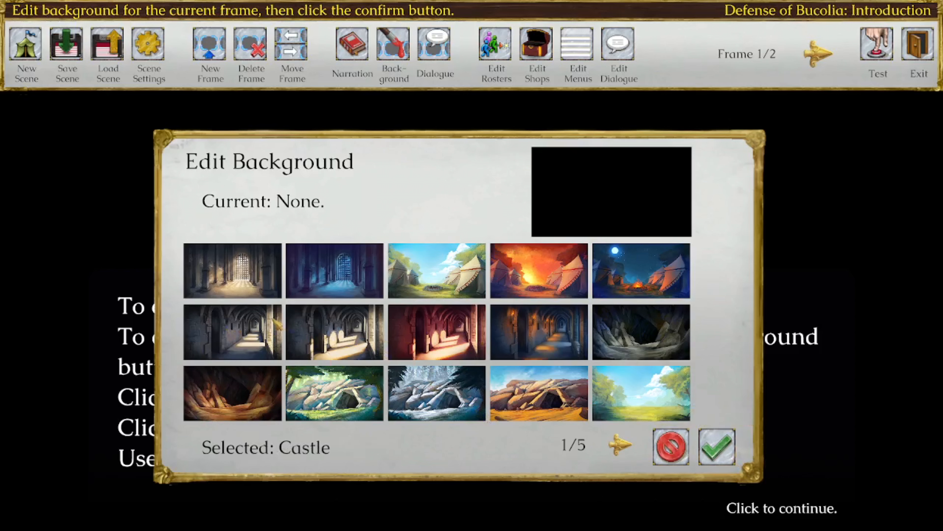
{"action": "left_click", "coordinate": [716, 448]}
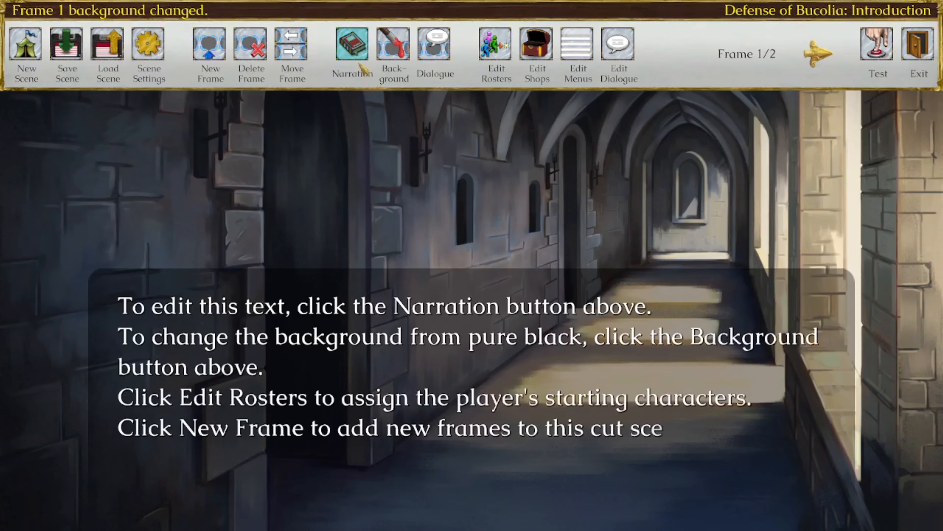
Replace the narration of frame 1 with "At Castle Beautiful in the land of Bucolia"
{"action": "left_click", "coordinate": [352, 44]}
{"action": "left_click_drag", "start_coordinate": [693, 291], "coordinate": [169, 162]}
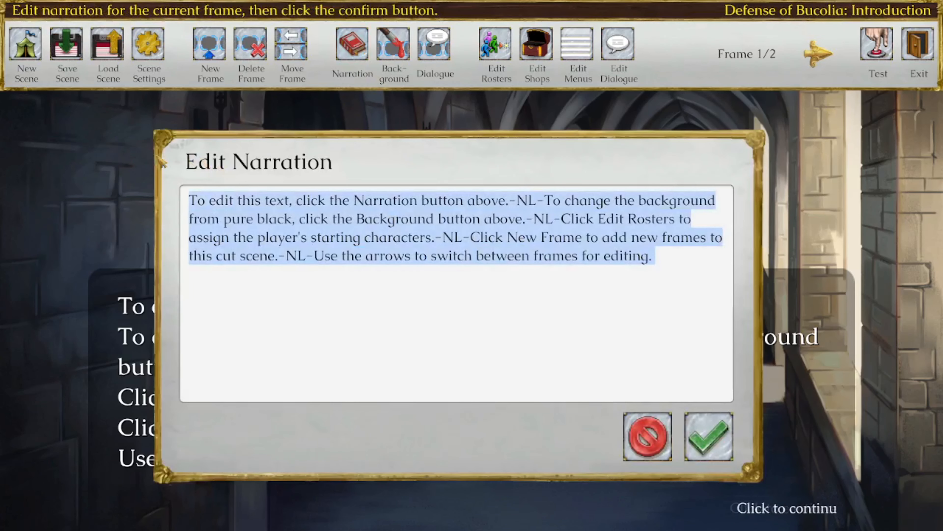
{"action": "type", "text": "At C"}
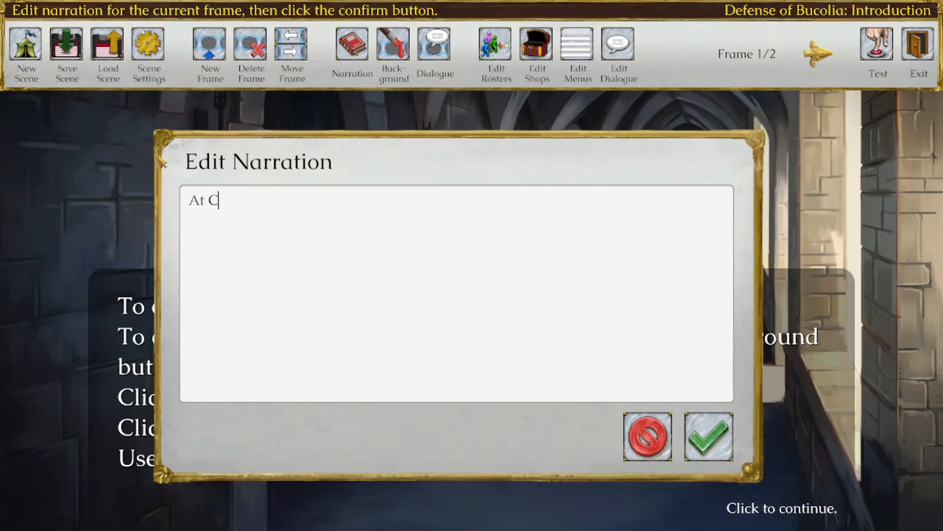
{"action": "type", "text": "astle Beautifu"}
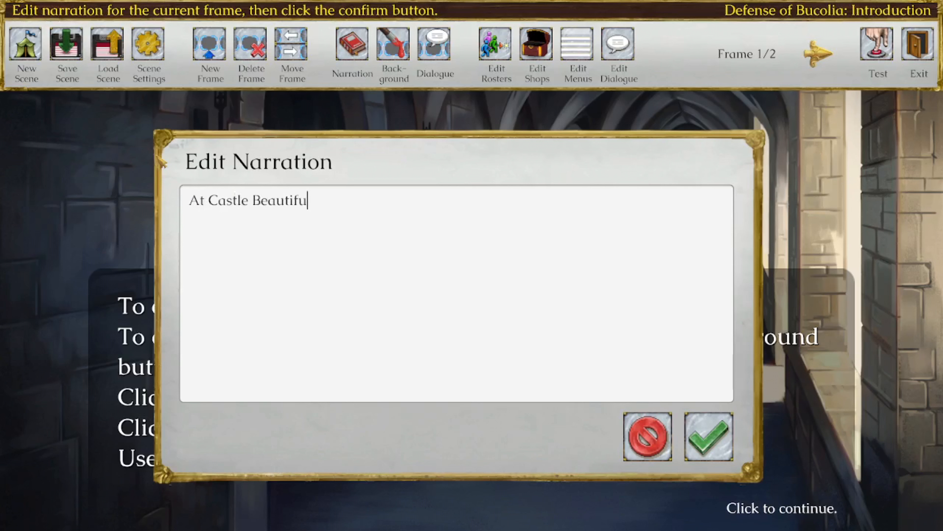
{"action": "type", "text": "l in the land of Bucolia"}
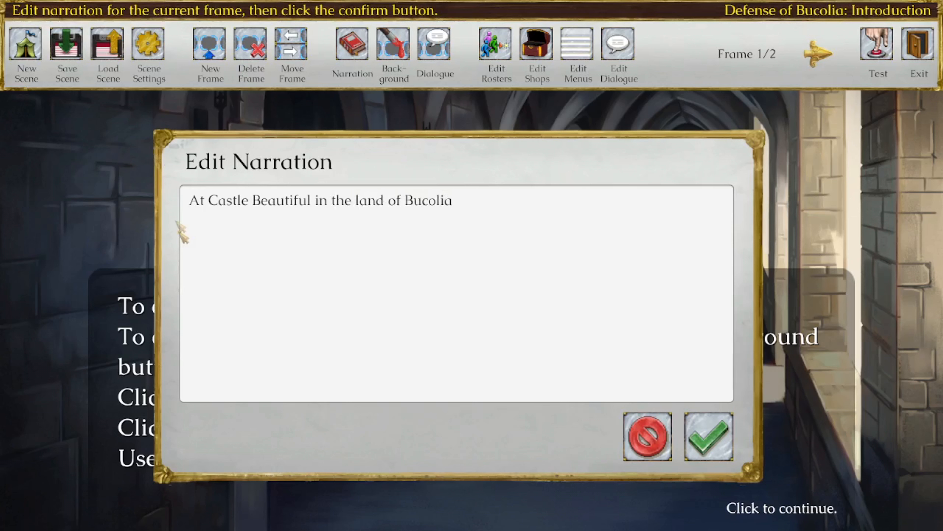
{"action": "left_click", "coordinate": [725, 439]}
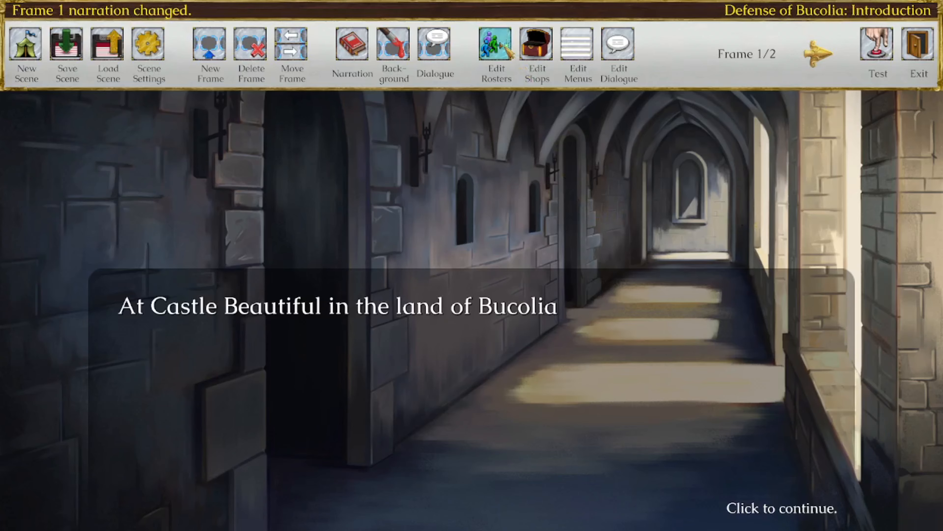
Add Kasimir Potatohut, Bianca Alepocket, Marius Mindpommel, Liam Flattercoin and Irma Neverbrick to roster 0, in that order
{"action": "left_click", "coordinate": [509, 52]}
{"action": "left_click", "coordinate": [145, 230]}
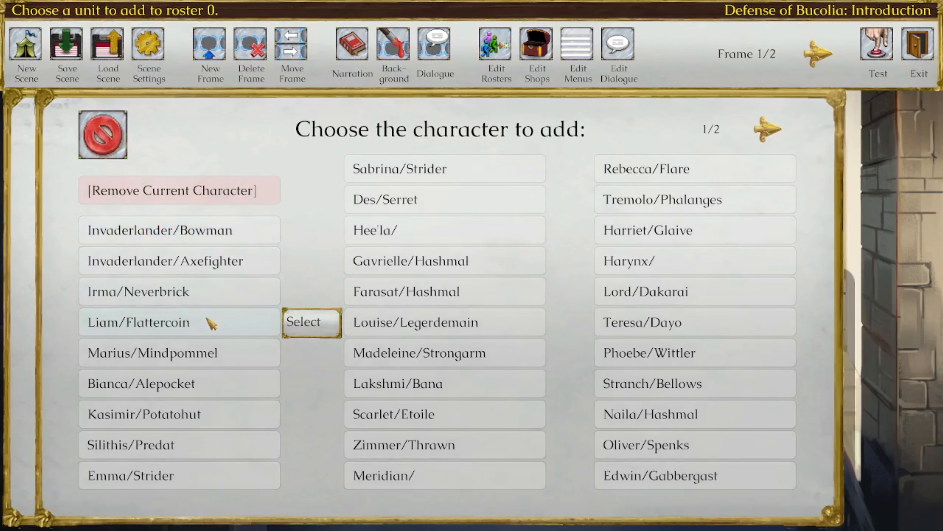
{"action": "left_click", "coordinate": [208, 414]}
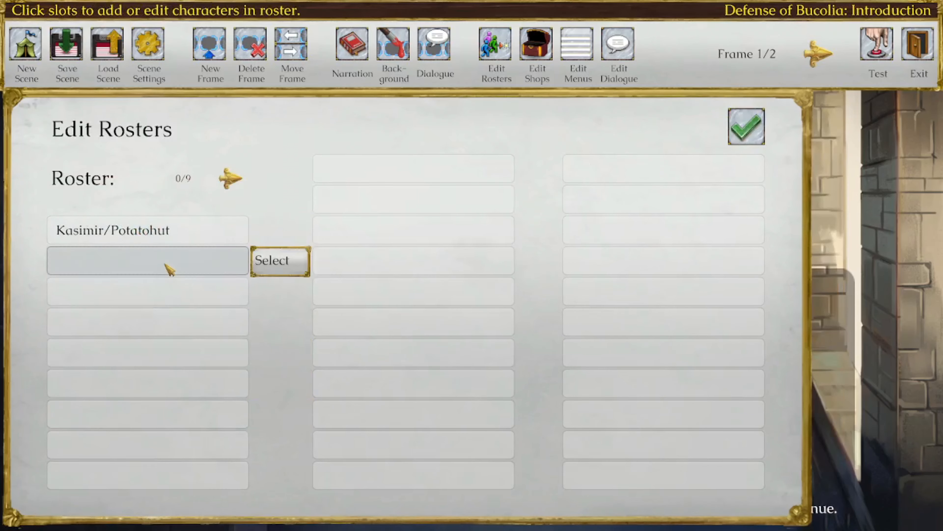
{"action": "left_click", "coordinate": [169, 270]}
{"action": "left_click", "coordinate": [219, 385]}
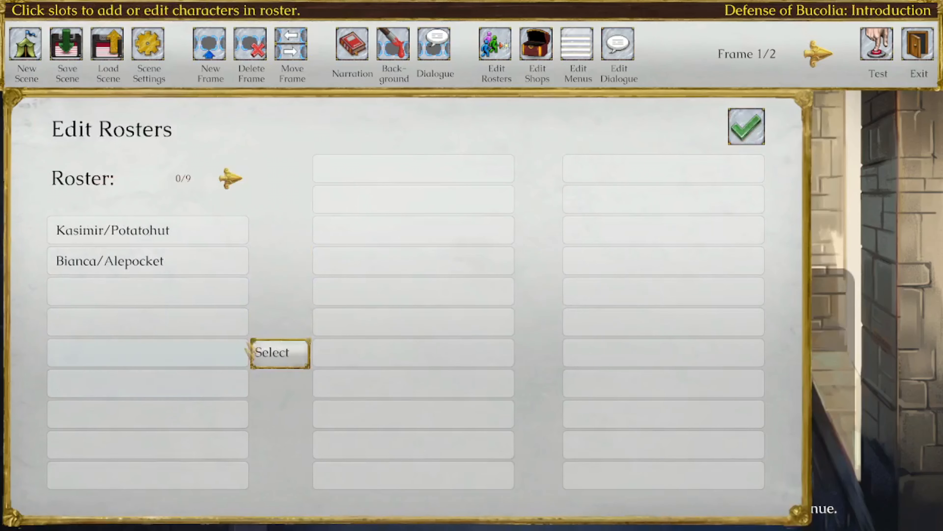
{"action": "left_click", "coordinate": [221, 303]}
{"action": "left_click", "coordinate": [225, 357]}
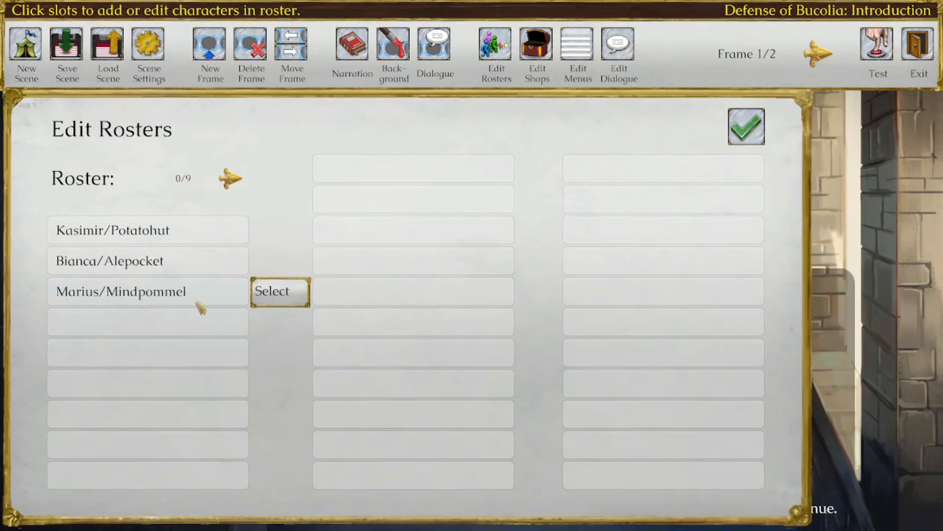
{"action": "left_click", "coordinate": [198, 299]}
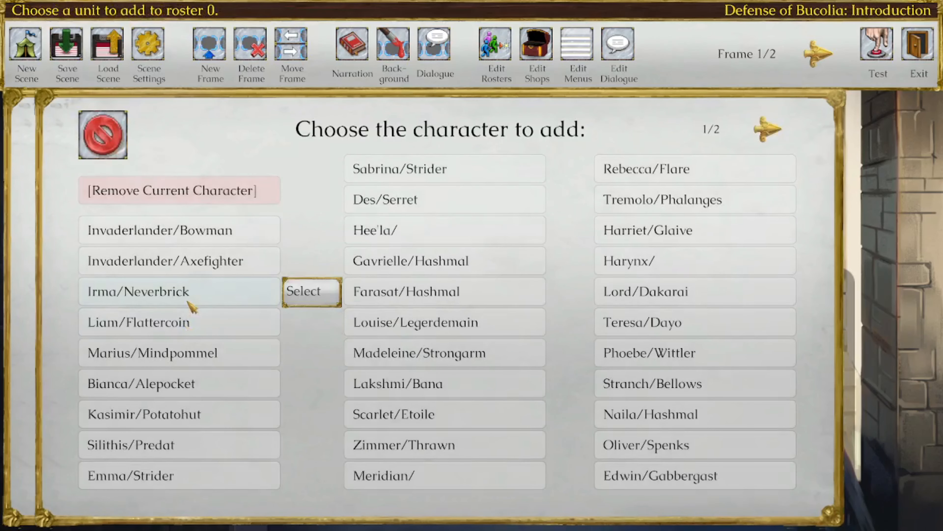
{"action": "left_click", "coordinate": [196, 324]}
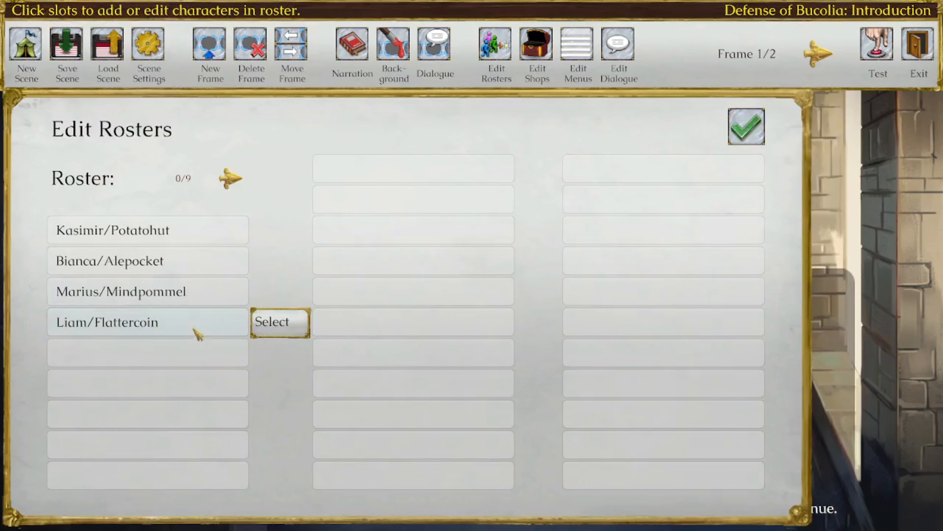
{"action": "left_click", "coordinate": [195, 347]}
{"action": "left_click", "coordinate": [194, 293]}
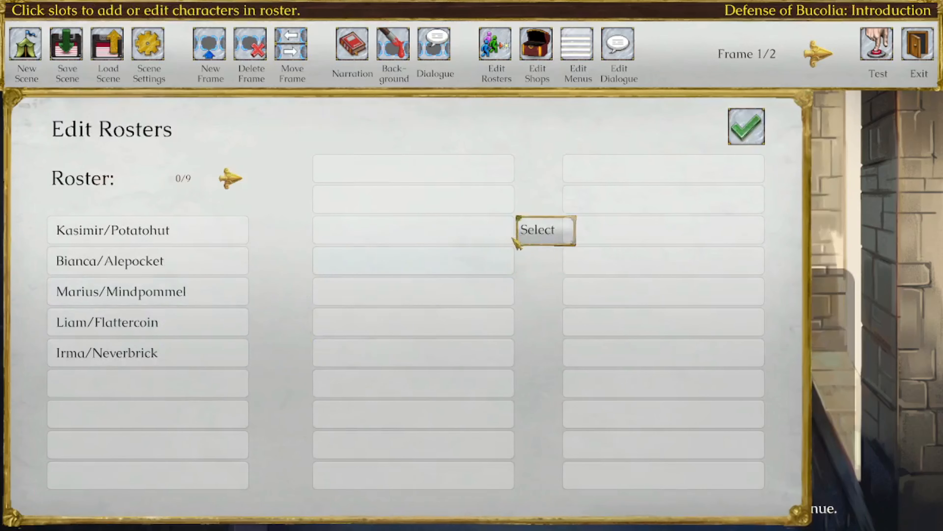
Leave roster 0 without adding another character and save the Introduction scene
{"action": "left_click", "coordinate": [158, 384]}
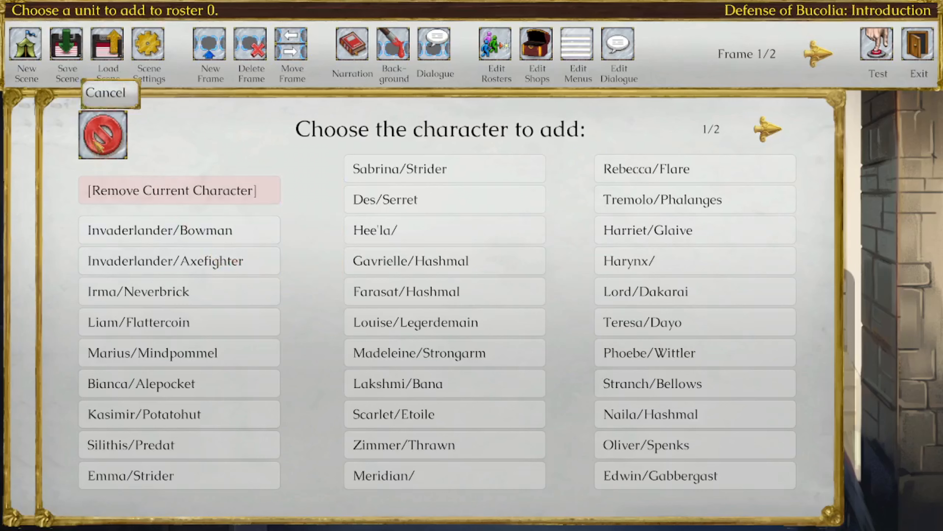
{"action": "left_click", "coordinate": [100, 134]}
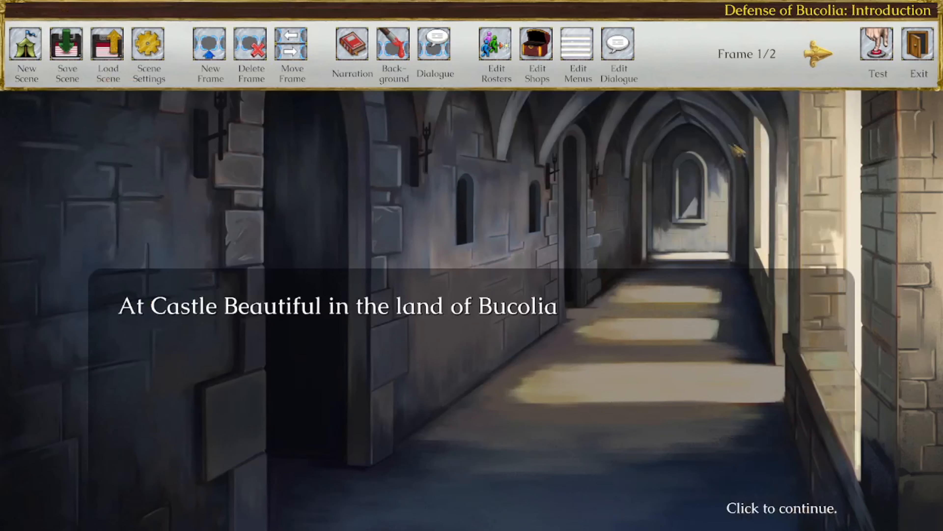
{"action": "left_click", "coordinate": [78, 52]}
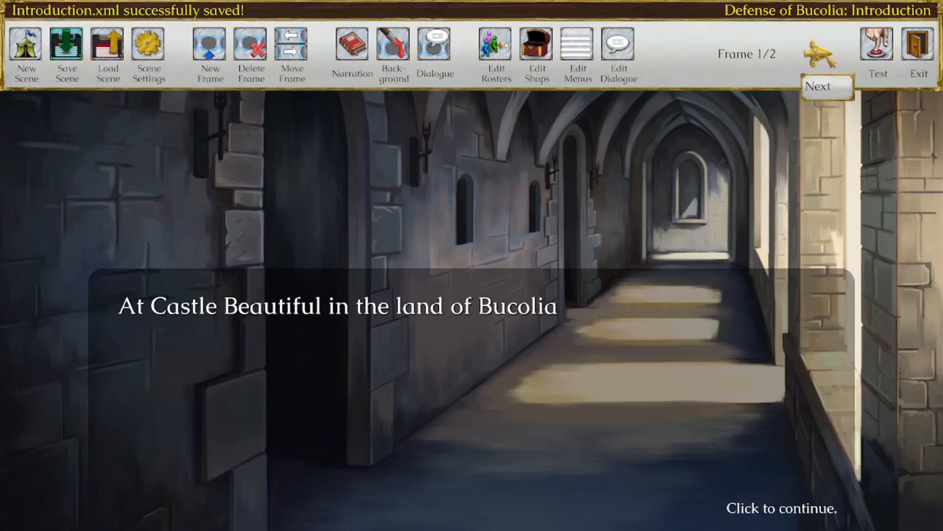
Set the dialogue triggered in frame 2 of the scene to Intro
{"action": "left_click", "coordinate": [819, 55]}
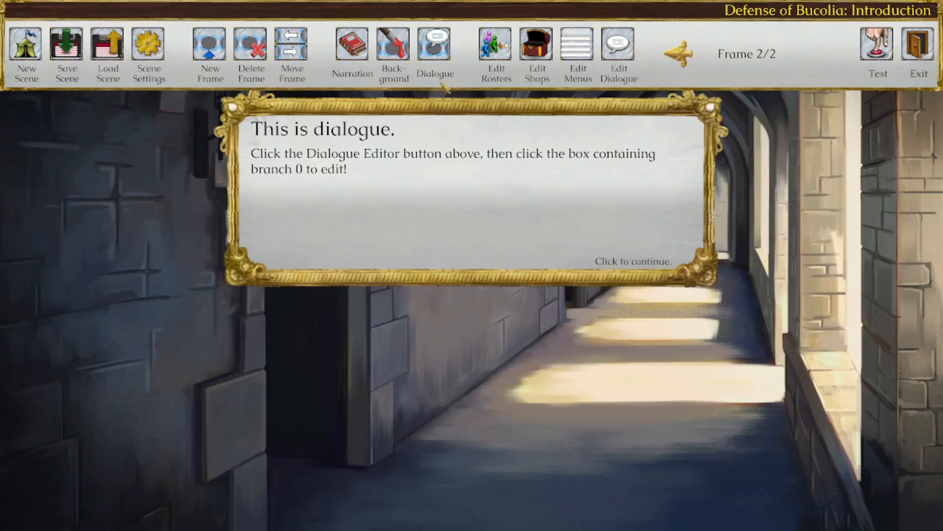
{"action": "left_click", "coordinate": [444, 56]}
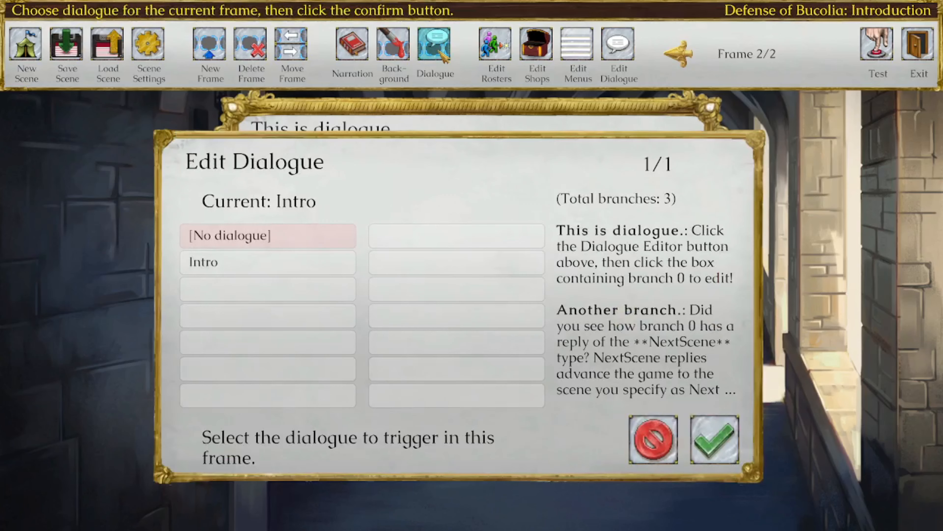
{"action": "left_click", "coordinate": [319, 241]}
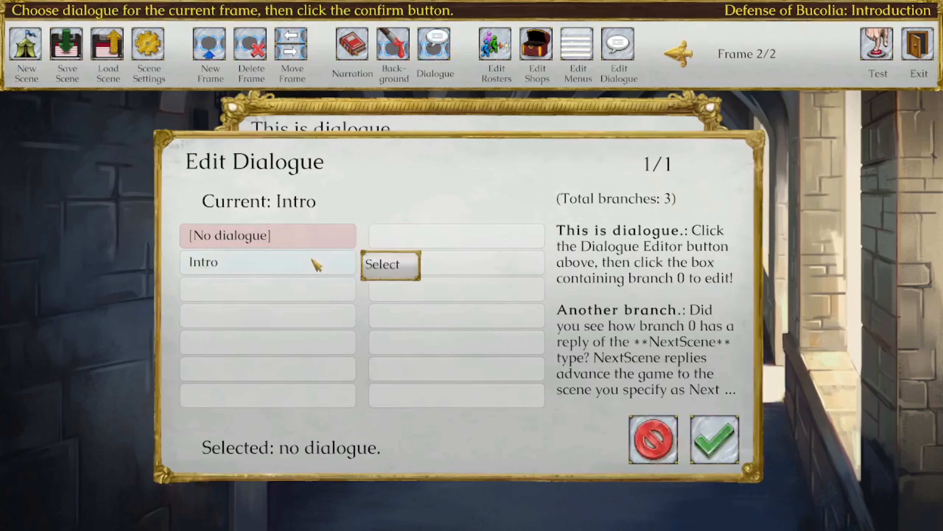
{"action": "left_click", "coordinate": [317, 267]}
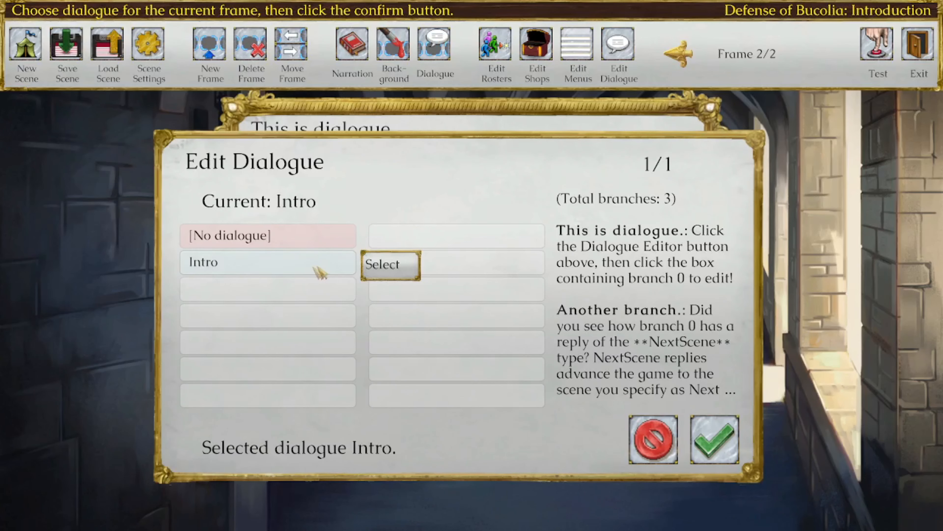
{"action": "mouse_move", "coordinate": [313, 273]}
{"action": "left_click", "coordinate": [722, 446]}
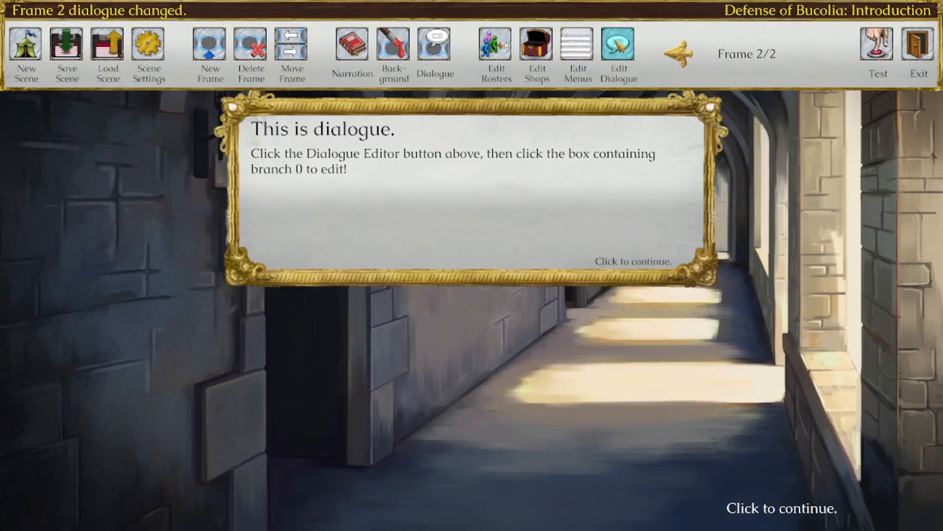
Open the scene's dialogue editor and look over the Intro dialogue and the StartGameValues, DoNothing and CloseMenu scripts
{"action": "left_click", "coordinate": [618, 45]}
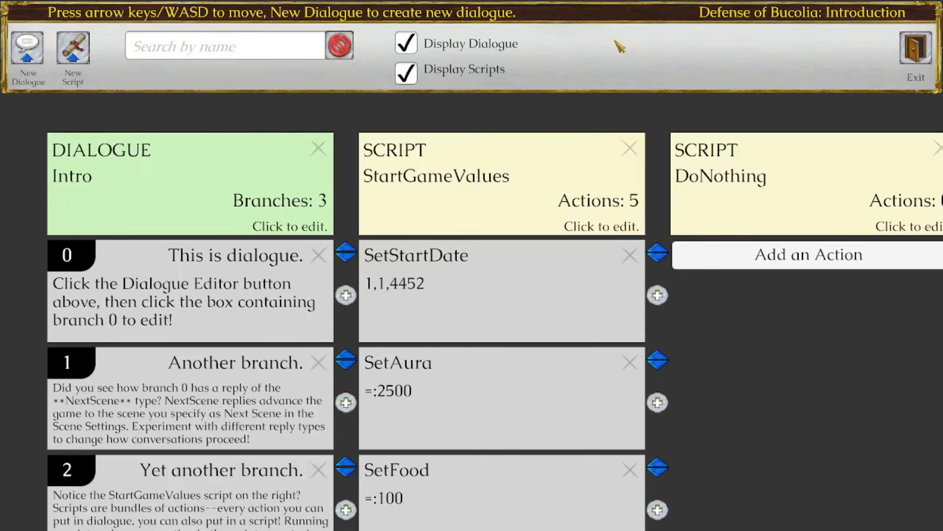
{"action": "key", "text": "s"}
{"action": "key", "text": "d"}
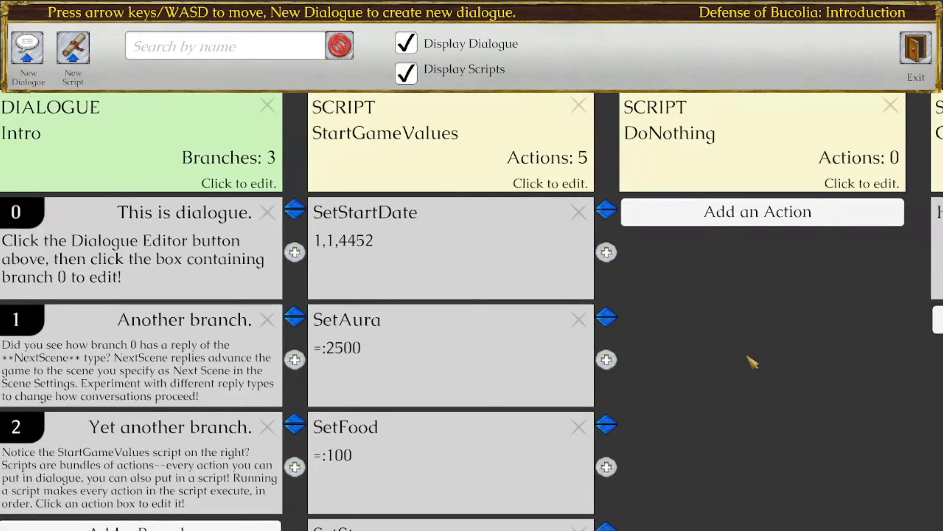
{"action": "key", "text": "w"}
{"action": "key", "text": "a"}
{"action": "key", "text": "d"}
{"action": "key", "text": "a"}
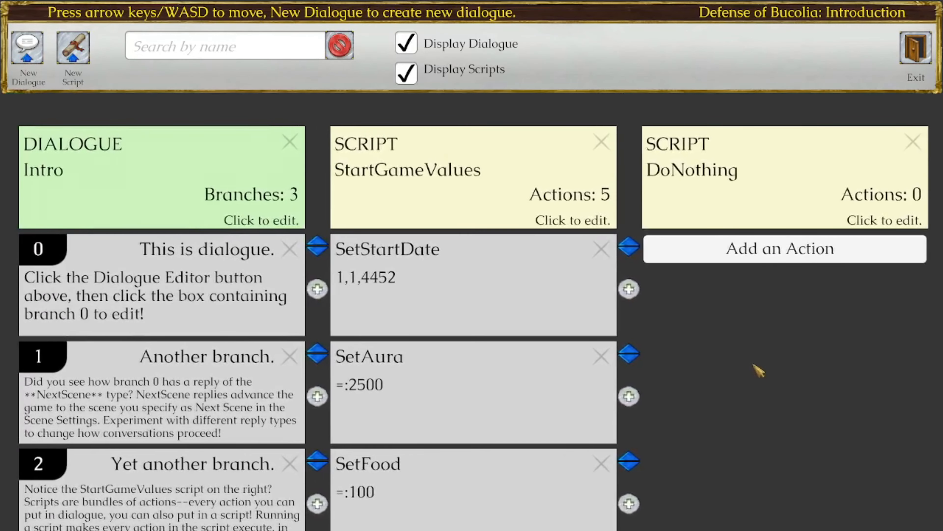
{"action": "key", "text": "d"}
{"action": "key", "text": "w"}
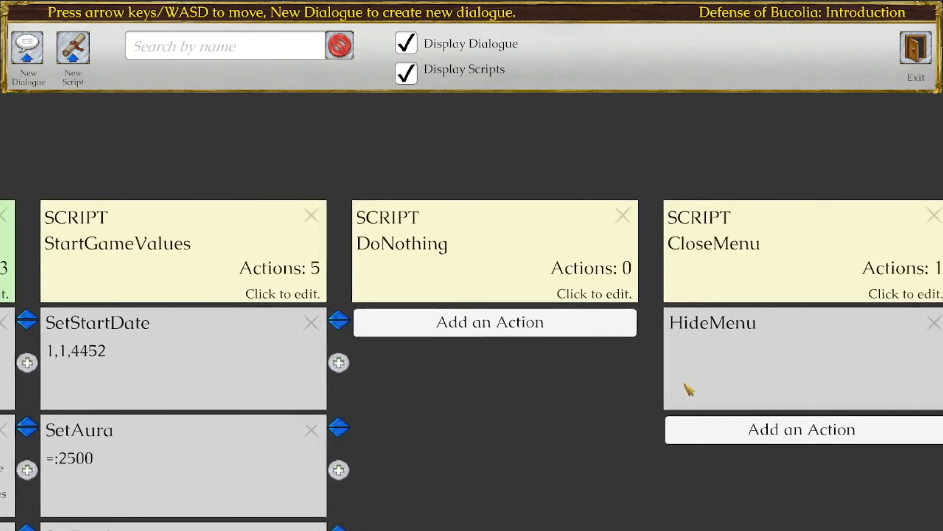
{"action": "key", "text": "d"}
{"action": "key", "text": "s"}
{"action": "key", "text": "s"}
{"action": "key", "text": "a"}
{"action": "key", "text": "w"}
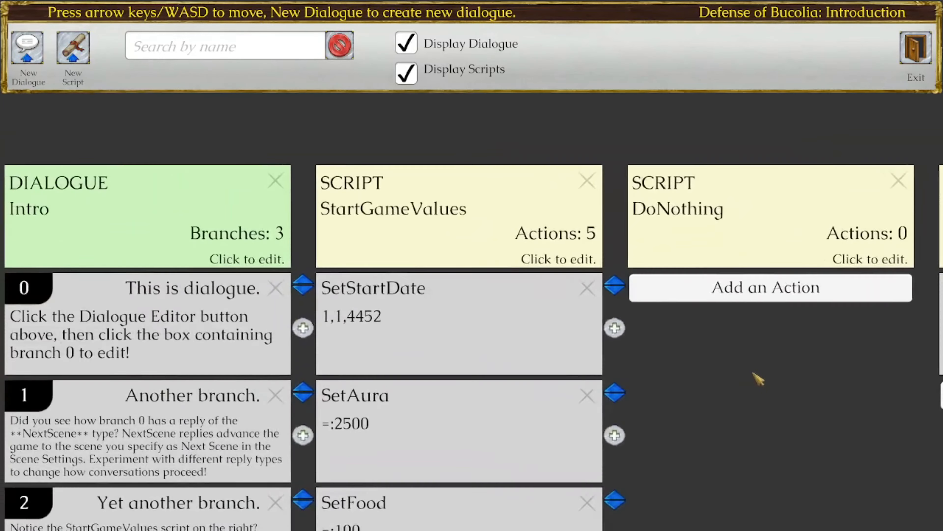
{"action": "key", "text": "s"}
{"action": "key", "text": "a"}
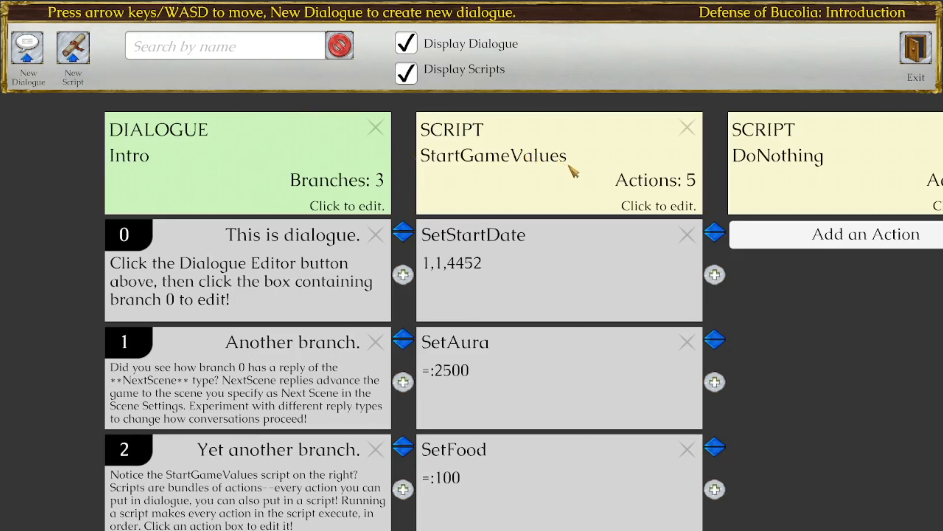
Examine the actions of the StartGameValues script, from SetStartDate down to SetVal
{"action": "key", "text": "s"}
{"action": "key", "text": "d"}
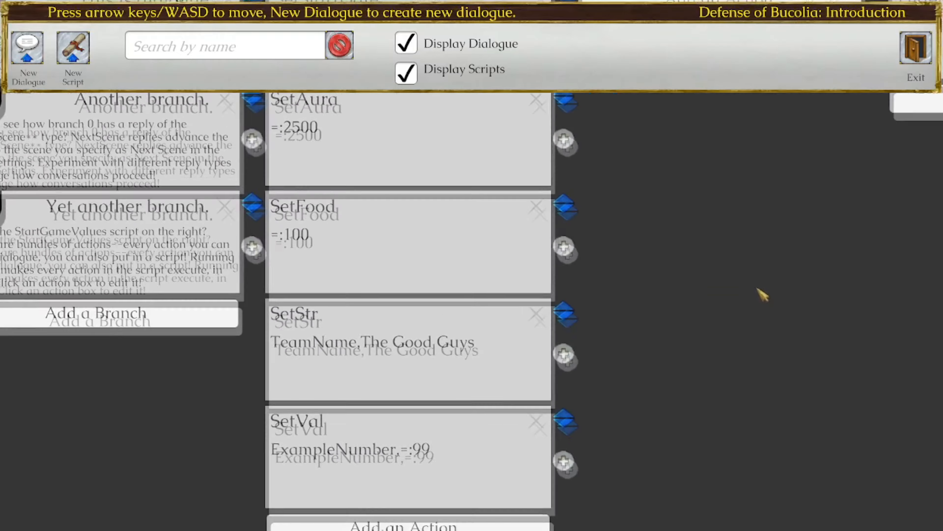
{"action": "left_click_drag", "start_coordinate": [758, 289], "coordinate": [755, 358]}
{"action": "key", "text": "s"}
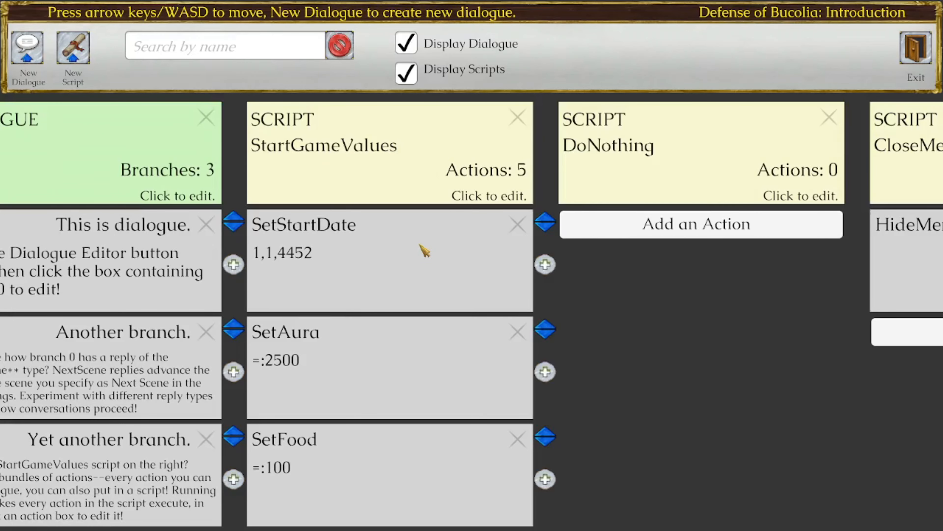
{"action": "left_click_drag", "start_coordinate": [625, 456], "coordinate": [633, 287]}
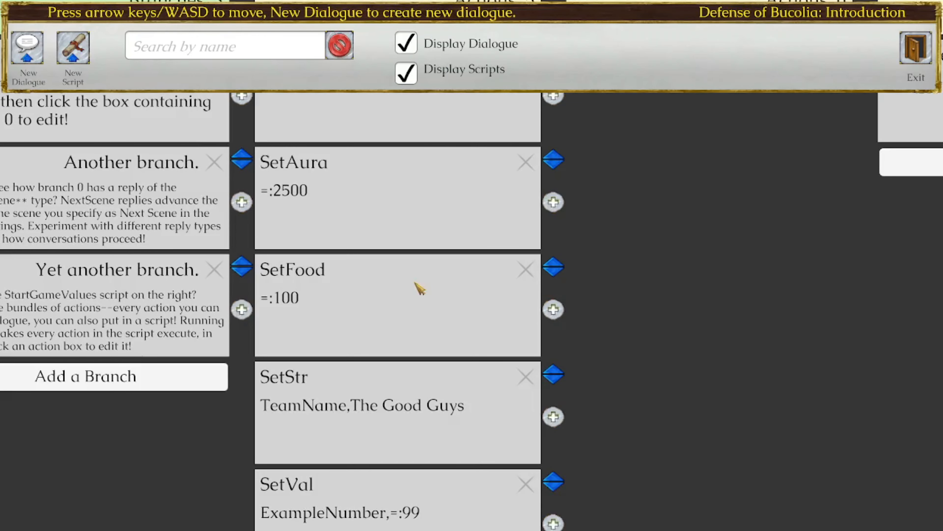
{"action": "left_click_drag", "start_coordinate": [666, 431], "coordinate": [666, 259]}
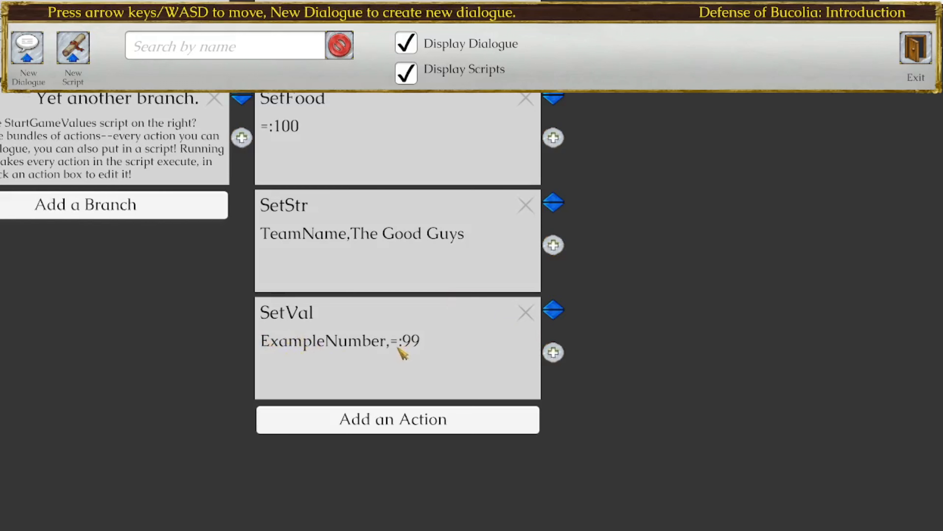
{"action": "key", "text": "a"}
{"action": "key", "text": "w"}
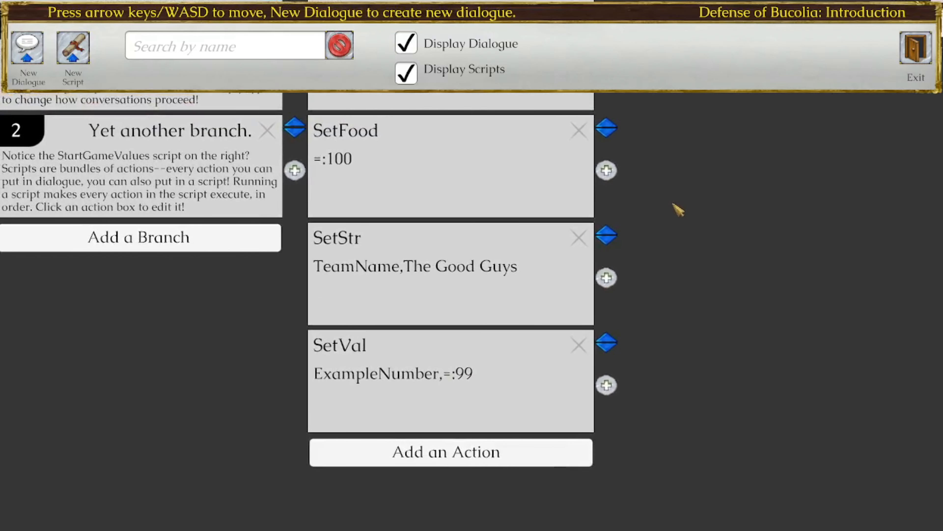
Add a blank action to the end of the StartGameValues script and look up action names starting with g, a and e
{"action": "left_click", "coordinate": [529, 454]}
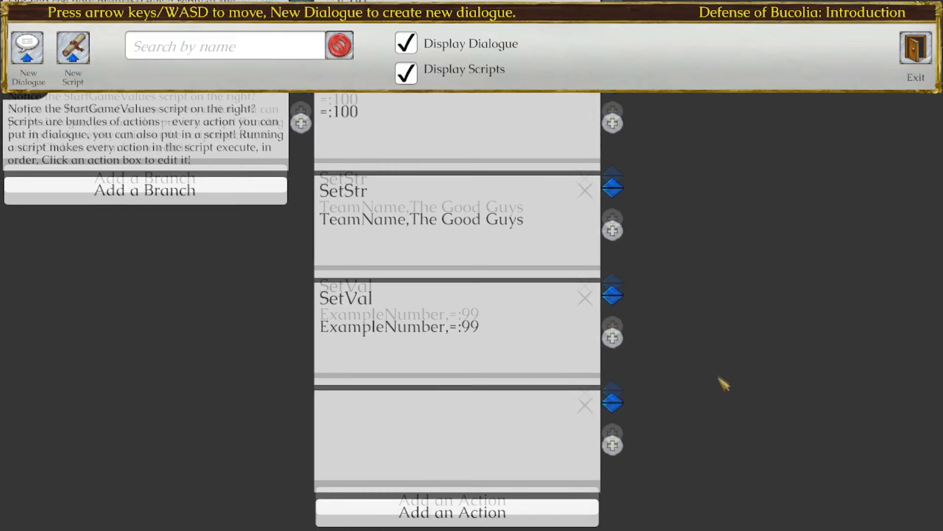
{"action": "left_click", "coordinate": [457, 301]}
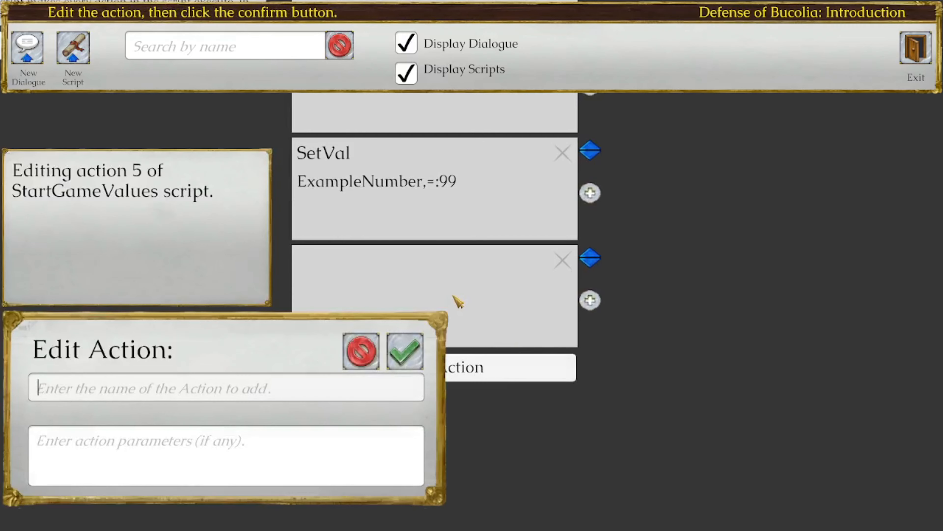
{"action": "left_click", "coordinate": [159, 385]}
{"action": "type", "text": "g"}
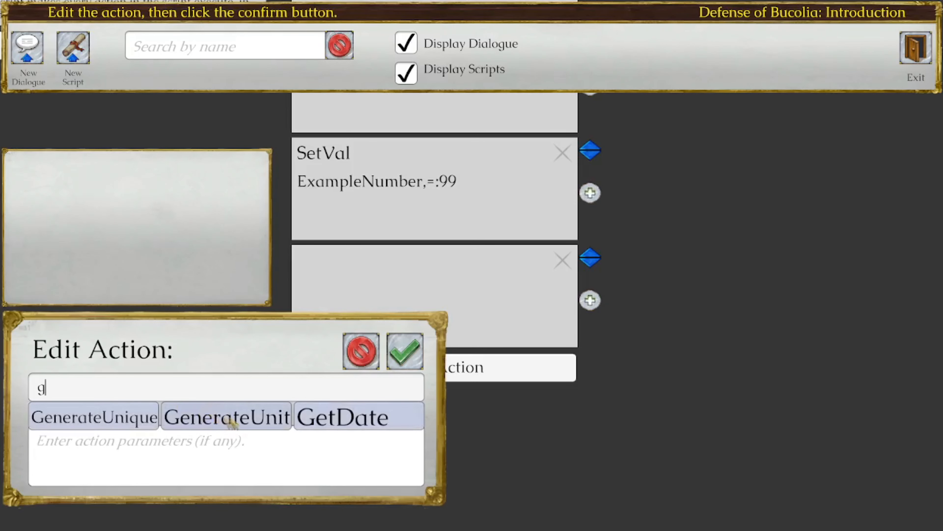
{"action": "key", "text": "BackSpace"}
{"action": "type", "text": "a"}
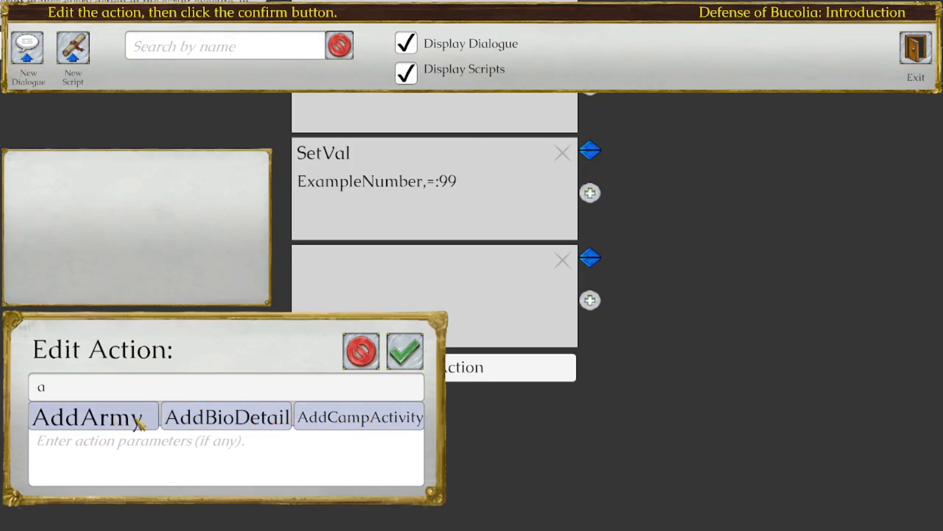
{"action": "key", "text": "BackSpace"}
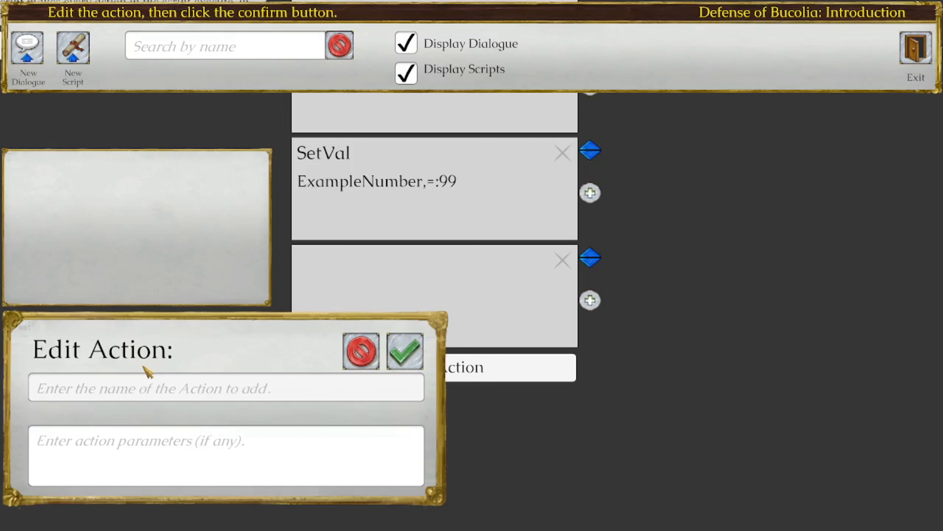
{"action": "type", "text": "e"}
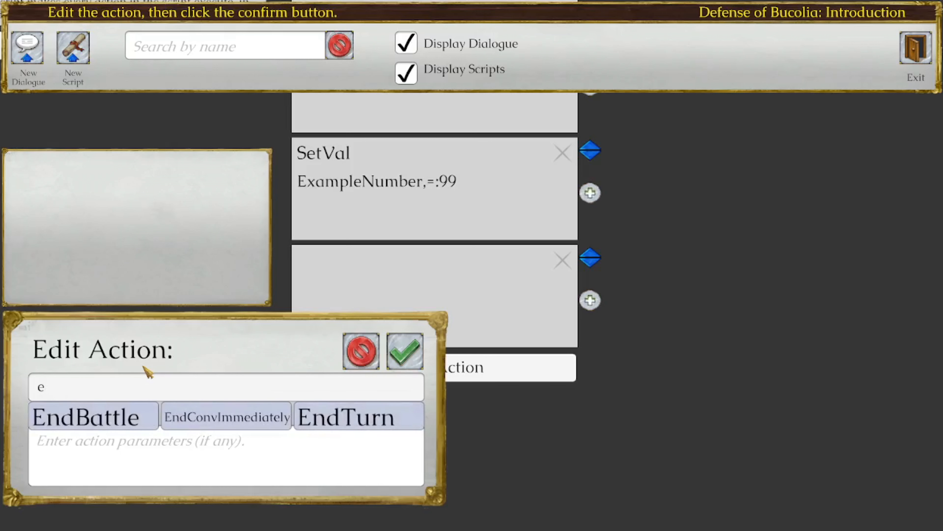
{"action": "key", "text": "BackSpace"}
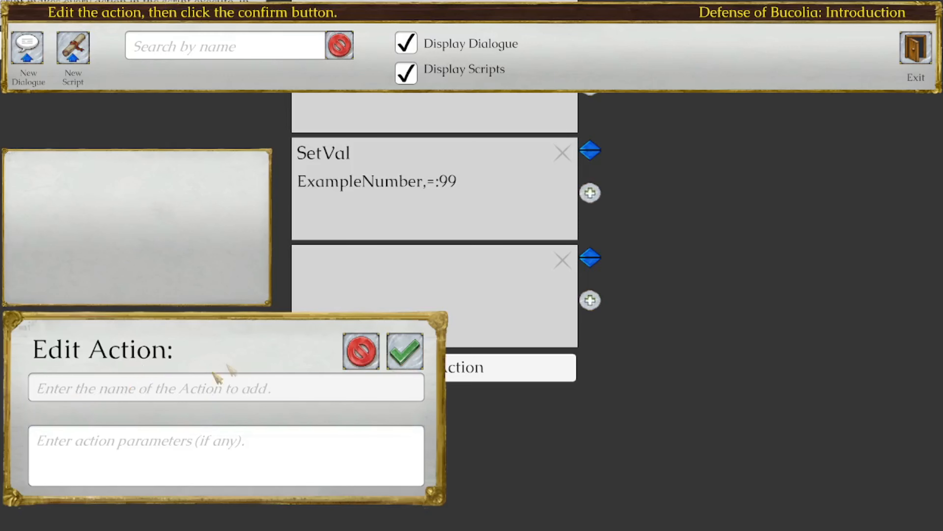
Cancel the action edit and delete the blank action from the StartGameValues script
{"action": "left_click", "coordinate": [361, 353]}
{"action": "left_click", "coordinate": [563, 260]}
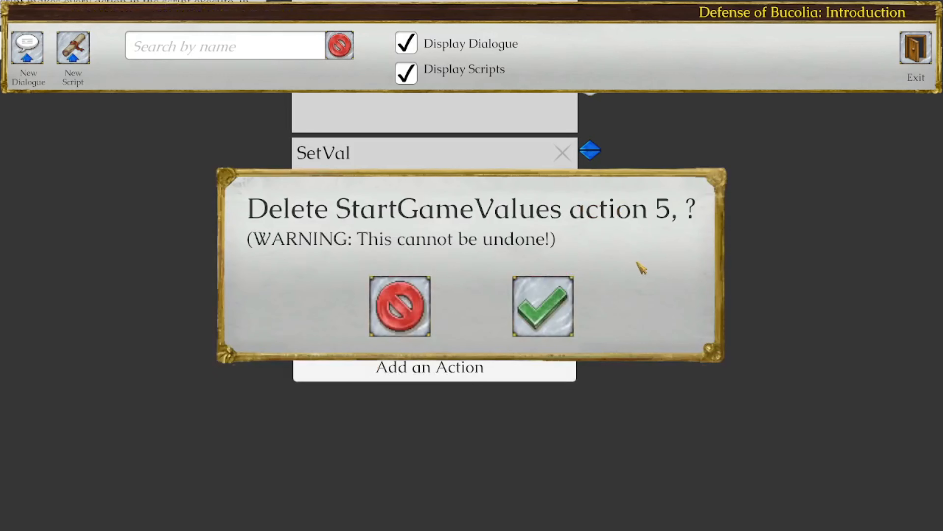
{"action": "left_click", "coordinate": [562, 303]}
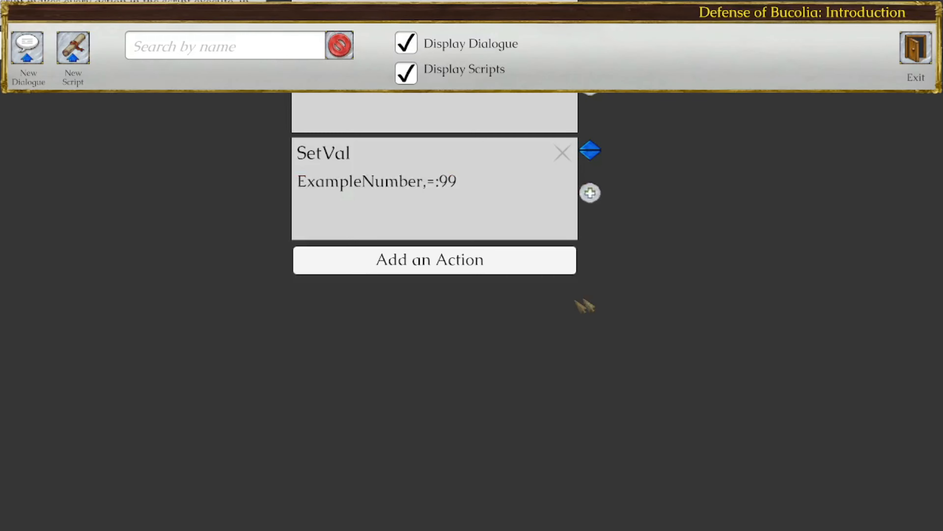
Open the Intro dialogue's properties and look over its Conv. ID, Trigger and Params
{"action": "scroll", "coordinate": [686, 285], "scroll_direction": "up", "scroll_amount": 3}
{"action": "left_click_drag", "start_coordinate": [681, 279], "coordinate": [719, 365]}
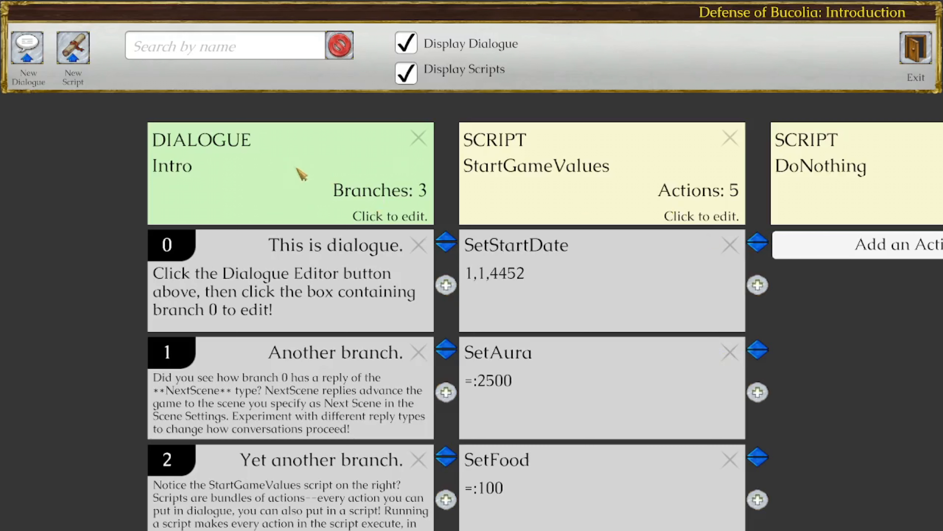
{"action": "left_click", "coordinate": [296, 181]}
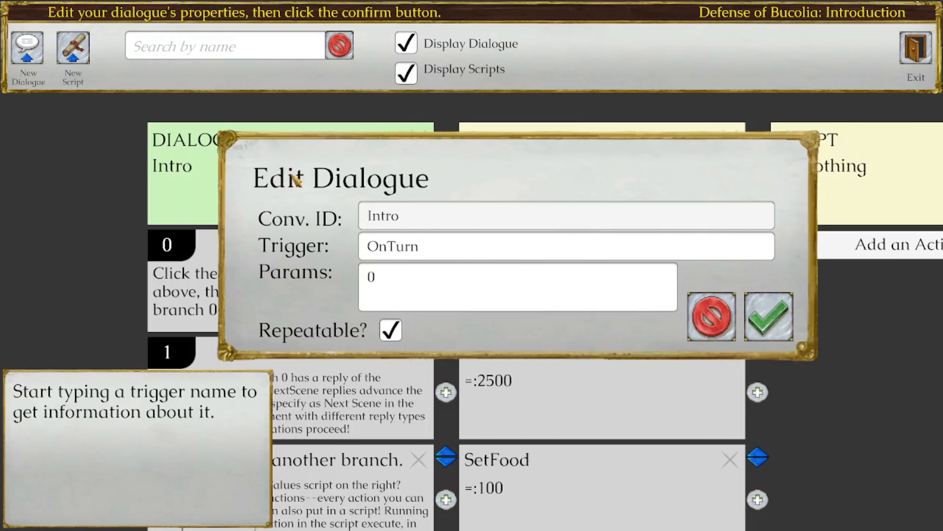
{"action": "left_click_drag", "start_coordinate": [441, 219], "coordinate": [327, 215]}
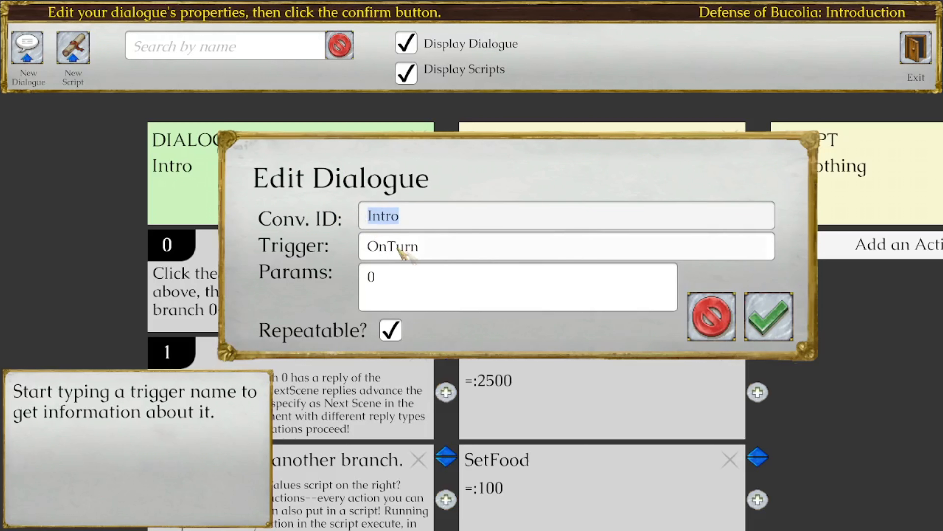
{"action": "left_click_drag", "start_coordinate": [464, 255], "coordinate": [290, 250]}
{"action": "left_click_drag", "start_coordinate": [451, 284], "coordinate": [327, 289]}
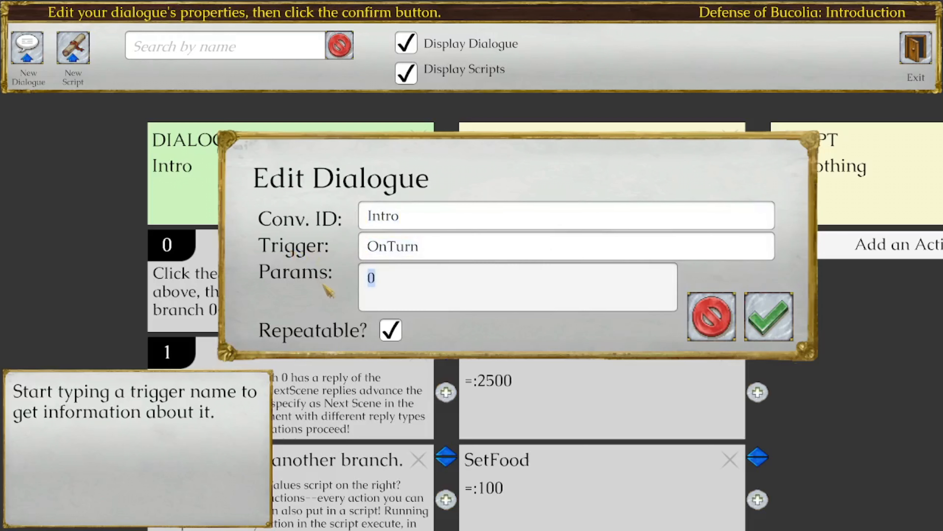
Turn off Repeatable for the Intro dialogue, review its Conv. ID and Params, and confirm the properties
{"action": "left_click", "coordinate": [401, 333]}
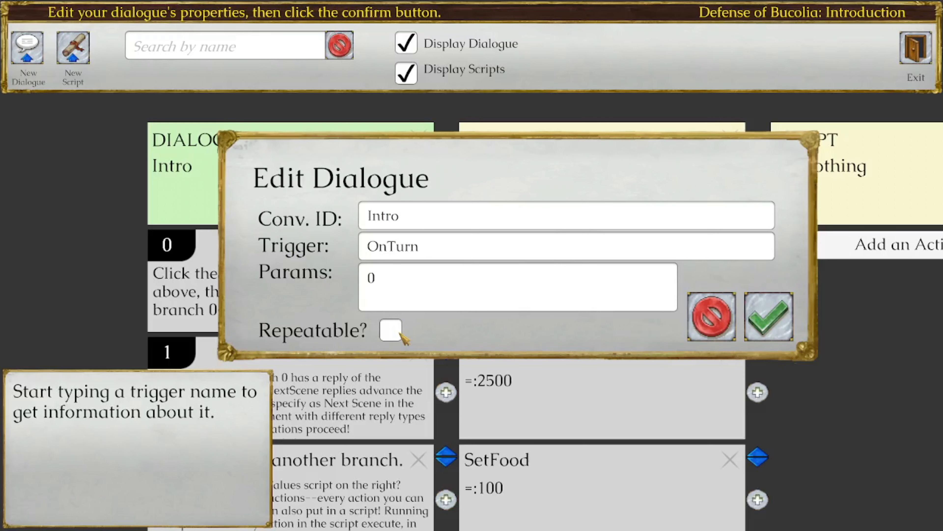
{"action": "left_click", "coordinate": [432, 298]}
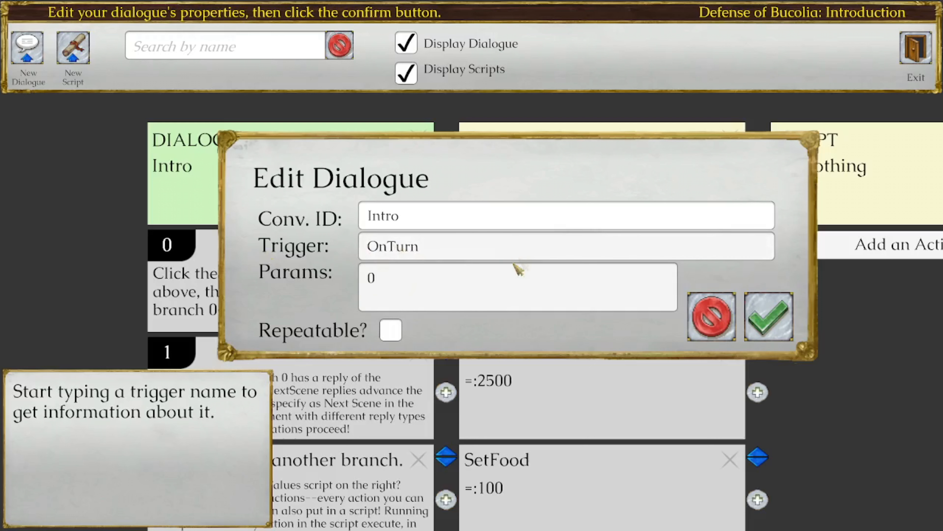
{"action": "left_click", "coordinate": [416, 221]}
{"action": "left_click", "coordinate": [447, 214]}
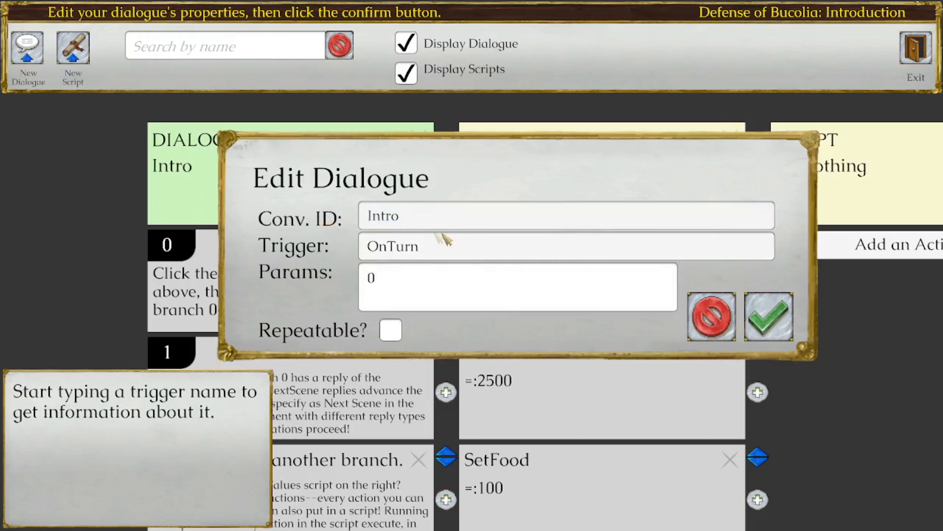
{"action": "double_click", "coordinate": [381, 220]}
{"action": "left_click", "coordinate": [436, 215]}
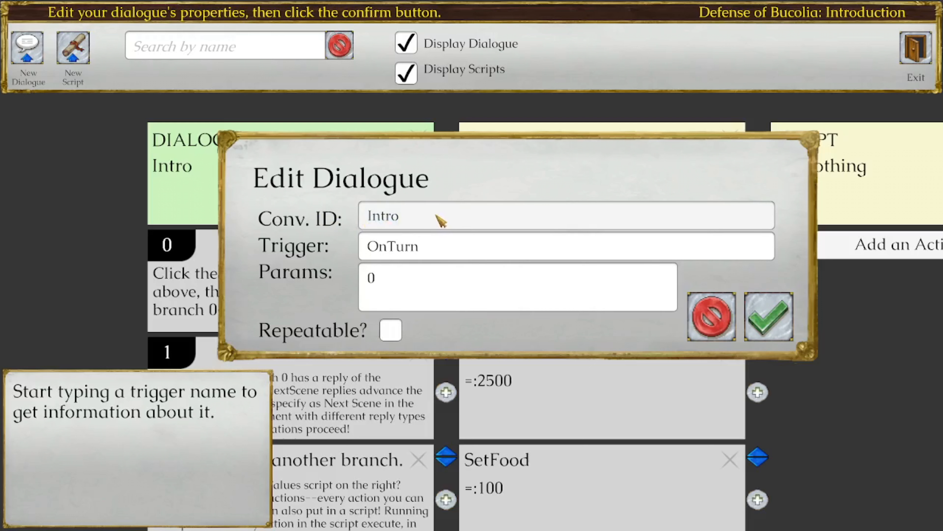
{"action": "left_click", "coordinate": [764, 319]}
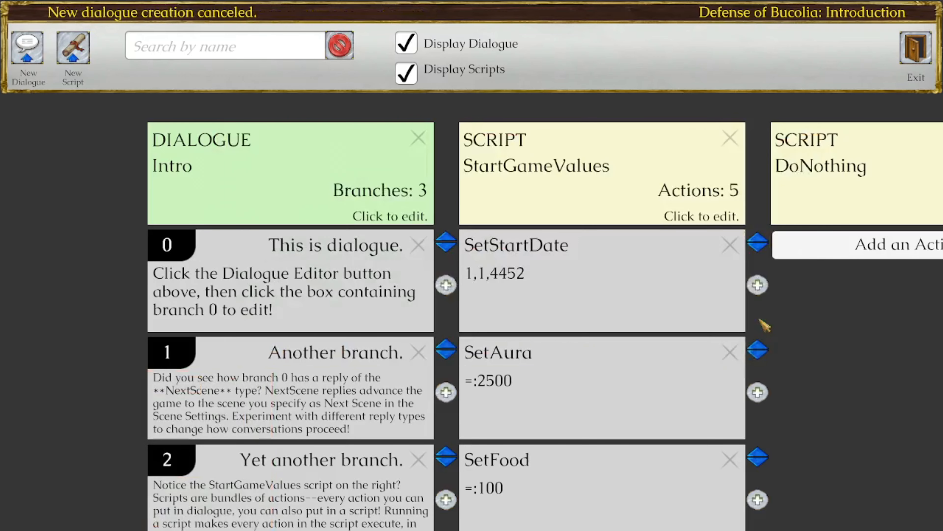
Return to the scene and assign the Intro dialogue to frame 2
{"action": "left_click", "coordinate": [914, 52]}
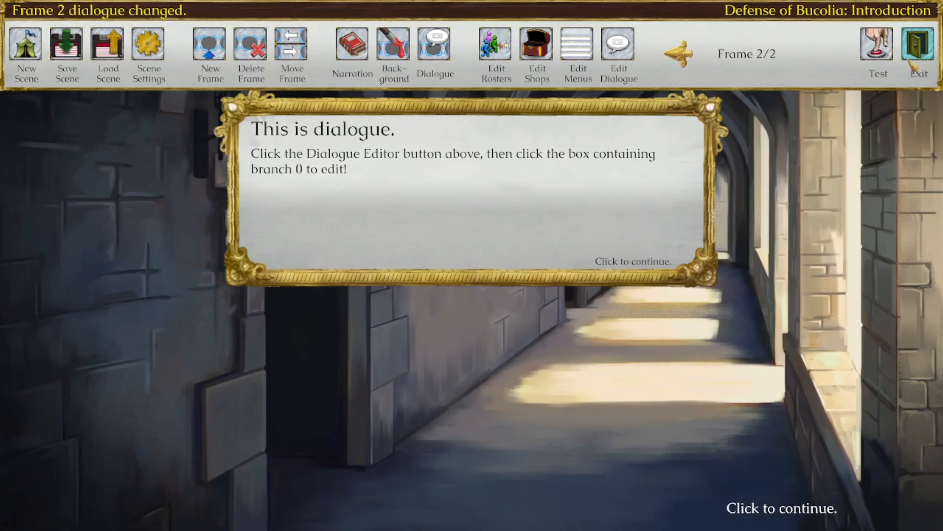
{"action": "left_click", "coordinate": [434, 45]}
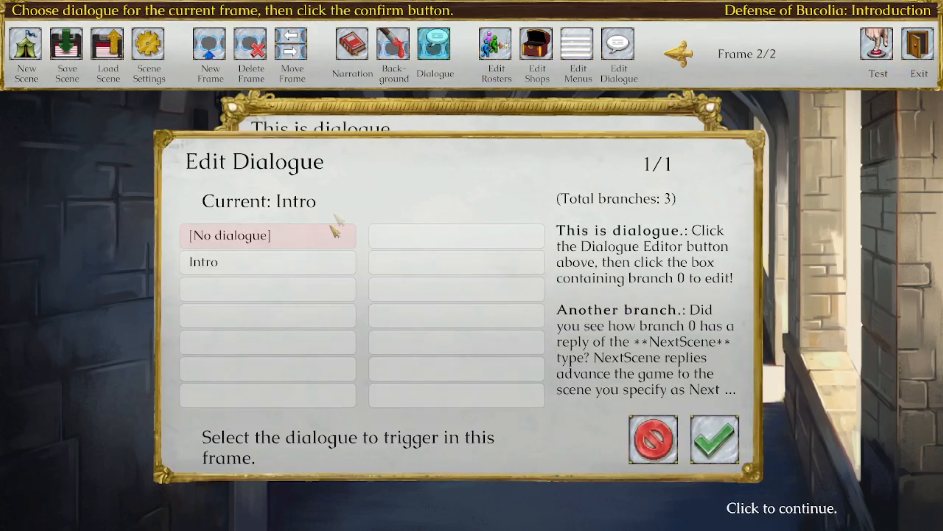
{"action": "left_click", "coordinate": [311, 275]}
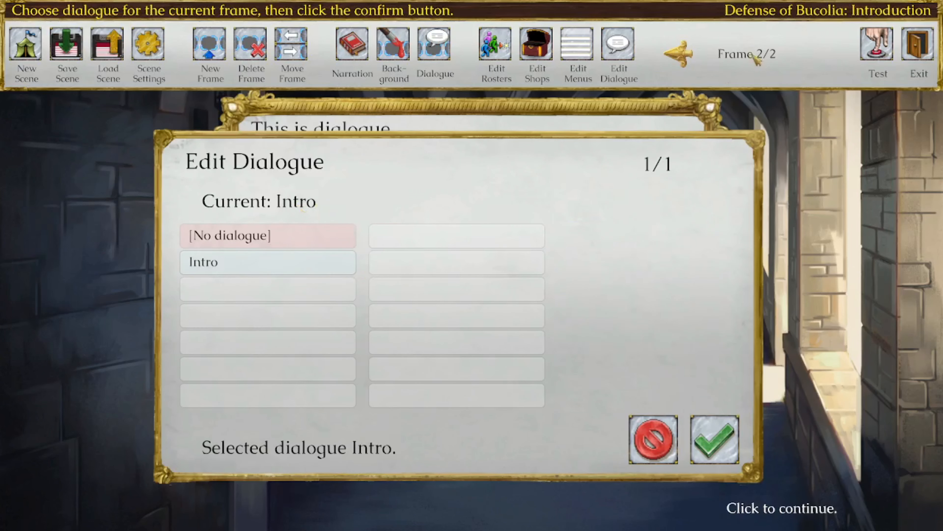
{"action": "left_click", "coordinate": [716, 442]}
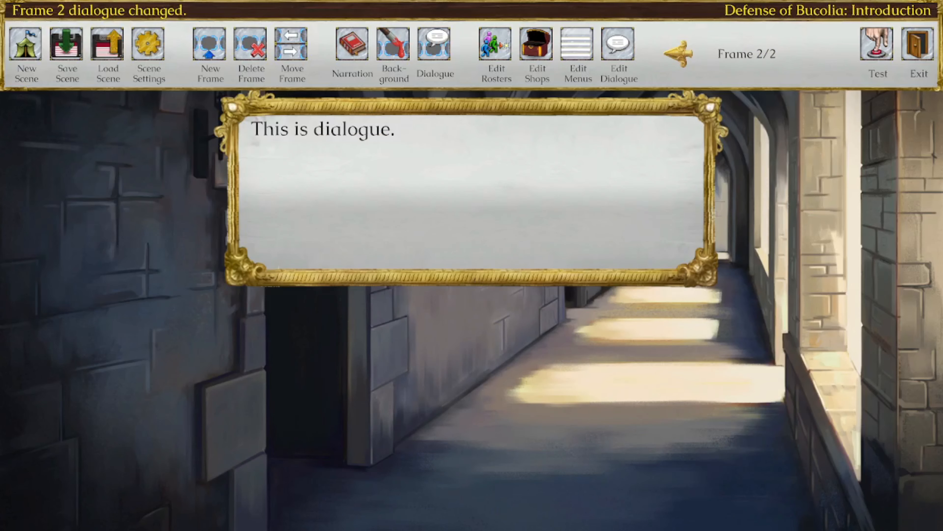
Reopen the dialogue editor and name branch 0 of the Intro dialogue "First Branch!"
{"action": "left_click", "coordinate": [618, 50]}
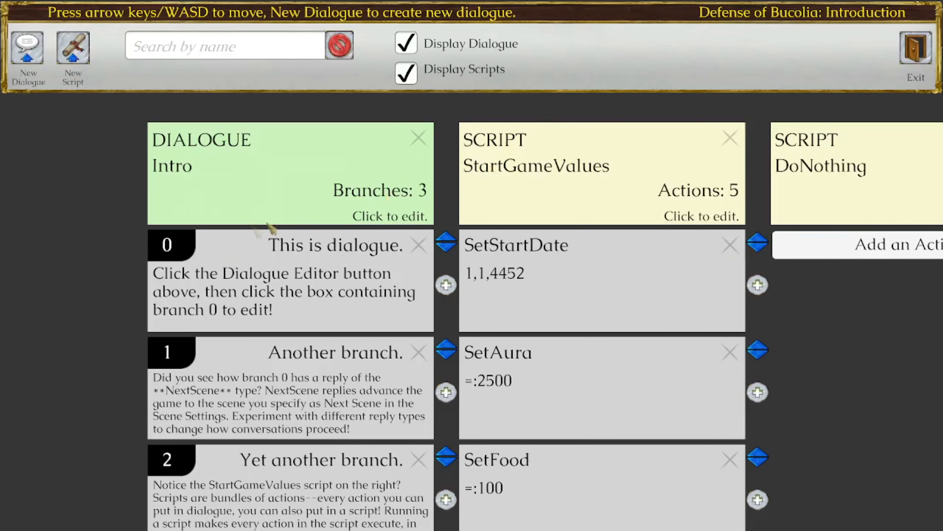
{"action": "key", "text": "Down"}
{"action": "key", "text": "Left"}
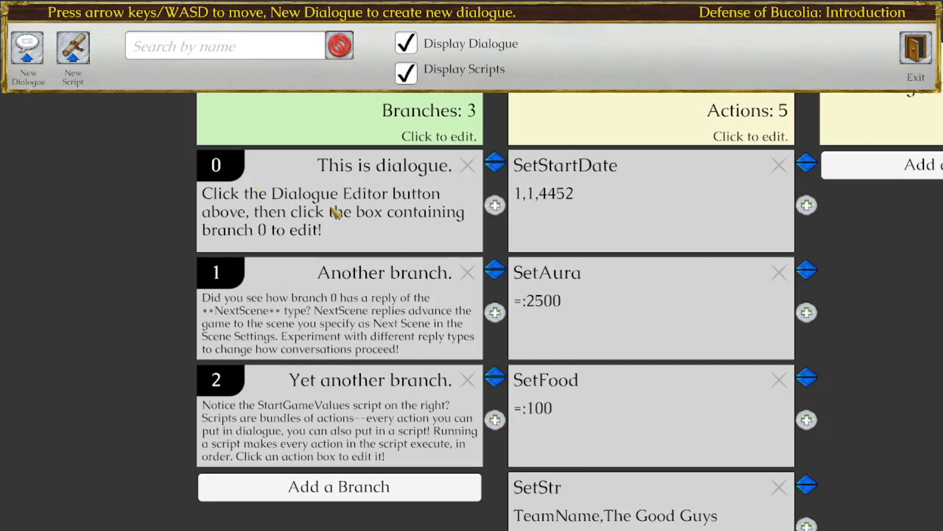
{"action": "left_click", "coordinate": [336, 214]}
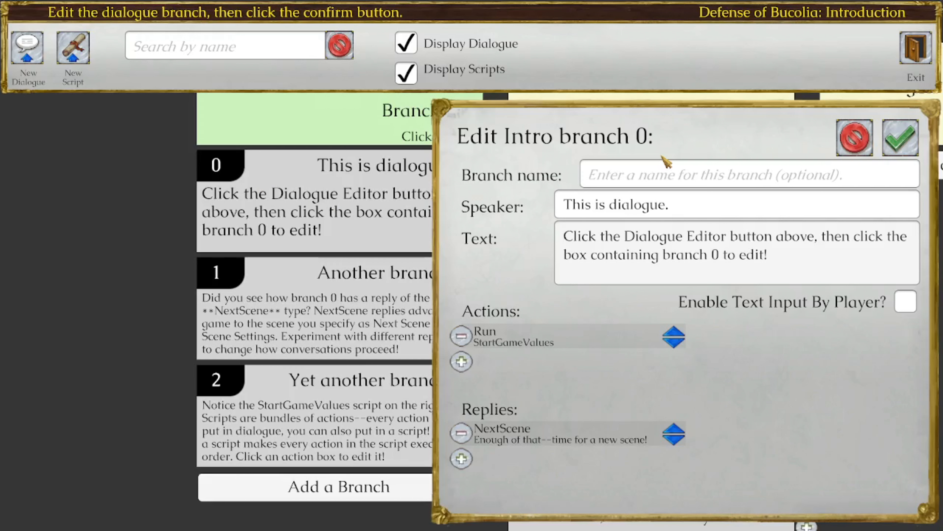
{"action": "left_click", "coordinate": [664, 182]}
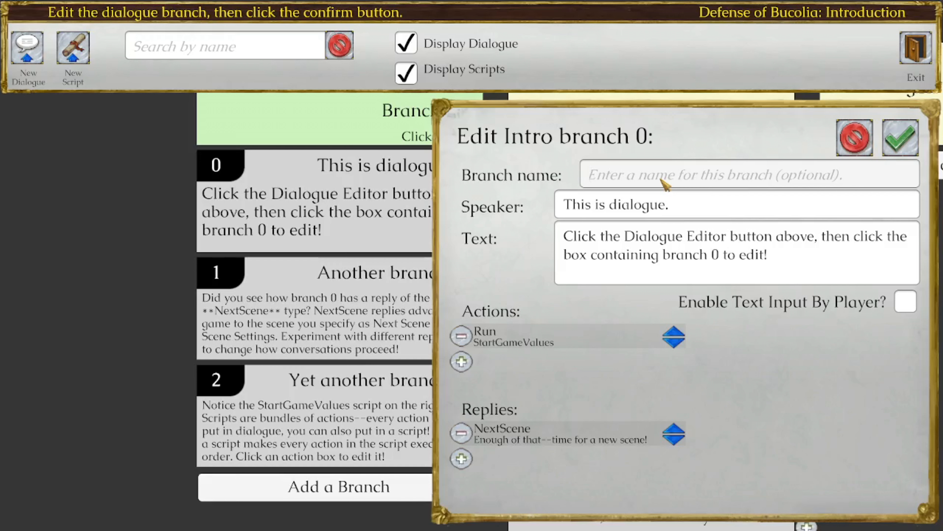
{"action": "type", "text": "First Branch"}
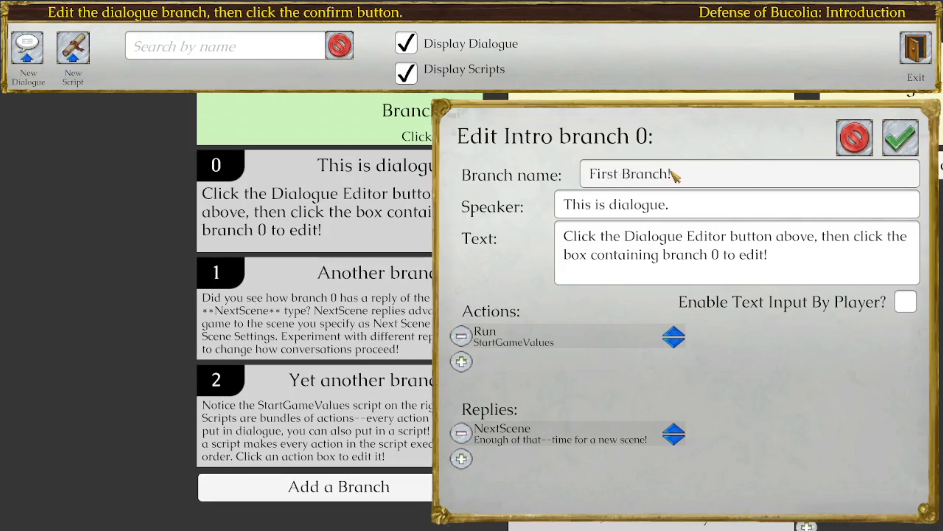
Look over branch 0's speaker, text, actions and replies, then cancel out of the branch editor
{"action": "left_click", "coordinate": [707, 211]}
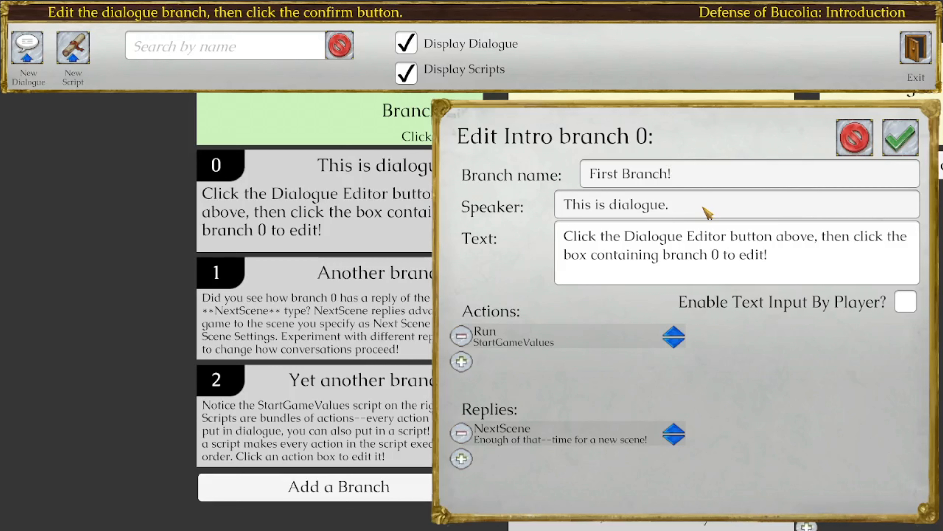
{"action": "left_click_drag", "start_coordinate": [684, 214], "coordinate": [503, 208]}
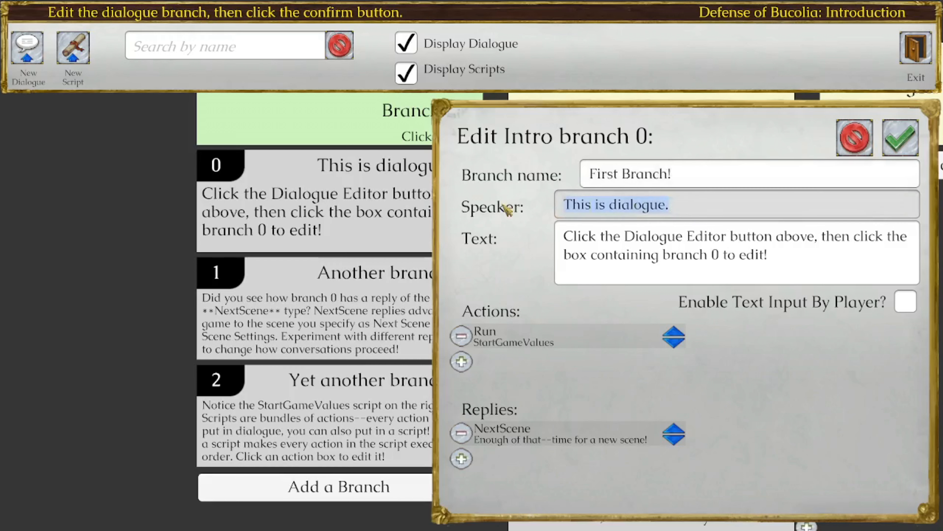
{"action": "left_click_drag", "start_coordinate": [795, 271], "coordinate": [436, 204]}
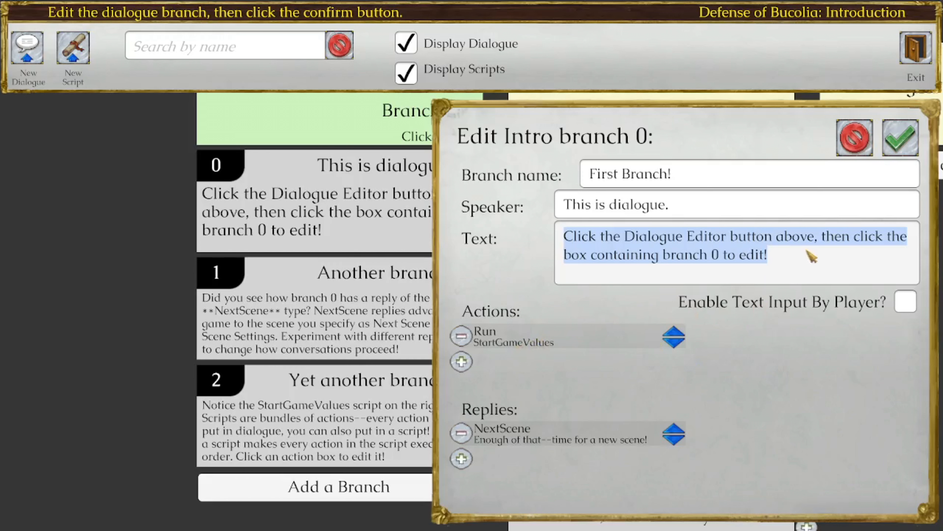
{"action": "left_click", "coordinate": [773, 270]}
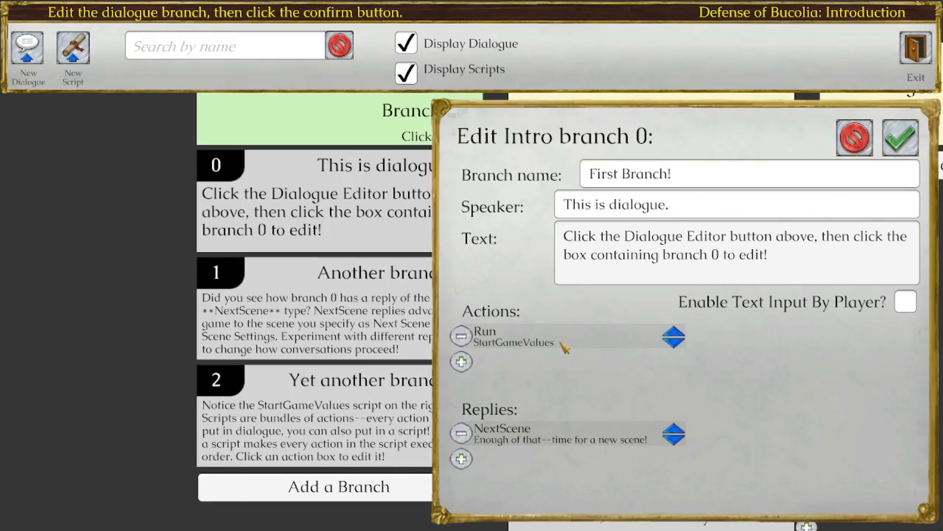
{"action": "left_click", "coordinate": [854, 137]}
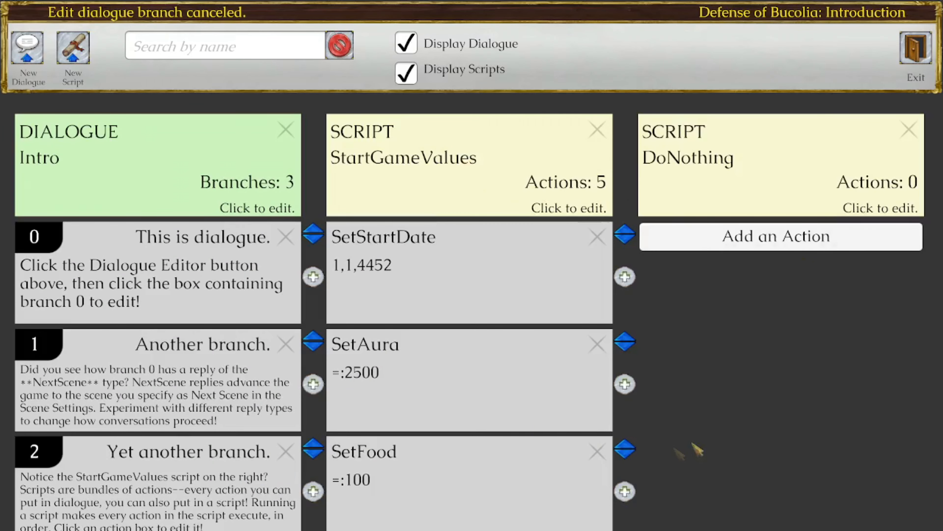
Examine the StartGameValues script's actions and the Run action in Intro branch 0, then return to the scene
{"action": "left_click_drag", "start_coordinate": [755, 415], "coordinate": [764, 395]}
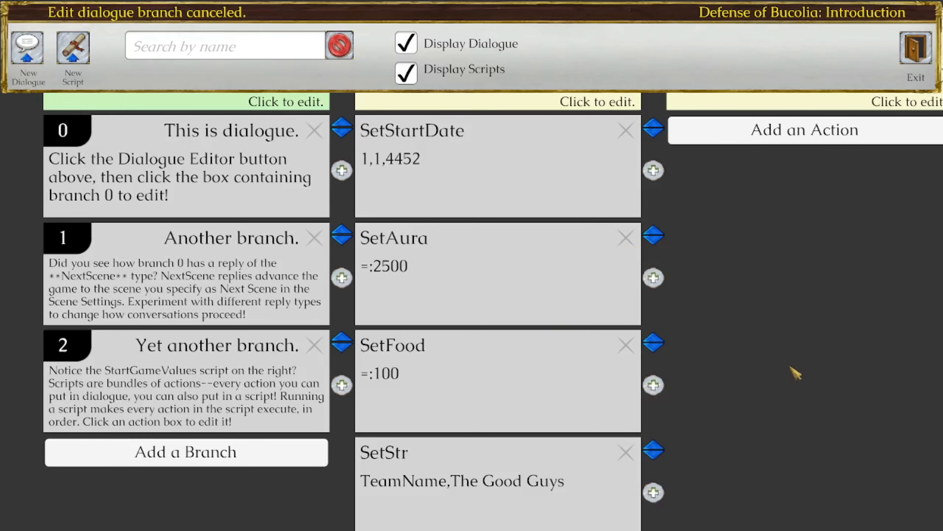
{"action": "left_click_drag", "start_coordinate": [794, 373], "coordinate": [813, 293]}
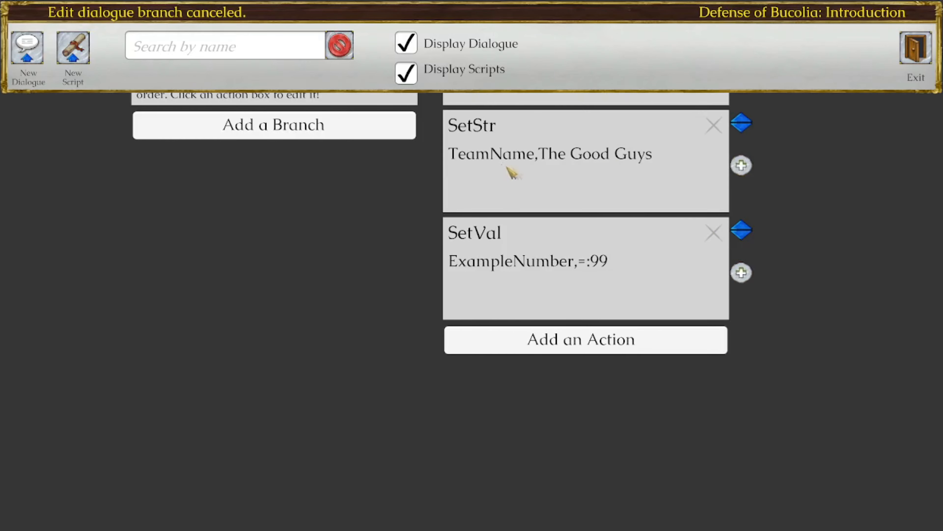
{"action": "left_click_drag", "start_coordinate": [807, 179], "coordinate": [790, 295]}
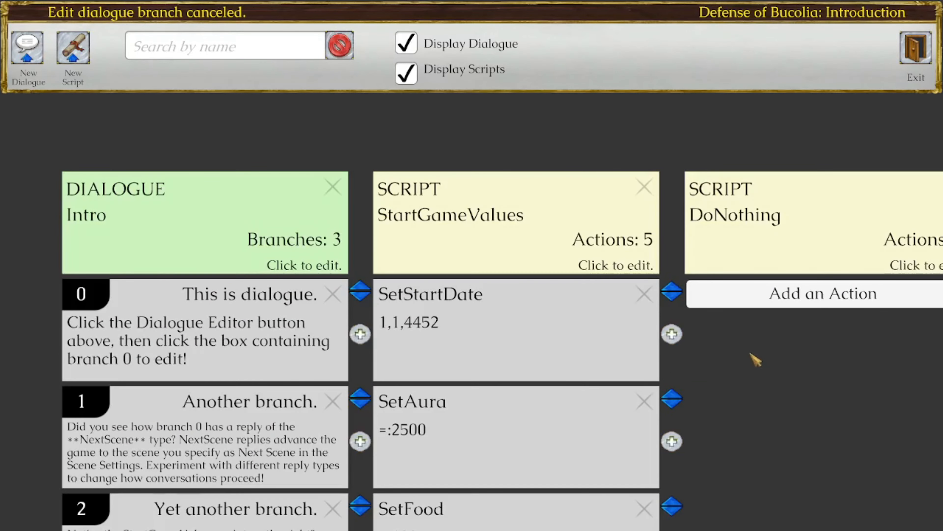
{"action": "left_click_drag", "start_coordinate": [750, 359], "coordinate": [764, 345]}
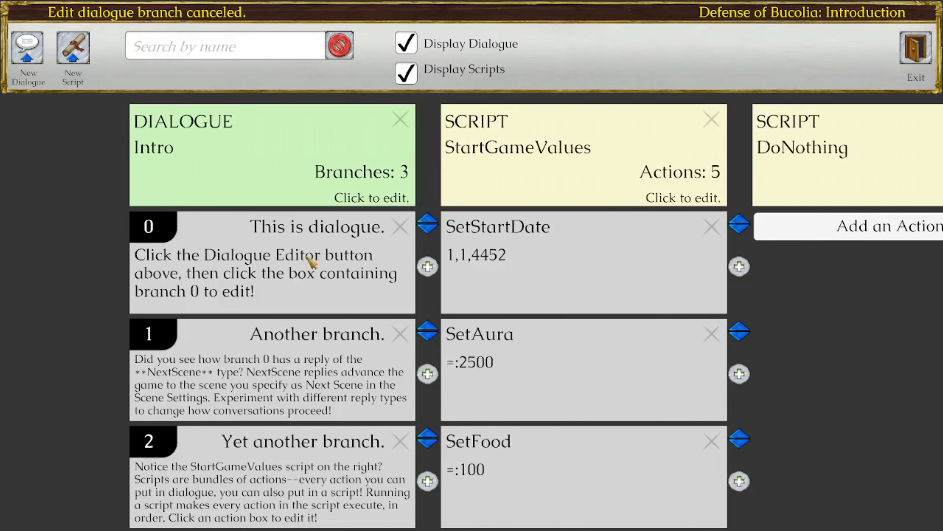
{"action": "left_click", "coordinate": [306, 265]}
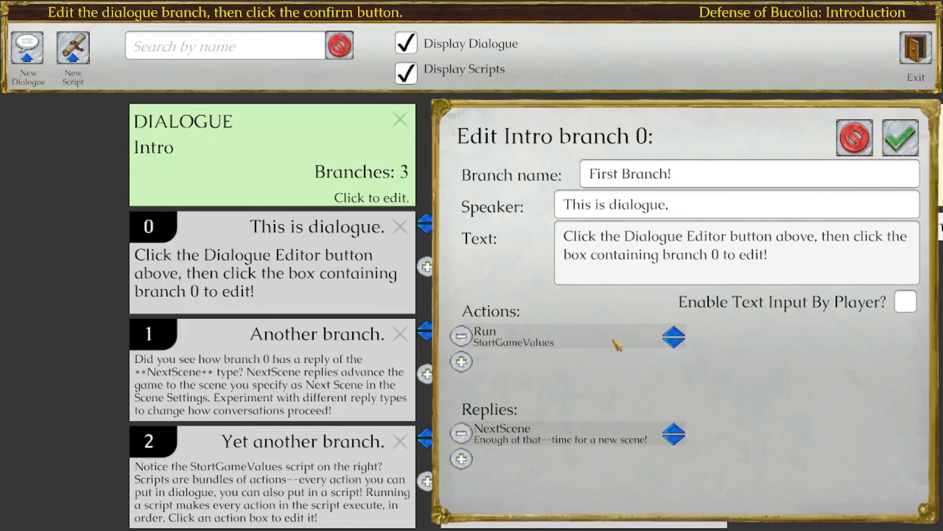
{"action": "left_click", "coordinate": [855, 138]}
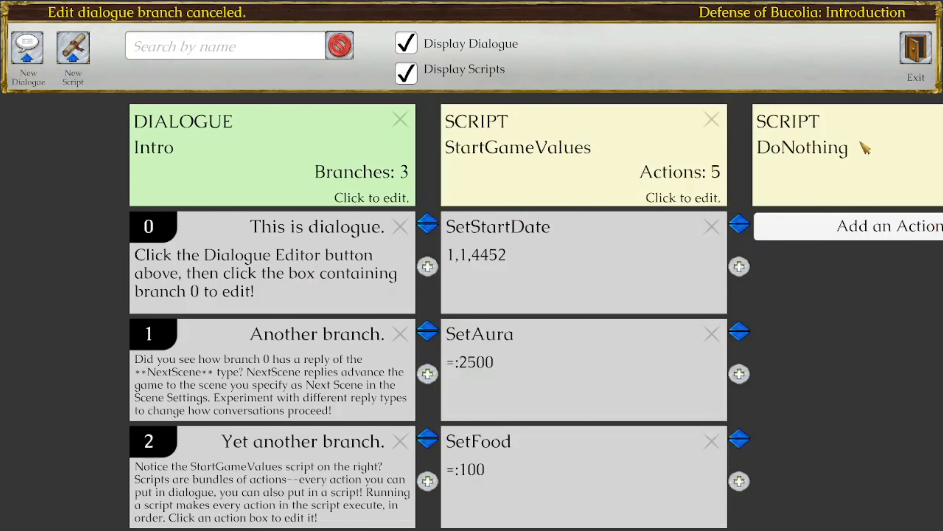
{"action": "left_click", "coordinate": [927, 59]}
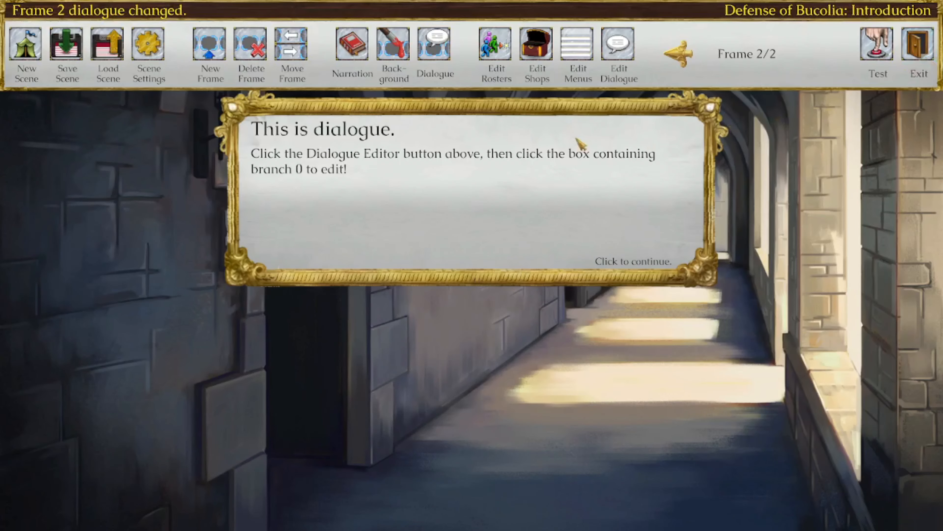
Check the roster for the character names and set the speaker of Intro branch 0 to "Blanca Alepocket"
{"action": "left_click", "coordinate": [497, 56]}
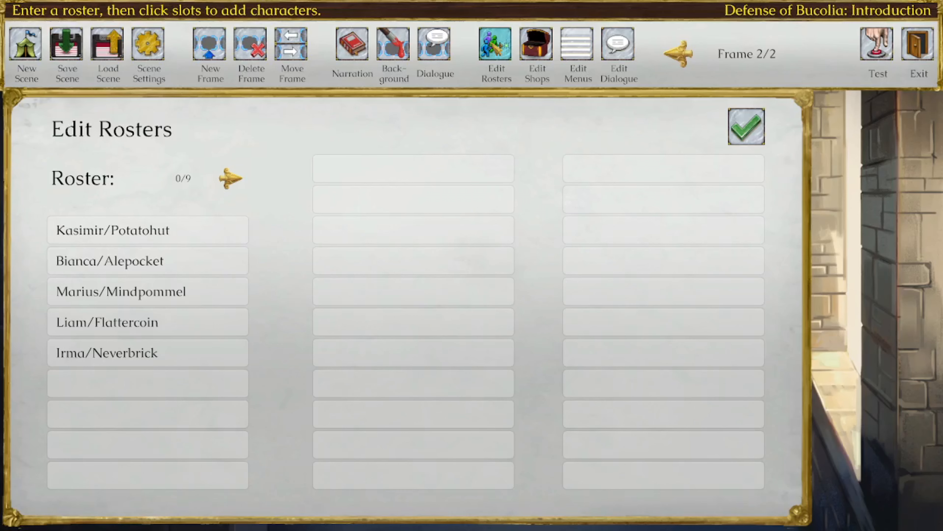
{"action": "left_click", "coordinate": [747, 126]}
{"action": "left_click", "coordinate": [633, 54]}
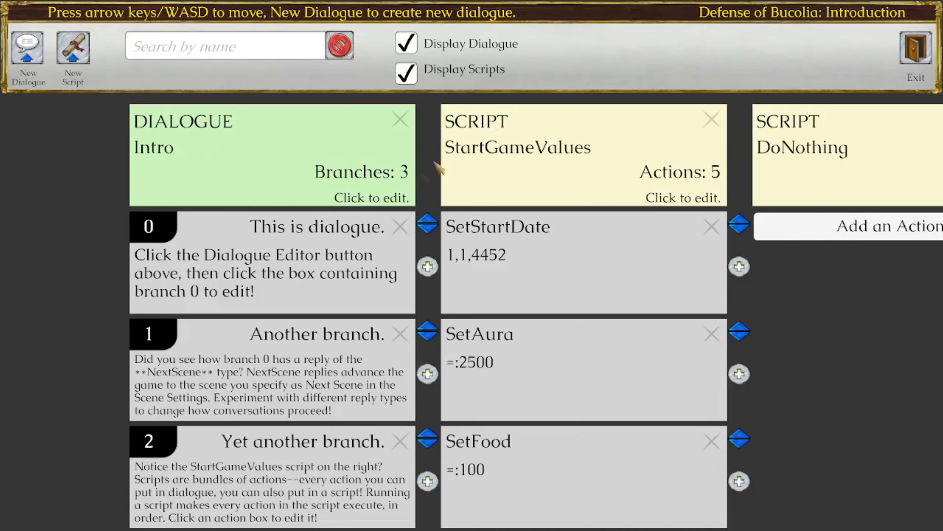
{"action": "left_click", "coordinate": [301, 269]}
{"action": "left_click", "coordinate": [705, 209]}
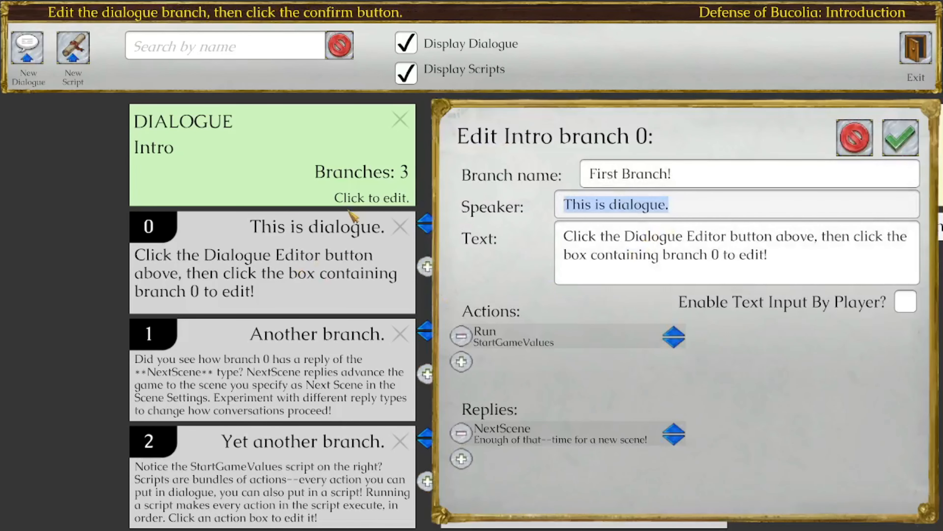
{"action": "type", "text": "Blanca "}
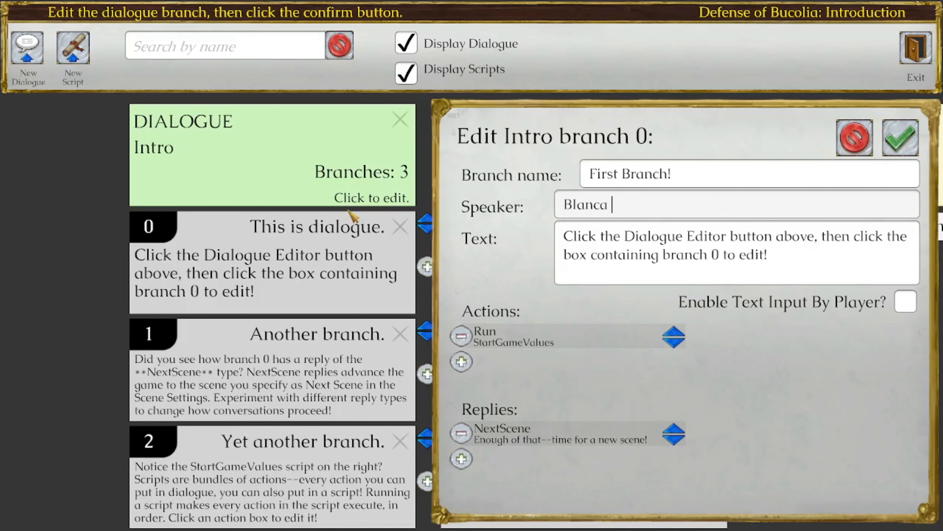
{"action": "type", "text": "Alepocket"}
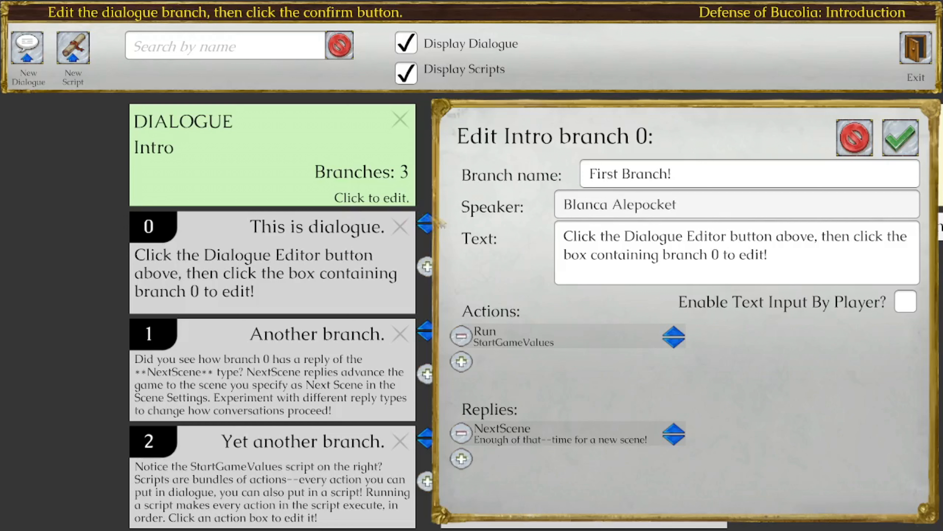
Set branch 0's text to "[Bianca runs up, out of breath.] Kasimir, we're being mobilized! The Invaderlanders have launched a surprise attack on Bucolia!"
{"action": "left_click", "coordinate": [790, 269]}
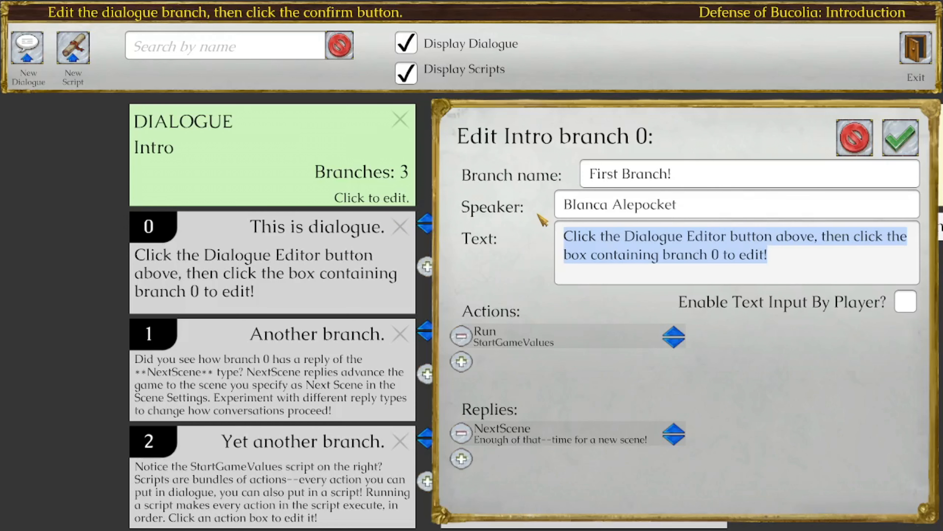
{"action": "key", "text": "BackSpace"}
{"action": "type", "text": "Bia"}
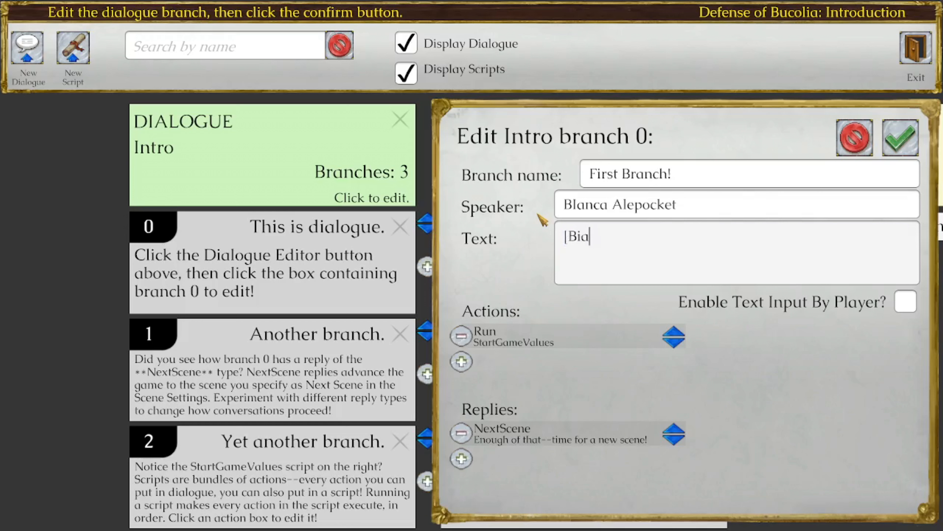
{"action": "type", "text": "nca runs up, out of "}
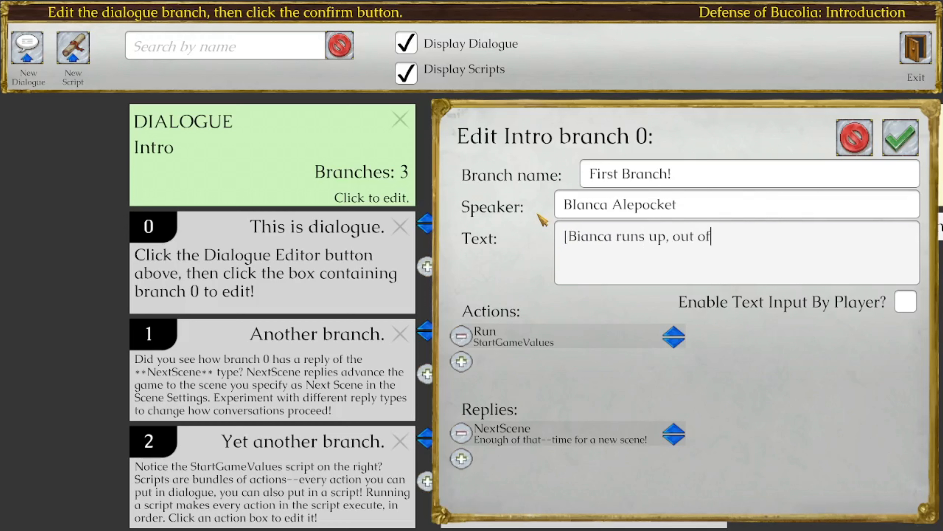
{"action": "type", "text": "breath.] Kasi"}
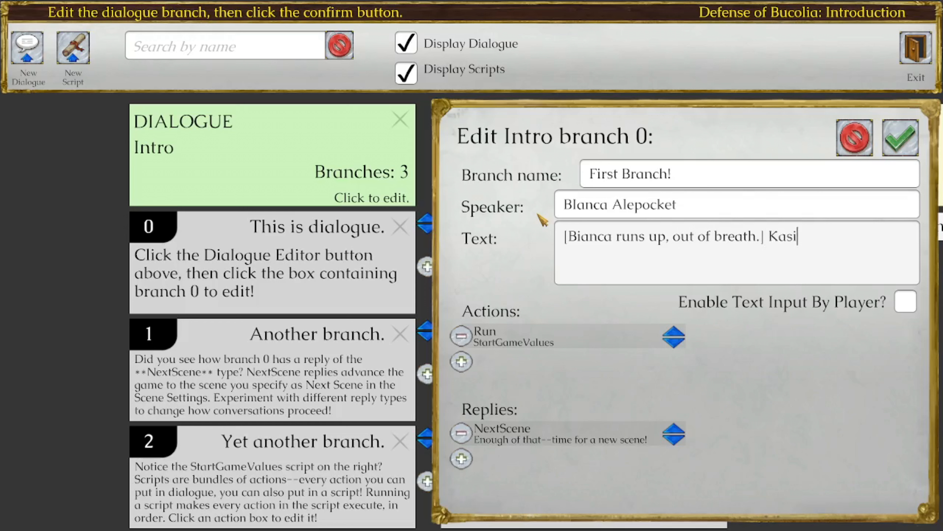
{"action": "type", "text": "mir, we're being mobilized"}
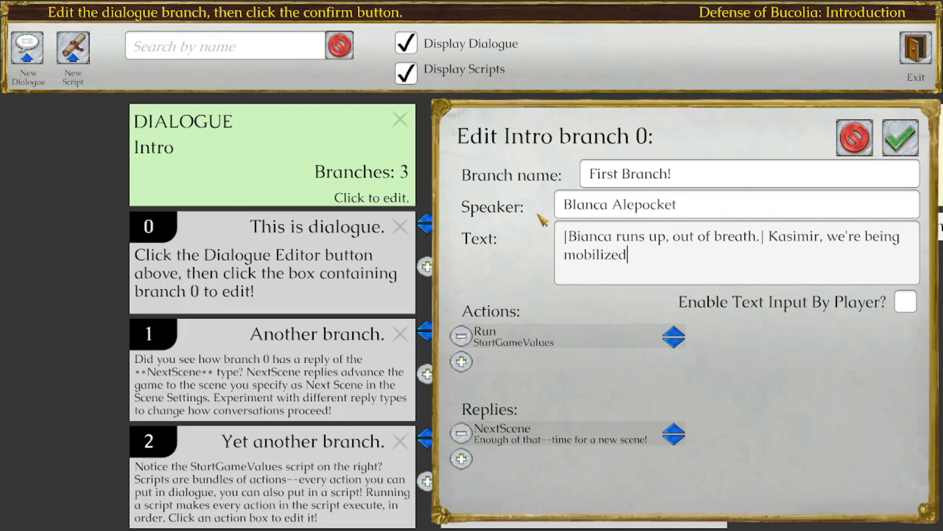
{"action": "type", "text": "! The Invaderlande"}
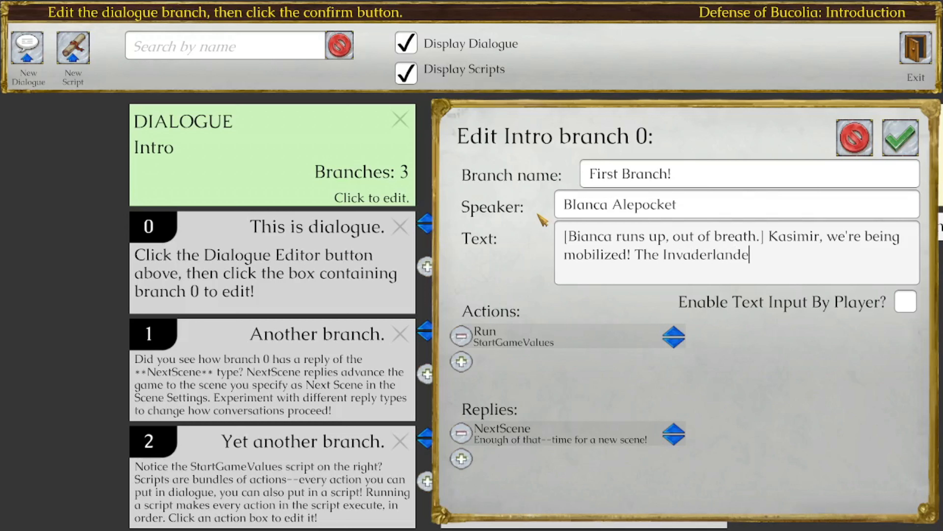
{"action": "type", "text": "rs have launched a surpri"}
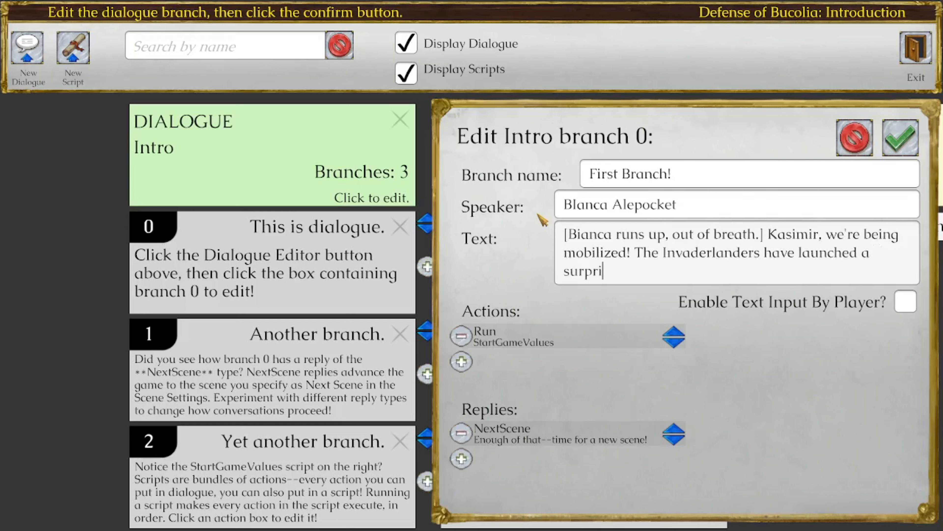
{"action": "type", "text": "se attack on "}
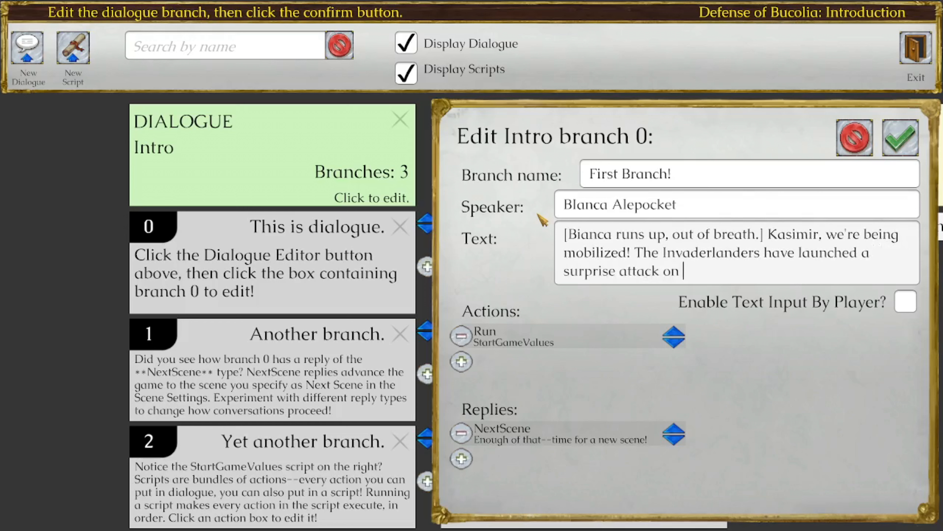
{"action": "type", "text": "Bucolia!"}
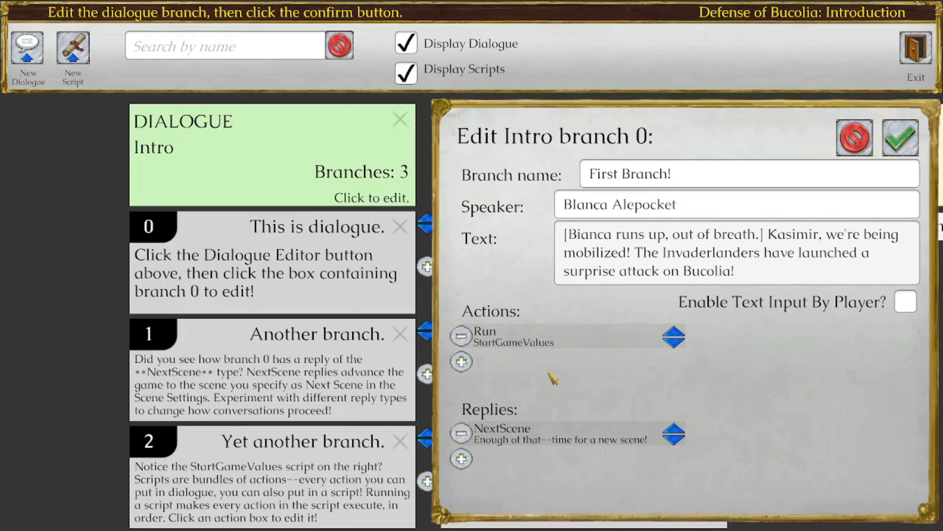
Add a second action to Intro branch 0 and make it AddSpeakerPortrait
{"action": "left_click", "coordinate": [463, 365]}
{"action": "left_click", "coordinate": [579, 364]}
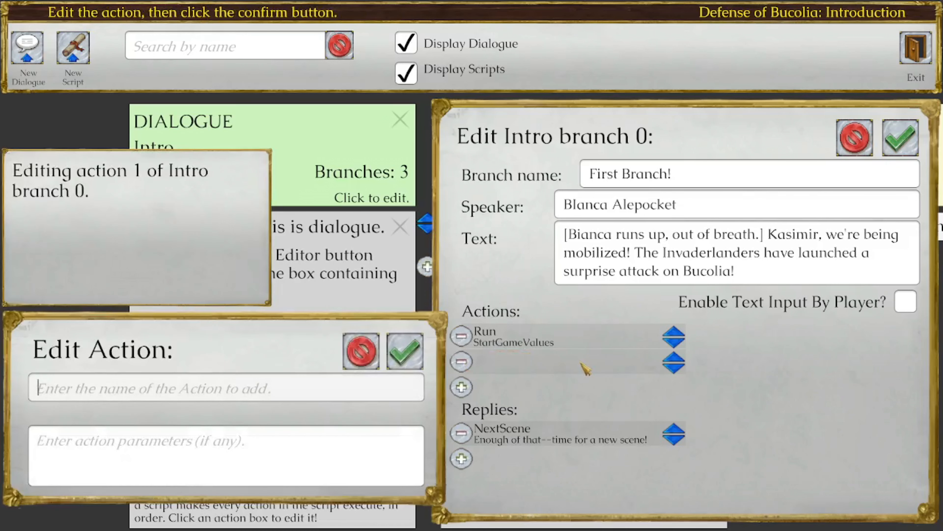
{"action": "left_click", "coordinate": [268, 387]}
{"action": "type", "text": "AddSpea"}
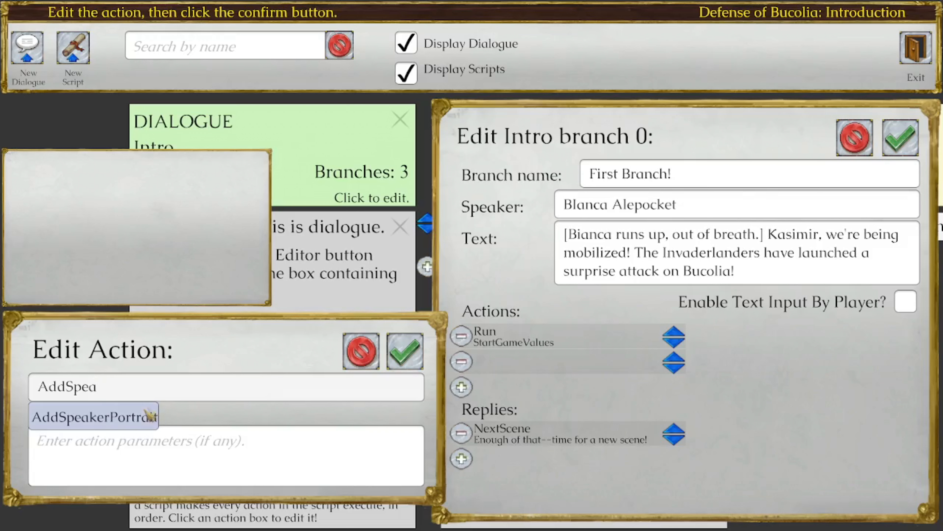
{"action": "left_click", "coordinate": [150, 415]}
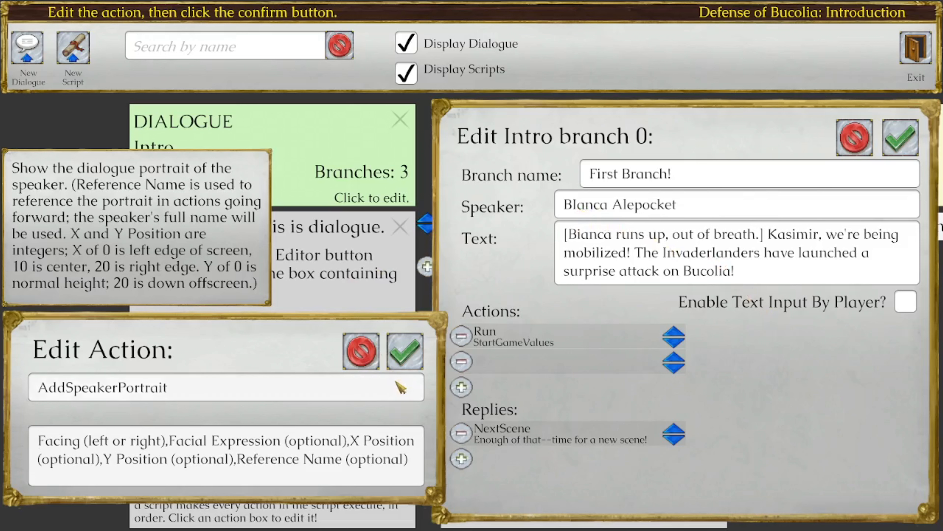
Give the AddSpeakerPortrait action the parameters "right,Shocked", removing the optional position and reference name, and confirm it
{"action": "left_click", "coordinate": [172, 445], "text": "shift"}
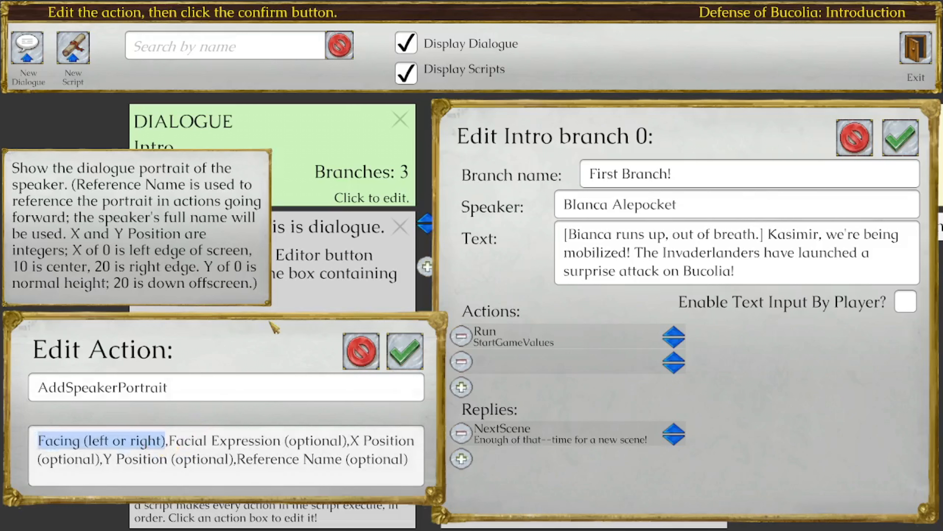
{"action": "type", "text": "right"}
{"action": "left_click_drag", "start_coordinate": [72, 442], "coordinate": [250, 445]}
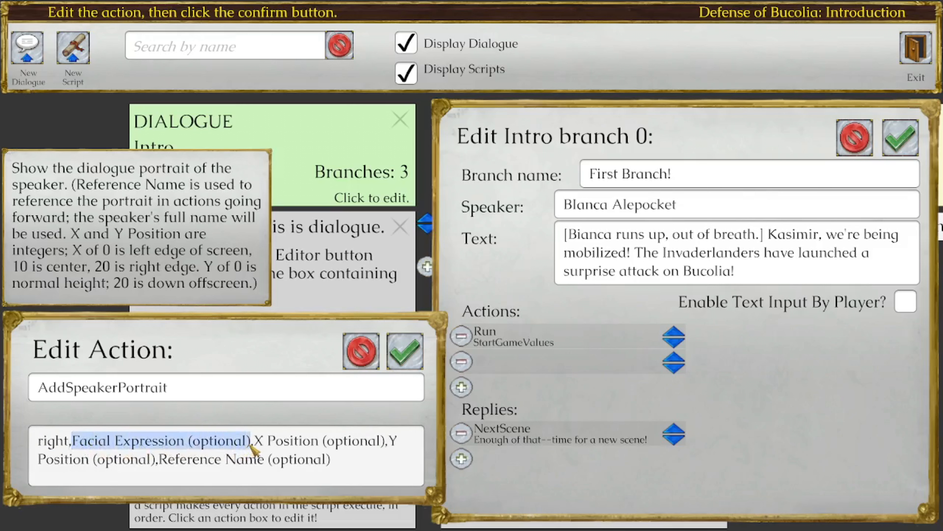
{"action": "type", "text": "Shocked"}
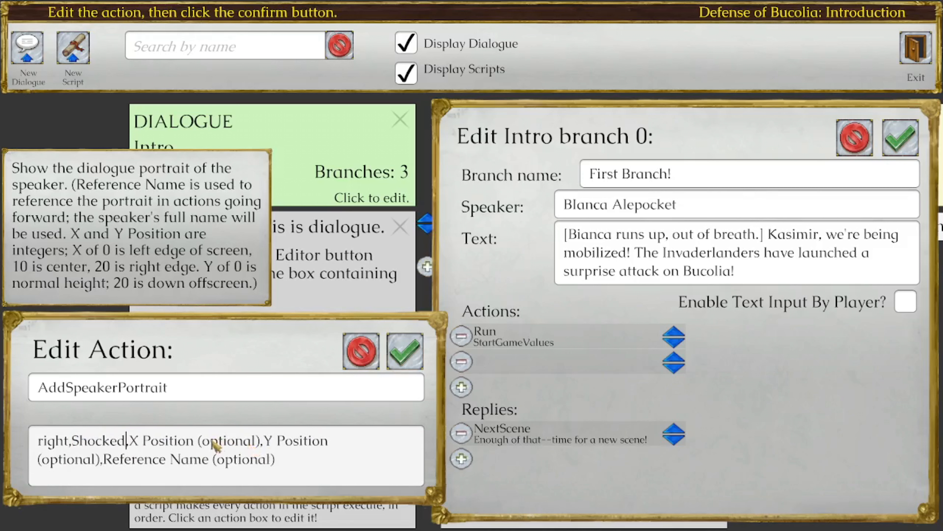
{"action": "left_click", "coordinate": [128, 443]}
{"action": "left_click", "coordinate": [312, 464], "text": "shift"}
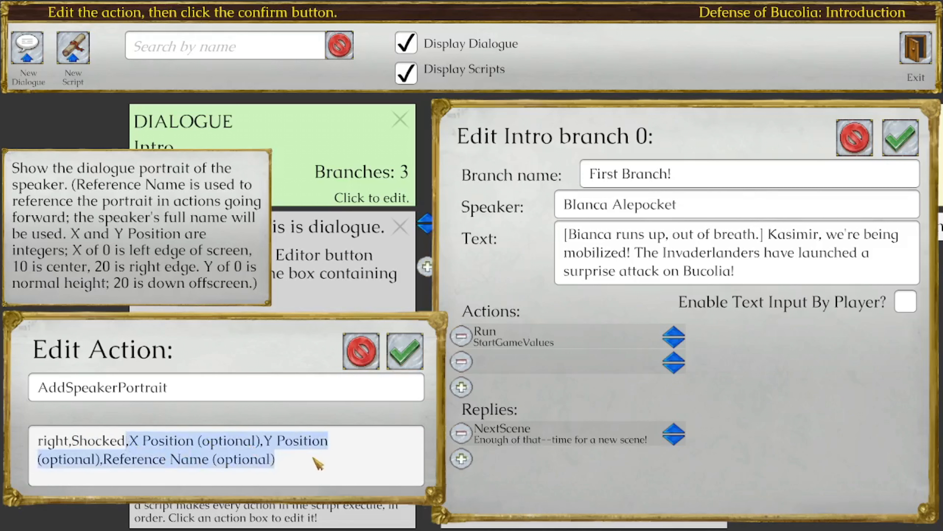
{"action": "key", "text": "BackSpace"}
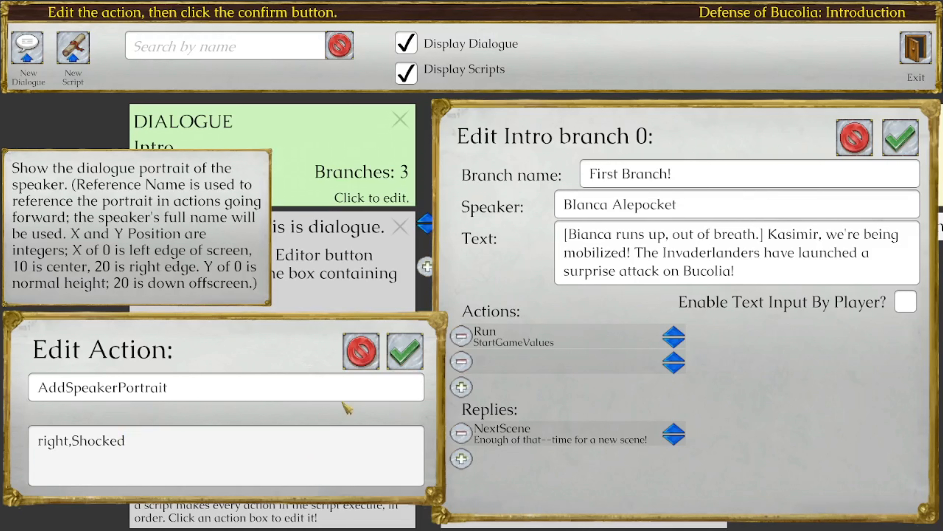
{"action": "left_click", "coordinate": [404, 352]}
Correct the spelling of branch 0's speaker to "Bianca Alepocket"
{"action": "left_click", "coordinate": [578, 209]}
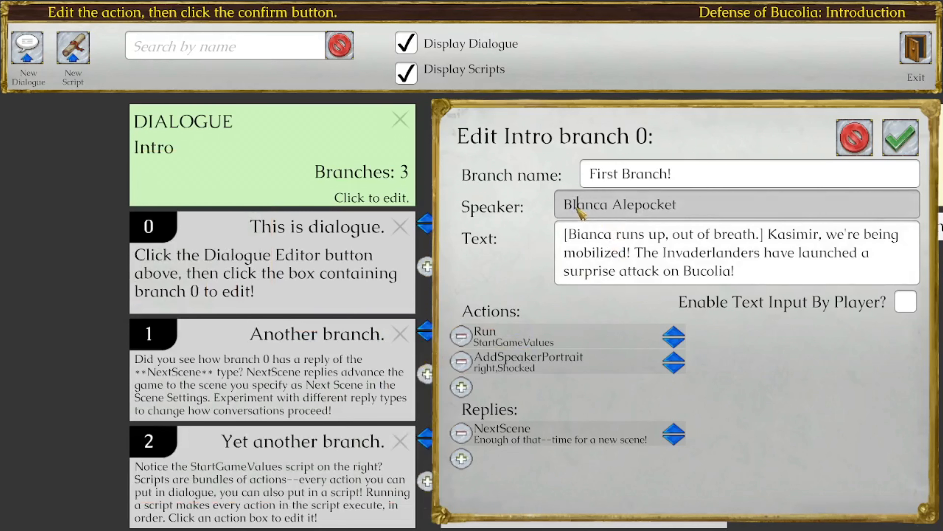
{"action": "key", "text": "BackSpace"}
{"action": "type", "text": "i"}
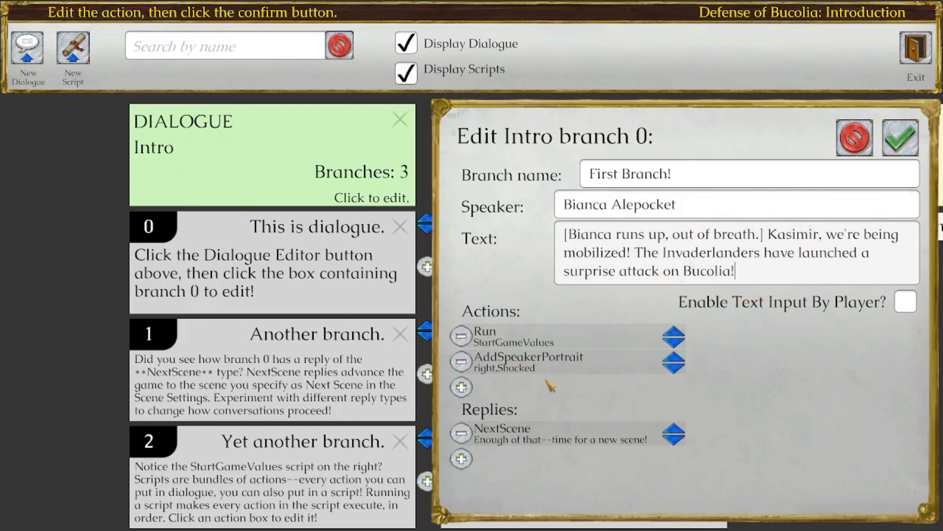
Add an AddPortrait action to Intro branch 0 with the reference name "Kasimir Potatohut", and copy that name
{"action": "left_click", "coordinate": [463, 389]}
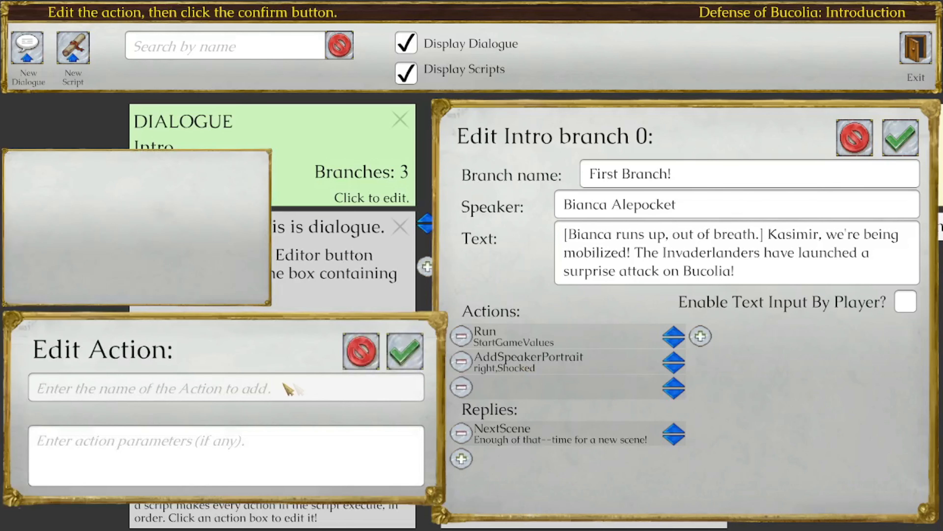
{"action": "type", "text": "AddPor"}
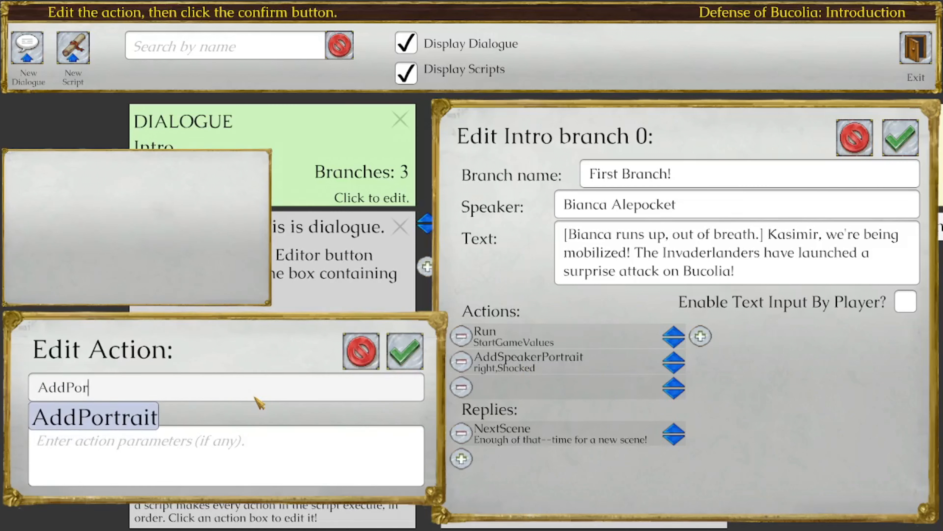
{"action": "left_click", "coordinate": [102, 417]}
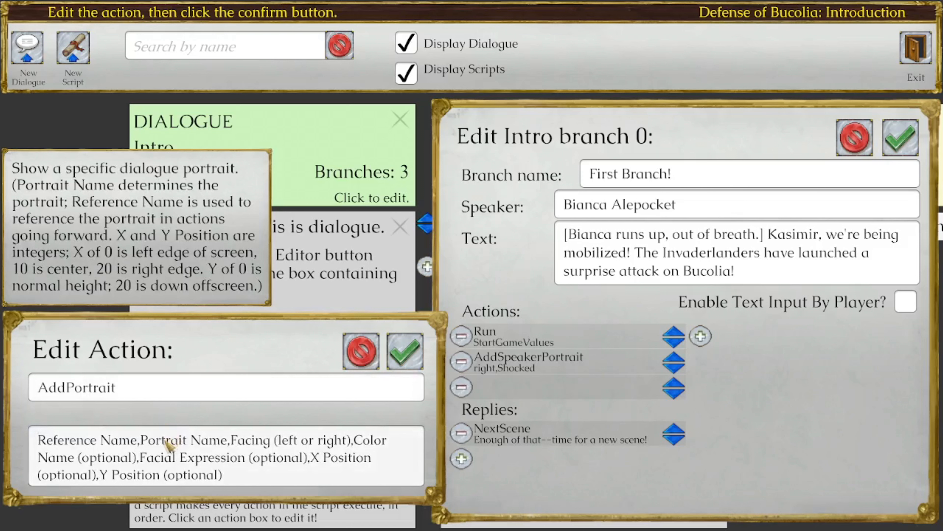
{"action": "left_click", "coordinate": [137, 441], "text": "shift"}
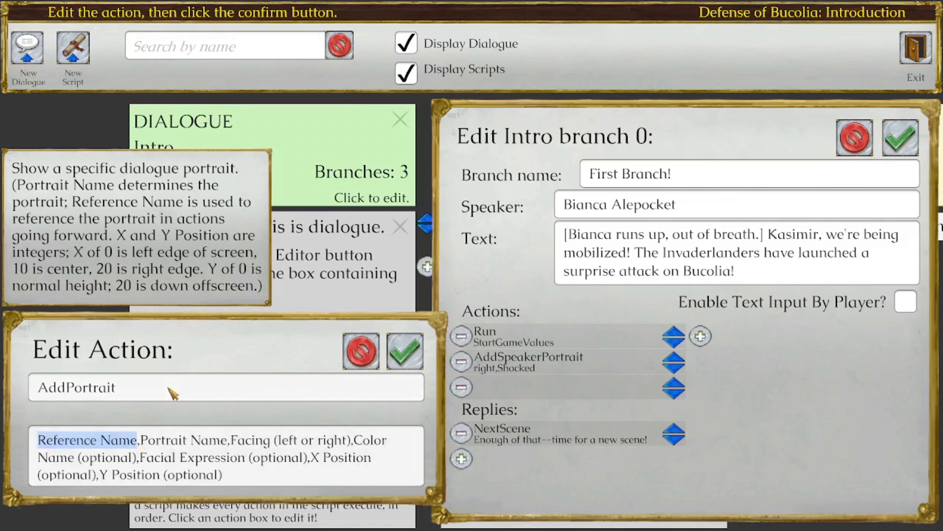
{"action": "type", "text": "Kasimir Potatohut"}
{"action": "key", "text": "shift+Home"}
{"action": "key", "text": "ctrl+c"}
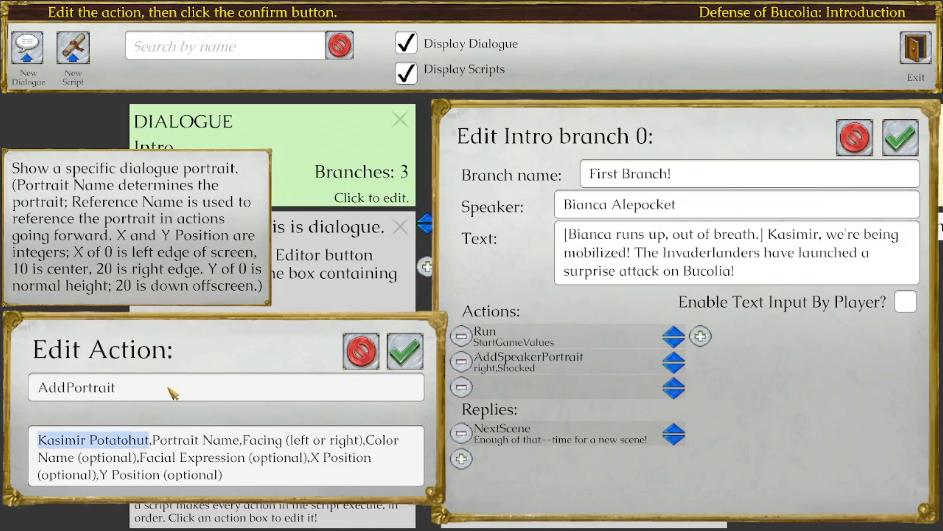
Replace the AddPortrait action's portrait name placeholder with the copied "Kasimir Potatohut"
{"action": "key", "text": "Right"}
{"action": "key", "text": "Right"}
{"action": "key", "text": "shift+Right"}
{"action": "key", "text": "shift+Right"}
{"action": "key", "text": "shift+Right"}
{"action": "key", "text": "shift+Right"}
{"action": "key", "text": "shift+Right"}
{"action": "key", "text": "shift+Right"}
{"action": "key", "text": "shift+Right"}
{"action": "key", "text": "shift+Right"}
{"action": "key", "text": "shift+Right"}
{"action": "key", "text": "shift+Right"}
{"action": "key", "text": "shift+Right"}
{"action": "key", "text": "shift+Right"}
{"action": "key", "text": "shift+Right"}
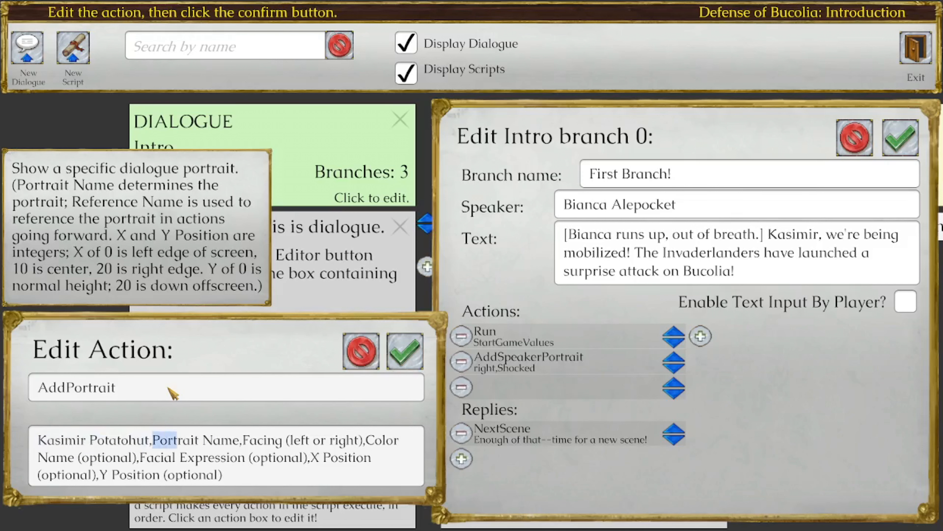
{"action": "key", "text": "ctrl+v"}
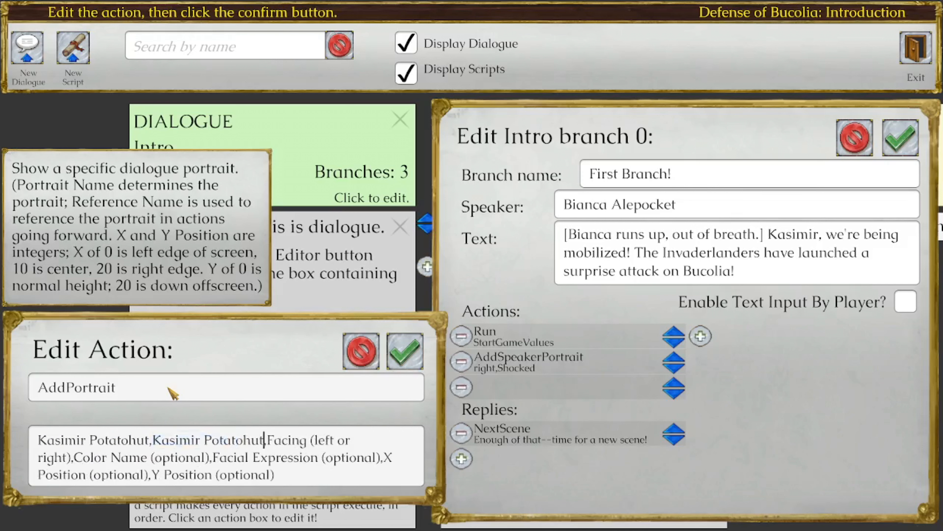
Set the AddPortrait action's facing to left and its color name to Blue
{"action": "key", "text": "shift+Right"}
{"action": "key", "text": "shift+Right"}
{"action": "key", "text": "shift+Right"}
{"action": "key", "text": "shift+Right"}
{"action": "key", "text": "shift+Right"}
{"action": "key", "text": "shift+Right"}
{"action": "key", "text": "shift+Right"}
{"action": "key", "text": "shift+Right"}
{"action": "key", "text": "shift+Right"}
{"action": "key", "text": "shift+Right"}
{"action": "key", "text": "shift+Right"}
{"action": "key", "text": "shift+Right"}
{"action": "key", "text": "shift+Right"}
{"action": "key", "text": "shift+Right"}
{"action": "key", "text": "shift+Right"}
{"action": "key", "text": "shift+Right"}
{"action": "key", "text": "shift+Right"}
{"action": "key", "text": "shift+Right"}
{"action": "key", "text": "shift+Right"}
{"action": "key", "text": "shift+Right"}
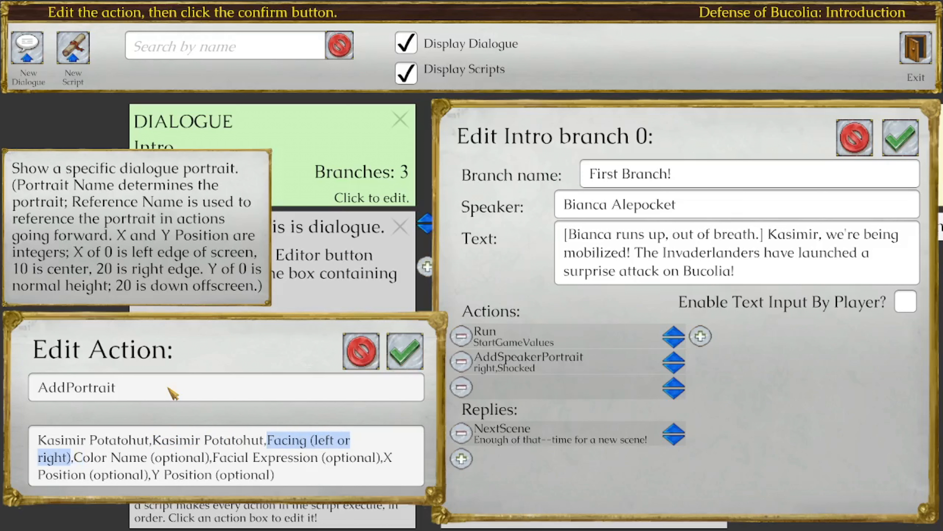
{"action": "key", "text": "BackSpace"}
{"action": "type", "text": "left"}
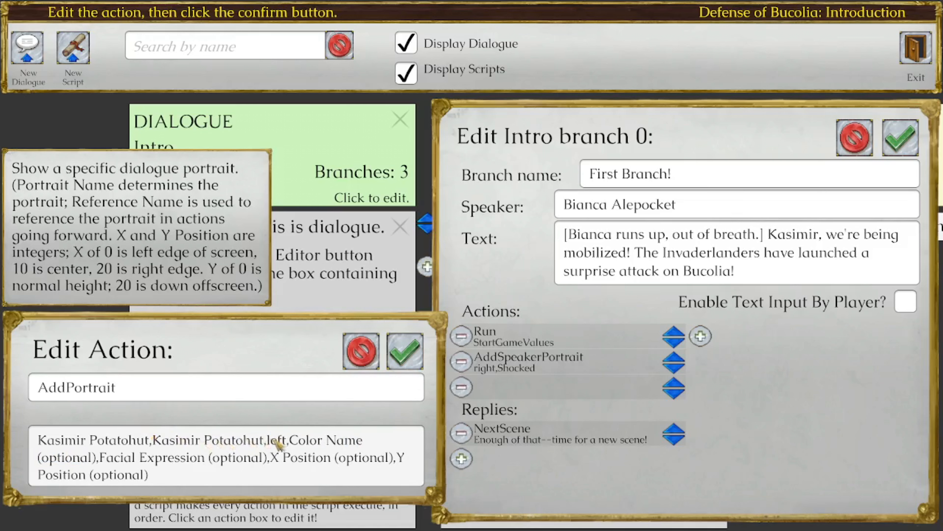
{"action": "left_click_drag", "start_coordinate": [289, 442], "coordinate": [98, 464]}
{"action": "type", "text": "Blue"}
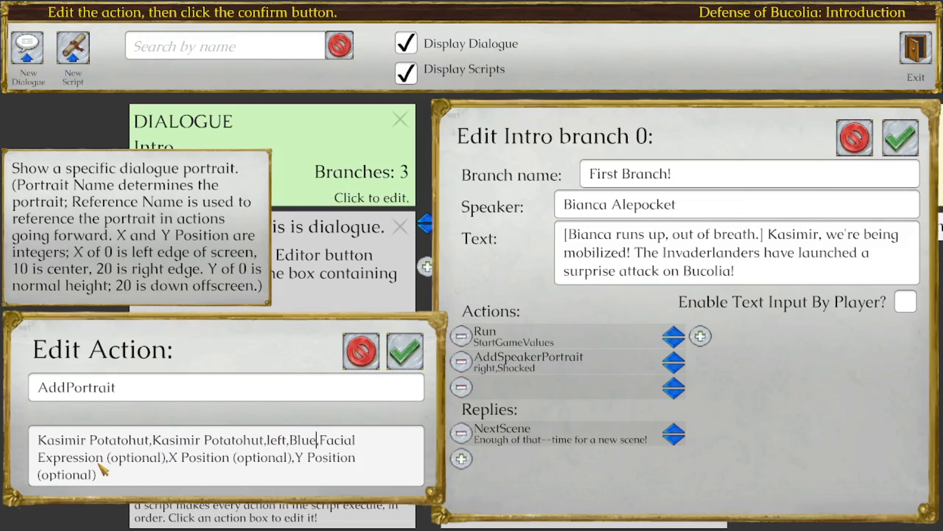
Set the AddPortrait action's facial expression to Blank, remove its X and Y position parameters, and confirm the action
{"action": "key", "text": "shift+Right"}
{"action": "key", "text": "shift+Right"}
{"action": "key", "text": "shift+Right"}
{"action": "key", "text": "shift+Right"}
{"action": "key", "text": "shift+Right"}
{"action": "key", "text": "shift+Right"}
{"action": "key", "text": "shift+Right"}
{"action": "key", "text": "shift+Right"}
{"action": "key", "text": "shift+Right"}
{"action": "key", "text": "shift+Right"}
{"action": "key", "text": "shift+Right"}
{"action": "key", "text": "shift+Right"}
{"action": "key", "text": "shift+Right"}
{"action": "key", "text": "shift+Right"}
{"action": "key", "text": "shift+Right"}
{"action": "key", "text": "shift+Right"}
{"action": "key", "text": "shift+Right"}
{"action": "key", "text": "shift+Right"}
{"action": "key", "text": "shift+Right"}
{"action": "key", "text": "shift+Right"}
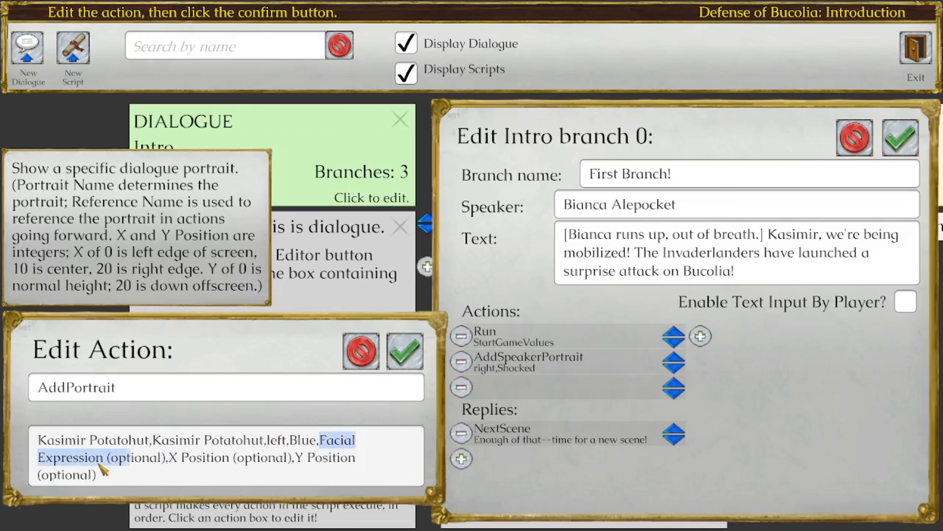
{"action": "type", "text": "Blank"}
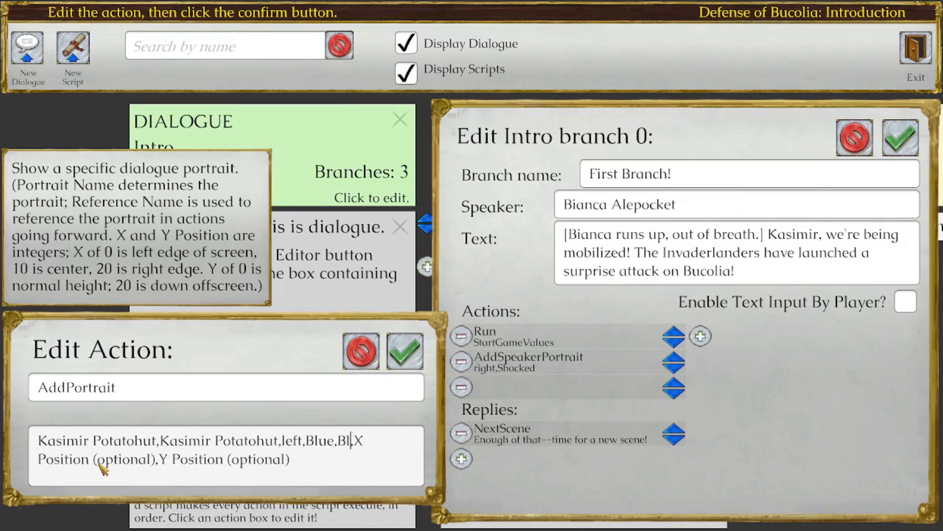
{"action": "key", "text": "ctrl+shift+End"}
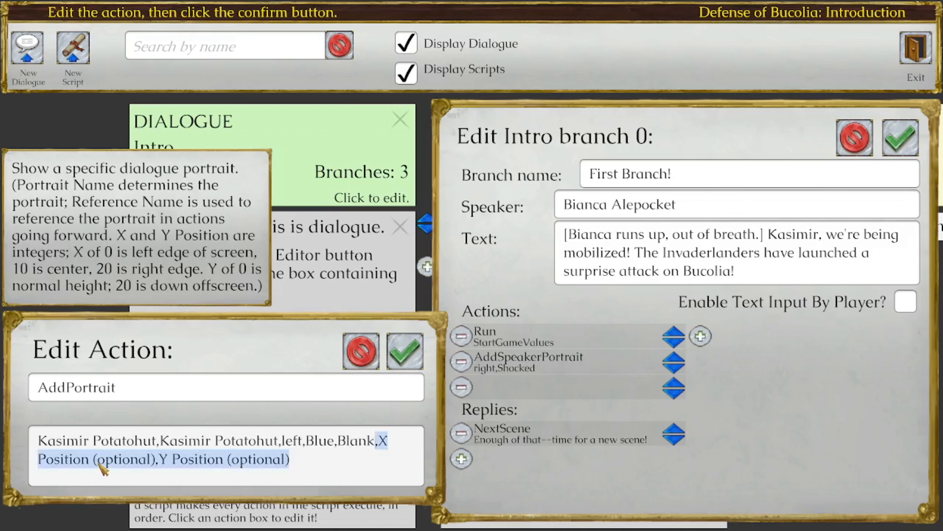
{"action": "key", "text": "BackSpace"}
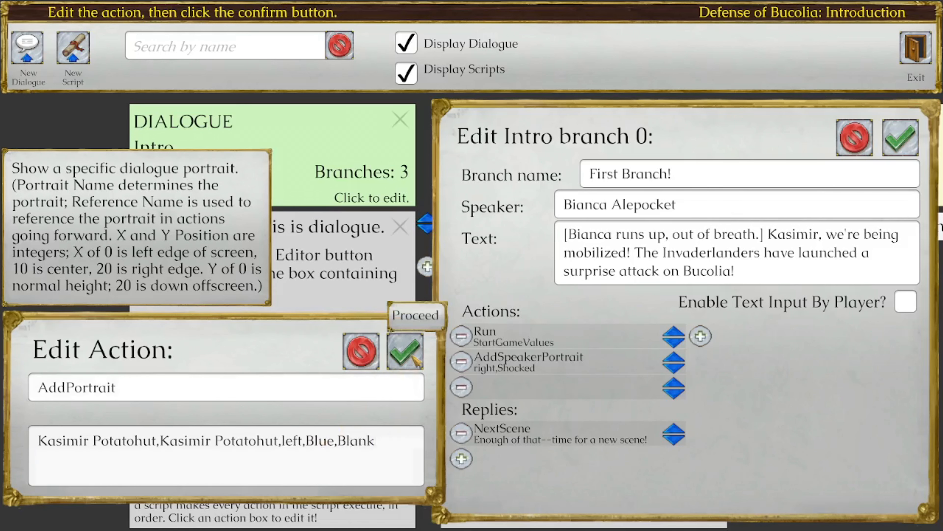
{"action": "left_click", "coordinate": [404, 351]}
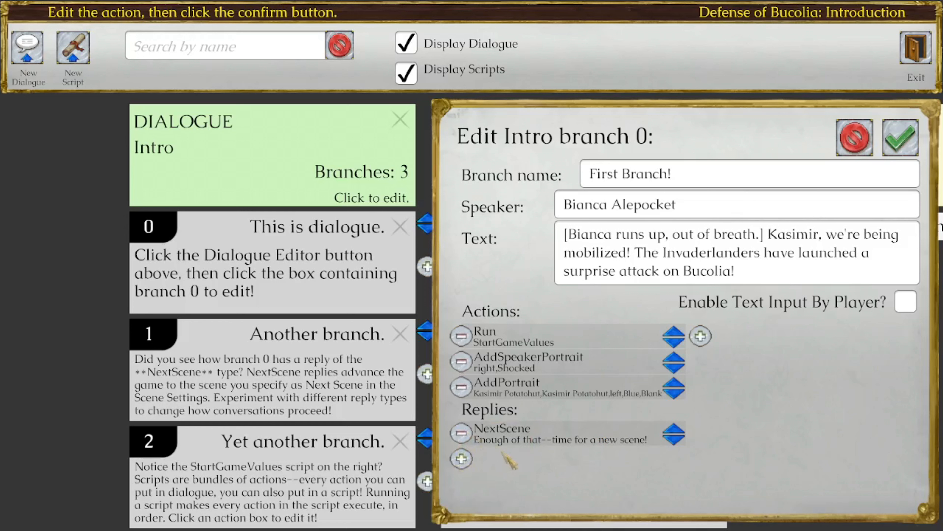
Change Intro branch 0's reply to type NextBranch with the text "Continue.", and confirm the reply and the branch
{"action": "left_click", "coordinate": [561, 442]}
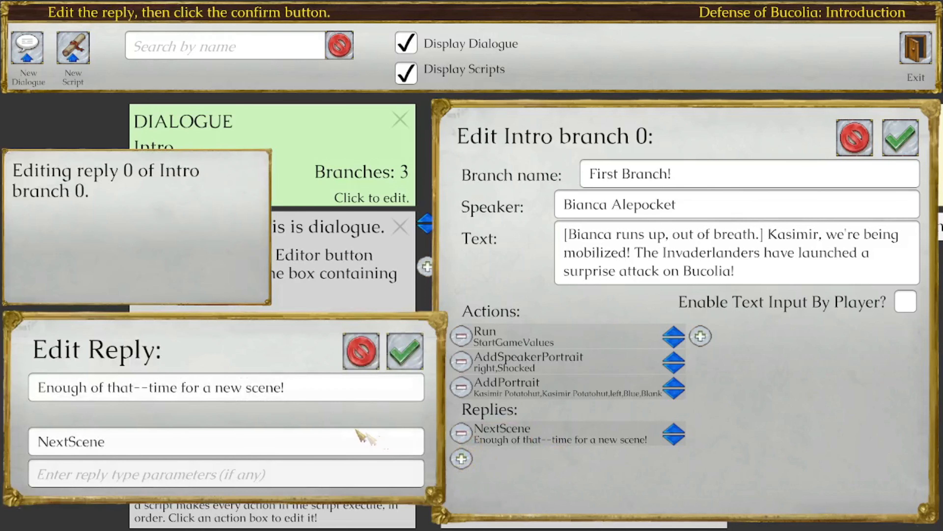
{"action": "left_click", "coordinate": [170, 446]}
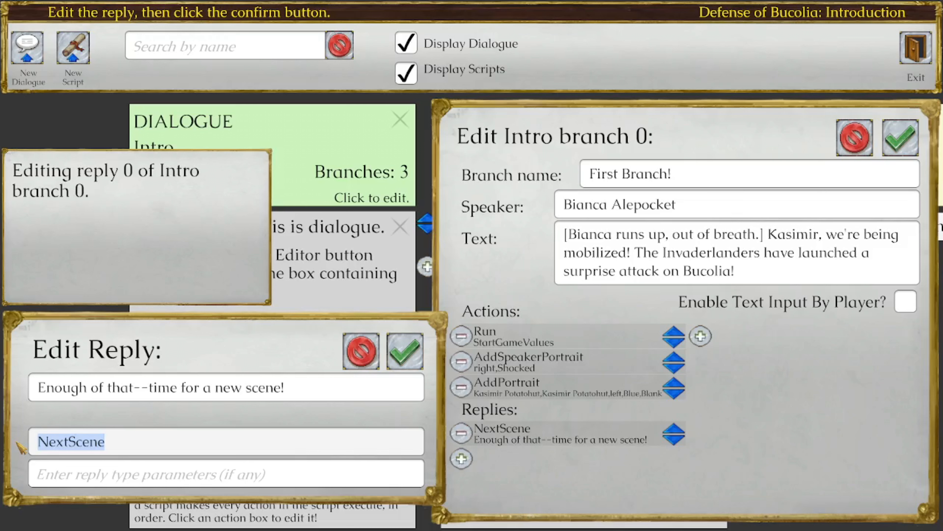
{"action": "type", "text": "NextBra"}
{"action": "left_click", "coordinate": [141, 414]}
{"action": "left_click", "coordinate": [314, 395]}
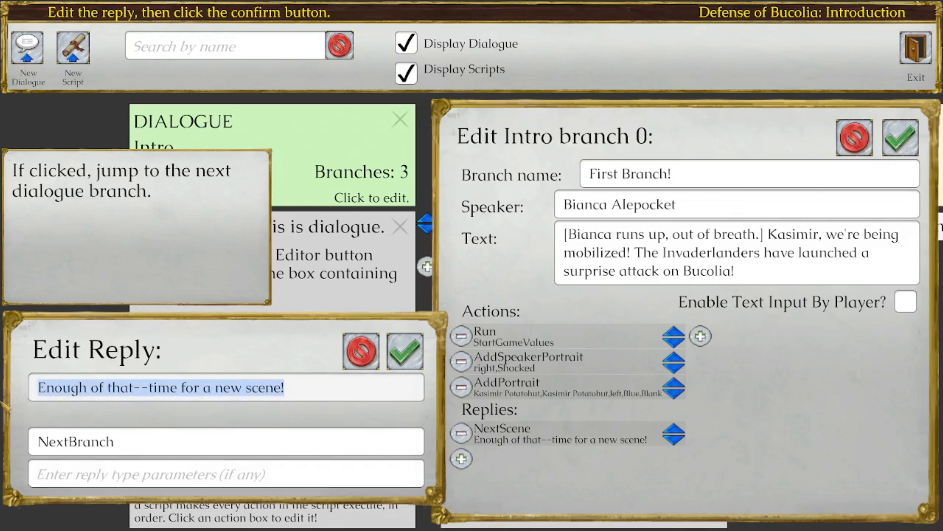
{"action": "type", "text": "Contine"}
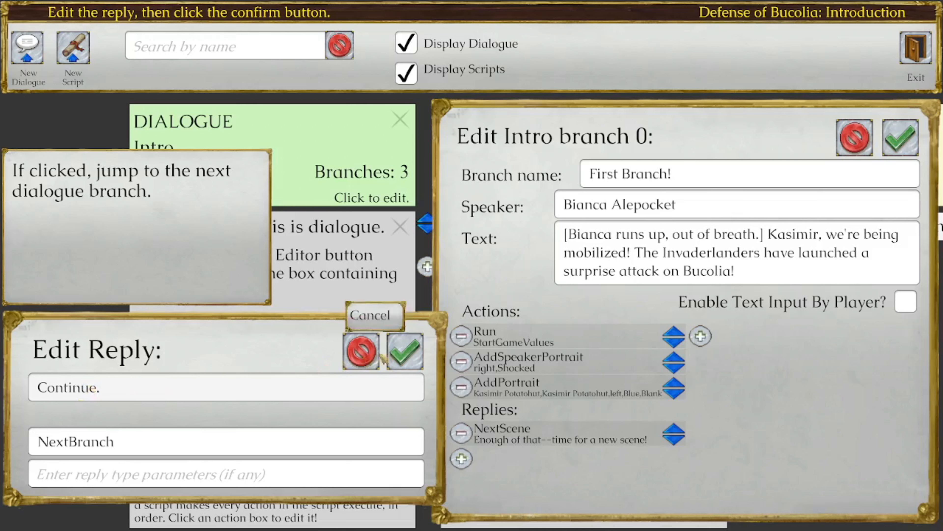
{"action": "left_click", "coordinate": [405, 351]}
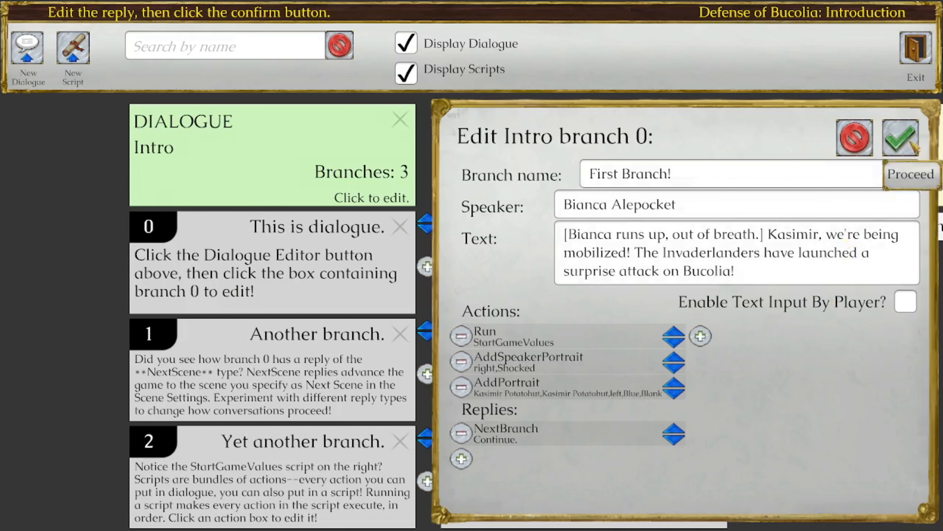
{"action": "left_click", "coordinate": [900, 138]}
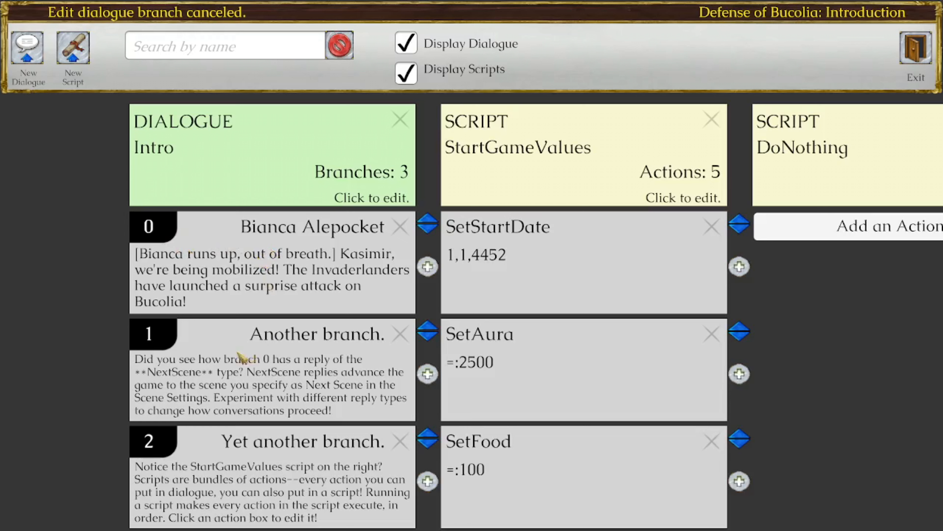
Set Intro branch 1's speaker to "Kasimir Potatohut" and its text to "Damn--the Invaderlanders?! Who could have seen that coming..."
{"action": "left_click", "coordinate": [270, 375]}
{"action": "left_click", "coordinate": [705, 208]}
{"action": "type", "text": "Kasimir "}
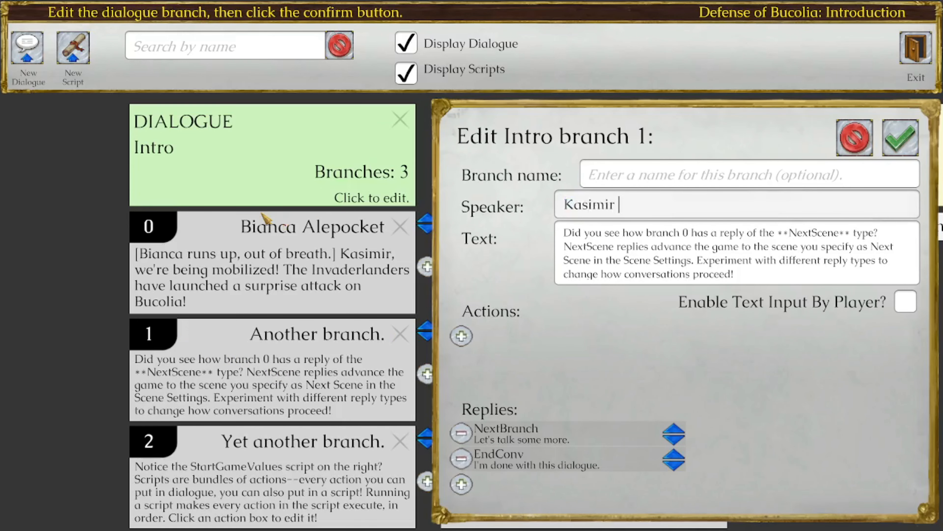
{"action": "type", "text": "Potatohut"}
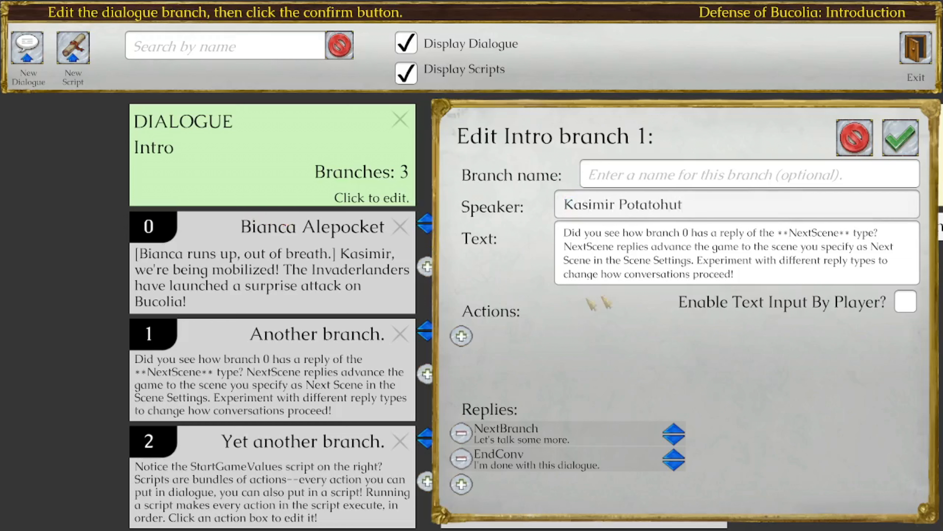
{"action": "left_click", "coordinate": [805, 283]}
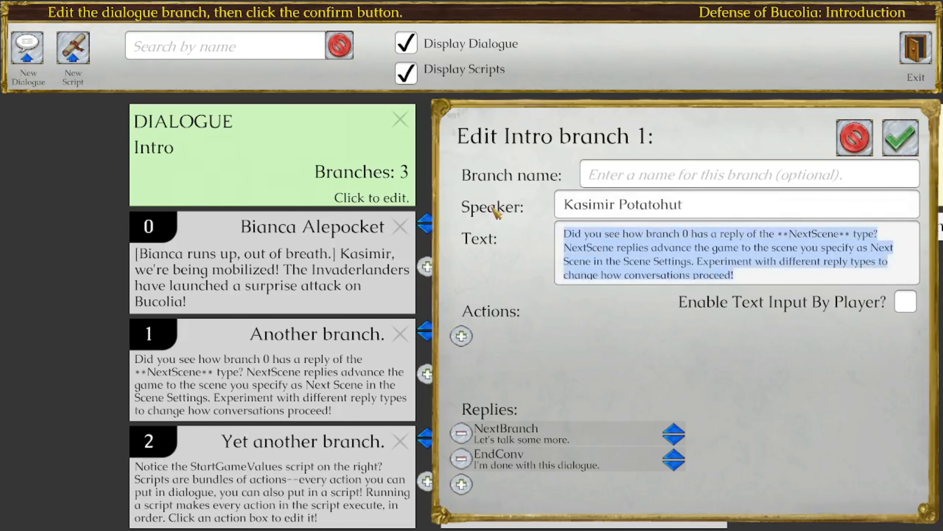
{"action": "type", "text": "Damn--the Invaderlander"}
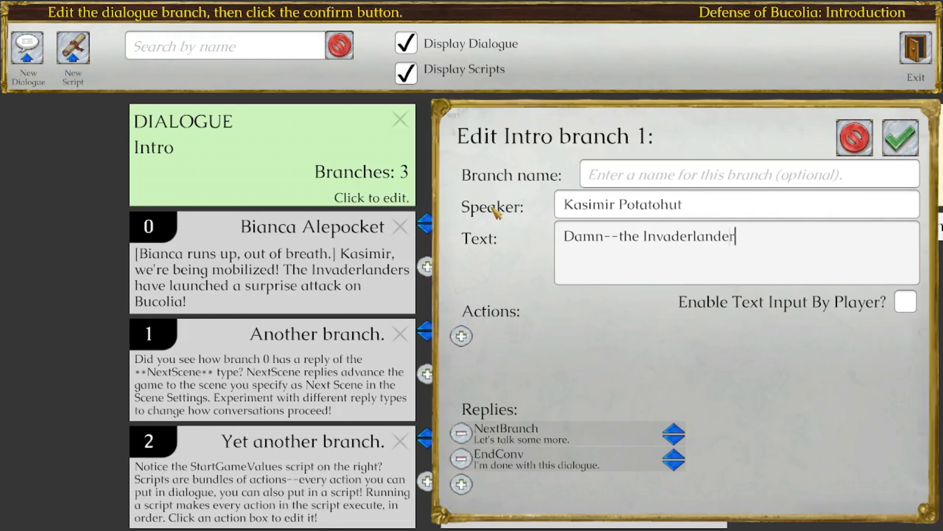
{"action": "type", "text": "s?! Who could have seen that coming..."}
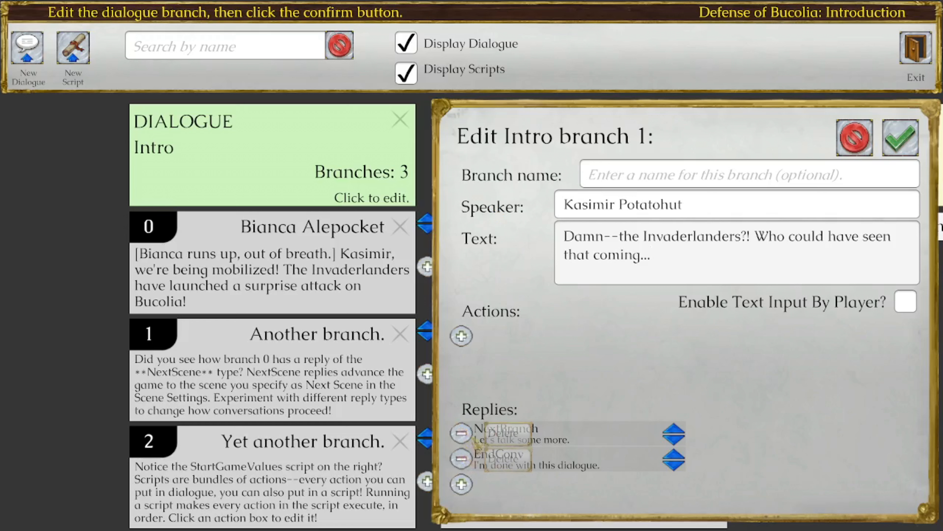
Delete Intro branch 1's NextBranch reply and change its EndConv reply to type NextScene
{"action": "left_click", "coordinate": [461, 433]}
{"action": "left_click", "coordinate": [543, 439]}
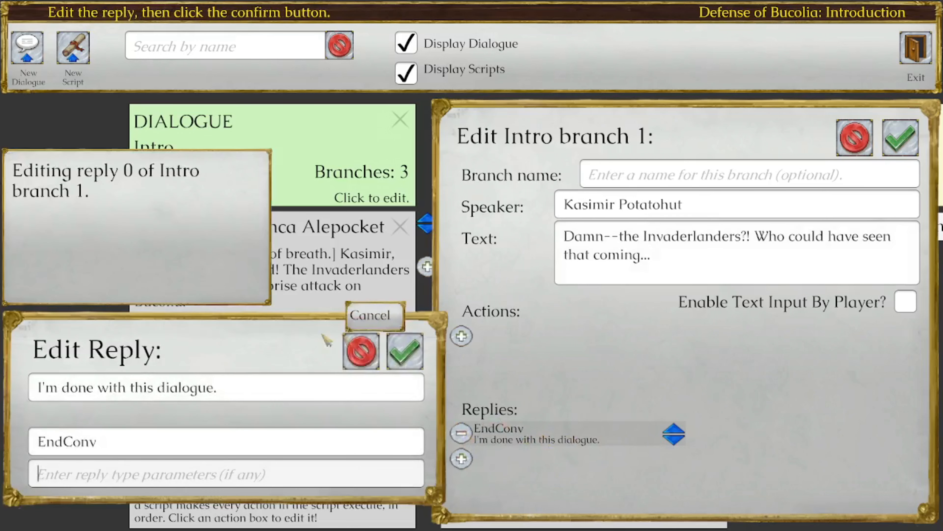
{"action": "left_click_drag", "start_coordinate": [163, 445], "coordinate": [55, 443]}
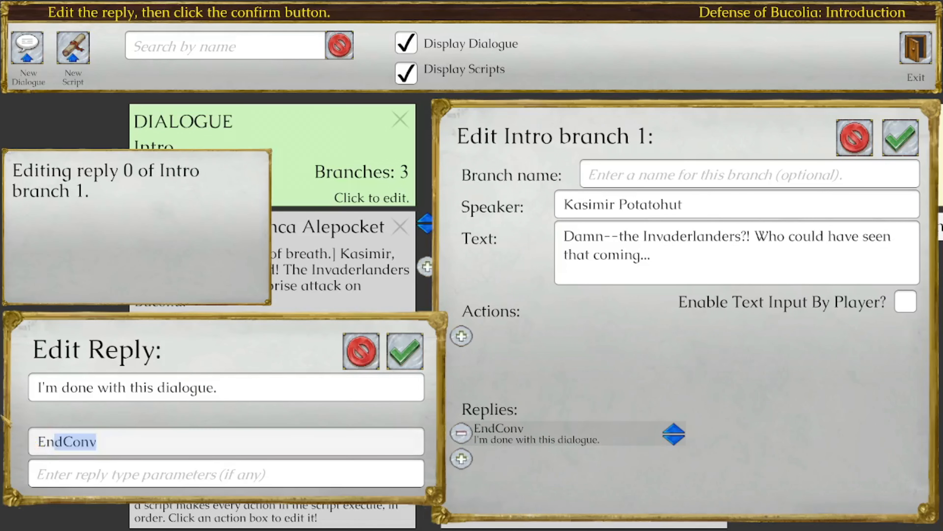
{"action": "key", "text": "BackSpace"}
{"action": "key", "text": "BackSpace"}
{"action": "key", "text": "BackSpace"}
{"action": "type", "text": "NextS"}
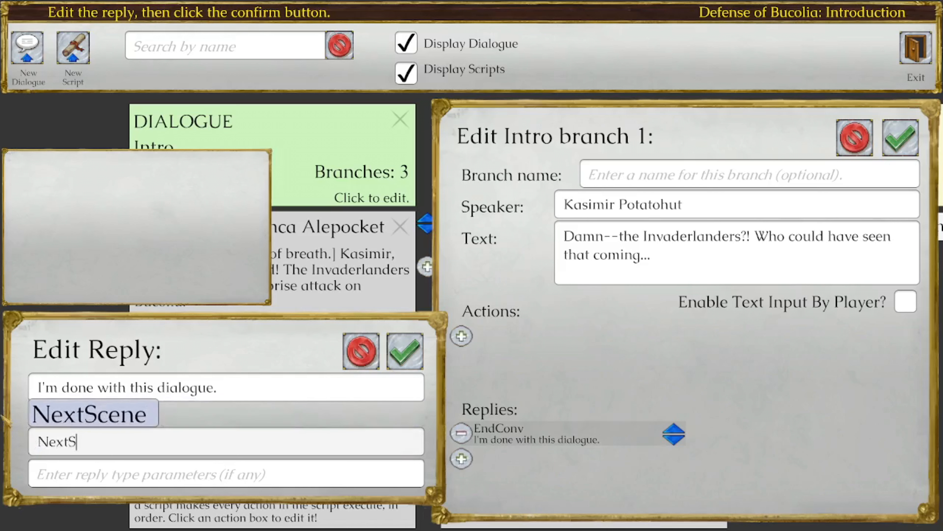
{"action": "left_click", "coordinate": [93, 415]}
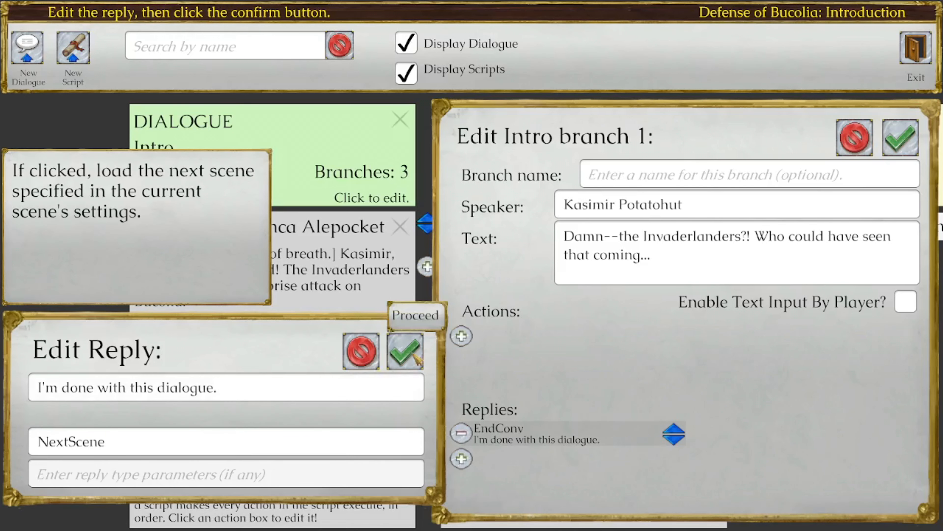
{"action": "left_click", "coordinate": [405, 351]}
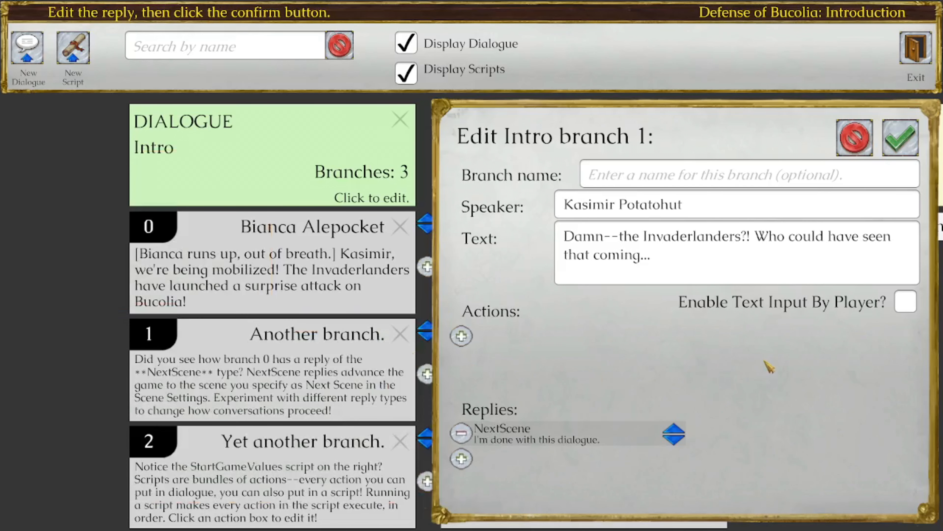
Add a ChangeExpression action to Intro branch 1 with the parameters "Kasimir Potatohut,Angry", and confirm the action and the branch
{"action": "left_click", "coordinate": [461, 336]}
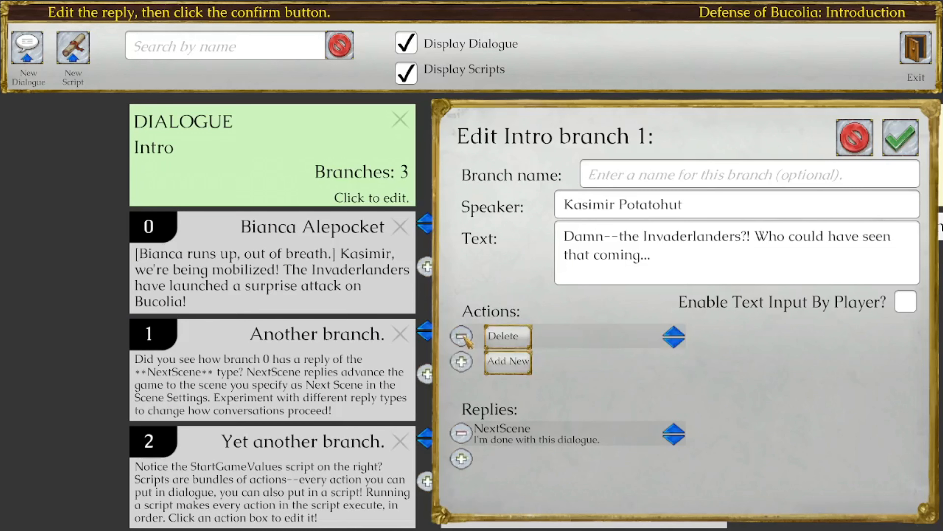
{"action": "left_click", "coordinate": [553, 341]}
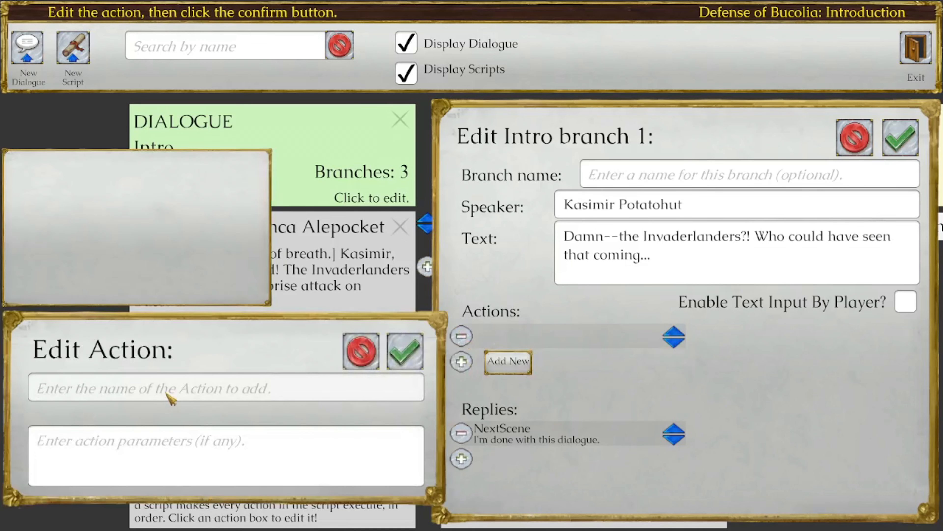
{"action": "type", "text": "ChangeE"}
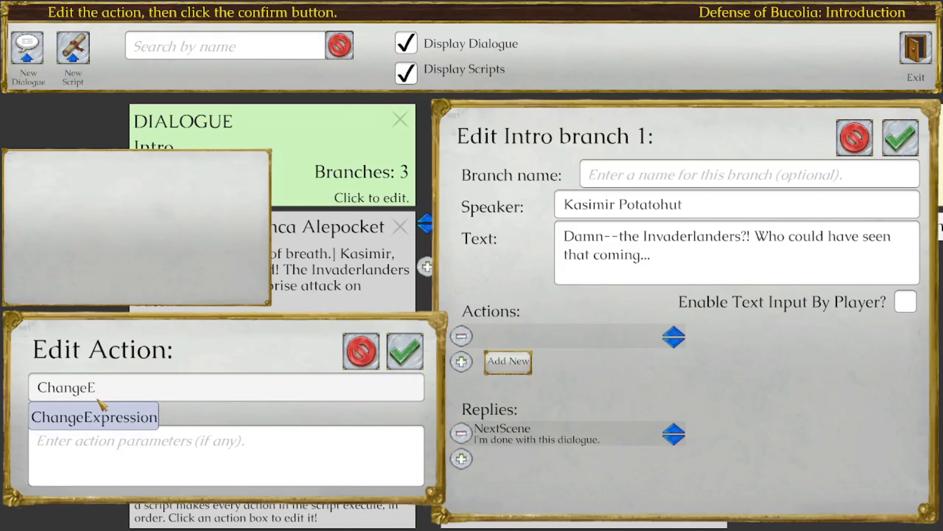
{"action": "left_click", "coordinate": [97, 417]}
{"action": "left_click_drag", "start_coordinate": [146, 444], "coordinate": [37, 442]}
{"action": "type", "text": "Kasimir Potatohut"}
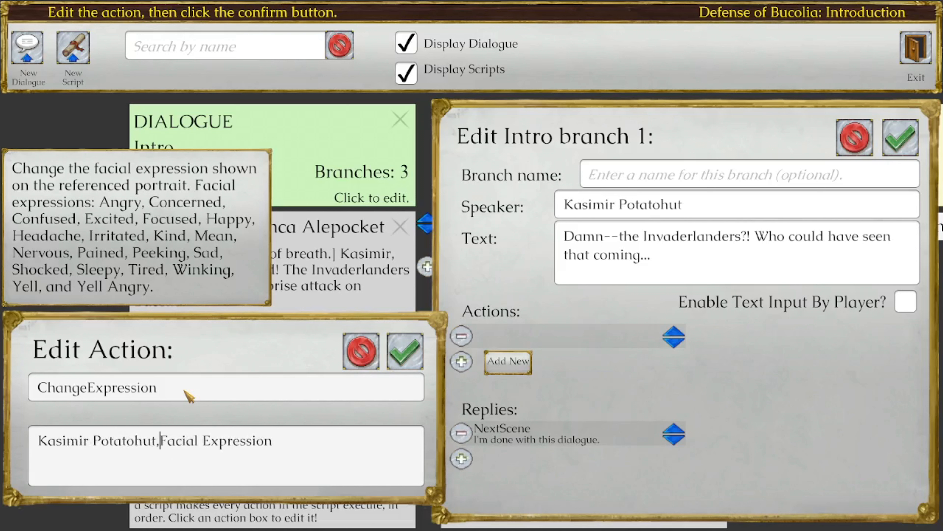
{"action": "key", "text": "shift+End"}
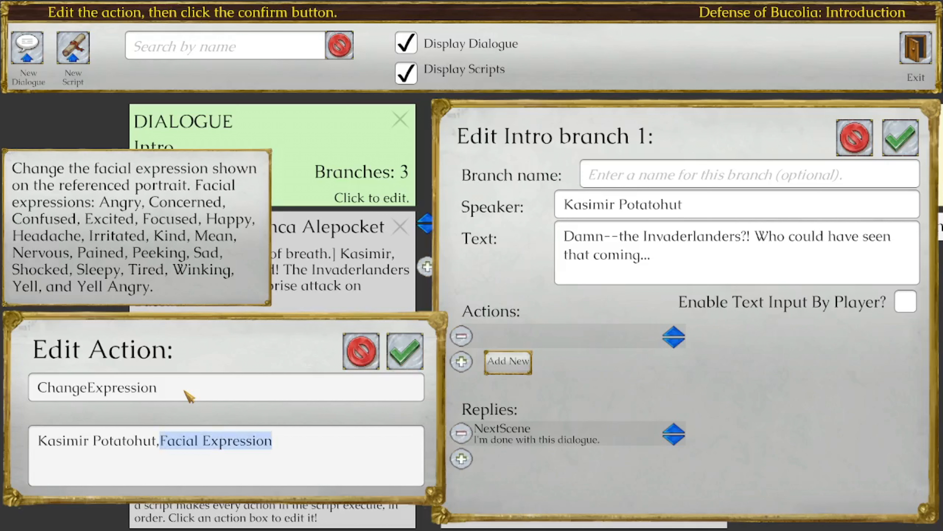
{"action": "type", "text": "Angry"}
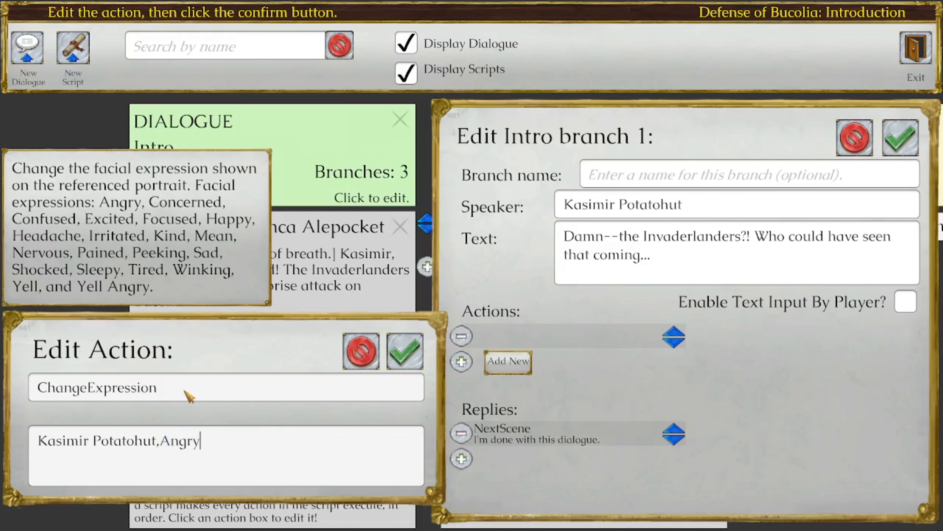
{"action": "left_click", "coordinate": [407, 352]}
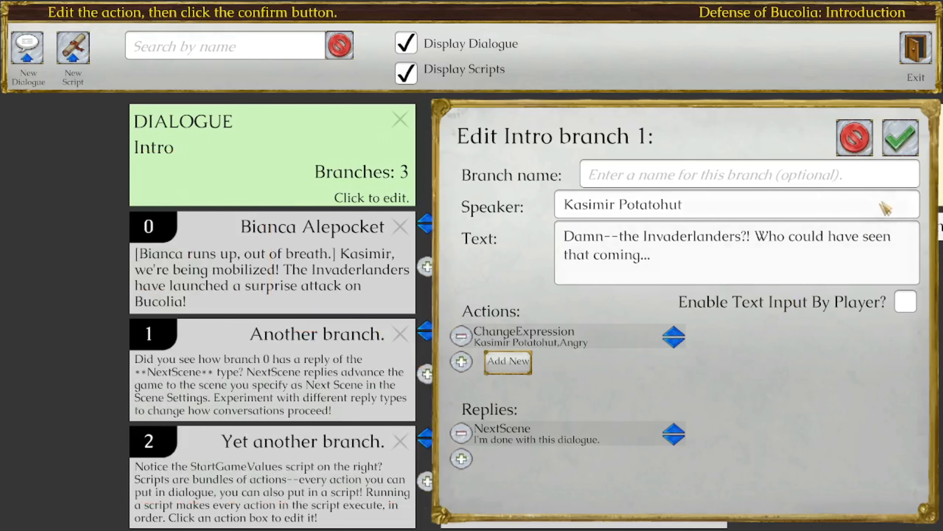
{"action": "left_click", "coordinate": [901, 138]}
Delete Intro branch 2 and exit the dialogue editor
{"action": "scroll", "coordinate": [906, 341], "scroll_direction": "down", "scroll_amount": 3}
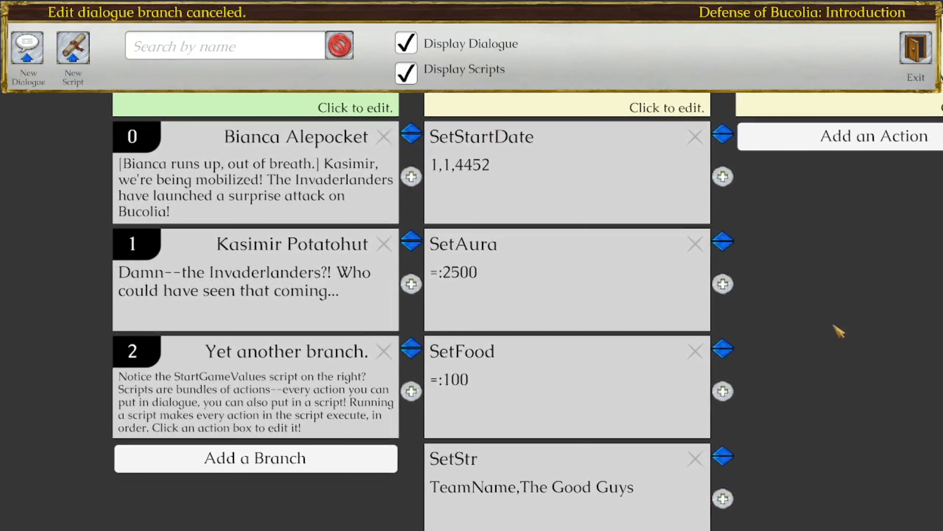
{"action": "left_click", "coordinate": [384, 351]}
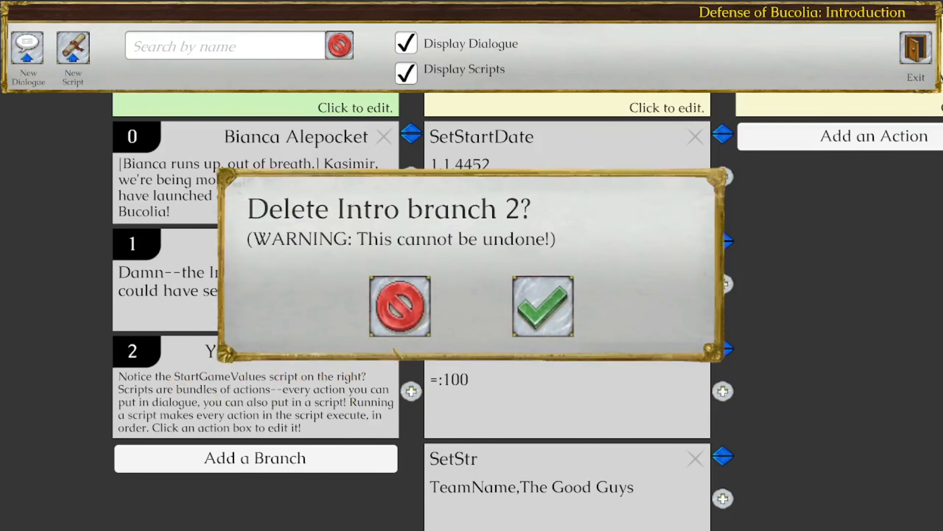
{"action": "left_click", "coordinate": [548, 308]}
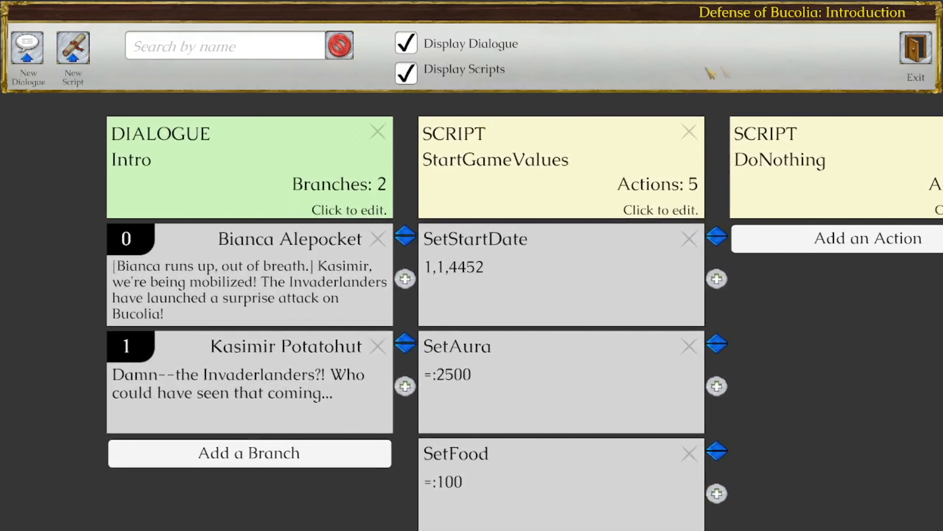
{"action": "left_click", "coordinate": [908, 52]}
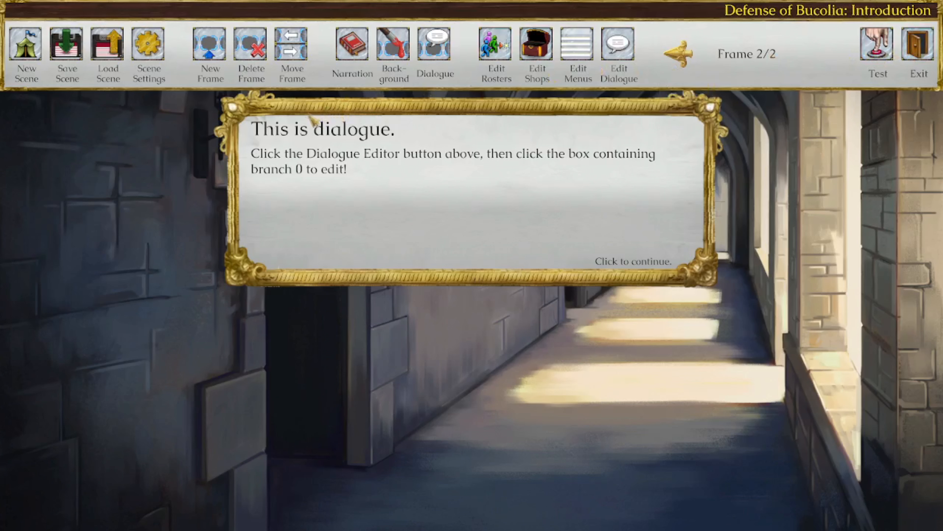
Choose "Ready For Trouble" from the music browser as the Introduction cut scene's music in its scene settings
{"action": "left_click", "coordinate": [158, 44]}
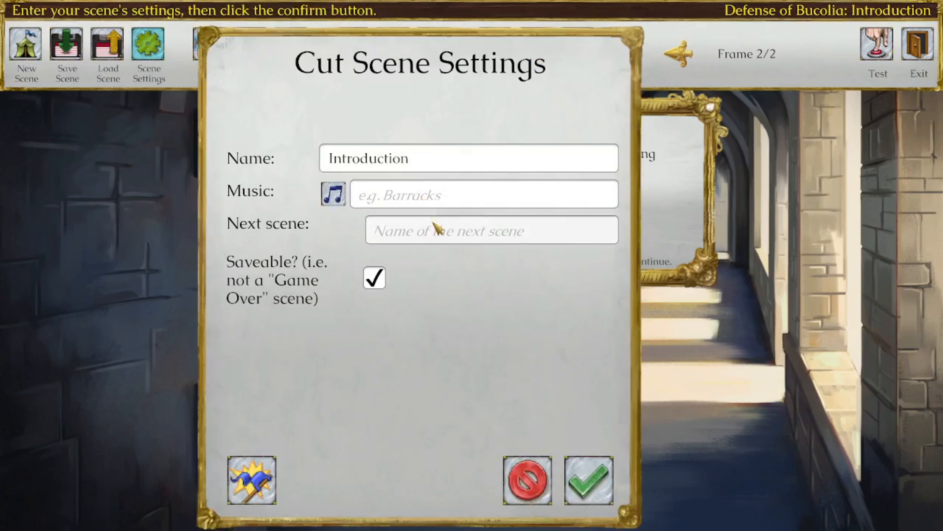
{"action": "left_click", "coordinate": [336, 202]}
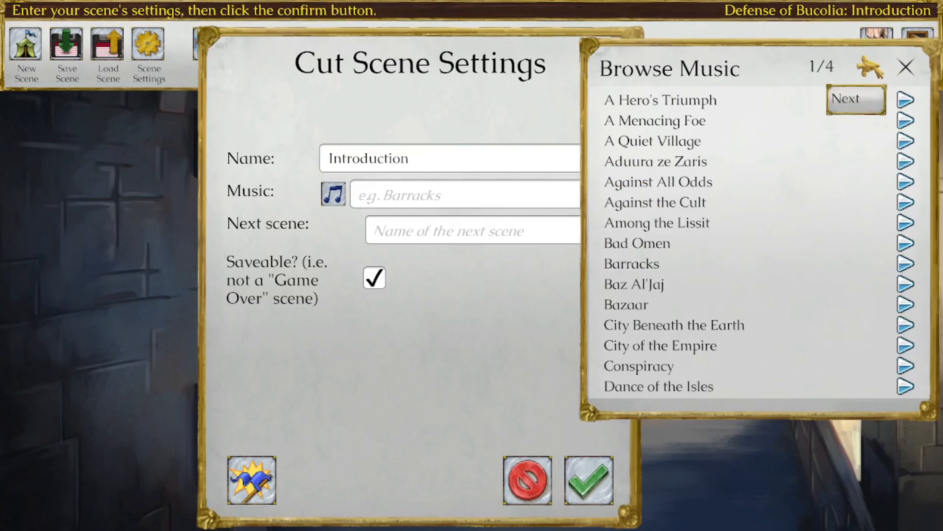
{"action": "left_click", "coordinate": [870, 66]}
{"action": "left_click", "coordinate": [870, 67]}
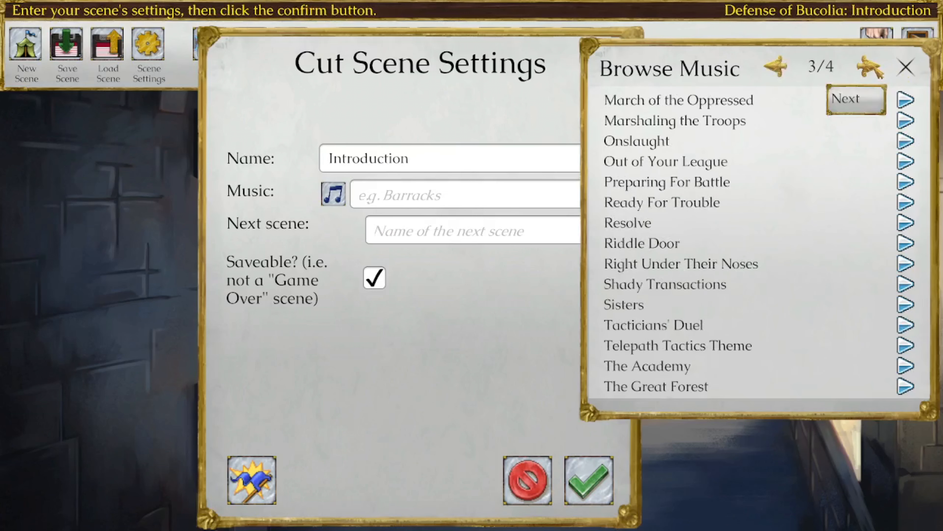
{"action": "left_click", "coordinate": [870, 67]}
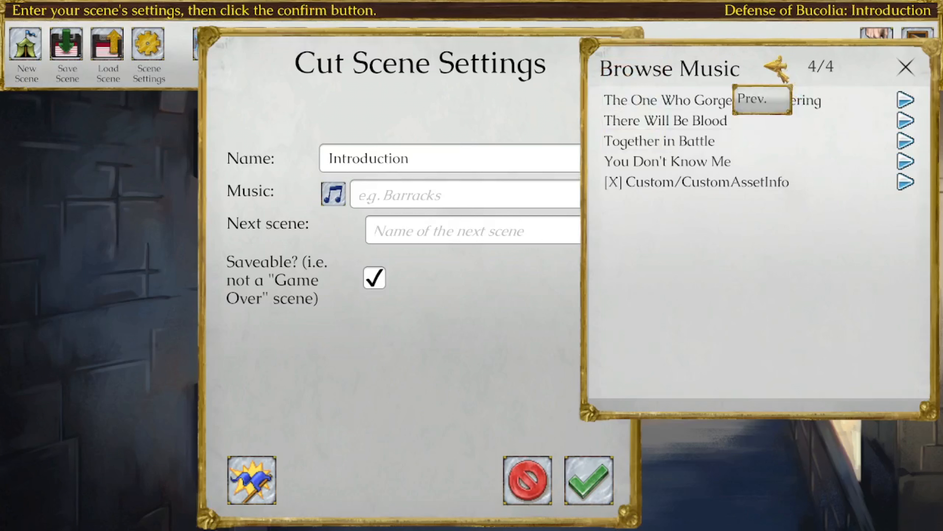
{"action": "left_click", "coordinate": [783, 74]}
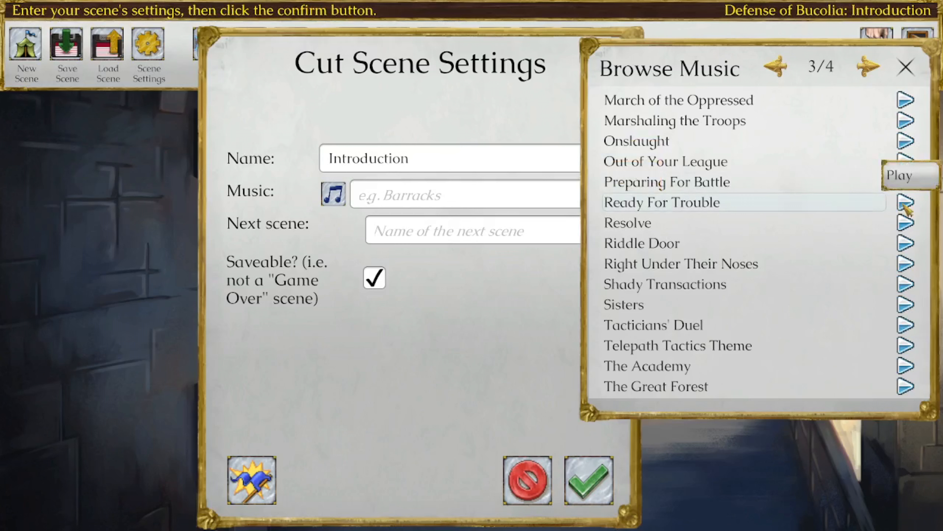
{"action": "left_click", "coordinate": [747, 204]}
{"action": "left_click", "coordinate": [907, 63]}
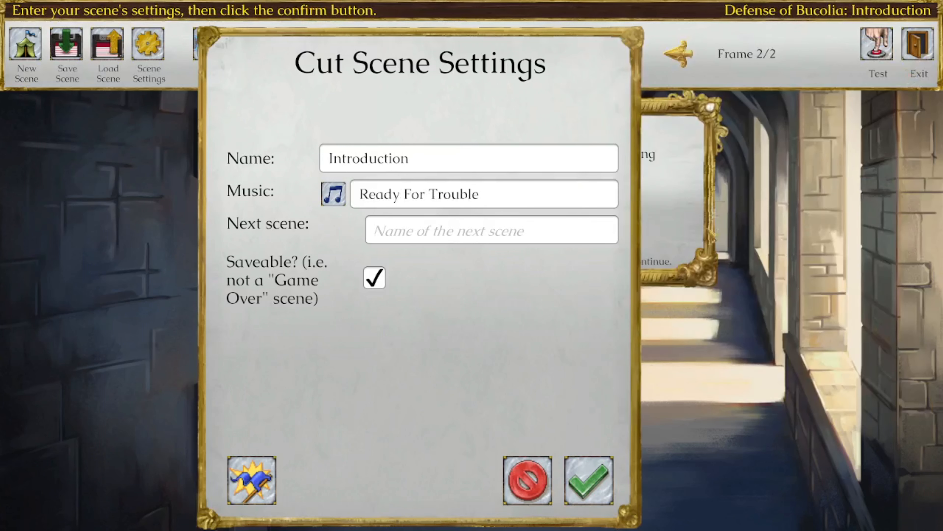
Set the Introduction cut scene's next scene to First Battle, confirm the settings, and return to the campaign overview
{"action": "left_click", "coordinate": [438, 232]}
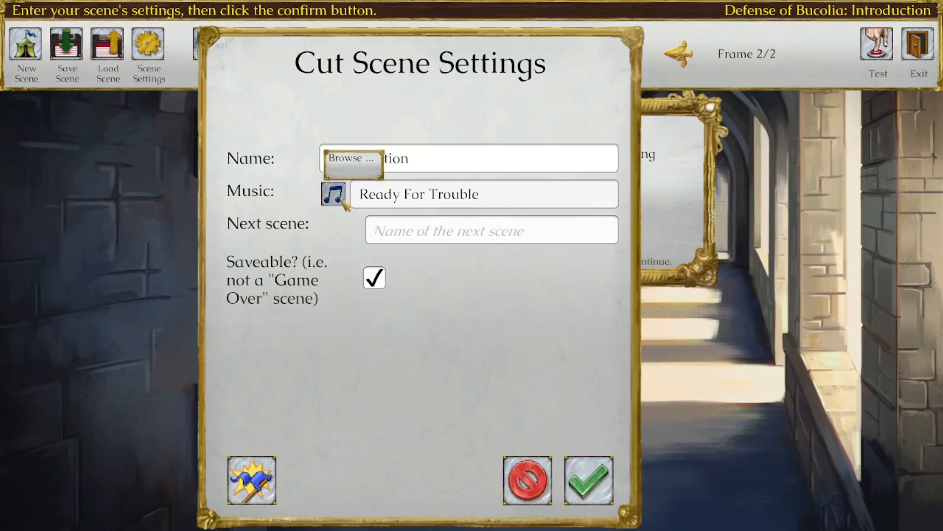
{"action": "left_click", "coordinate": [333, 193]}
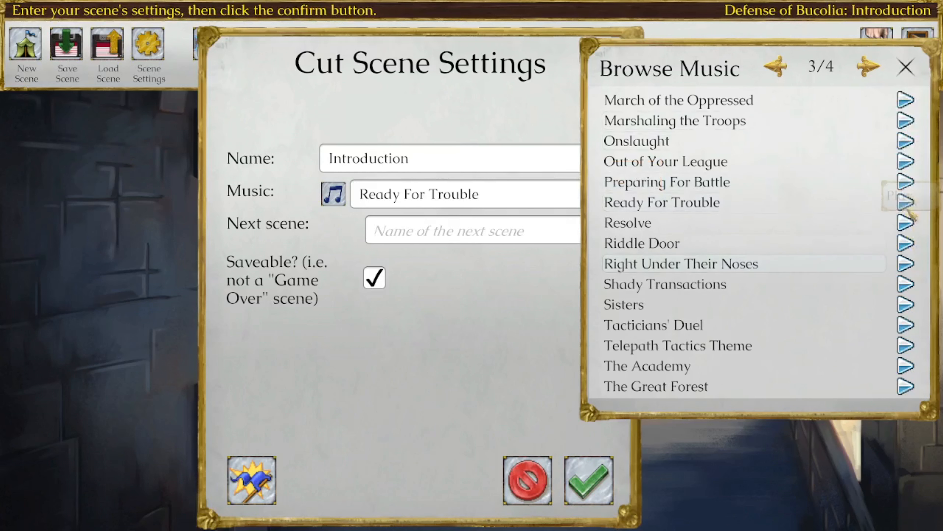
{"action": "left_click", "coordinate": [906, 68]}
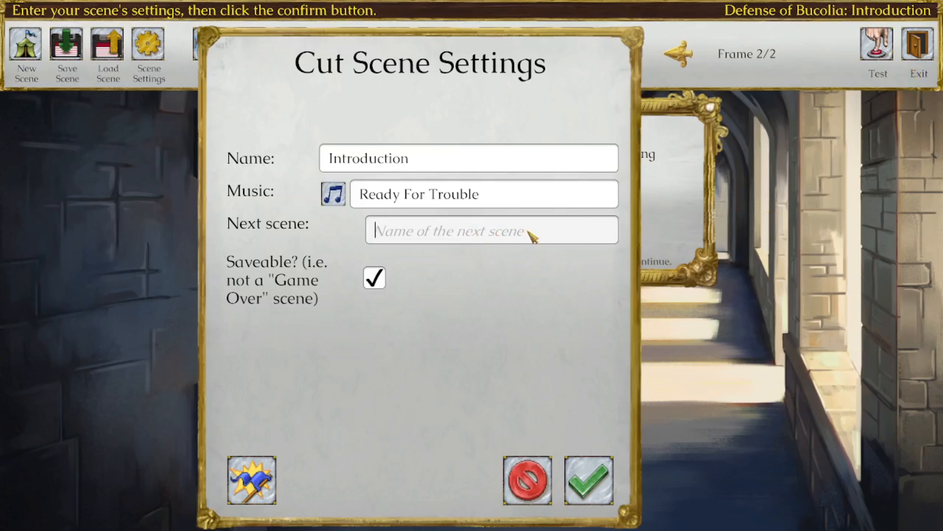
{"action": "type", "text": "First"}
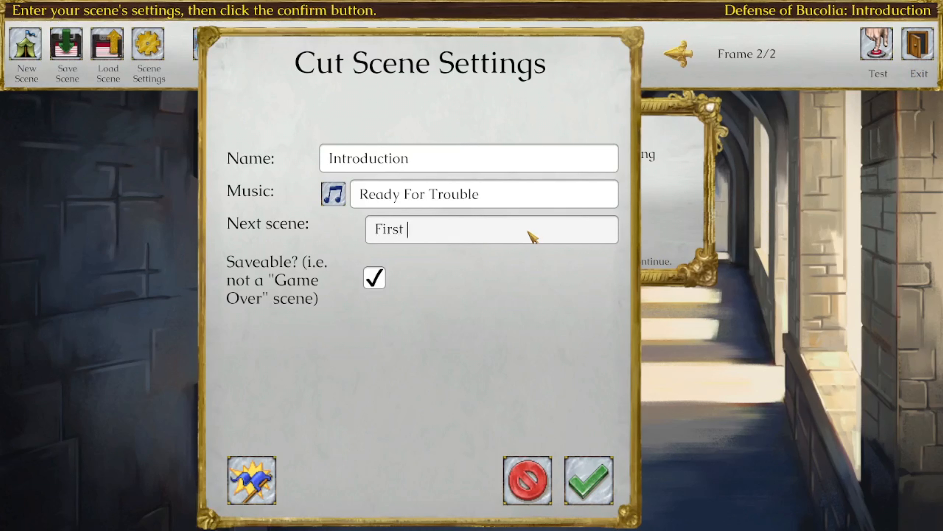
{"action": "type", "text": " Battle"}
{"action": "left_click", "coordinate": [585, 474]}
{"action": "left_click", "coordinate": [917, 46]}
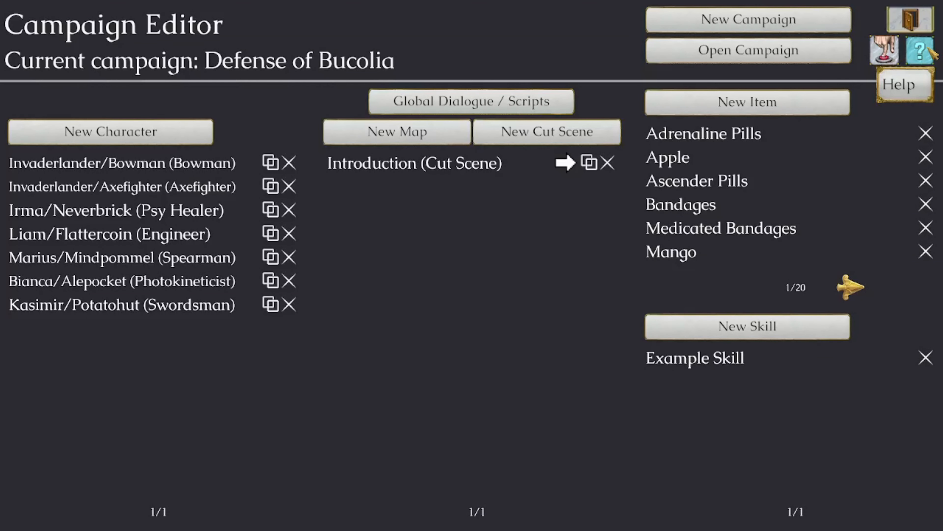
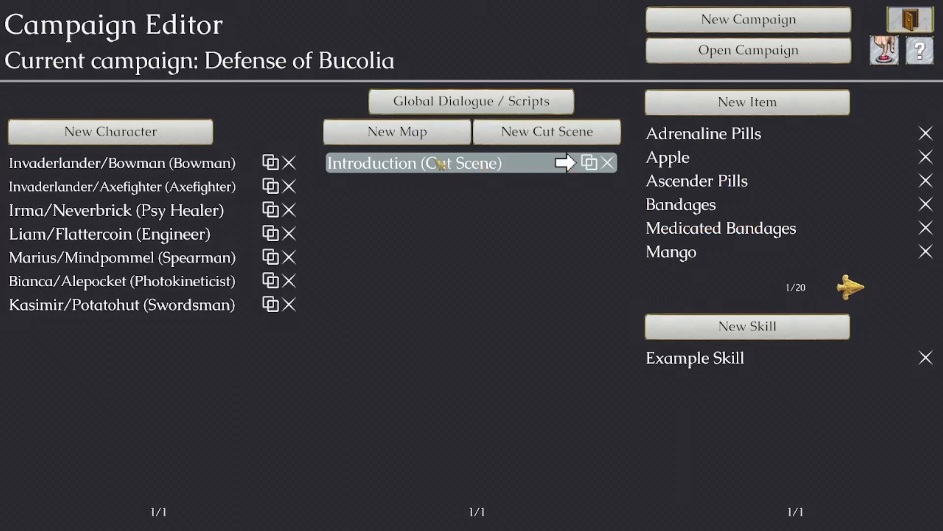
Create a new map named First Battle with a width of 15 and a height of 10
{"action": "left_click", "coordinate": [407, 141]}
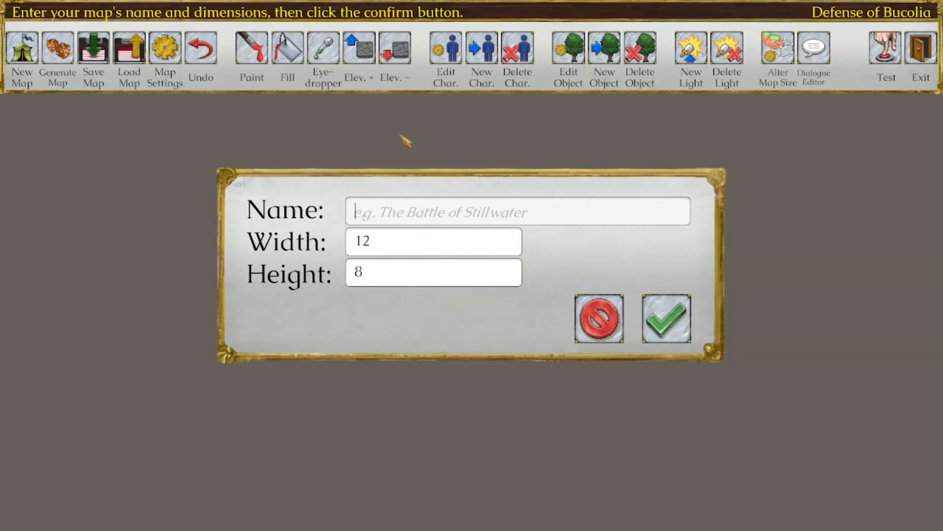
{"action": "type", "text": "First Battle"}
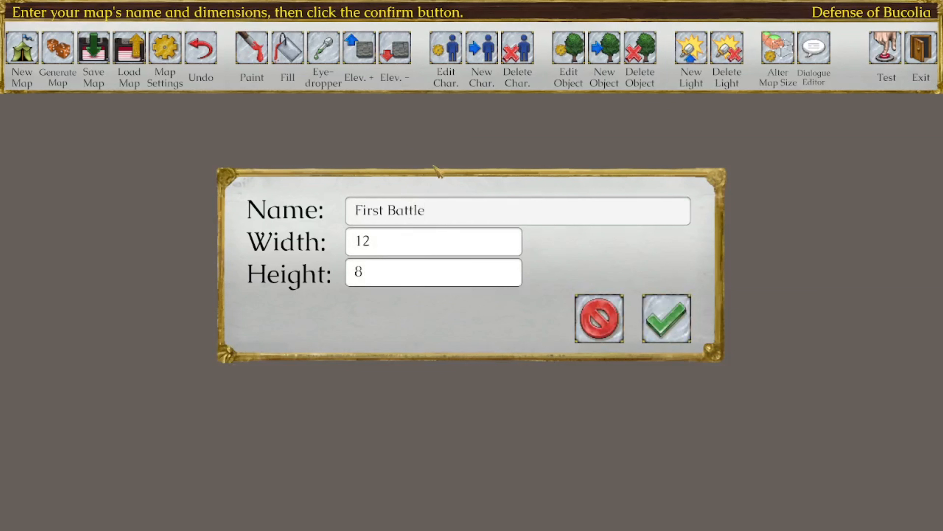
{"action": "left_click", "coordinate": [381, 246]}
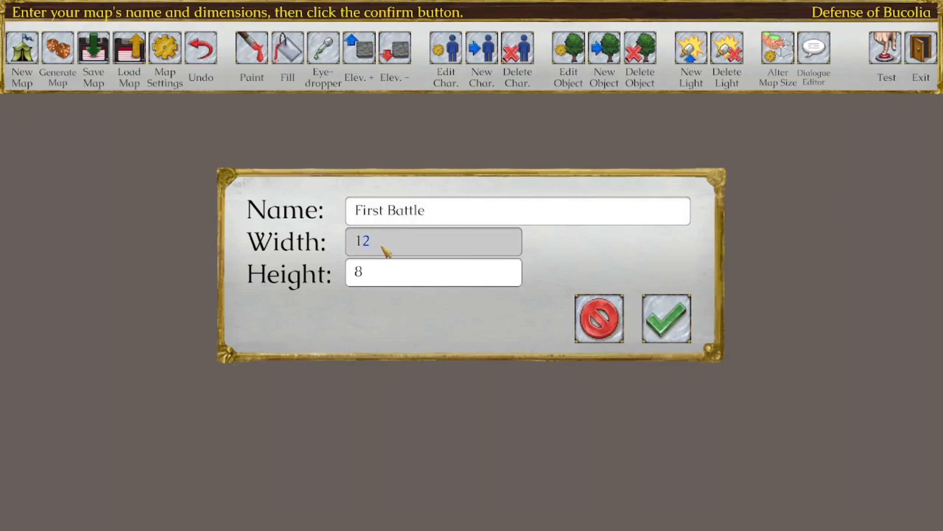
{"action": "left_click", "coordinate": [383, 272]}
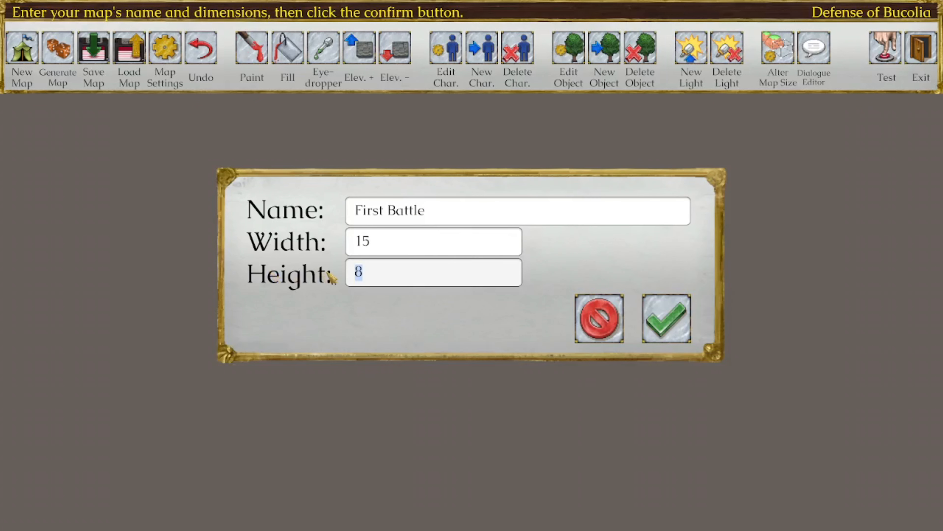
{"action": "type", "text": "10"}
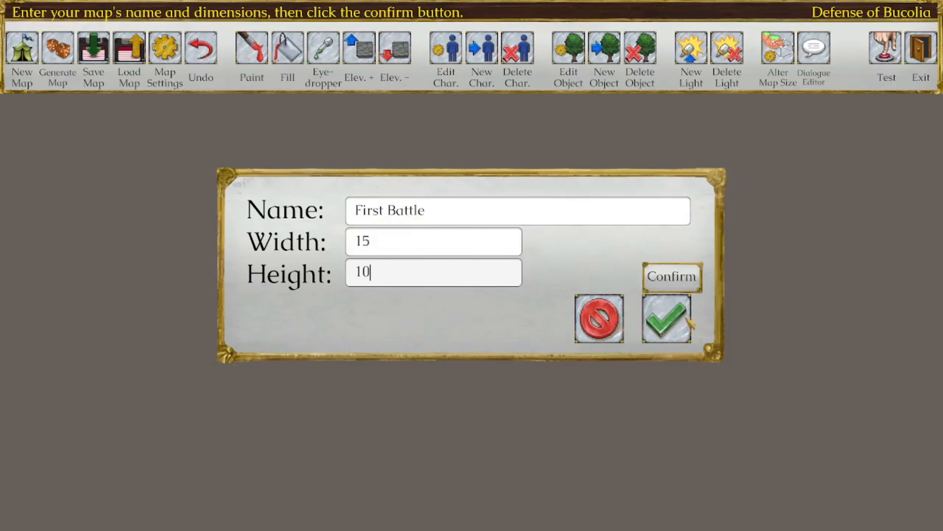
{"action": "left_click", "coordinate": [685, 324]}
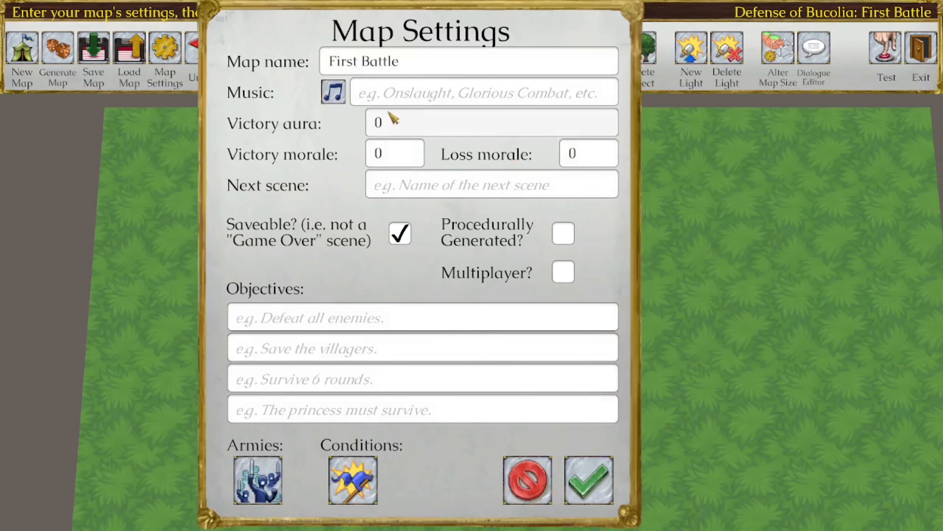
Choose Onslaught as the First Battle map's music from the music library
{"action": "left_click", "coordinate": [335, 92]}
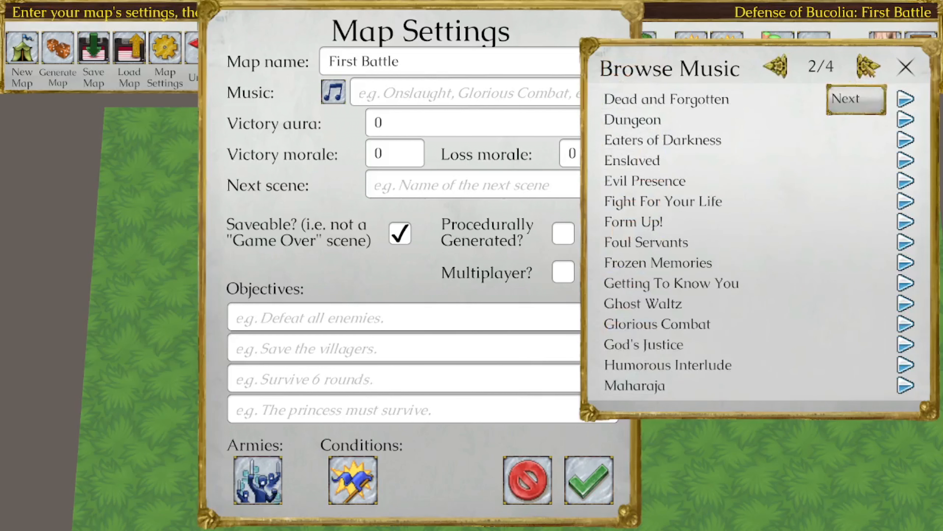
{"action": "left_click", "coordinate": [868, 67]}
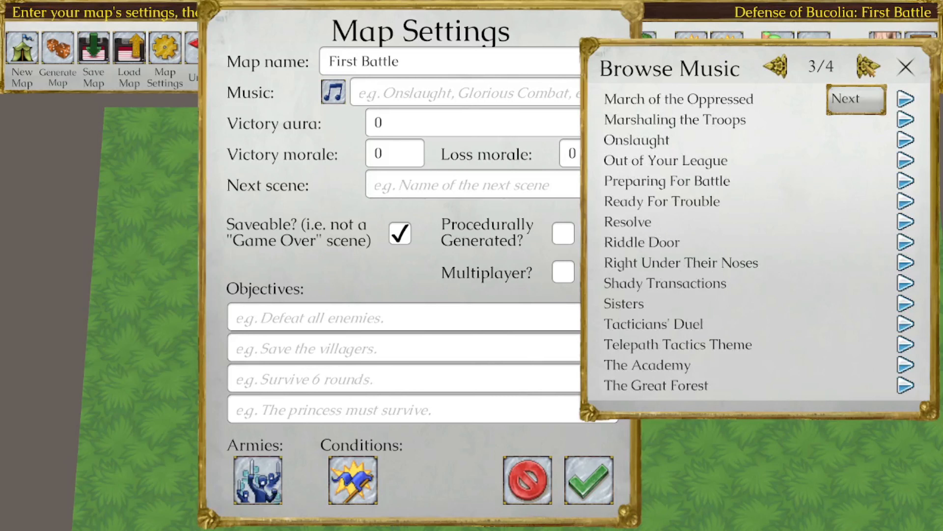
{"action": "left_click", "coordinate": [654, 141]}
{"action": "left_click", "coordinate": [906, 68]}
Set the map's victory aura to 100 and its next scene to First Victory
{"action": "left_click", "coordinate": [390, 126]}
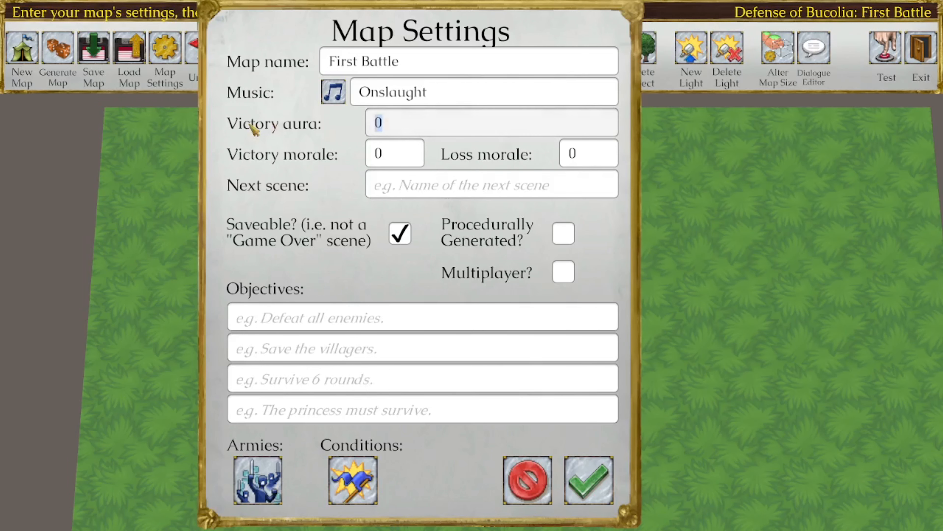
{"action": "type", "text": "100"}
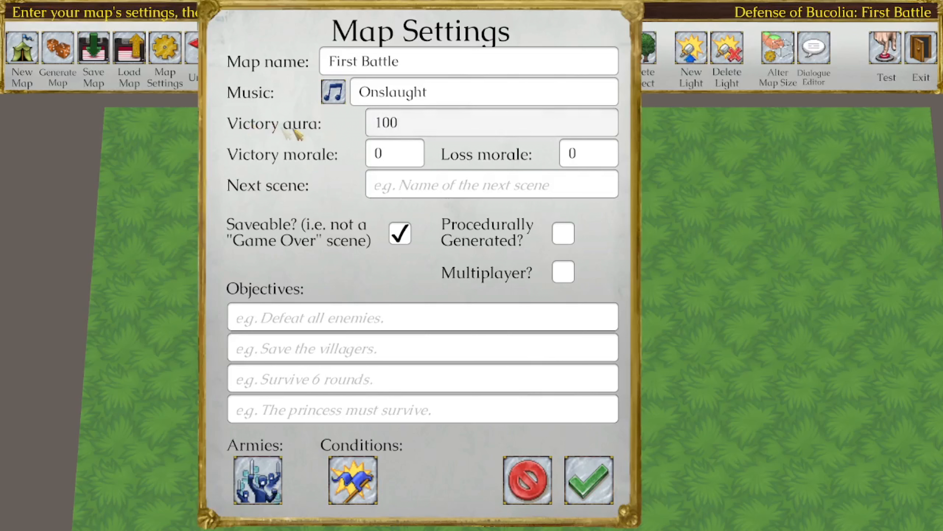
{"action": "left_click", "coordinate": [461, 188]}
{"action": "type", "text": "First Victory"}
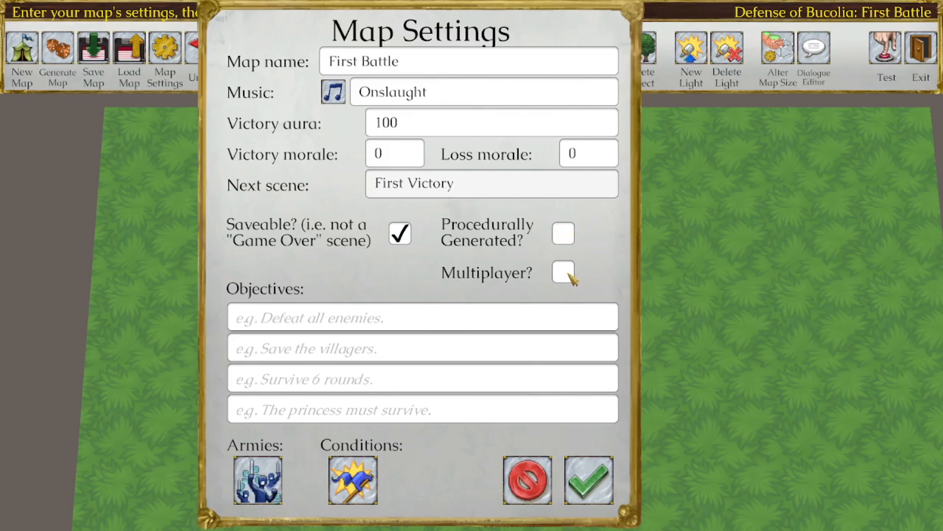
Enter "Defeat all enemies." and "Kasimir must survive!" as the map's first two objectives
{"action": "left_click", "coordinate": [365, 327]}
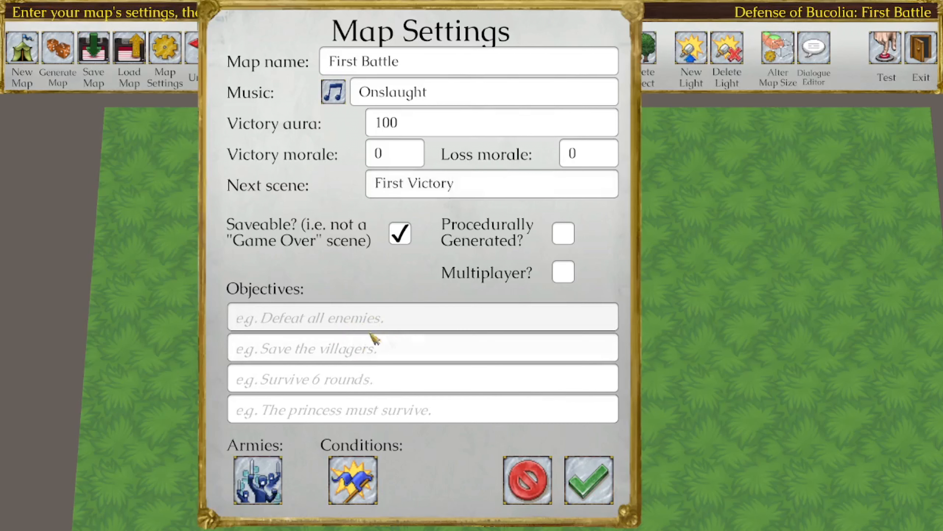
{"action": "type", "text": "Defea"}
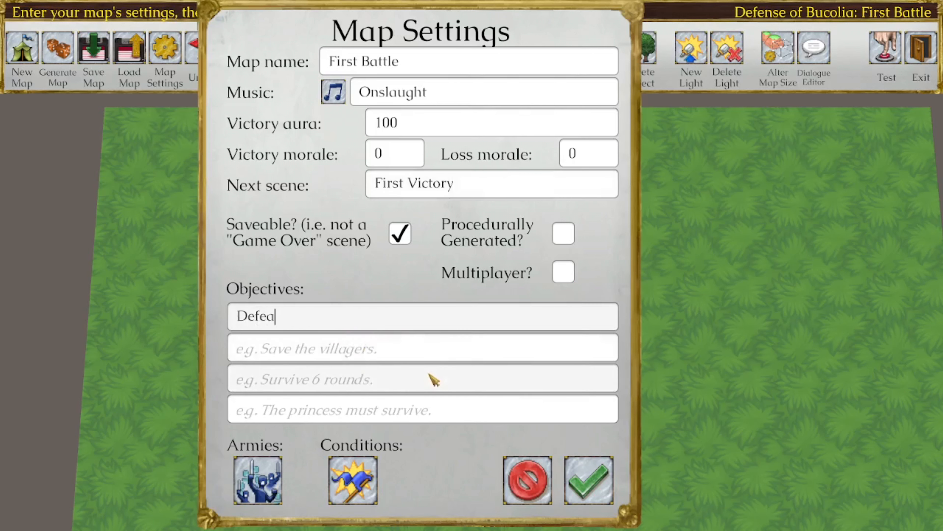
{"action": "type", "text": "t all enemies"}
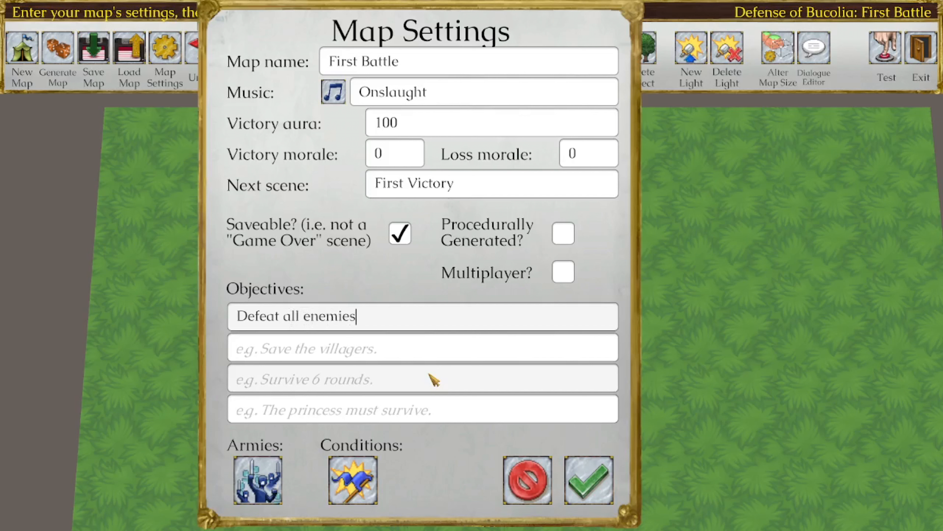
{"action": "type", "text": "."}
{"action": "key", "text": "Tab"}
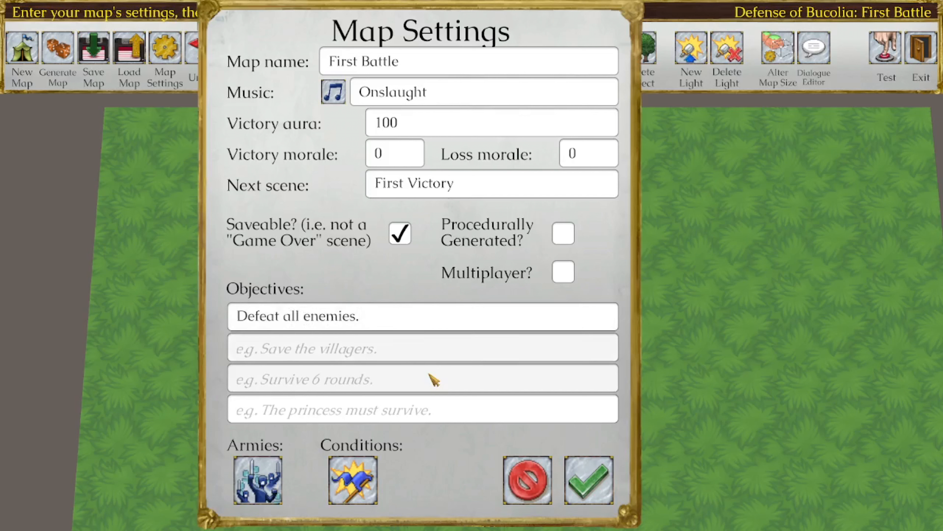
{"action": "type", "text": "Kasimir must survive!"}
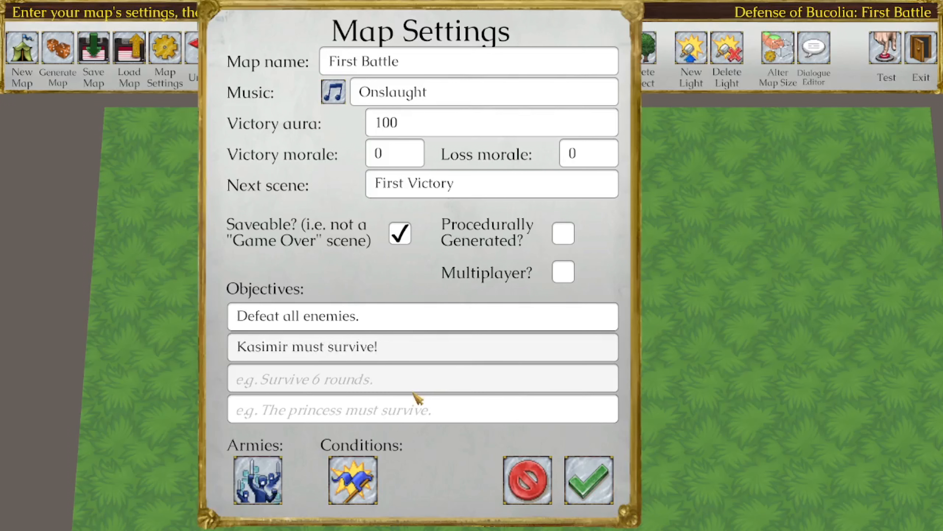
In the map's army settings, keep Army 2 AI-controlled and set its AI behavior to Unpredictable
{"action": "left_click", "coordinate": [253, 490]}
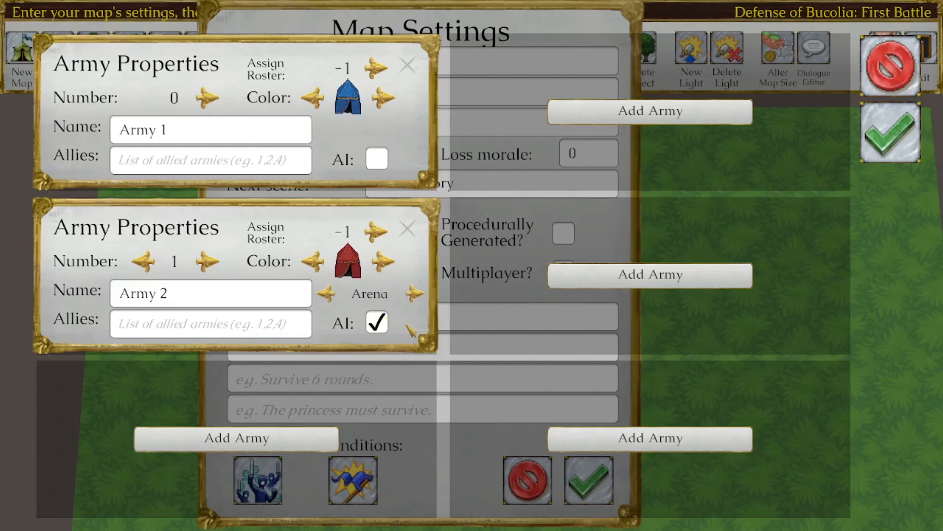
{"action": "left_click", "coordinate": [375, 327]}
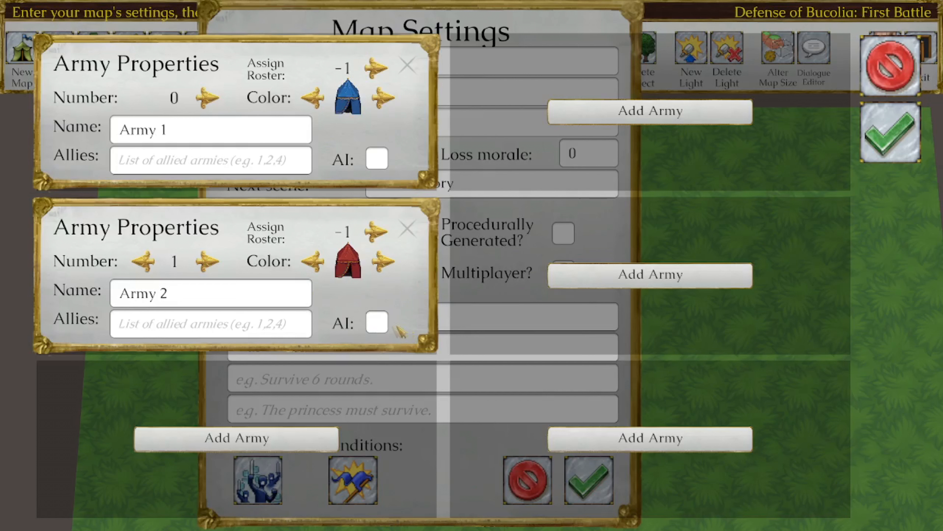
{"action": "left_click", "coordinate": [381, 326]}
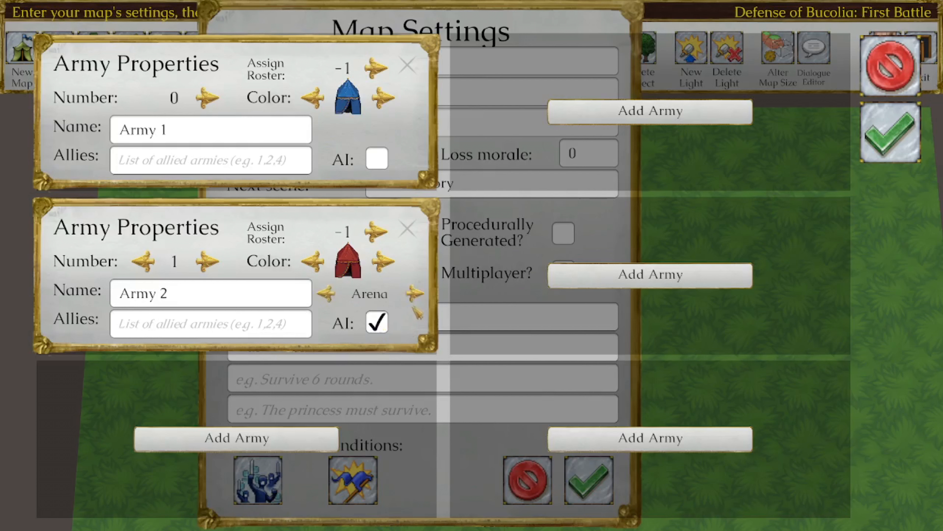
{"action": "left_click", "coordinate": [416, 295]}
{"action": "left_click", "coordinate": [415, 295]}
{"action": "left_click", "coordinate": [415, 295]}
{"action": "left_click", "coordinate": [415, 295]}
{"action": "left_click", "coordinate": [415, 295]}
{"action": "left_click", "coordinate": [415, 295]}
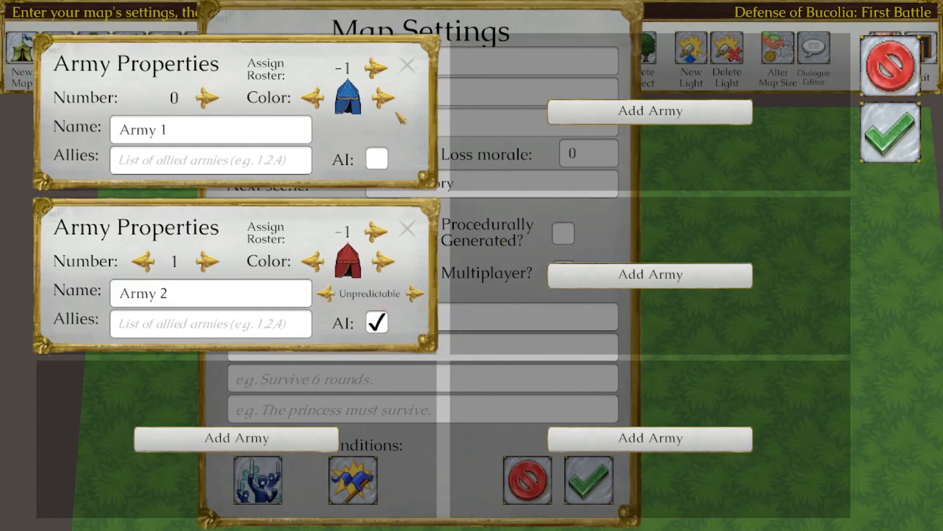
Add a third army to the map and set its AI behavior to Defensive
{"action": "left_click", "coordinate": [301, 438]}
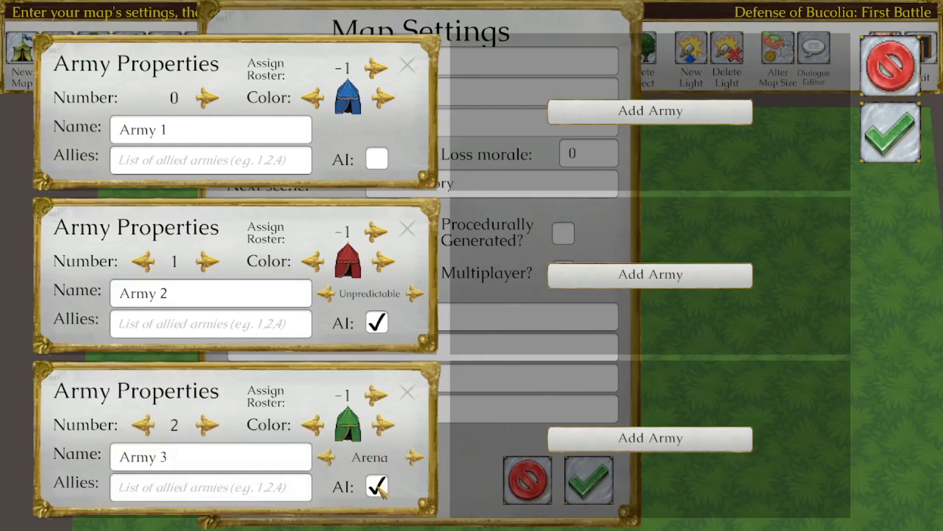
{"action": "left_click", "coordinate": [327, 457]}
{"action": "left_click", "coordinate": [326, 457]}
{"action": "left_click", "coordinate": [327, 457]}
{"action": "left_click", "coordinate": [327, 458]}
{"action": "left_click", "coordinate": [327, 458]}
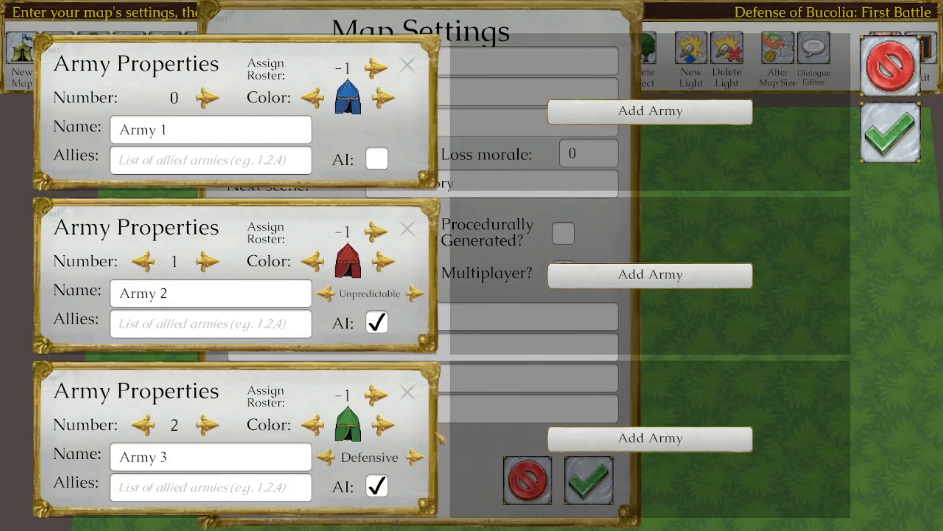
Make Army 1 and Army 3 allies by entering 2 as Army 1's ally and 0 as Army 3's ally
{"action": "left_click", "coordinate": [244, 162]}
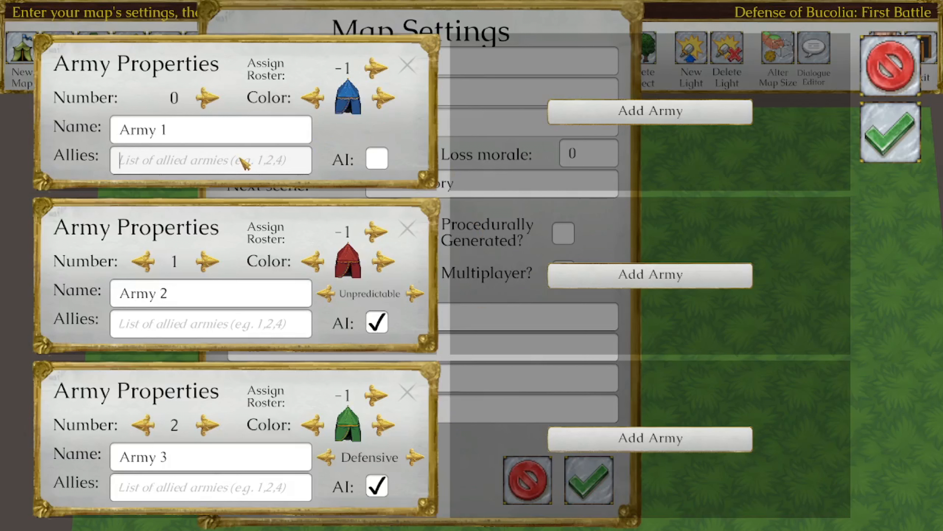
{"action": "type", "text": "2"}
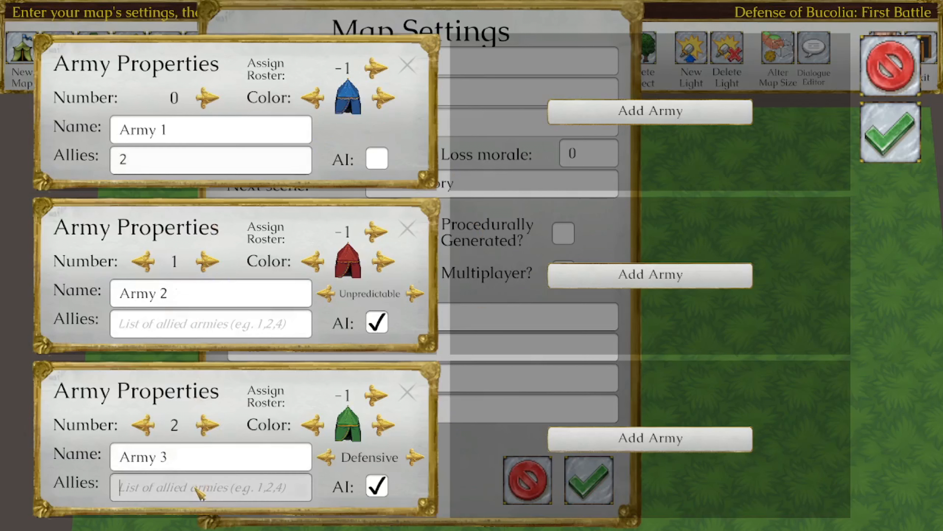
{"action": "left_click", "coordinate": [194, 487]}
{"action": "type", "text": "0"}
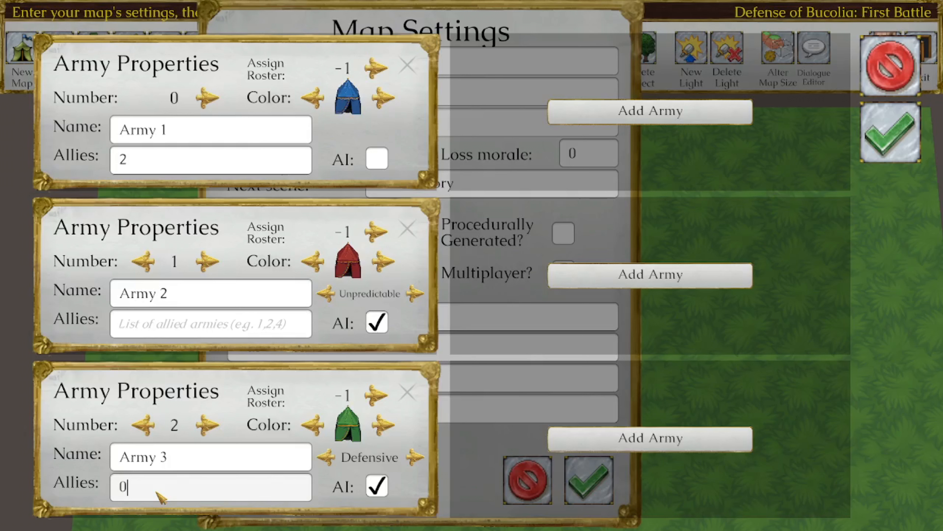
Remove Army 3 and clear Army 1's allies, confirming the army settings
{"action": "left_click", "coordinate": [407, 393]}
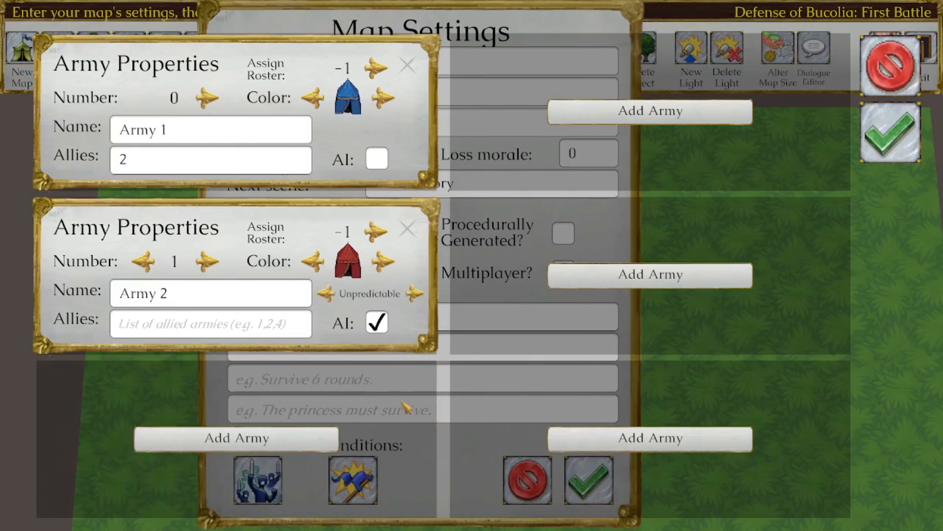
{"action": "left_click", "coordinate": [186, 153]}
{"action": "key", "text": "BackSpace"}
{"action": "left_click", "coordinate": [908, 143]}
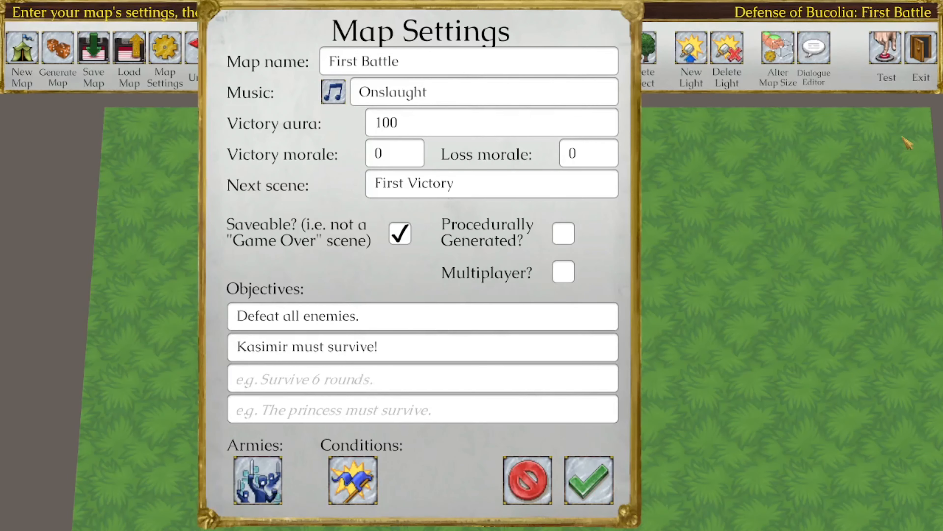
Add a Protect Char condition for army 0 and the character Kasimir Potatohut, and save the map settings
{"action": "left_click", "coordinate": [351, 479]}
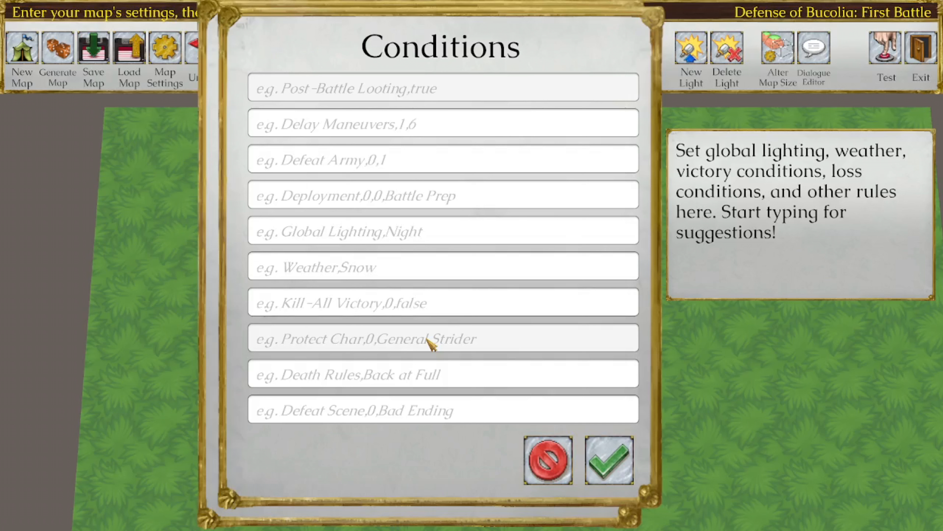
{"action": "type", "text": "Protect"}
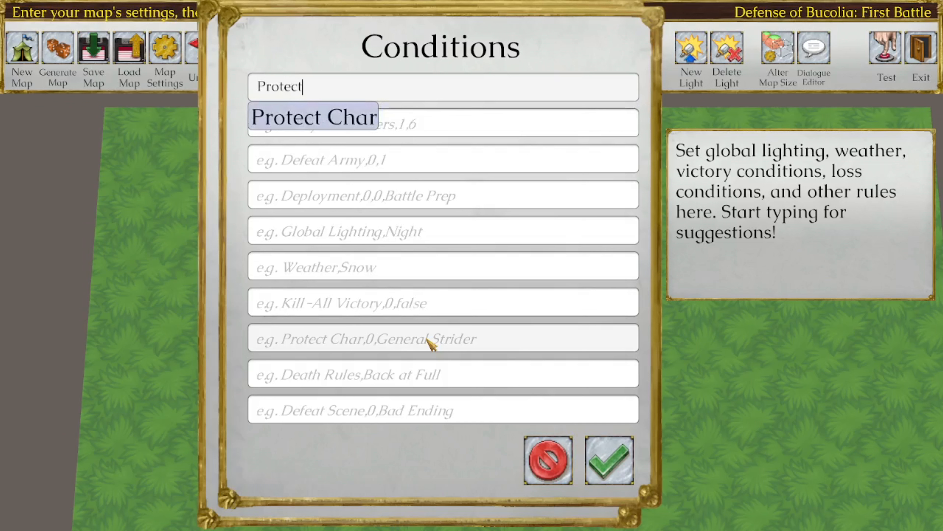
{"action": "left_click", "coordinate": [312, 119]}
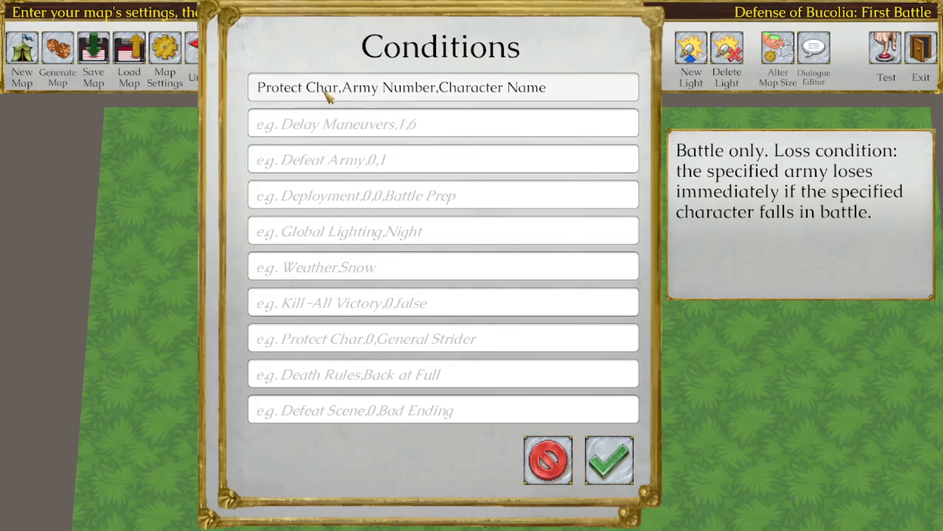
{"action": "left_click", "coordinate": [345, 91]}
{"action": "left_click_drag", "start_coordinate": [346, 92], "coordinate": [431, 94]}
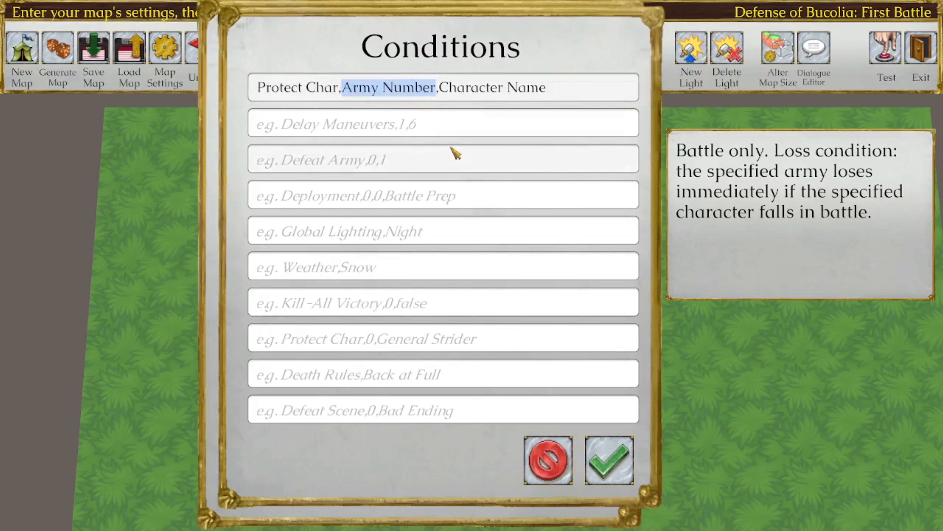
{"action": "type", "text": "0"}
{"action": "key", "text": "shift+End"}
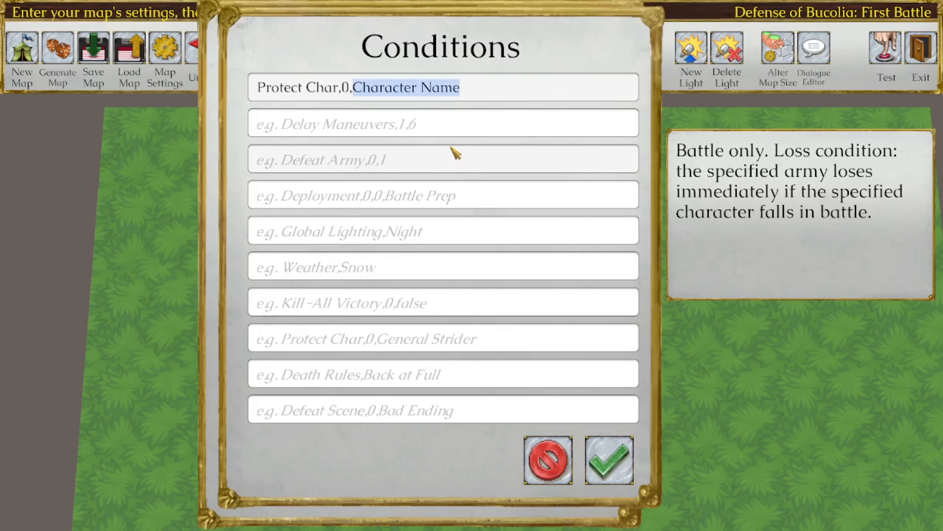
{"action": "type", "text": "Kasimir "}
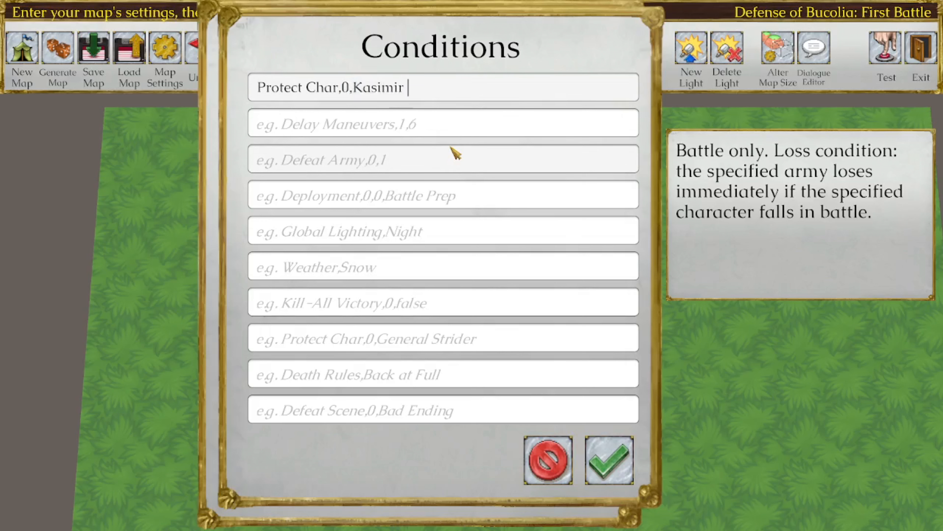
{"action": "type", "text": "Potatohut"}
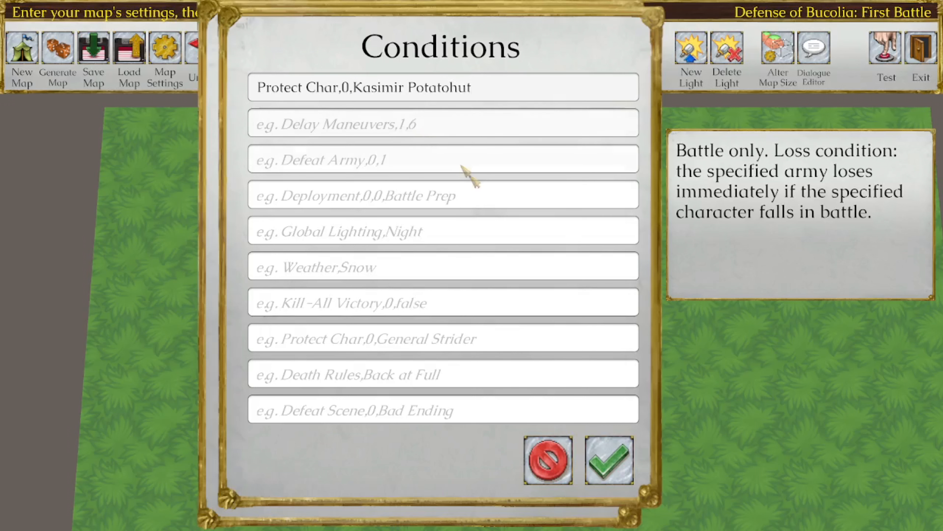
{"action": "left_click", "coordinate": [621, 469]}
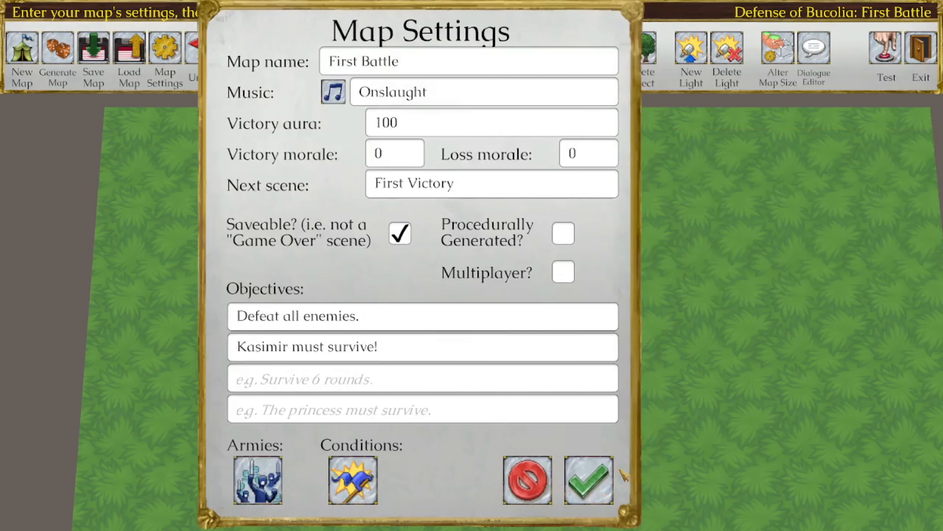
{"action": "left_click", "coordinate": [591, 479]}
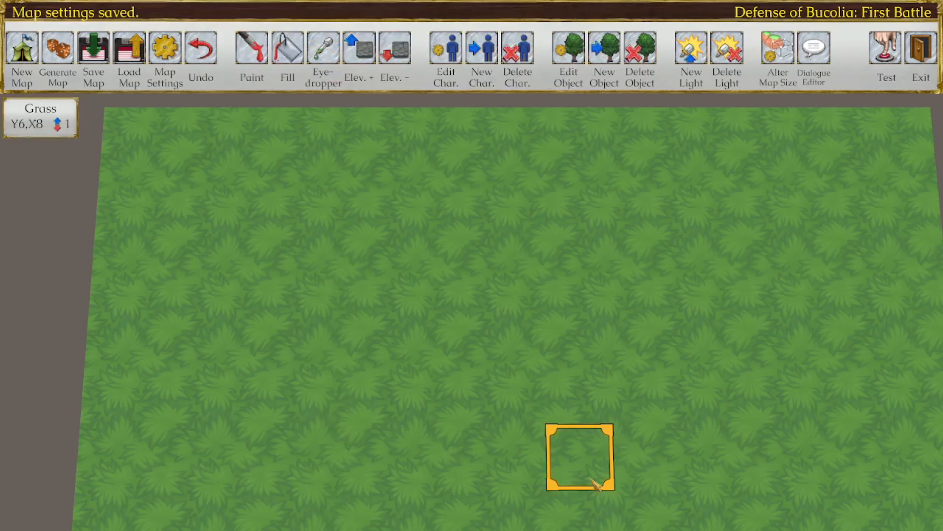
Paint a block of Castle terrain along the map's back edge, covering tiles X4 to X10 and Y0 to Y2
{"action": "scroll", "coordinate": [592, 415], "scroll_direction": "down", "scroll_amount": 3}
{"action": "middle_click_drag", "start_coordinate": [593, 416], "coordinate": [543, 411]}
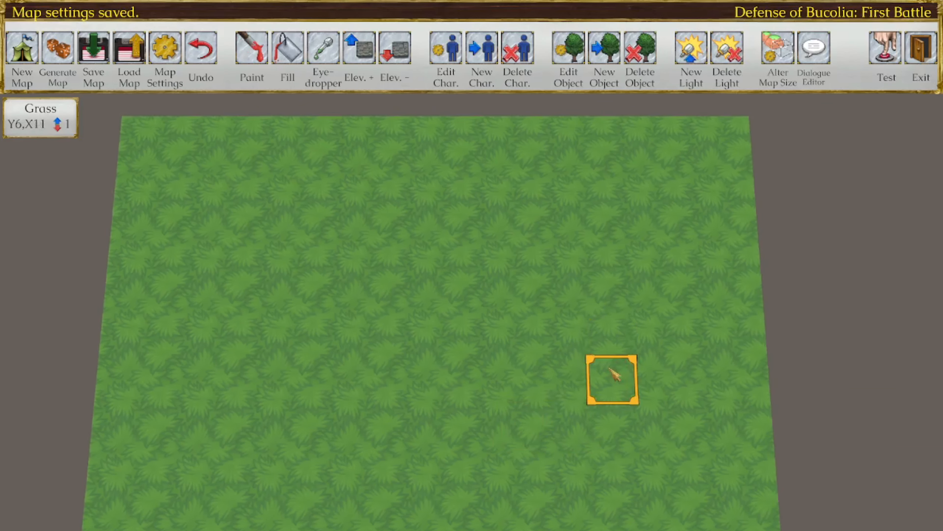
{"action": "left_click", "coordinate": [252, 56]}
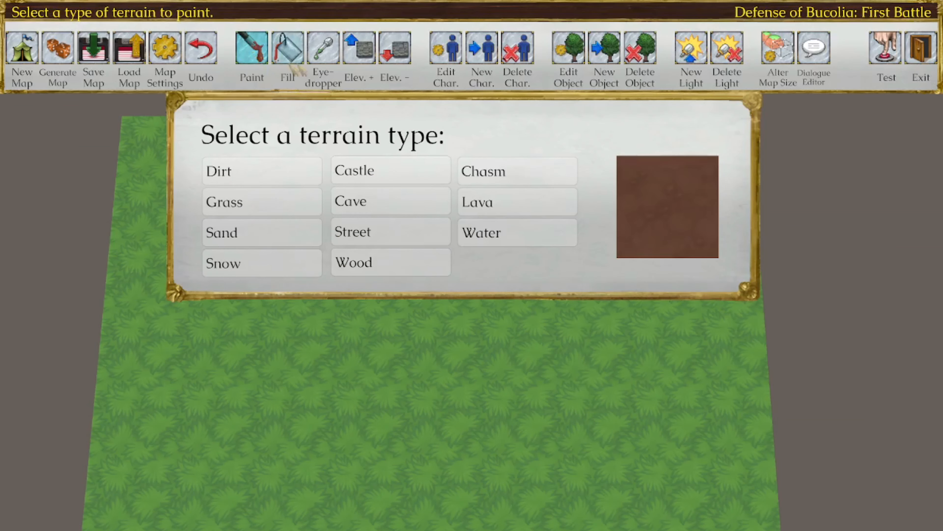
{"action": "left_click", "coordinate": [409, 177]}
{"action": "mouse_move", "coordinate": [331, 139]}
{"action": "left_mouse_down"}
{"action": "mouse_move", "coordinate": [308, 137]}
{"action": "mouse_move", "coordinate": [306, 211]}
{"action": "mouse_move", "coordinate": [555, 205]}
{"action": "mouse_move", "coordinate": [561, 135]}
{"action": "mouse_move", "coordinate": [436, 135]}
{"action": "mouse_move", "coordinate": [352, 175]}
{"action": "mouse_move", "coordinate": [562, 179]}
{"action": "left_mouse_up"}
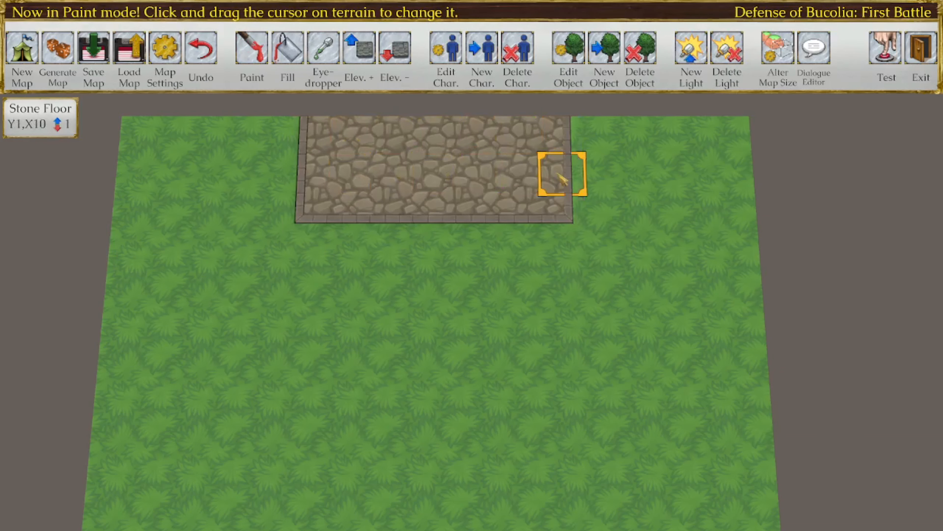
Place CastleWallVertical objects along both sides of the stone floor, at X4 and X10 in rows Y0 and Y1
{"action": "left_click", "coordinate": [604, 48]}
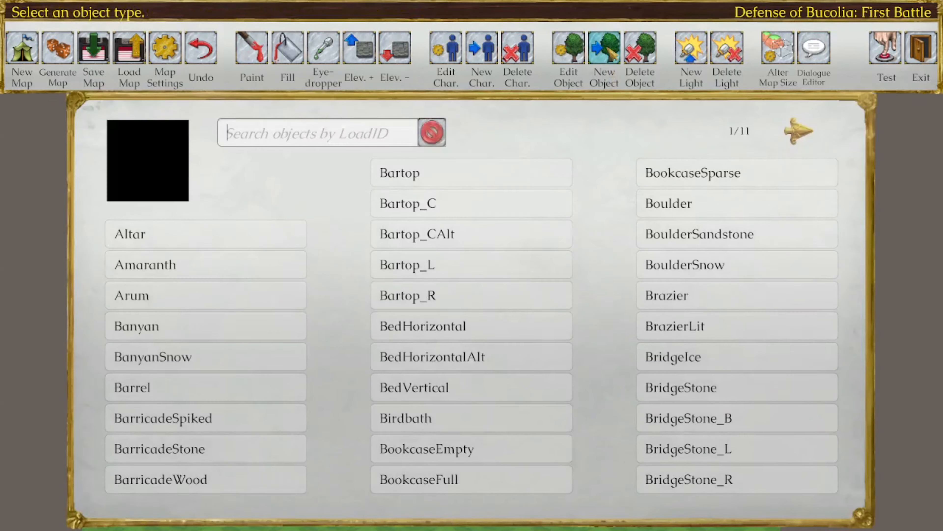
{"action": "type", "text": "wall"}
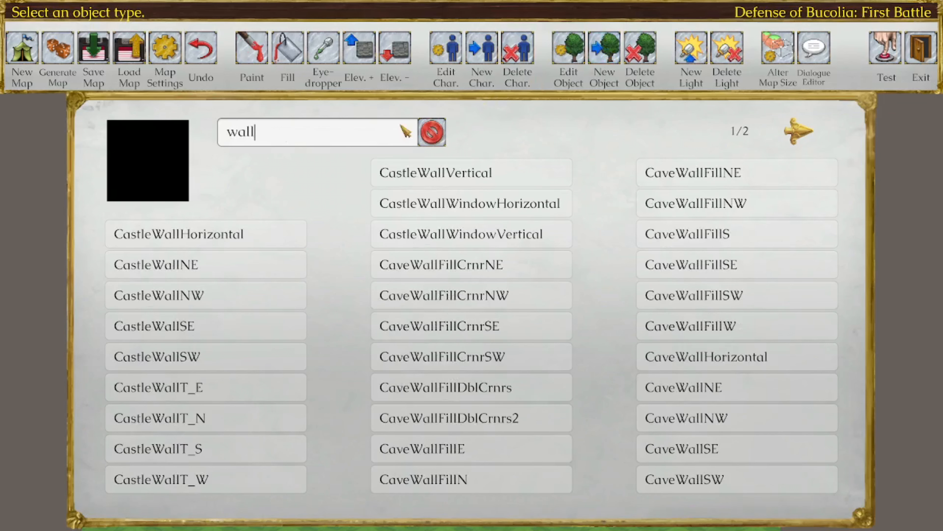
{"action": "left_click", "coordinate": [448, 174]}
{"action": "left_click", "coordinate": [310, 172]}
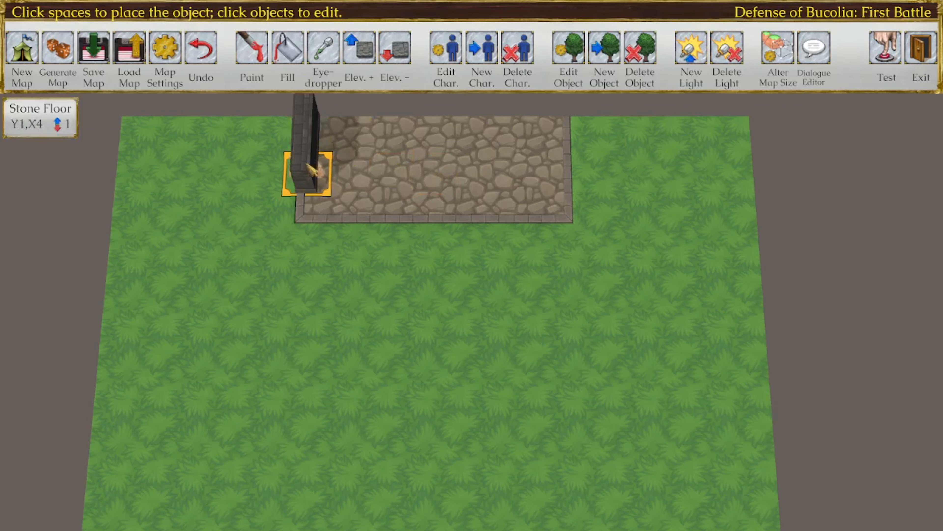
{"action": "left_click", "coordinate": [576, 145]}
{"action": "left_click", "coordinate": [577, 173]}
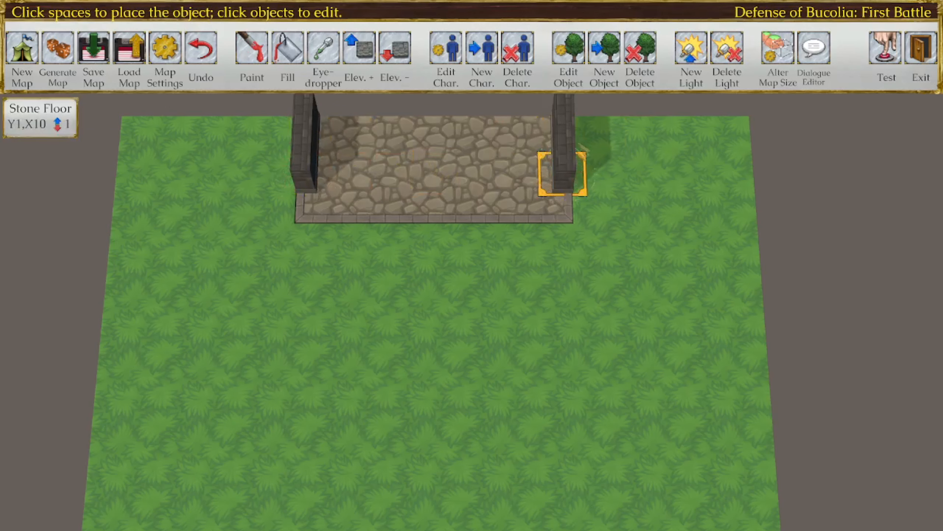
Place a CastleWallSE corner at Y2,X10 and a CastleWallSW corner at Y2,X4 of the stone floor
{"action": "left_click", "coordinate": [605, 48]}
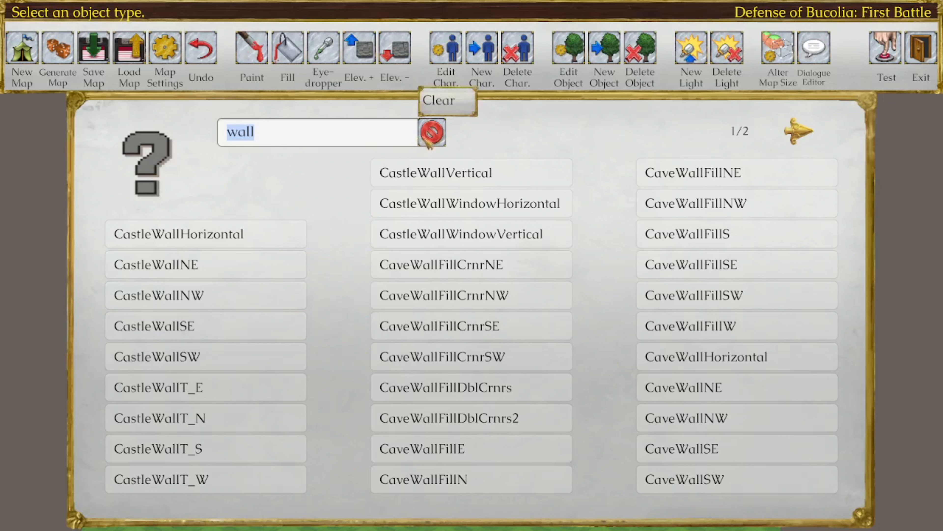
{"action": "left_click", "coordinate": [431, 132]}
{"action": "left_click", "coordinate": [317, 141]}
{"action": "type", "text": "CastleWa"}
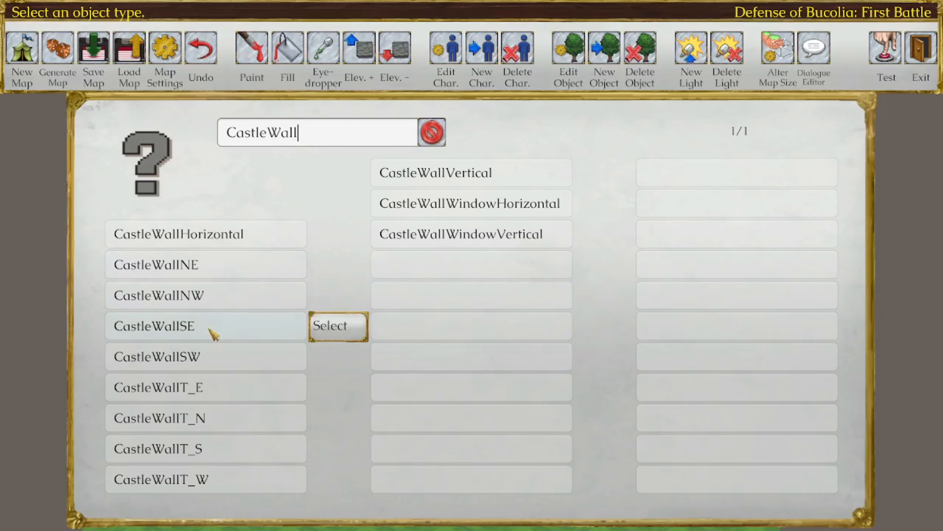
{"action": "left_click", "coordinate": [338, 326]}
{"action": "left_click", "coordinate": [562, 208]}
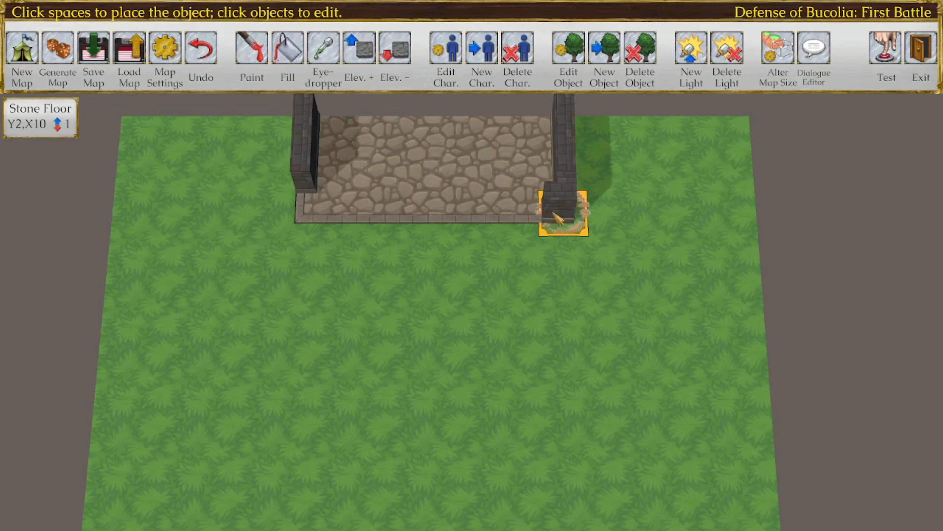
{"action": "left_click", "coordinate": [604, 48]}
{"action": "left_click", "coordinate": [338, 357]}
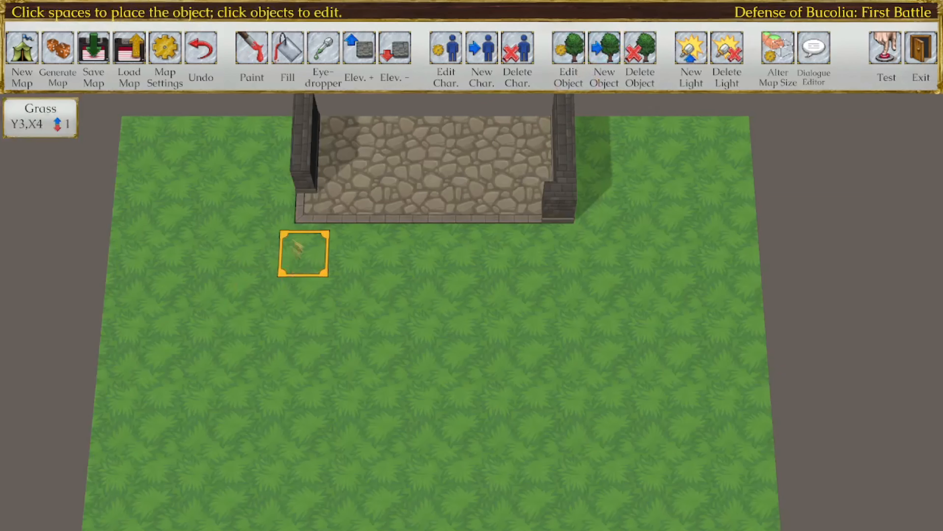
Place CastleWallWindowHorizontal walls beside the two front corners, at Y2,X5 and Y2,X9, leaving the entrance between them open
{"action": "left_click", "coordinate": [605, 47]}
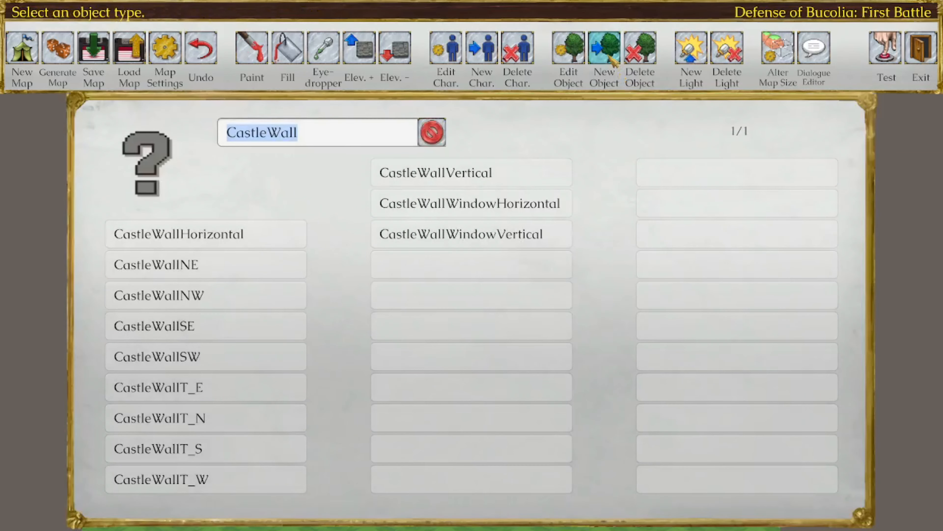
{"action": "mouse_move", "coordinate": [252, 241]}
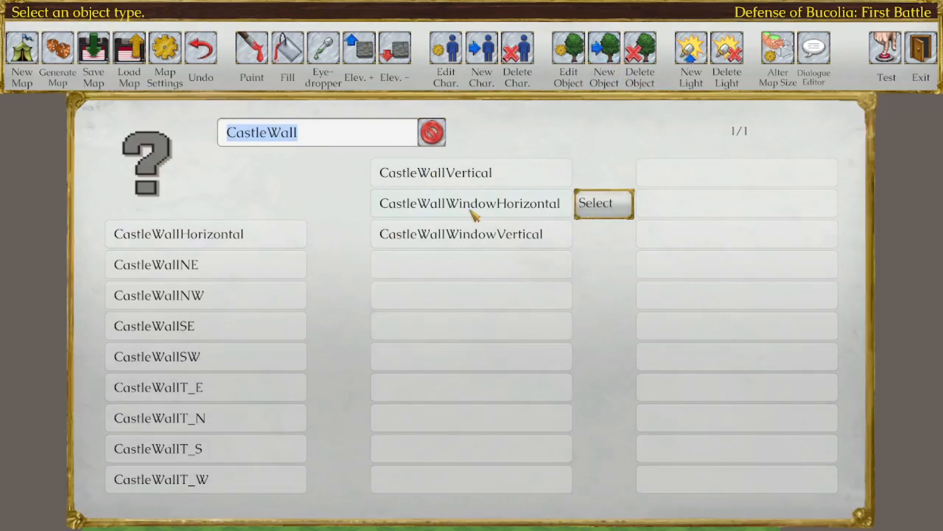
{"action": "left_click", "coordinate": [604, 202]}
{"action": "left_click", "coordinate": [347, 213]}
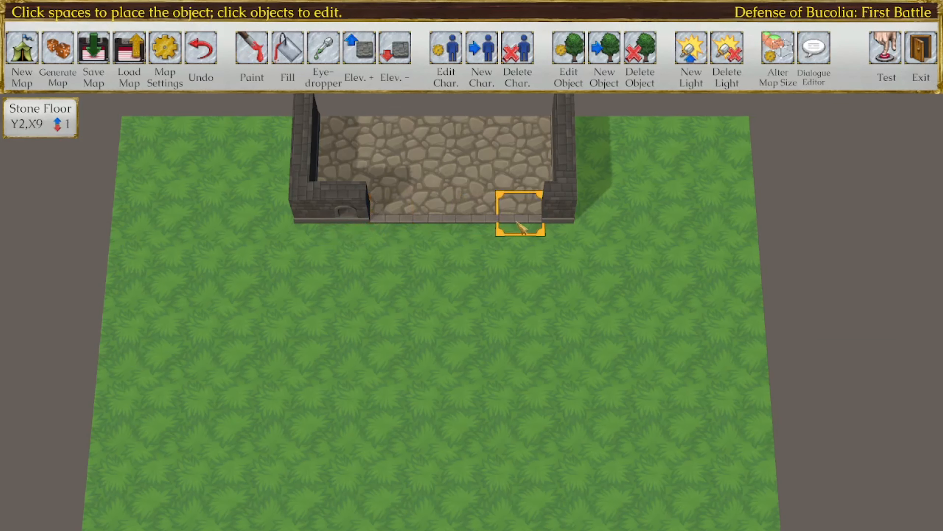
{"action": "left_click", "coordinate": [520, 212]}
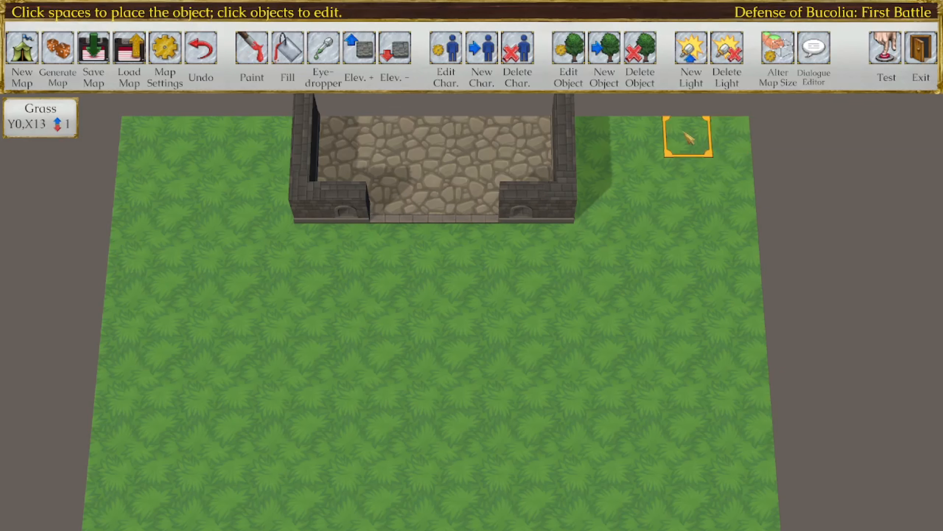
Place BarricadeWood objects on the grass: three in row Y5 at X6 to X8, one at Y4,X11 and one at Y3,X3
{"action": "left_click", "coordinate": [611, 59]}
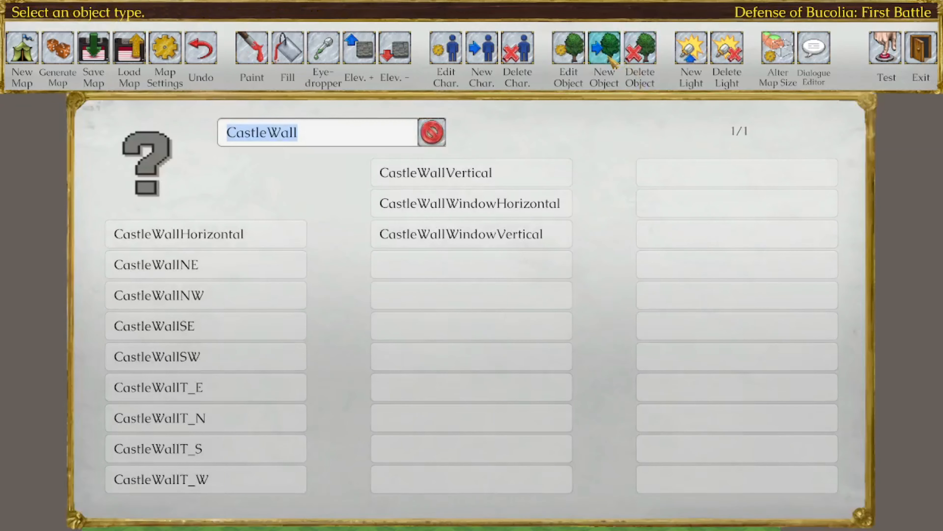
{"action": "left_click", "coordinate": [432, 132]}
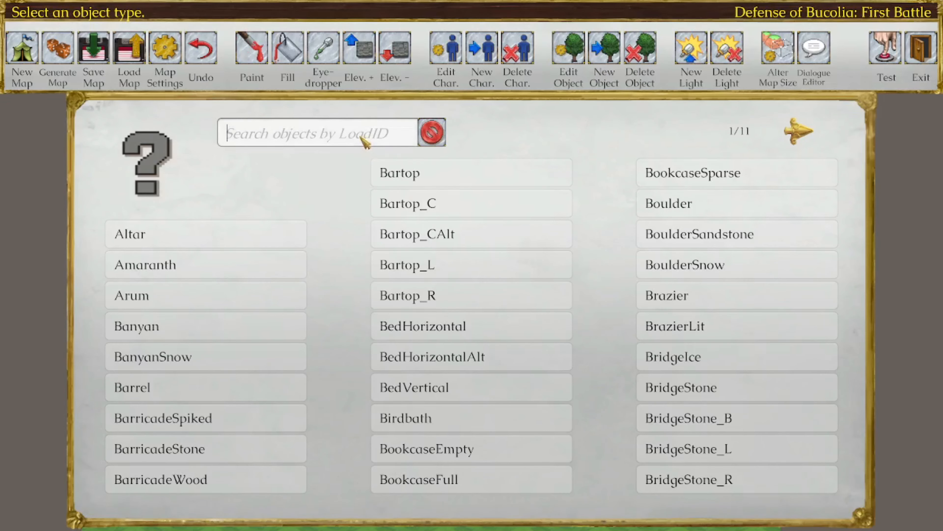
{"action": "type", "text": "bar"}
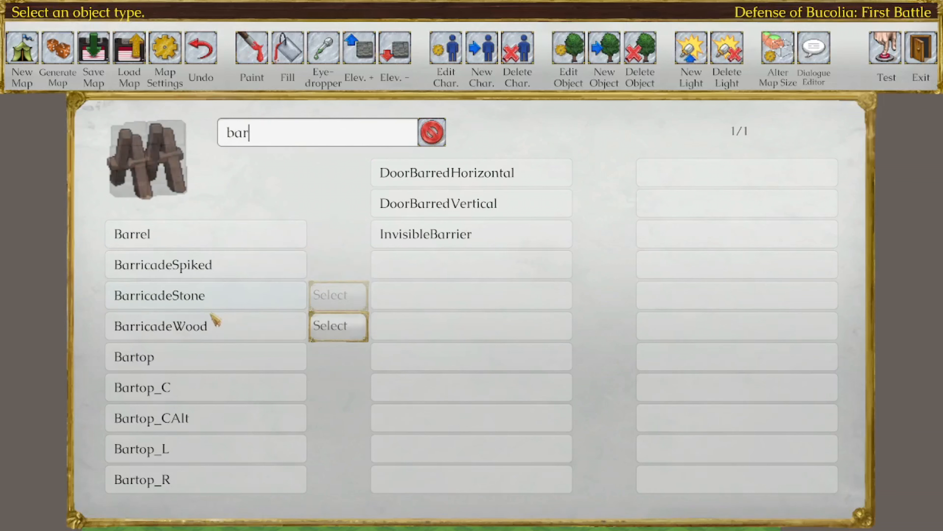
{"action": "left_click", "coordinate": [210, 328]}
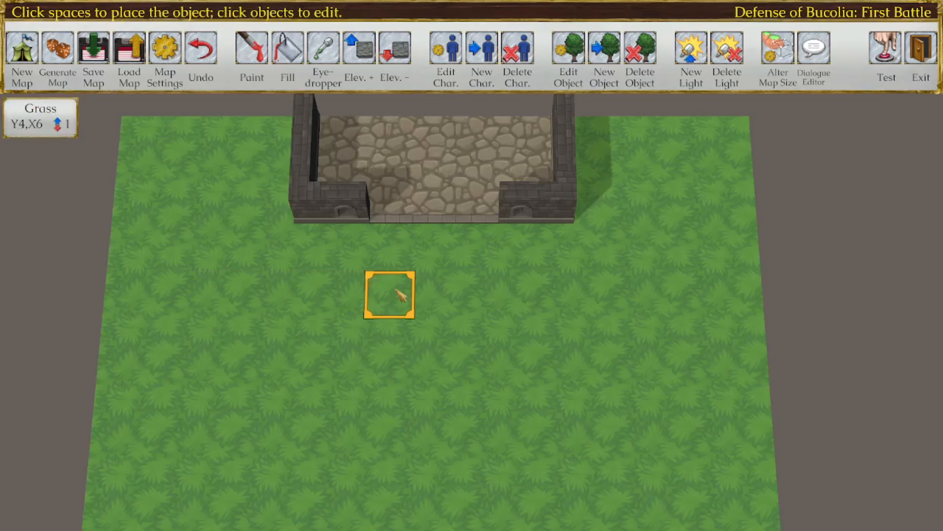
{"action": "left_click", "coordinate": [392, 336]}
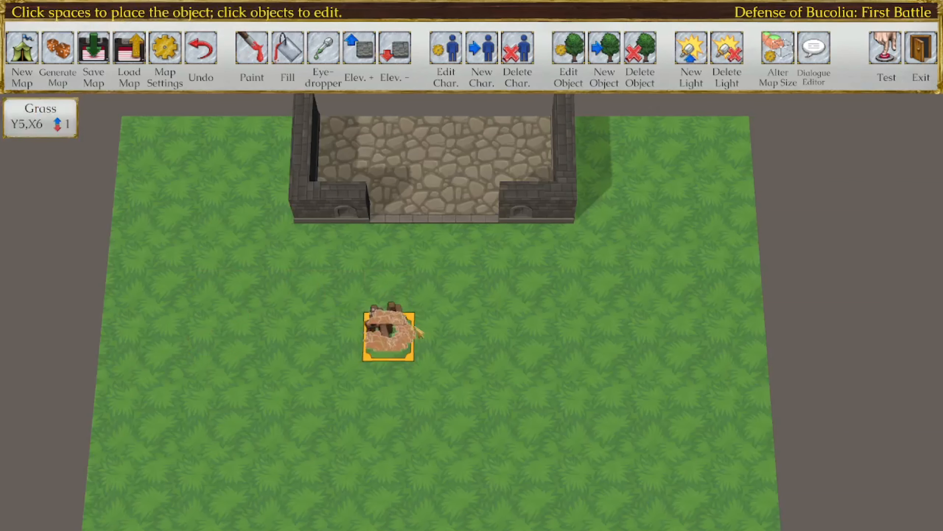
{"action": "left_click", "coordinate": [433, 337]}
{"action": "left_click", "coordinate": [476, 336]}
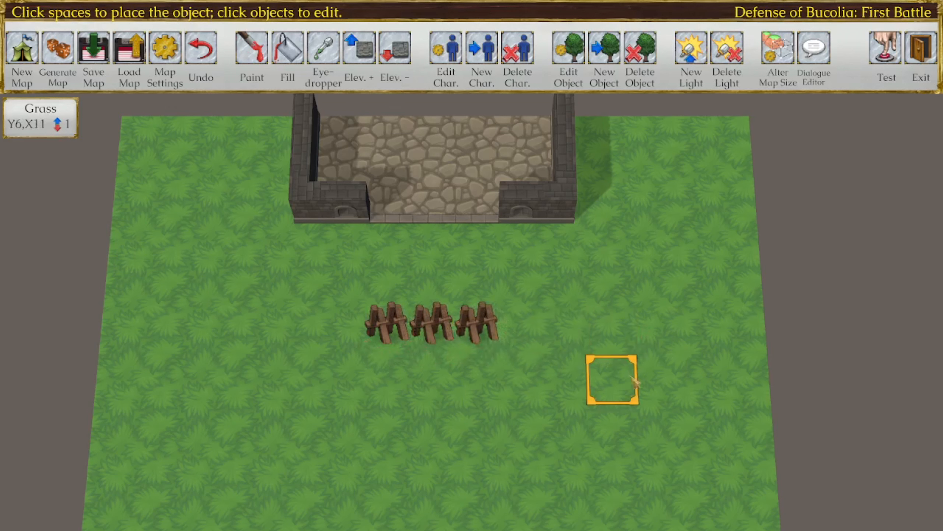
{"action": "left_click", "coordinate": [609, 299]}
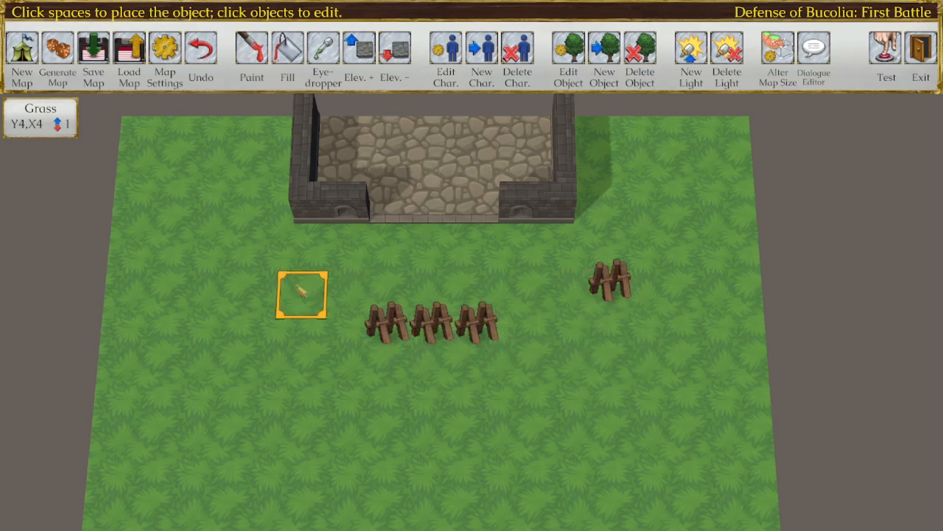
{"action": "left_click", "coordinate": [258, 253]}
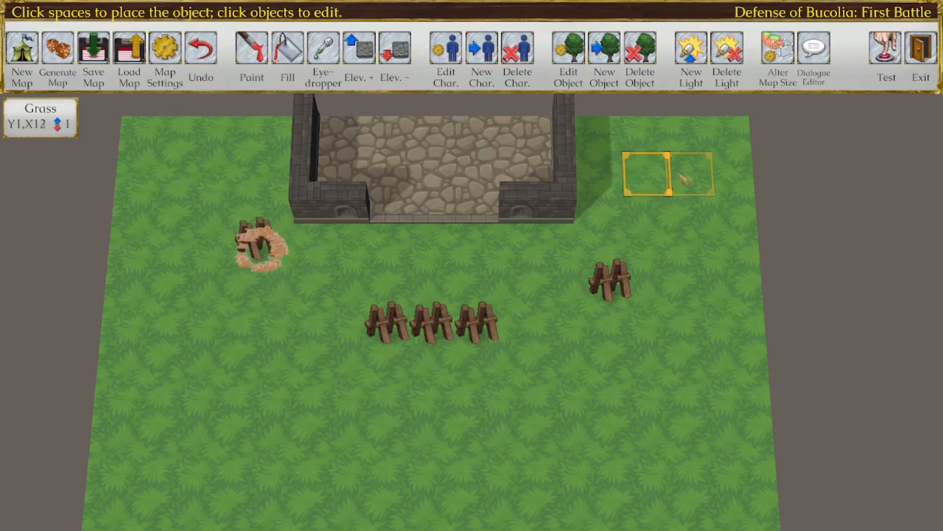
Place Tree objects on the grass at Y6,X0; Y0,X2; Y9,X13; Y4,X13; and Y8,X6
{"action": "left_click", "coordinate": [620, 59]}
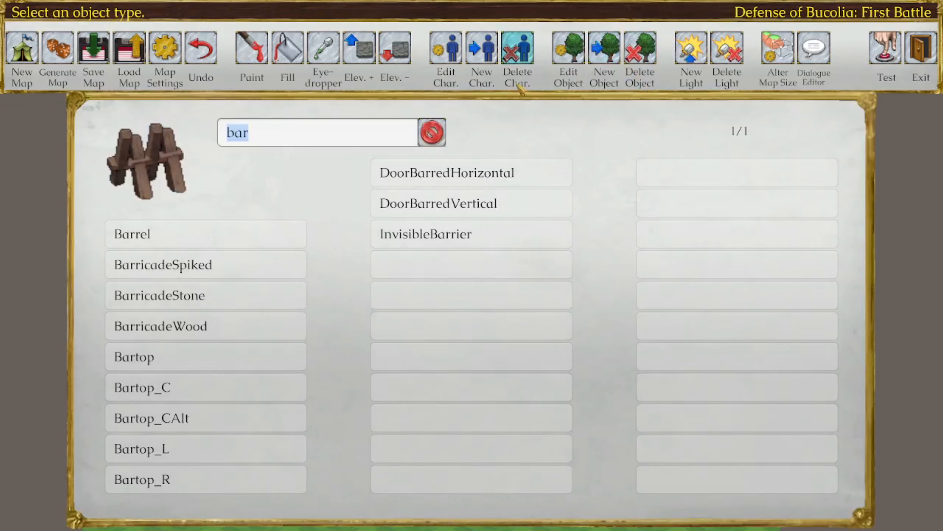
{"action": "type", "text": "tre"}
{"action": "mouse_move", "coordinate": [219, 243]}
{"action": "left_click", "coordinate": [339, 234]}
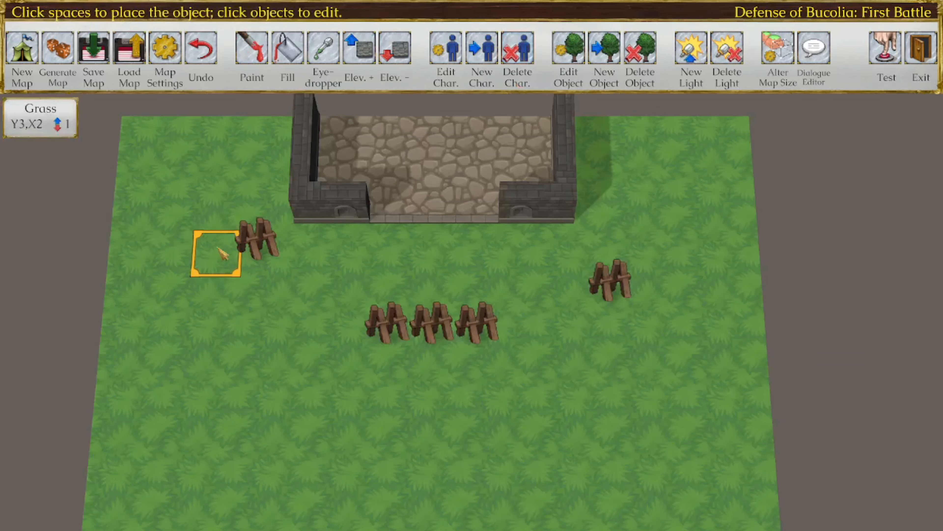
{"action": "left_click", "coordinate": [121, 368]}
{"action": "left_click", "coordinate": [221, 128]}
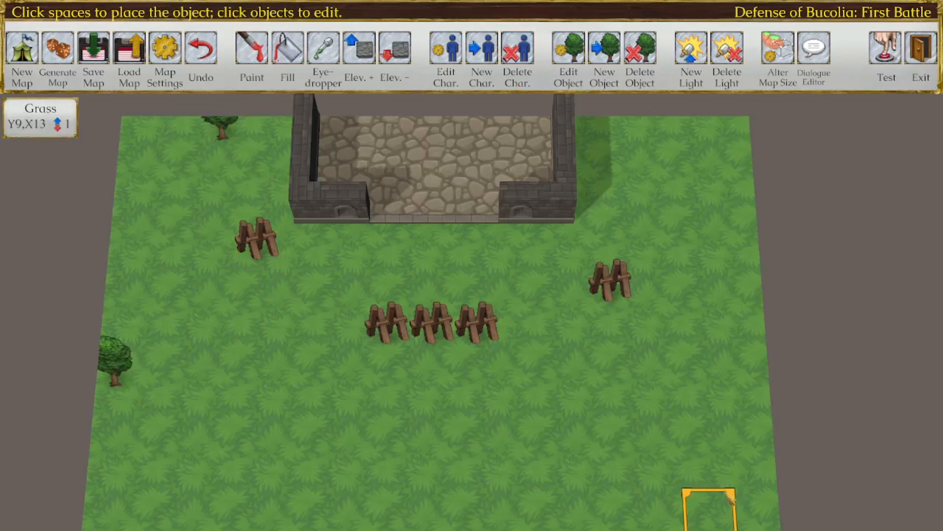
{"action": "left_click", "coordinate": [710, 501]}
{"action": "left_click", "coordinate": [714, 296]}
{"action": "left_click", "coordinate": [385, 463]}
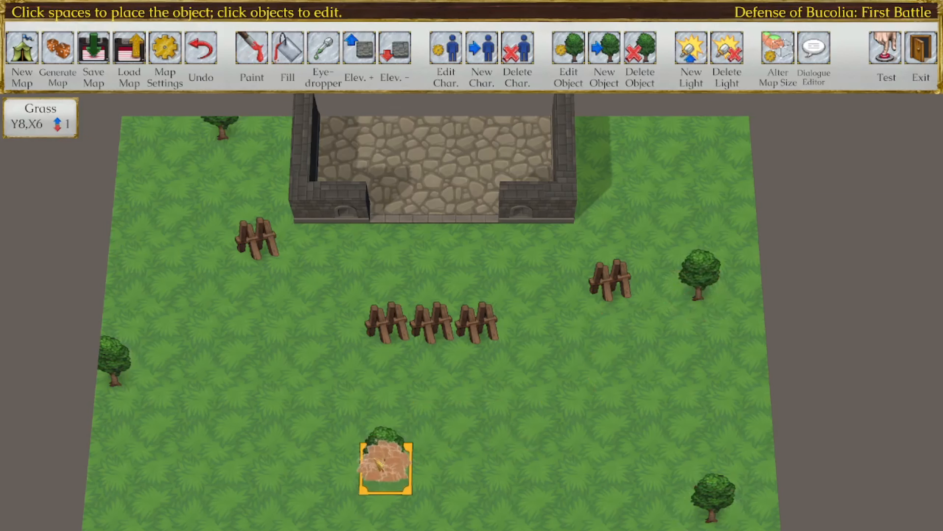
Place Bush objects on the grass at Y6,X4; Y5,X10; Y7,X10; and Y9,X1
{"action": "left_click", "coordinate": [613, 67]}
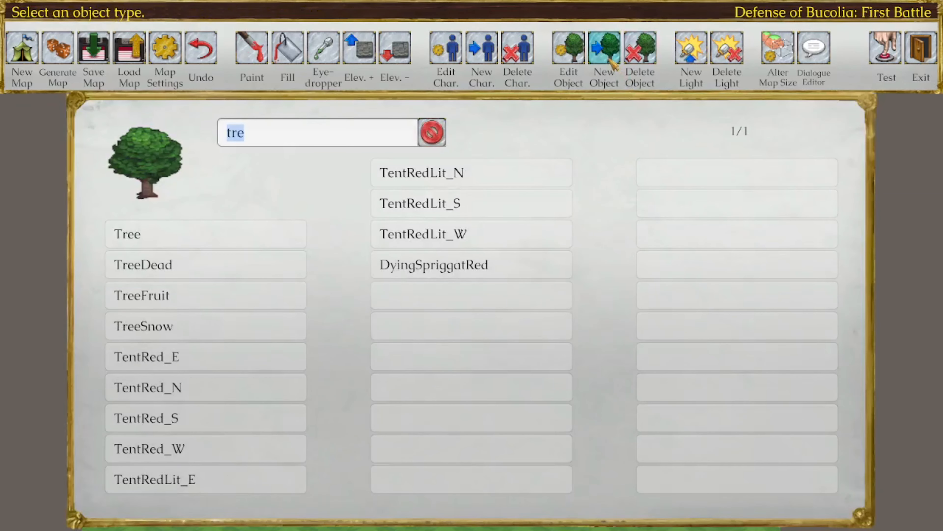
{"action": "type", "text": "bush"}
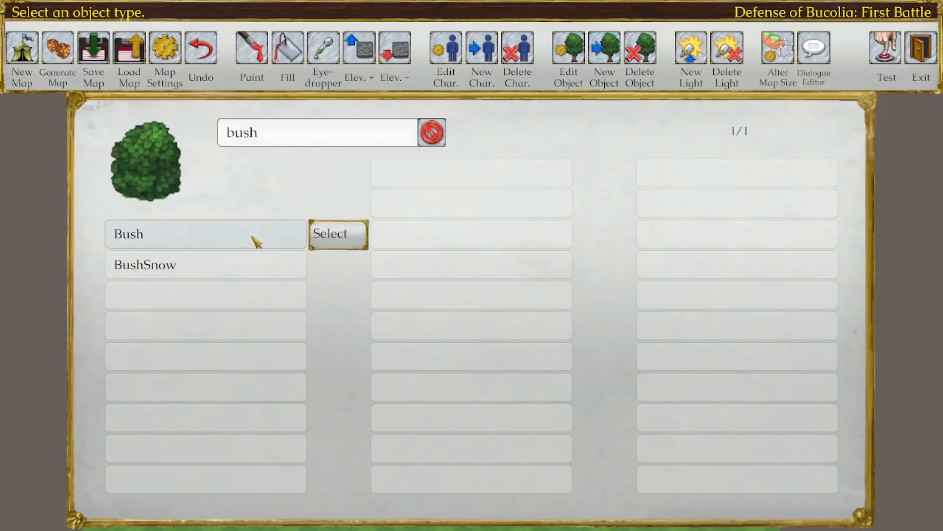
{"action": "left_click", "coordinate": [336, 234]}
{"action": "middle_click_drag", "start_coordinate": [481, 369], "coordinate": [484, 342]}
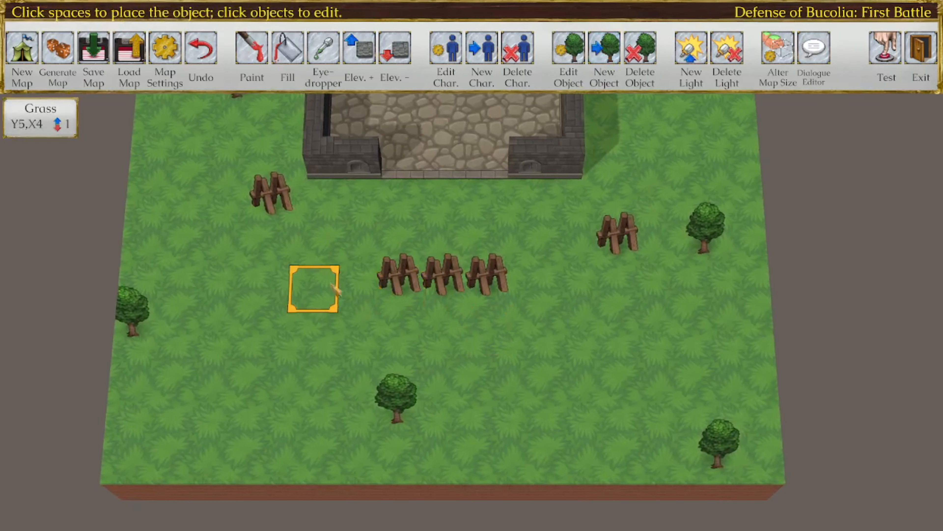
{"action": "left_click", "coordinate": [328, 315]}
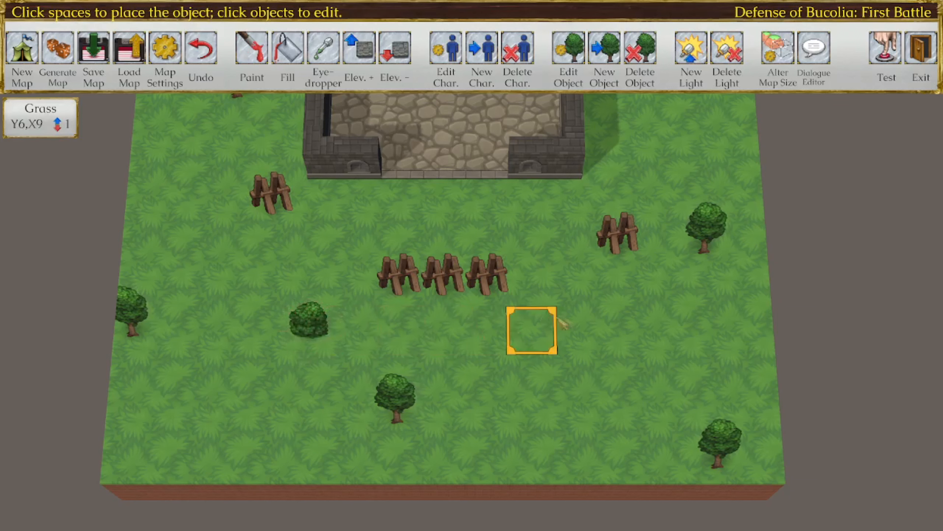
{"action": "left_click", "coordinate": [576, 371]}
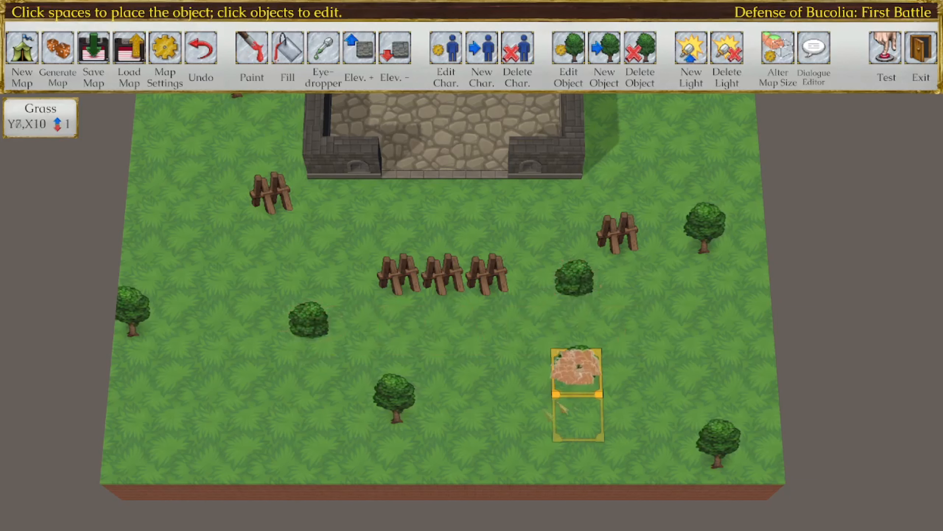
{"action": "left_click", "coordinate": [167, 459]}
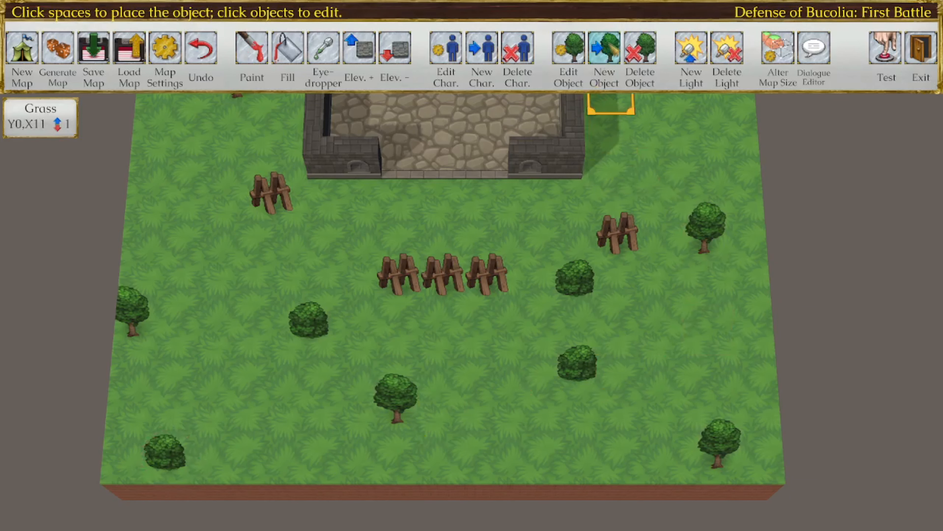
Place Amaranth plants at opposite edges of the grass, one at Y2,X0 and one at Y7,X14
{"action": "left_click", "coordinate": [604, 49]}
{"action": "type", "text": "ama"}
{"action": "left_click", "coordinate": [260, 237]}
{"action": "left_click", "coordinate": [337, 233]}
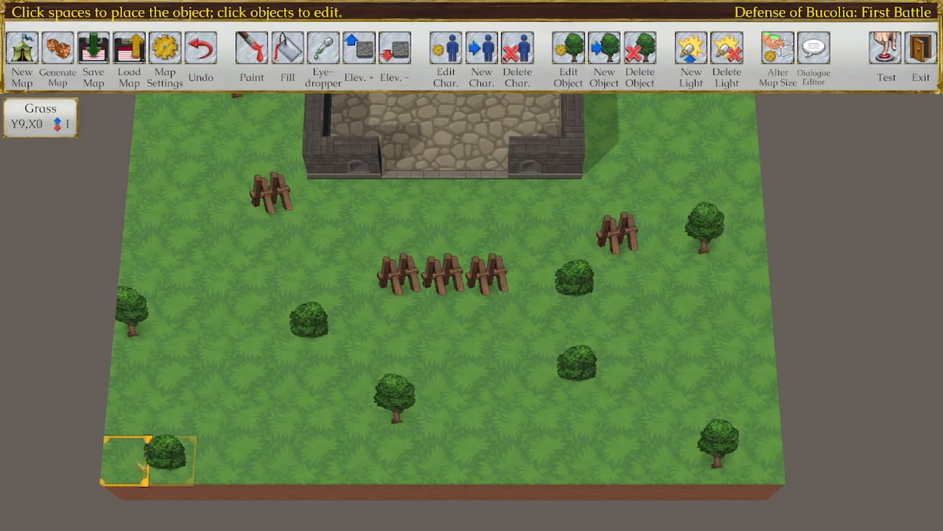
{"action": "left_click", "coordinate": [147, 161]}
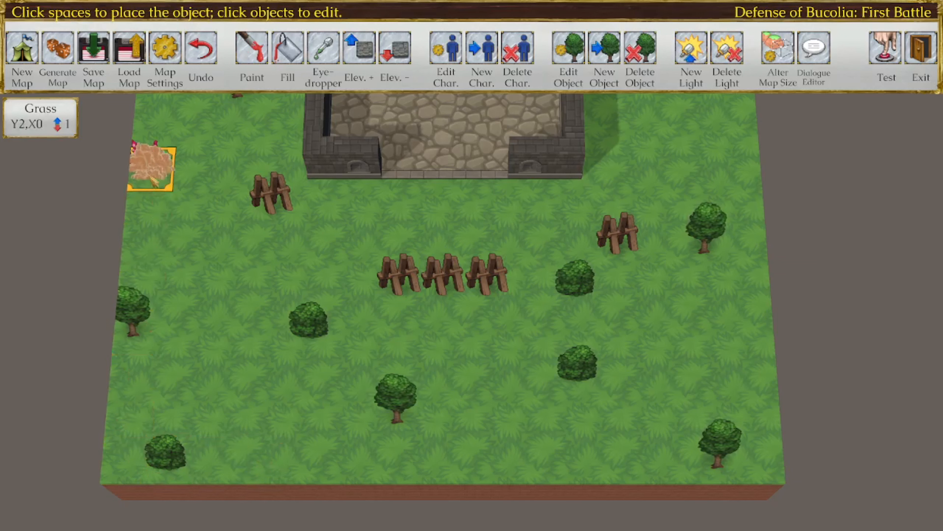
{"action": "left_click", "coordinate": [779, 389]}
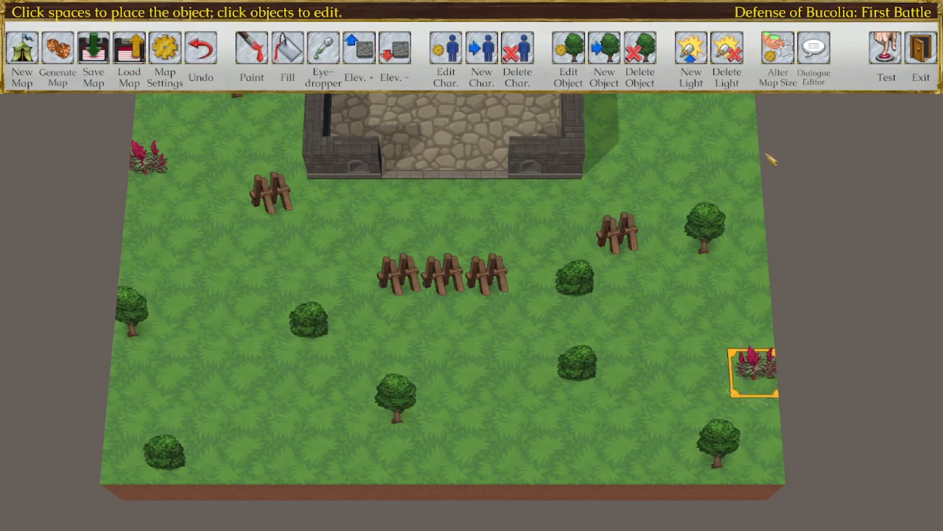
Place a Boulder on the grass at Y0,X11, just outside the castle's side wall
{"action": "middle_click_drag", "start_coordinate": [638, 294], "coordinate": [658, 304]}
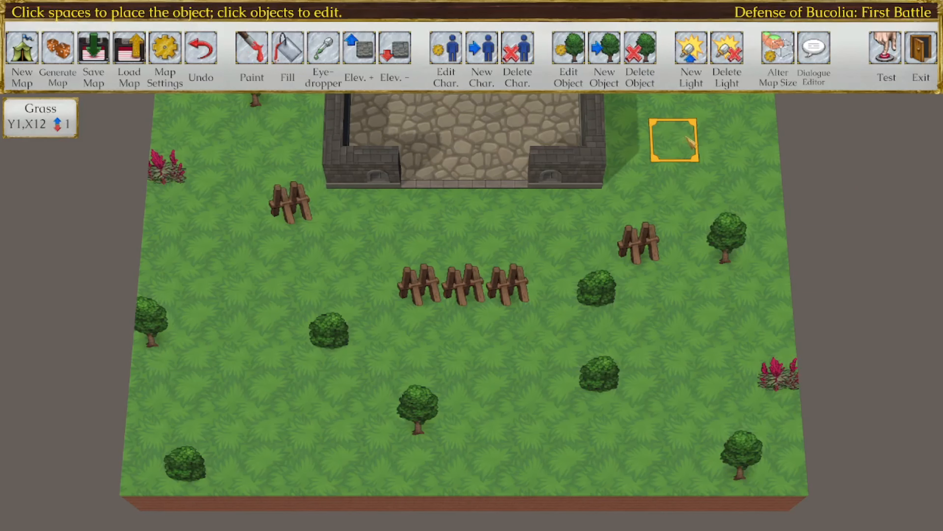
{"action": "left_click", "coordinate": [613, 63]}
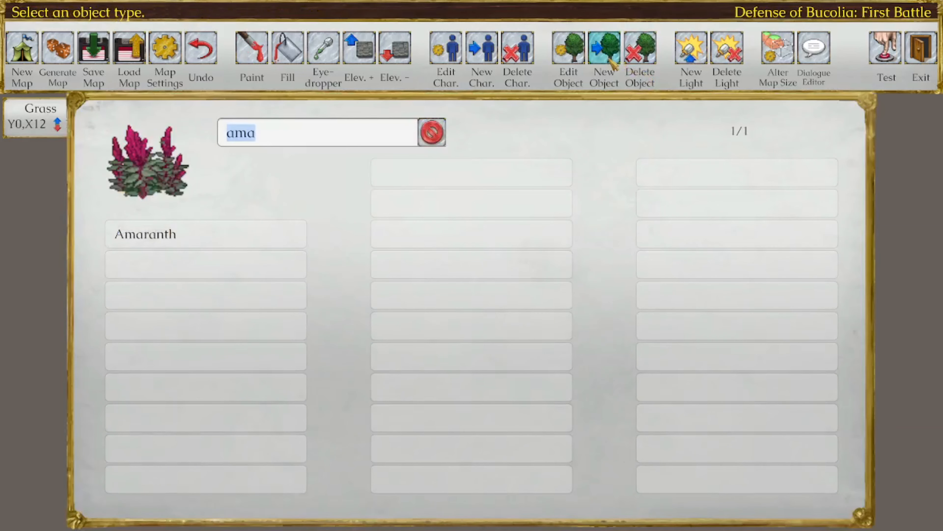
{"action": "type", "text": "bou"}
{"action": "left_click", "coordinate": [267, 234]}
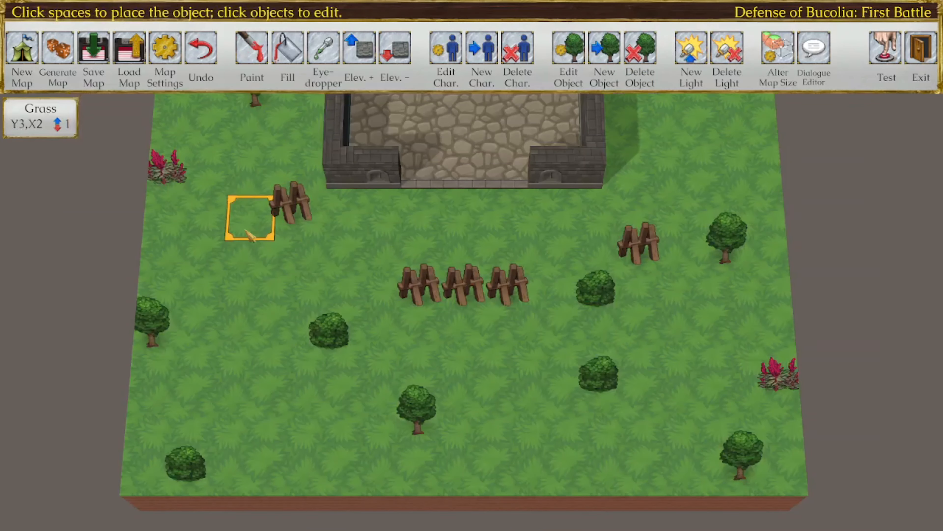
{"action": "left_click", "coordinate": [632, 111]}
Place a Chest in the far corner of the grass at Y0,X14
{"action": "middle_click_drag", "start_coordinate": [692, 130], "coordinate": [647, 169]}
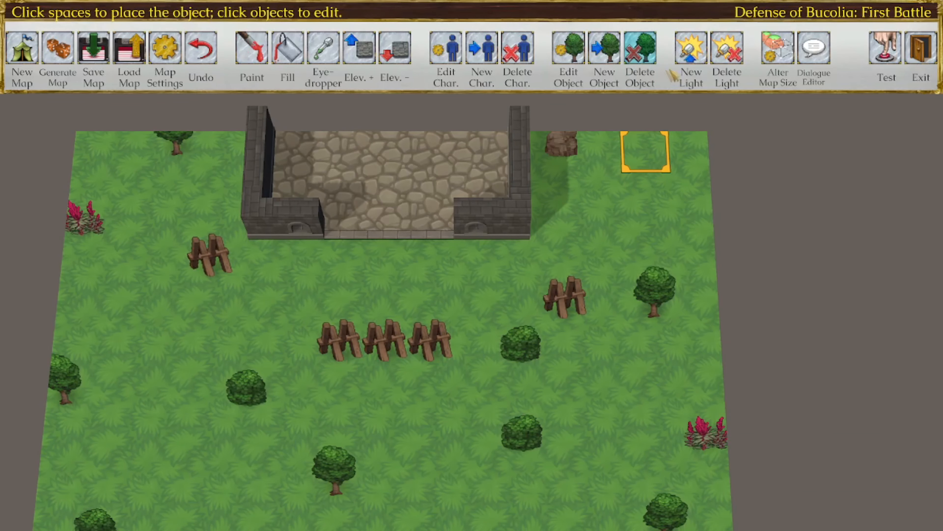
{"action": "left_click", "coordinate": [616, 63]}
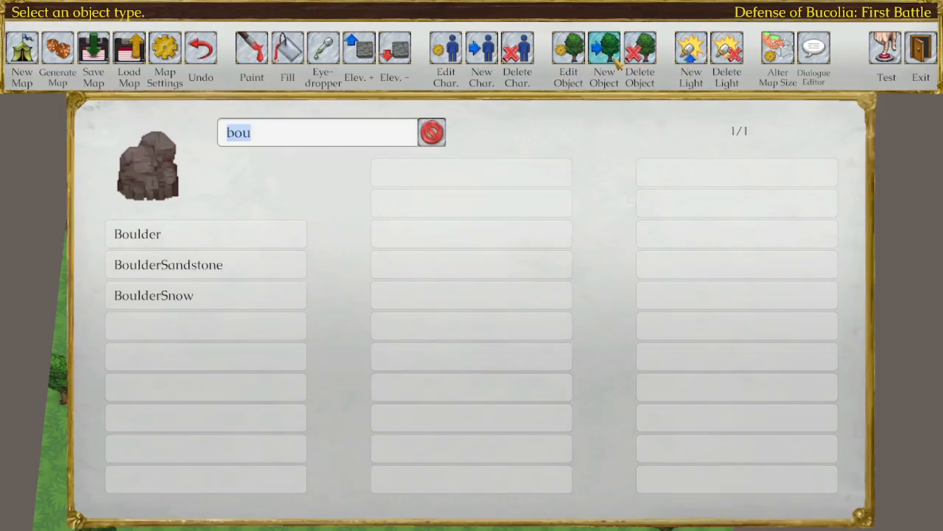
{"action": "type", "text": "ches"}
{"action": "left_click", "coordinate": [201, 238]}
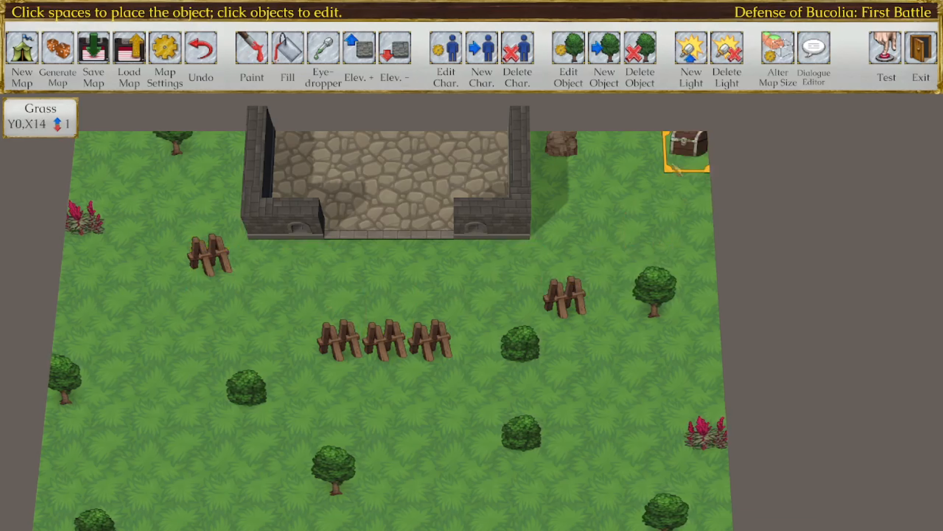
Edit the chest's properties and add a Steel Sword to its inventory
{"action": "middle_click_drag", "start_coordinate": [640, 183], "coordinate": [612, 209]}
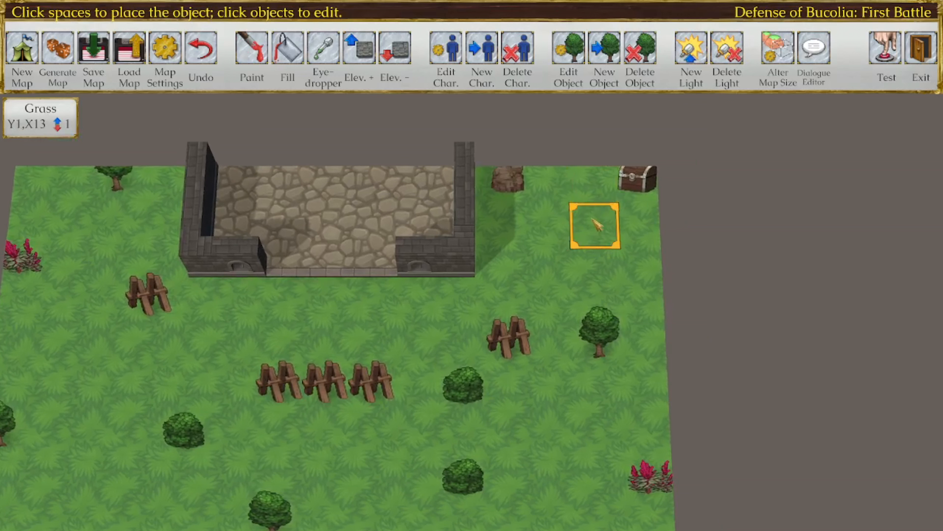
{"action": "left_click", "coordinate": [571, 55]}
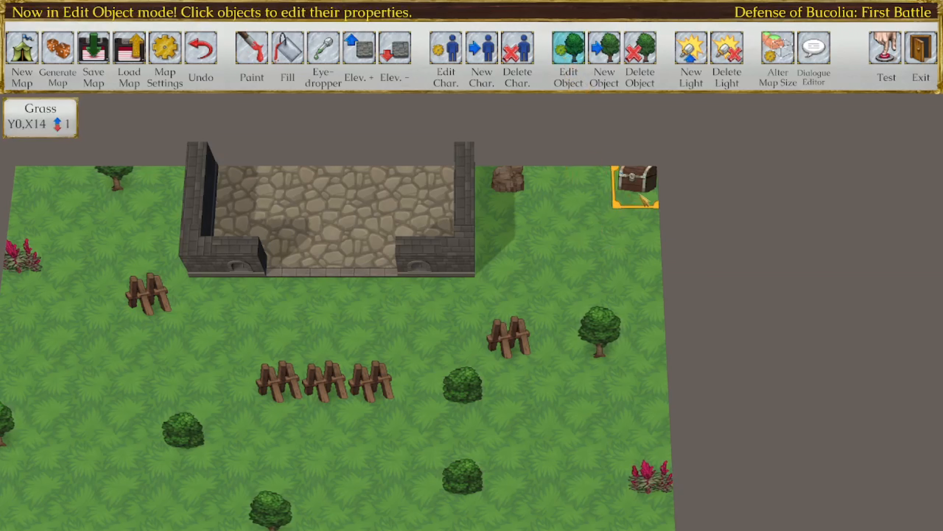
{"action": "left_click", "coordinate": [640, 185]}
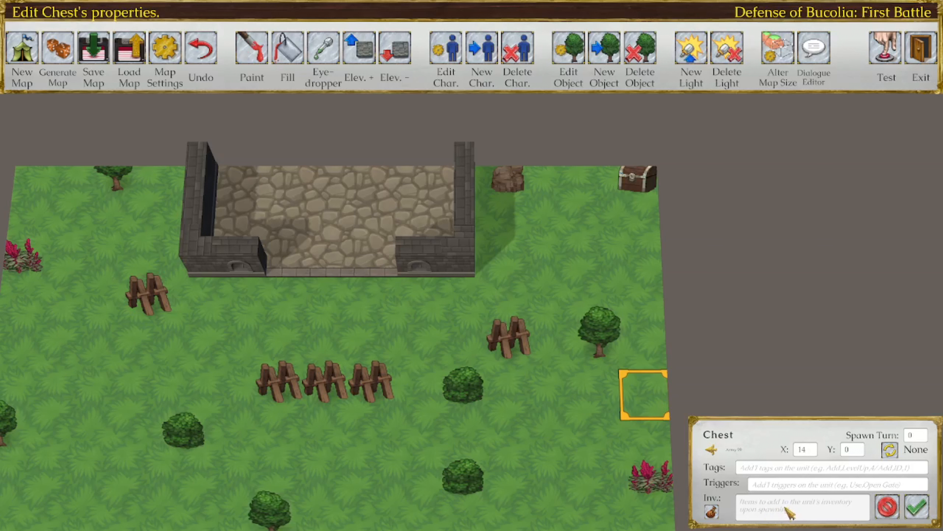
{"action": "left_click", "coordinate": [716, 512]}
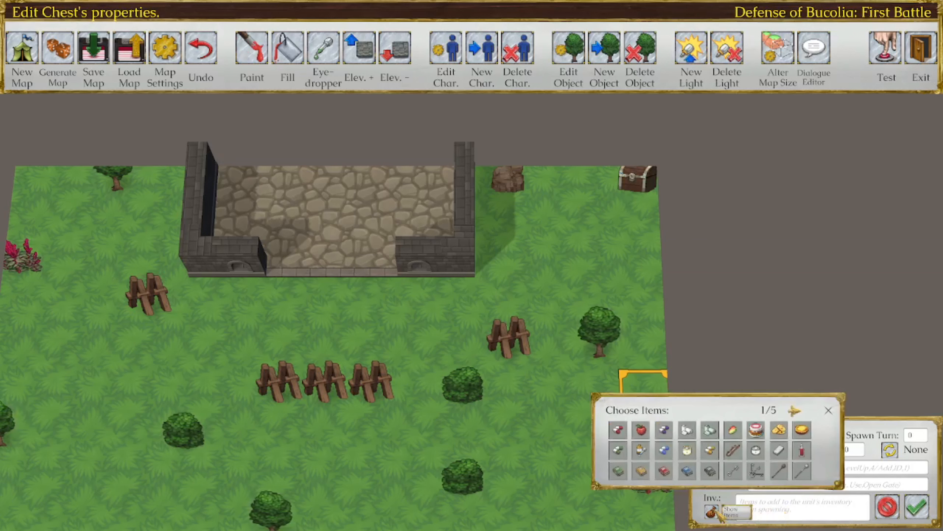
{"action": "left_click", "coordinate": [794, 410]}
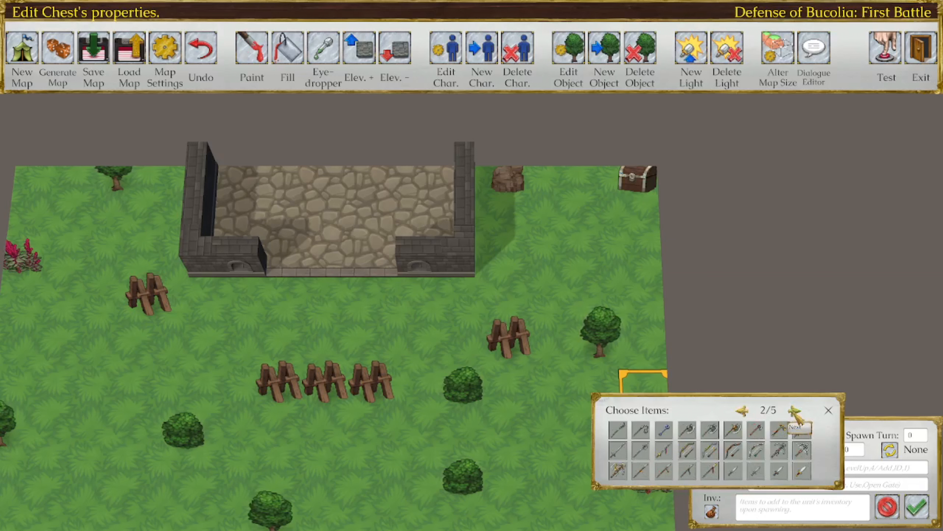
{"action": "left_click", "coordinate": [742, 410]}
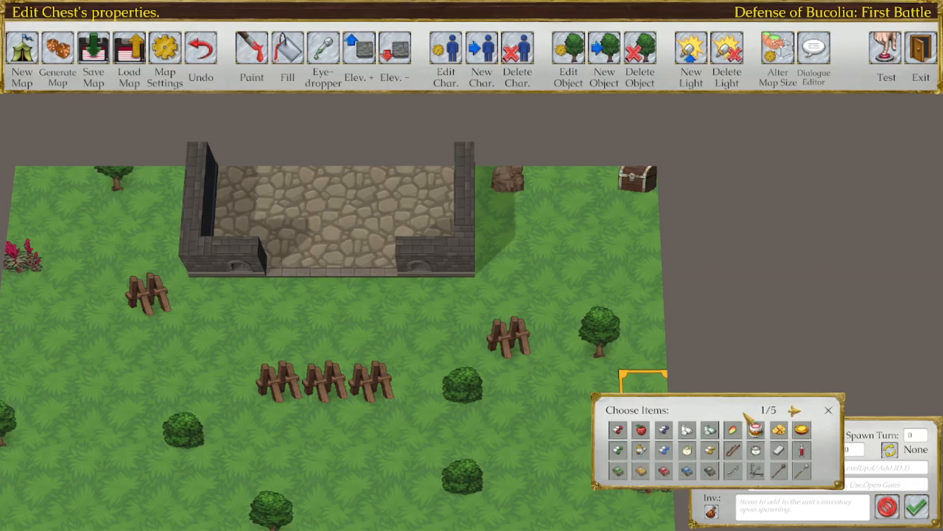
{"action": "left_click", "coordinate": [794, 410]}
{"action": "left_click", "coordinate": [794, 410]}
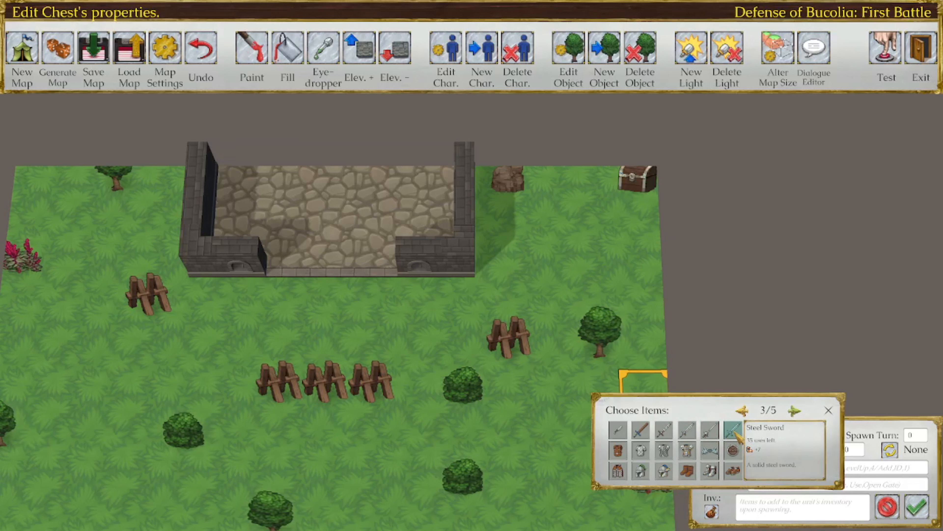
Add 75 Coins to the chest's inventory and confirm its properties
{"action": "left_click", "coordinate": [798, 410]}
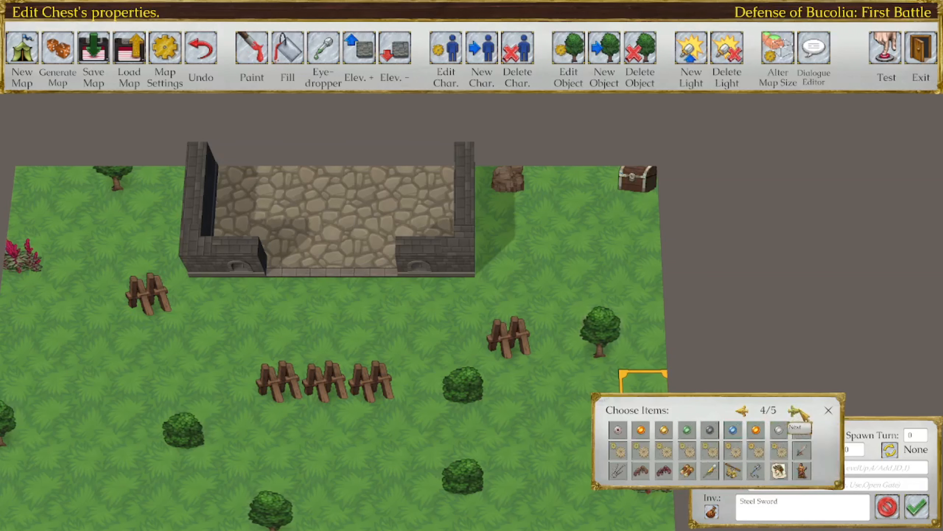
{"action": "left_click", "coordinate": [798, 410]}
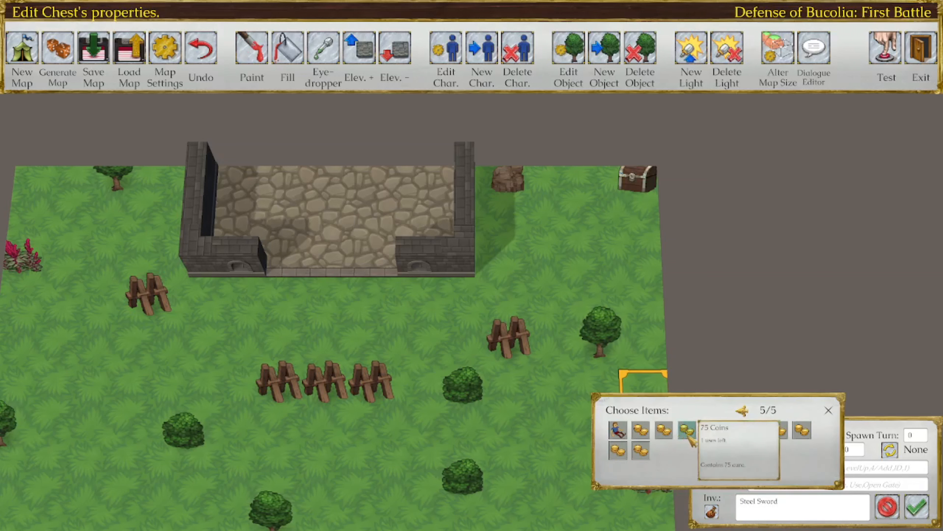
{"action": "left_click", "coordinate": [828, 410]}
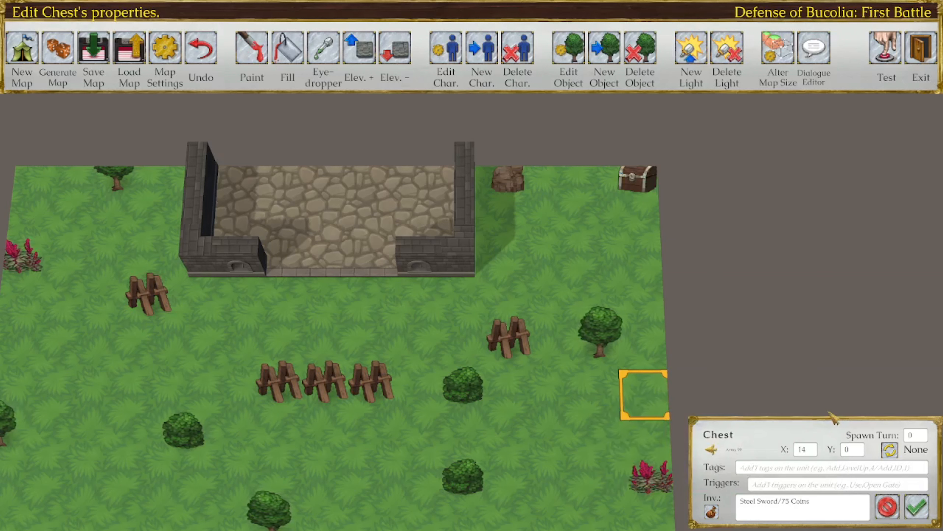
{"action": "left_click", "coordinate": [919, 508]}
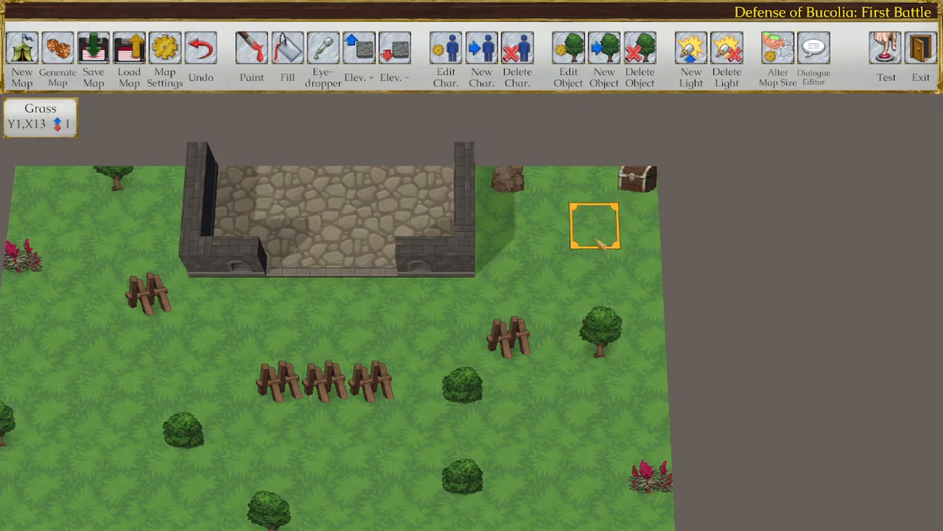
Set the boulder's Y position to 3 so it stands behind the X11 barricade, and save the map
{"action": "left_click_drag", "start_coordinate": [548, 256], "coordinate": [578, 244]}
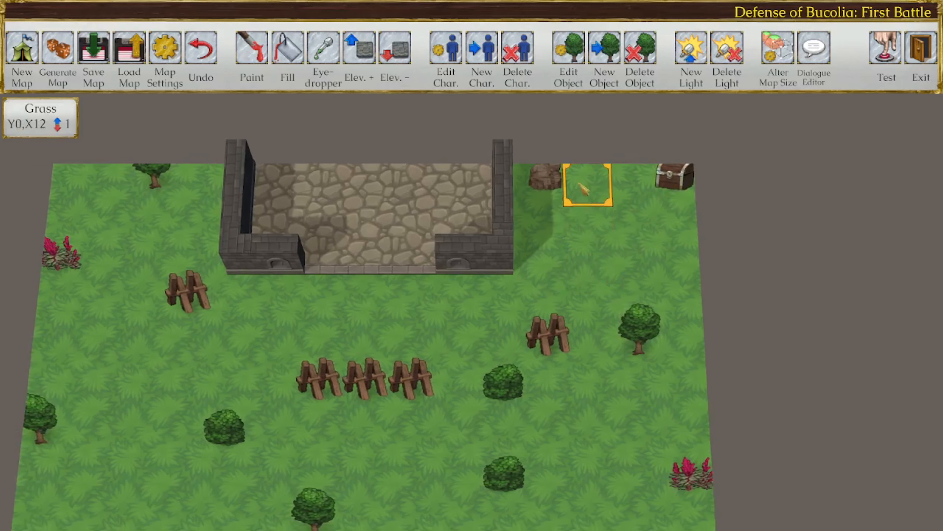
{"action": "left_click", "coordinate": [571, 56]}
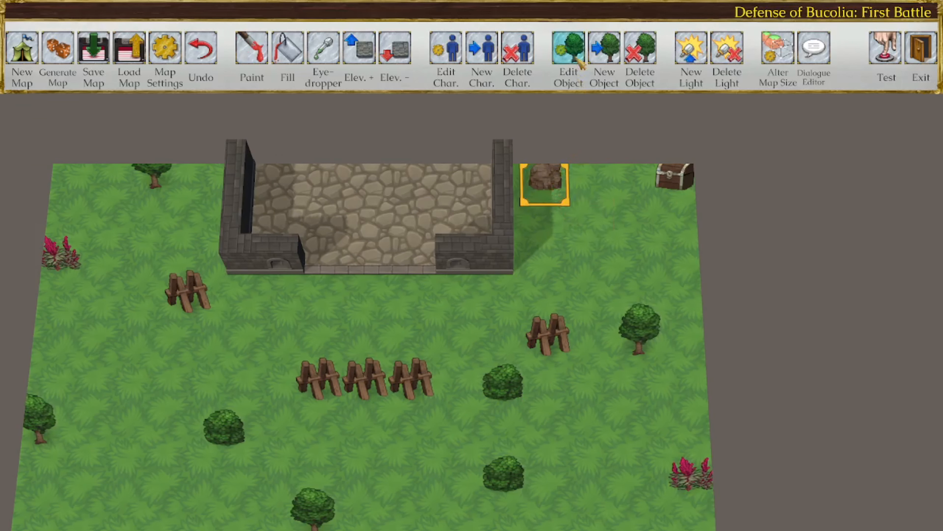
{"action": "left_click", "coordinate": [544, 184]}
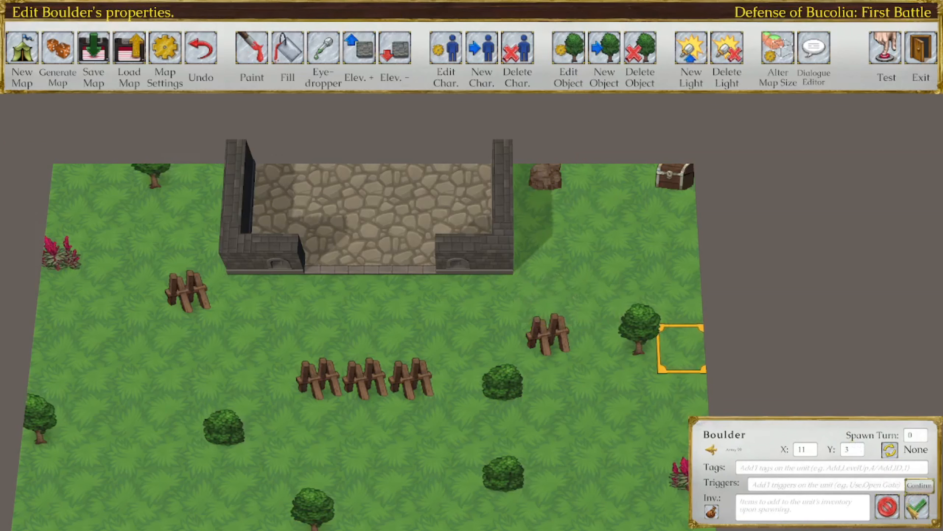
{"action": "left_click", "coordinate": [917, 506]}
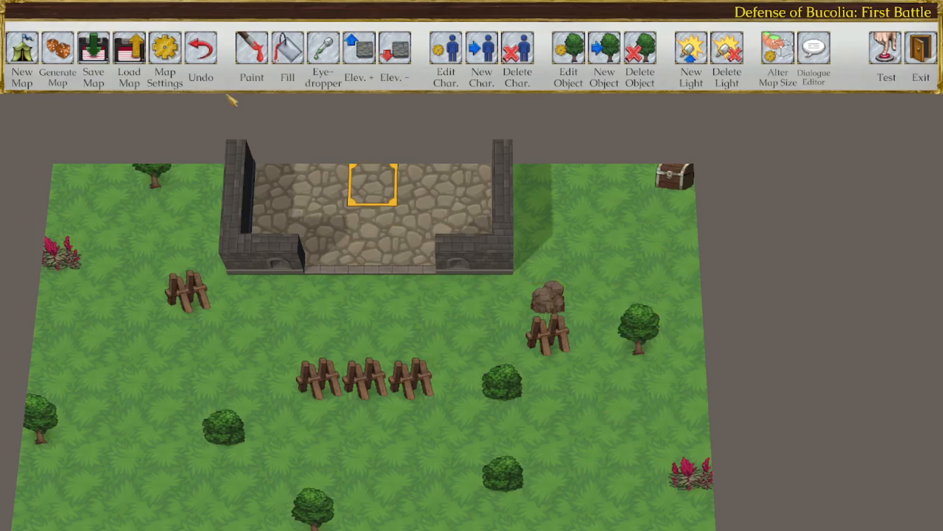
{"action": "left_click", "coordinate": [105, 60]}
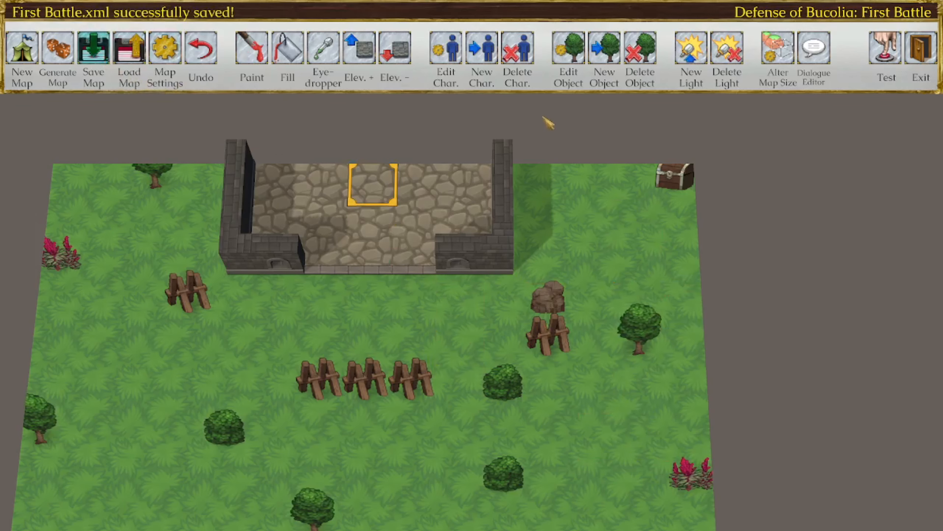
Paint a Dirt path from the front X0 corner around the back of the three barricades to the X14 edge, with a branch to the front edge
{"action": "middle_click_drag", "start_coordinate": [592, 229], "coordinate": [628, 213]}
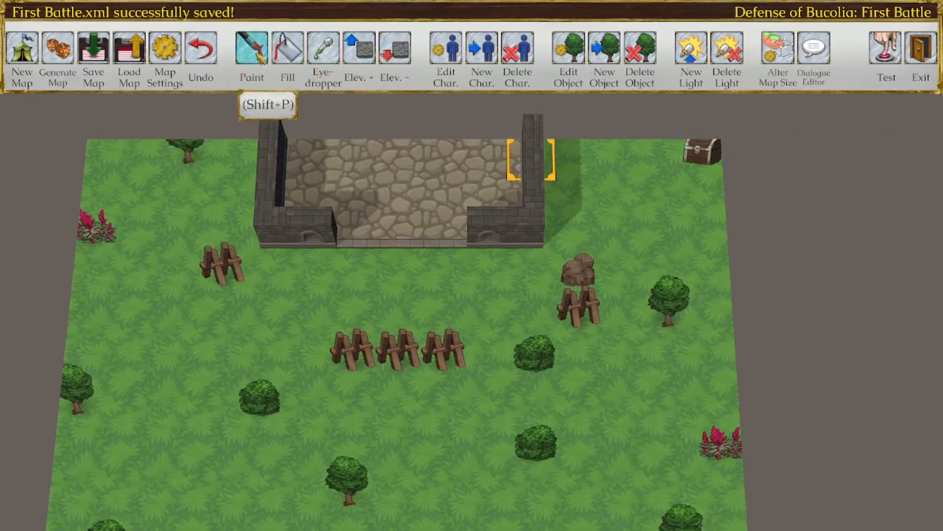
{"action": "left_click", "coordinate": [241, 89]}
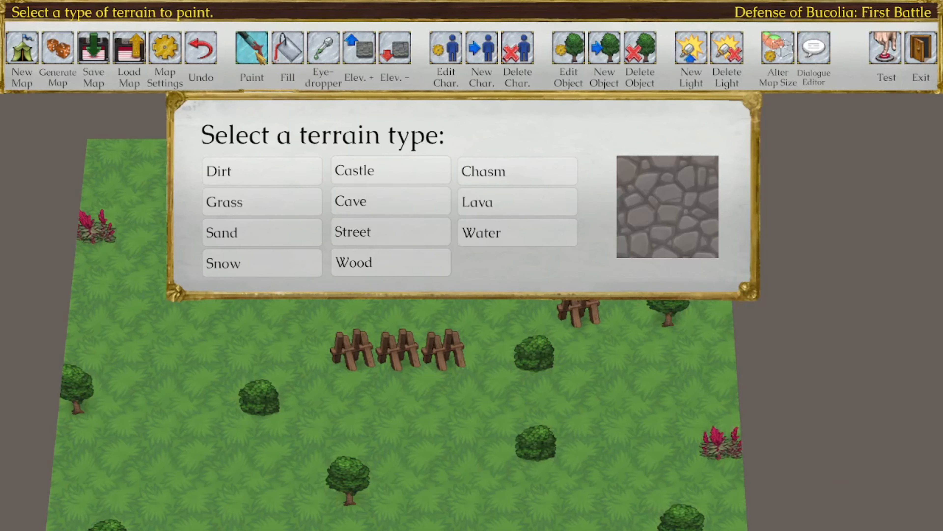
{"action": "left_click", "coordinate": [284, 180]}
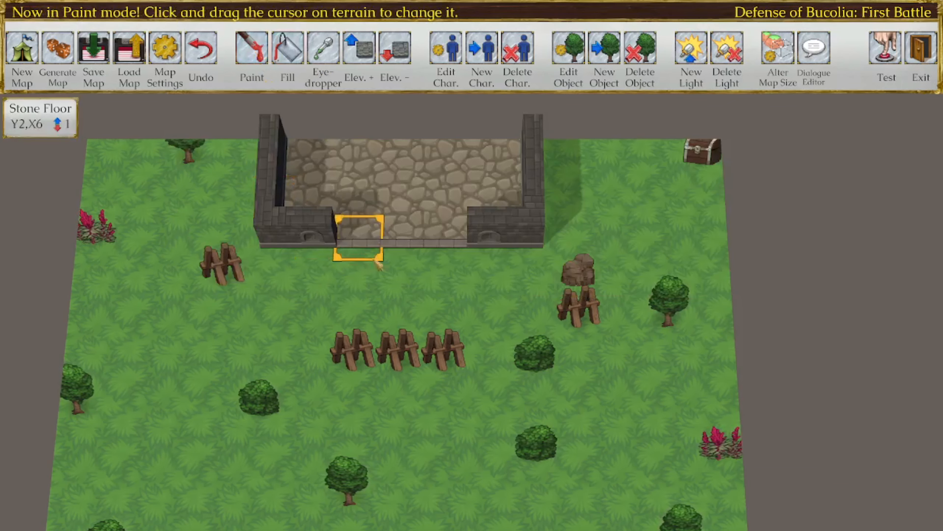
{"action": "middle_click_drag", "start_coordinate": [417, 291], "coordinate": [421, 243]}
{"action": "mouse_move", "coordinate": [326, 237]}
{"action": "left_mouse_down"}
{"action": "mouse_move", "coordinate": [325, 300]}
{"action": "mouse_move", "coordinate": [237, 369]}
{"action": "mouse_move", "coordinate": [103, 409]}
{"action": "mouse_move", "coordinate": [95, 470]}
{"action": "left_mouse_up"}
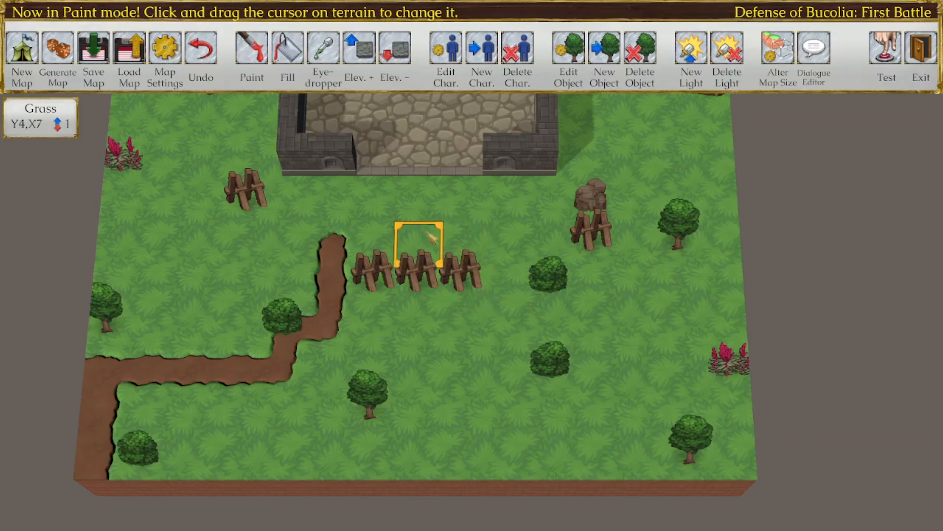
{"action": "mouse_move", "coordinate": [377, 241]}
{"action": "left_mouse_down"}
{"action": "mouse_move", "coordinate": [505, 244]}
{"action": "mouse_move", "coordinate": [505, 282]}
{"action": "mouse_move", "coordinate": [550, 327]}
{"action": "mouse_move", "coordinate": [724, 335]}
{"action": "mouse_move", "coordinate": [680, 368]}
{"action": "mouse_move", "coordinate": [687, 412]}
{"action": "mouse_move", "coordinate": [651, 456]}
{"action": "left_mouse_up"}
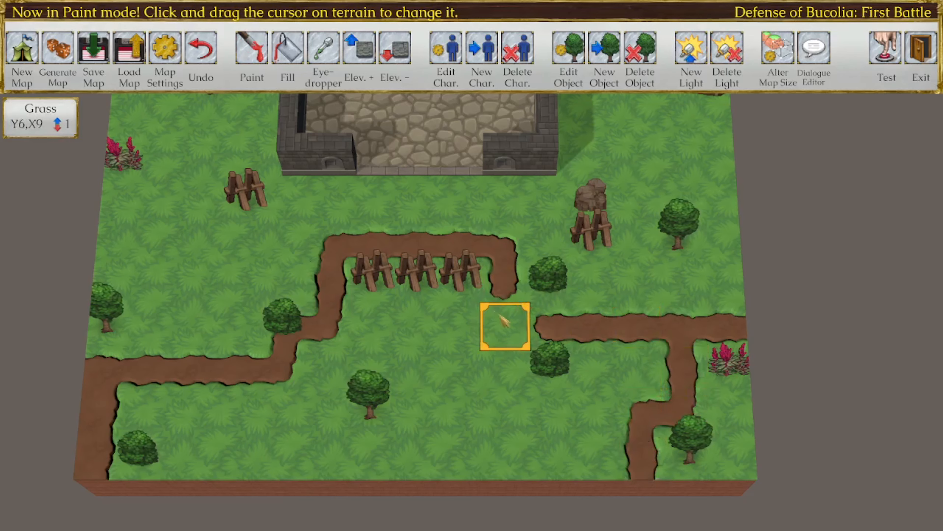
{"action": "left_click", "coordinate": [505, 327]}
Paint a dirt strip in the far corner at the X0 edge and add a Water tile enclosed beside it
{"action": "middle_click_drag", "start_coordinate": [638, 245], "coordinate": [658, 328]}
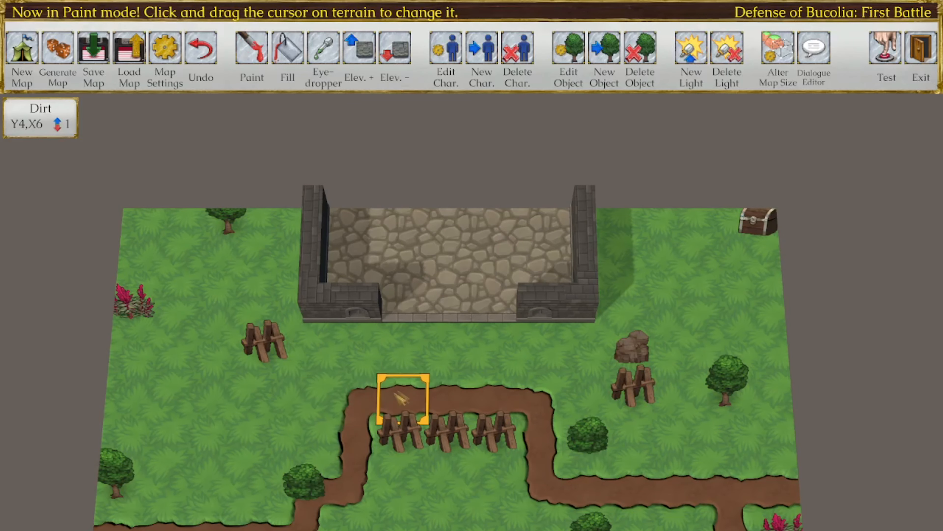
{"action": "left_click", "coordinate": [185, 322]}
{"action": "left_click_drag", "start_coordinate": [190, 327], "coordinate": [143, 230]}
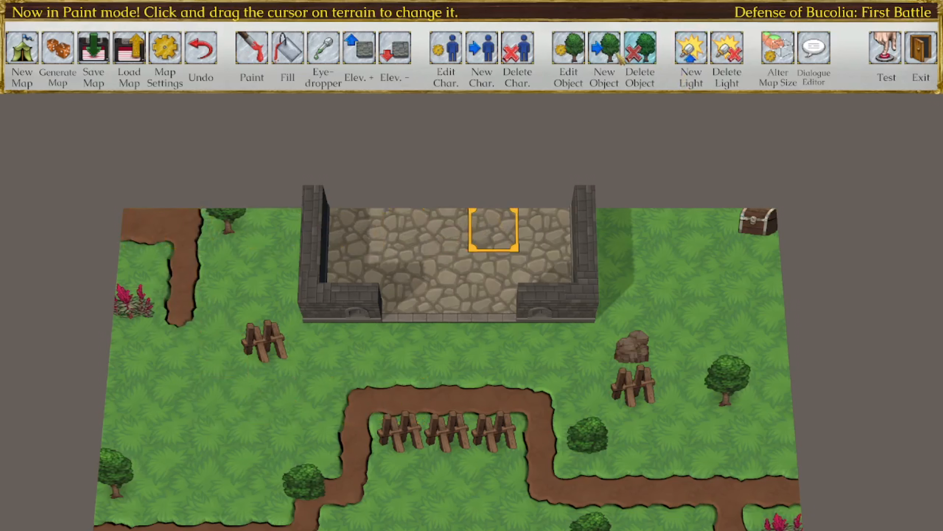
{"action": "left_click", "coordinate": [303, 60]}
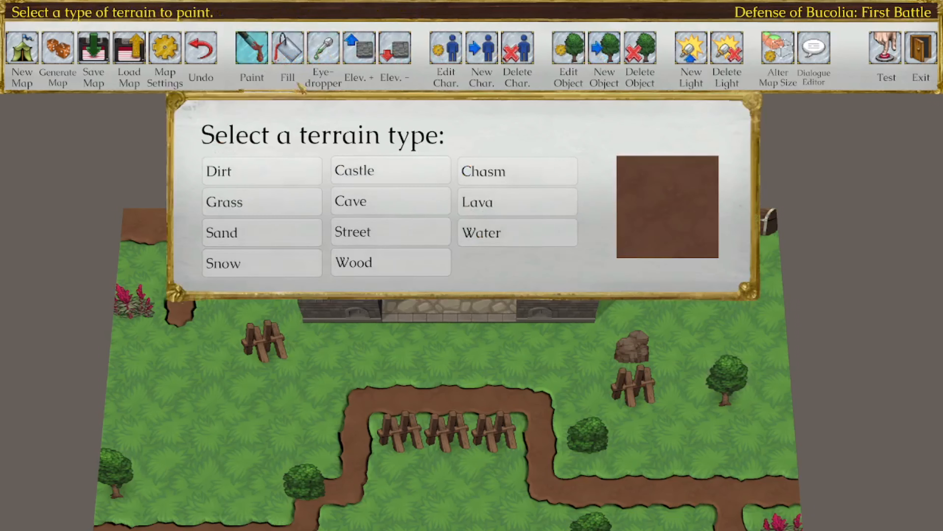
{"action": "left_click", "coordinate": [498, 237]}
{"action": "left_click", "coordinate": [145, 267]}
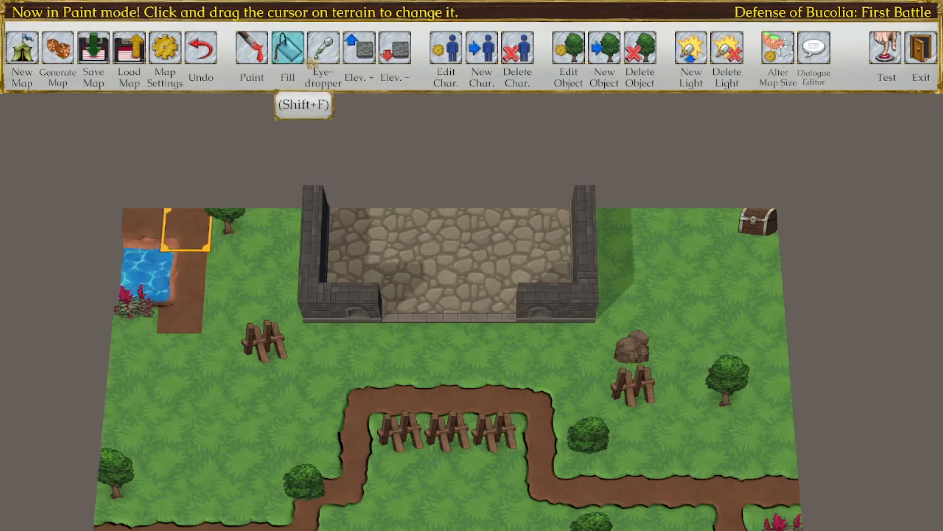
Sample the dirt terrain and extend it around the water tile down to row Y3
{"action": "left_click", "coordinate": [323, 48]}
{"action": "left_click", "coordinate": [182, 271]}
{"action": "mouse_move", "coordinate": [132, 353]}
{"action": "left_mouse_down"}
{"action": "mouse_move", "coordinate": [221, 351]}
{"action": "mouse_move", "coordinate": [238, 223]}
{"action": "mouse_move", "coordinate": [230, 373]}
{"action": "left_mouse_up"}
Paint a small dirt patch under and around the chest in the far corner, and save the map
{"action": "mouse_move", "coordinate": [283, 465]}
{"action": "middle_mouse_down"}
{"action": "mouse_move", "coordinate": [292, 368]}
{"action": "mouse_move", "coordinate": [224, 321]}
{"action": "mouse_move", "coordinate": [225, 375]}
{"action": "mouse_move", "coordinate": [260, 394]}
{"action": "mouse_move", "coordinate": [277, 370]}
{"action": "middle_mouse_up"}
{"action": "mouse_move", "coordinate": [693, 214]}
{"action": "left_mouse_down"}
{"action": "mouse_move", "coordinate": [700, 211]}
{"action": "mouse_move", "coordinate": [691, 245]}
{"action": "mouse_move", "coordinate": [659, 202]}
{"action": "left_mouse_up"}
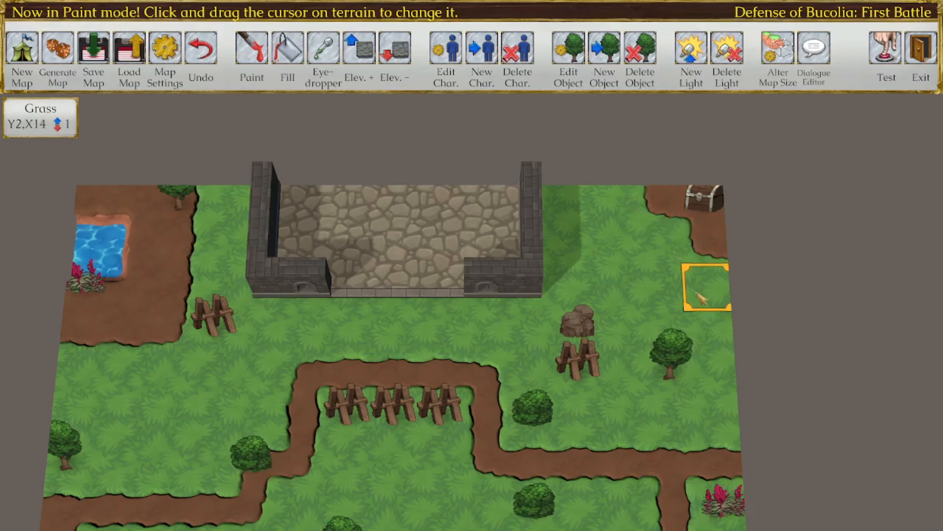
{"action": "middle_click_drag", "start_coordinate": [655, 285], "coordinate": [637, 225]}
{"action": "middle_click_drag", "start_coordinate": [637, 177], "coordinate": [638, 205]}
{"action": "left_click", "coordinate": [93, 48]}
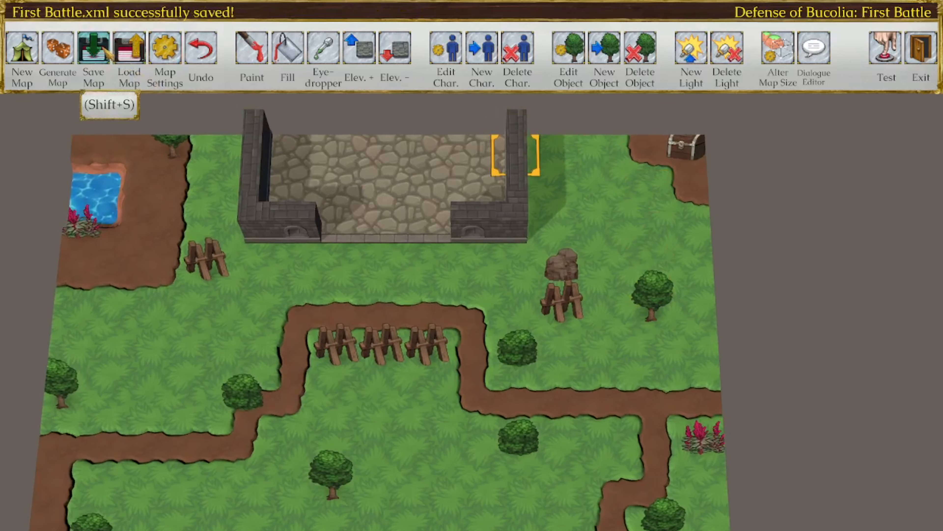
Place five Army 0 From Player Roster units facing Down in the castle at Y1,X6 to X8, Y0,X6 and Y0,X8, and save the map
{"action": "left_click", "coordinate": [483, 49]}
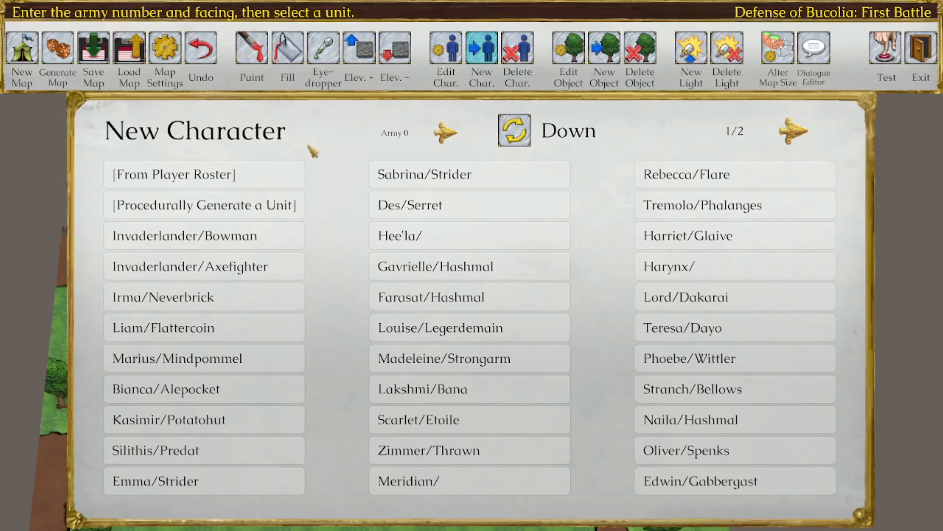
{"action": "mouse_move", "coordinate": [289, 172]}
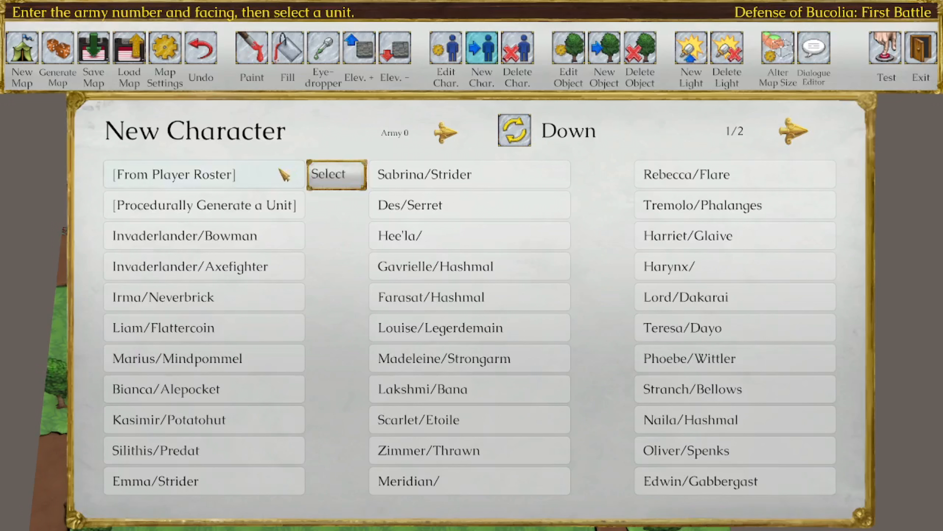
{"action": "left_click", "coordinate": [336, 174]}
{"action": "left_click", "coordinate": [341, 190]}
{"action": "left_click", "coordinate": [385, 190]}
{"action": "left_click", "coordinate": [429, 191]}
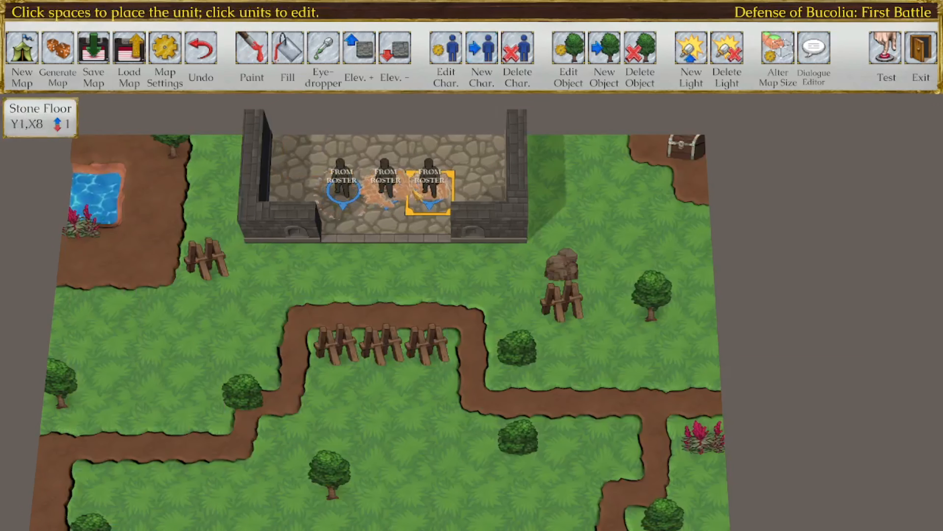
{"action": "left_click", "coordinate": [339, 152]}
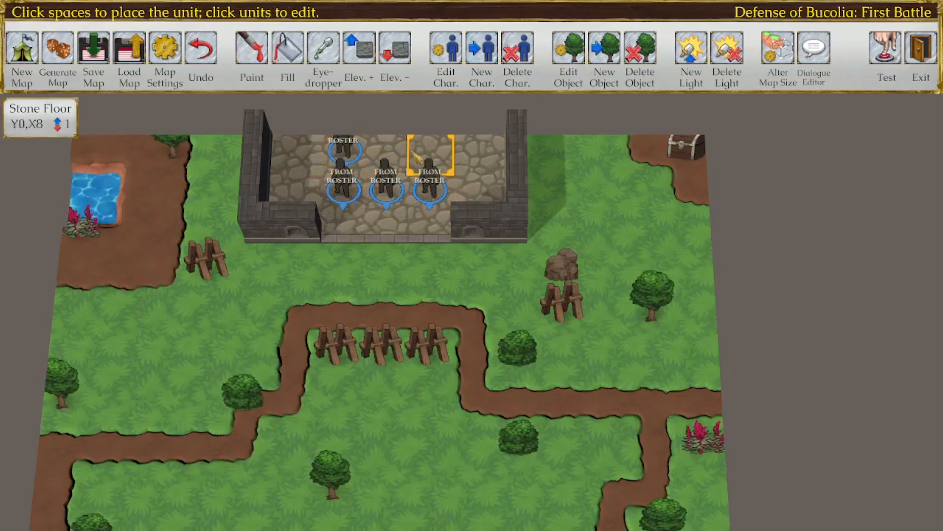
{"action": "left_click", "coordinate": [414, 152]}
{"action": "left_click", "coordinate": [97, 52]}
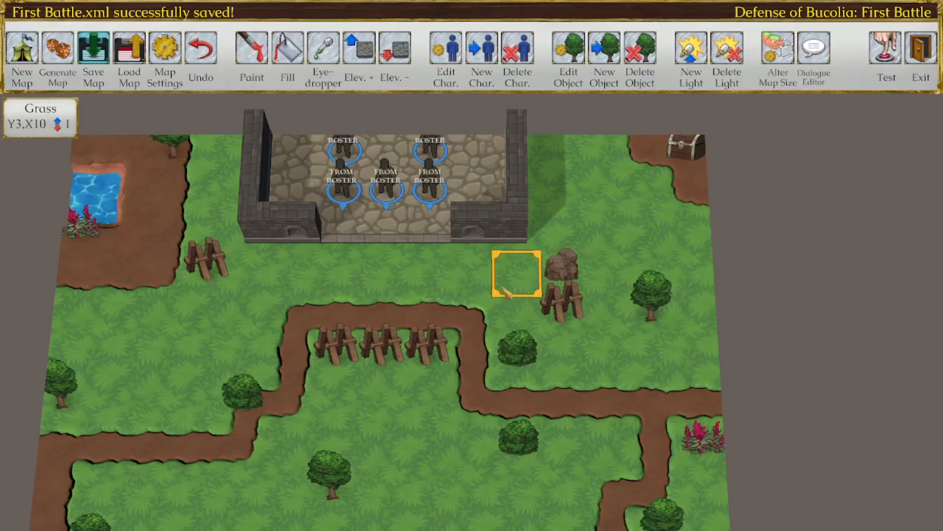
{"action": "left_click", "coordinate": [481, 49]}
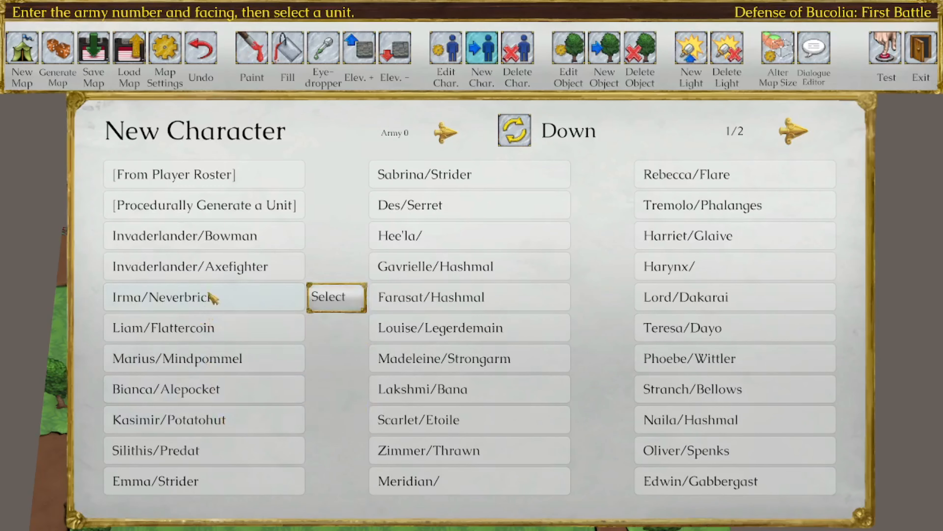
{"action": "left_click", "coordinate": [212, 175]}
{"action": "left_click", "coordinate": [369, 194]}
{"action": "left_click", "coordinate": [367, 232]}
{"action": "left_click", "coordinate": [411, 232]}
{"action": "left_click", "coordinate": [455, 232]}
{"action": "left_click", "coordinate": [456, 194]}
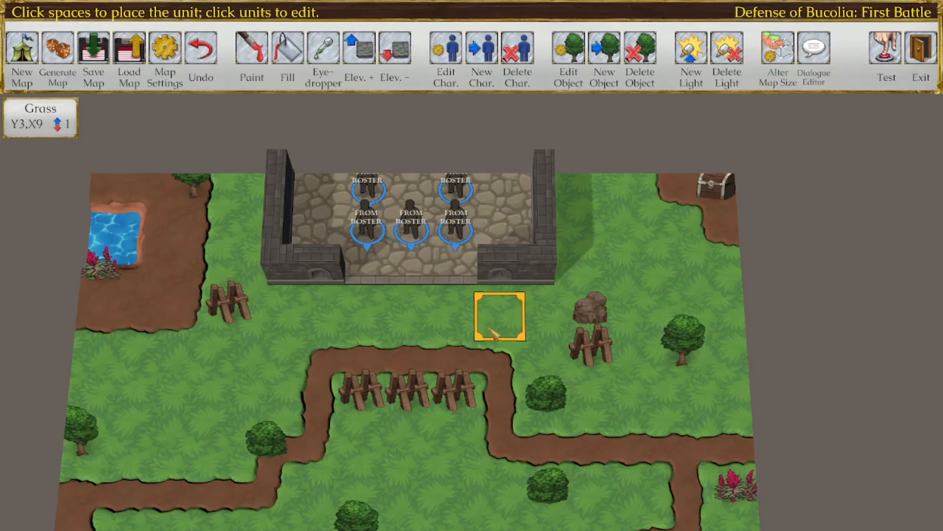
Place four Army 1 Invaderlander/Axefighter units facing Up at Y6,X5, Y7,X2, Y8,X3 and Y8,X9
{"action": "middle_click_drag", "start_coordinate": [507, 341], "coordinate": [516, 294]}
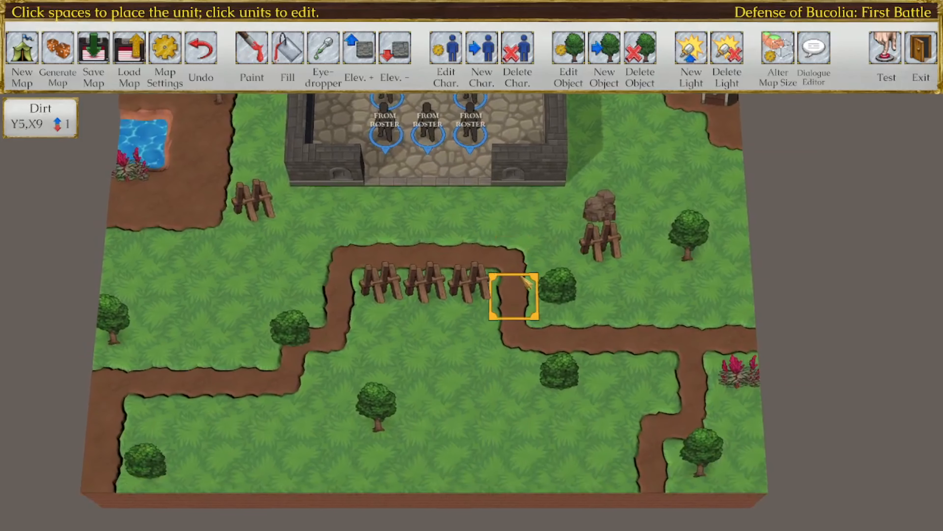
{"action": "left_click", "coordinate": [497, 56]}
{"action": "left_click", "coordinate": [448, 133]}
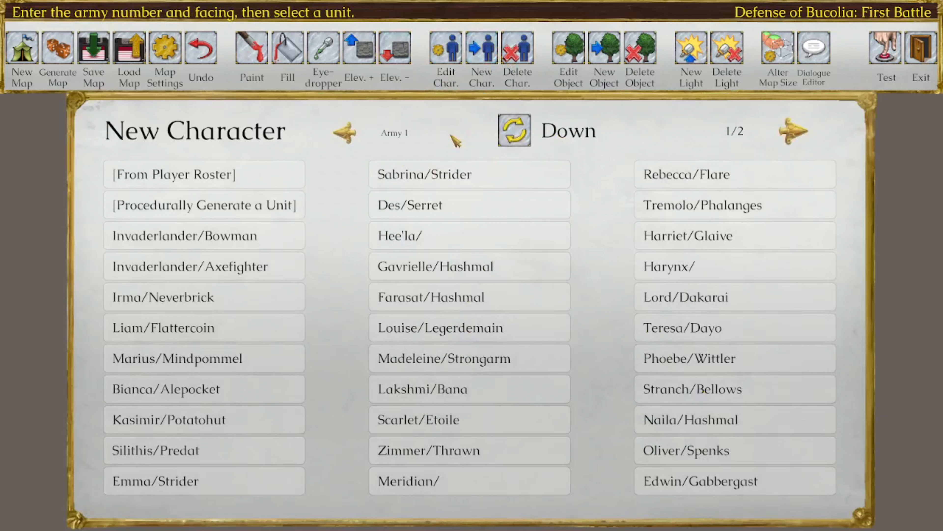
{"action": "left_click", "coordinate": [515, 141]}
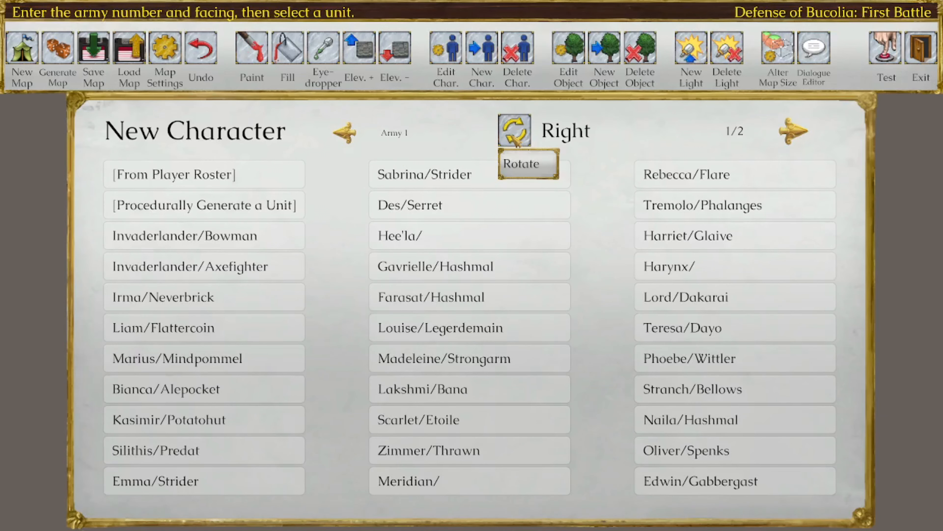
{"action": "left_click", "coordinate": [515, 142]}
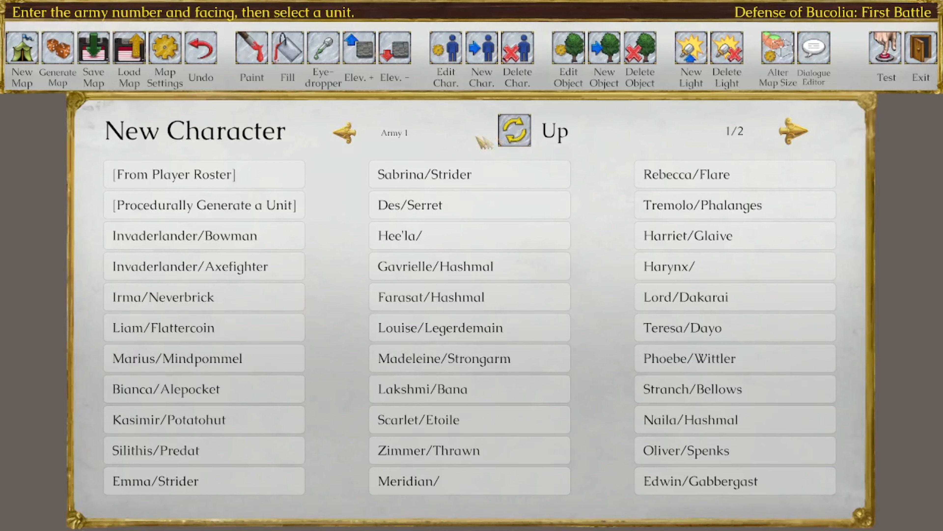
{"action": "left_click", "coordinate": [294, 274]}
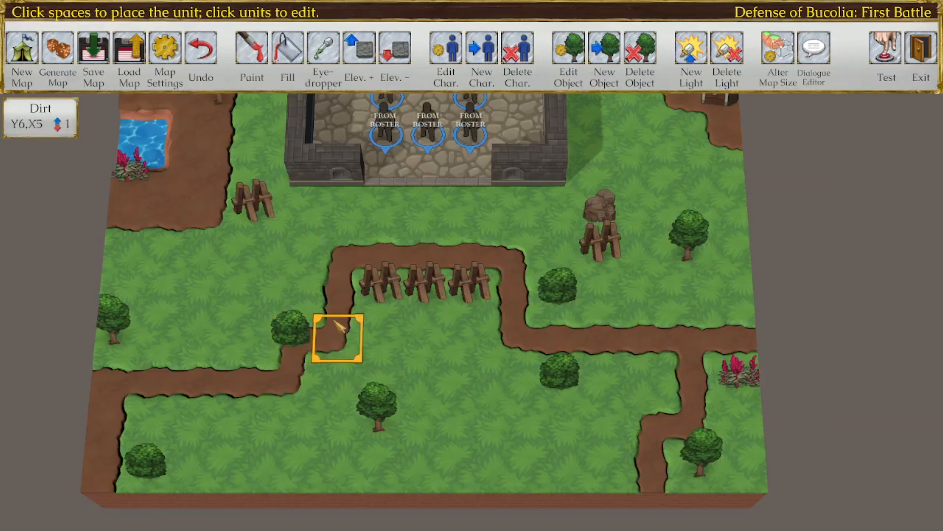
{"action": "left_click", "coordinate": [336, 333]}
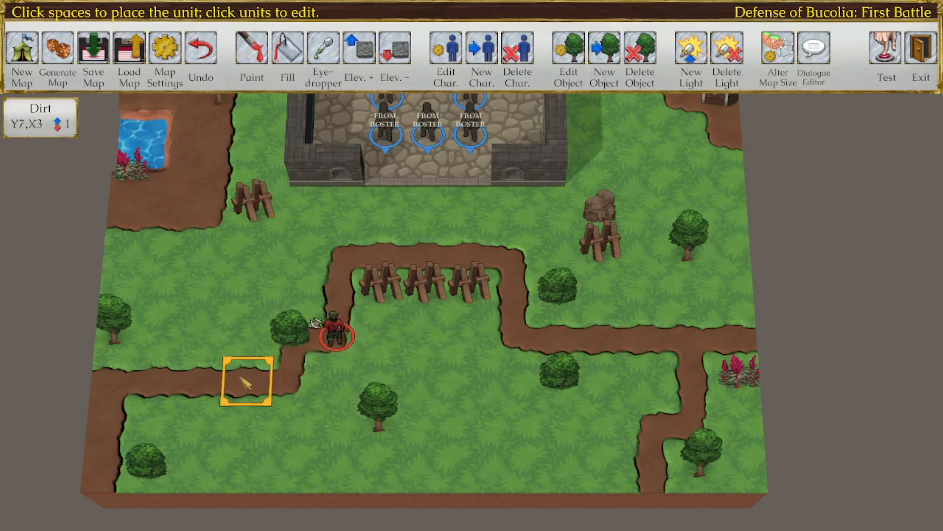
{"action": "left_click", "coordinate": [221, 383]}
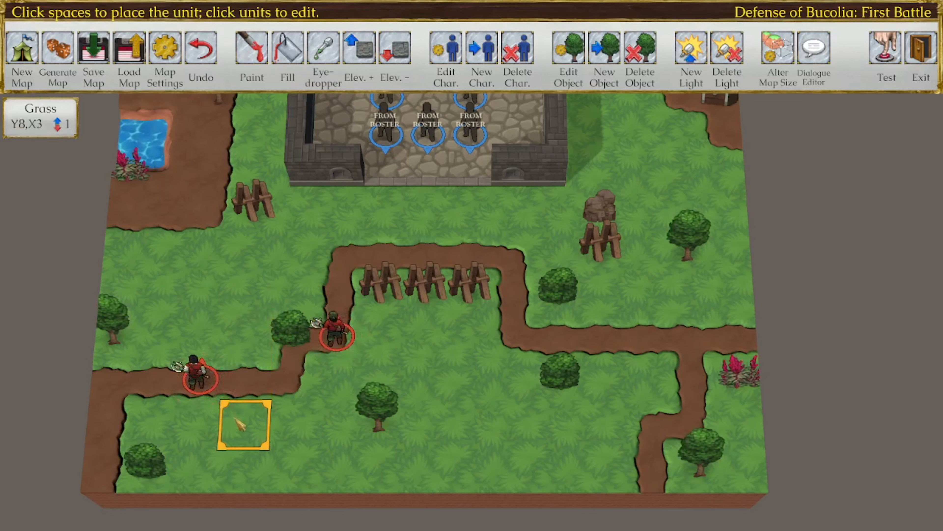
{"action": "left_click", "coordinate": [243, 422]}
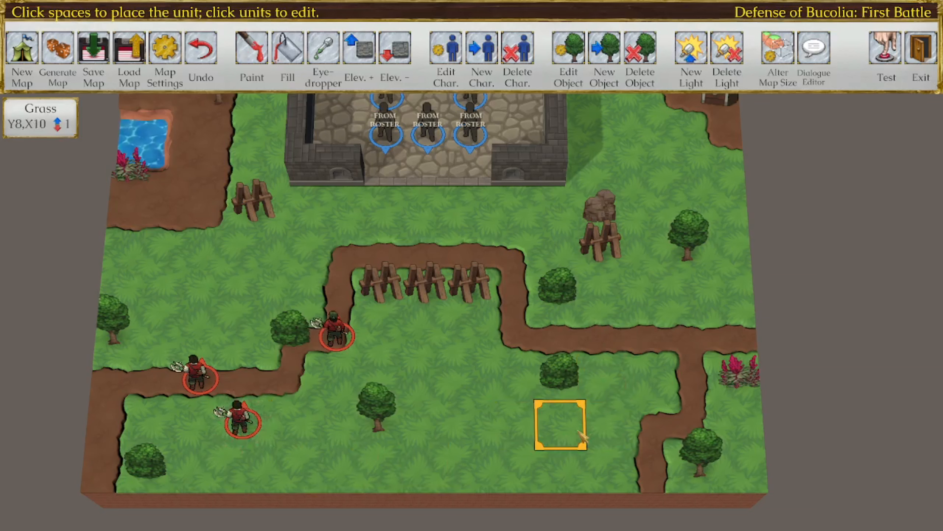
{"action": "left_click", "coordinate": [525, 429]}
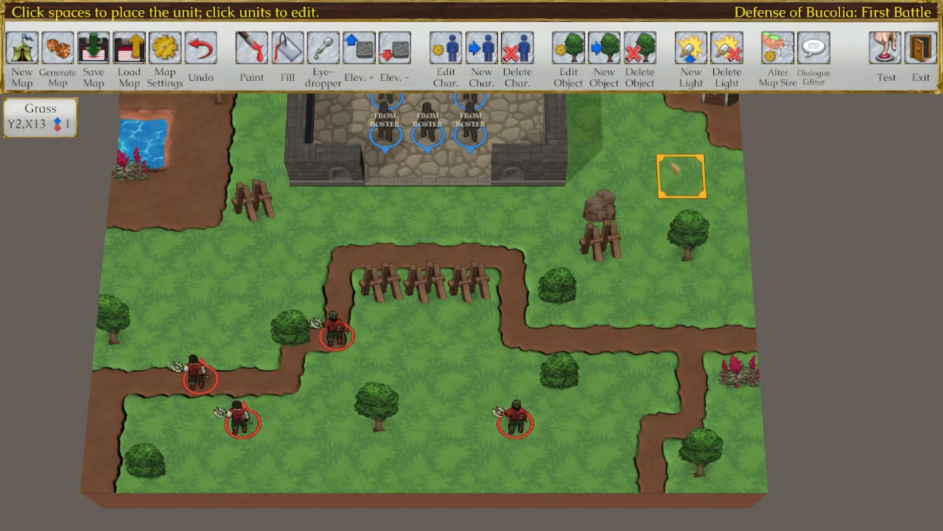
Place an Army 1 Axefighter facing Down near the chest at Y1,X13 and set its tags to Passive/LevelUp,4
{"action": "left_click", "coordinate": [680, 138]}
{"action": "middle_click_drag", "start_coordinate": [628, 146], "coordinate": [563, 196]}
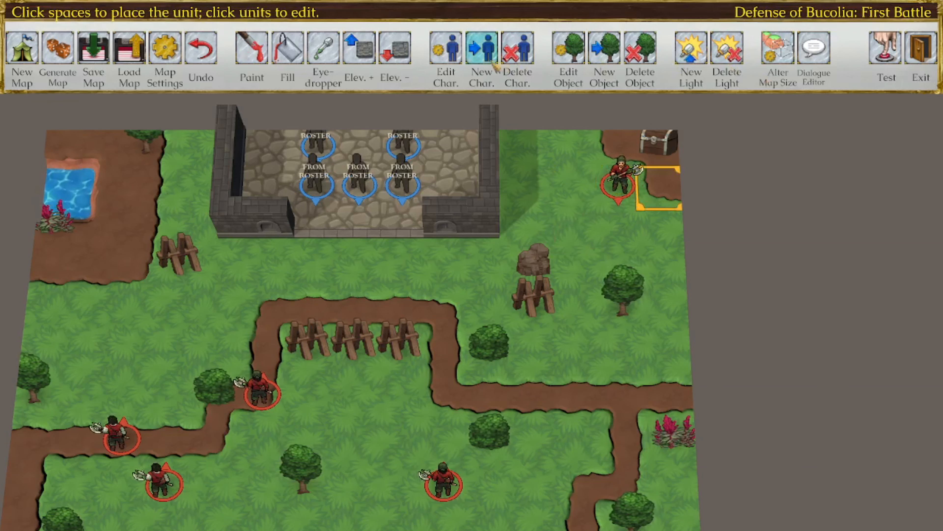
{"action": "left_click", "coordinate": [457, 62]}
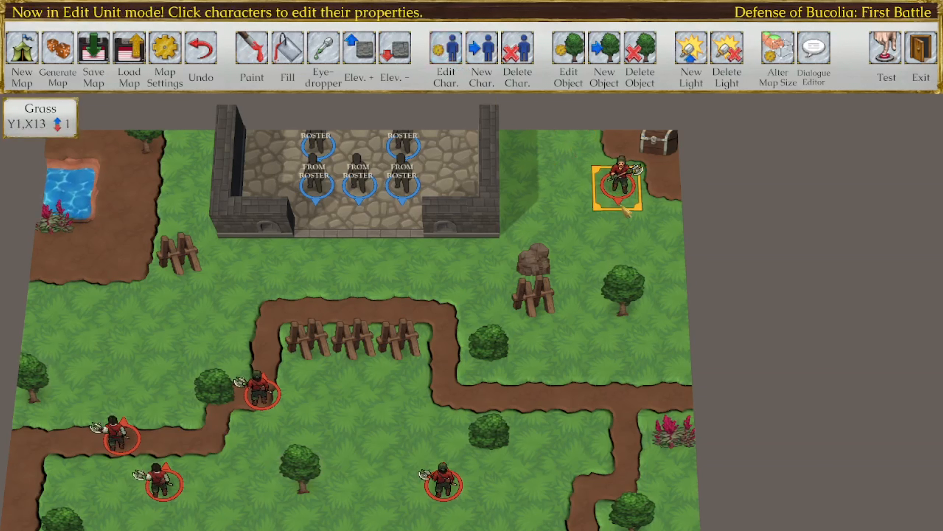
{"action": "left_click", "coordinate": [618, 187]}
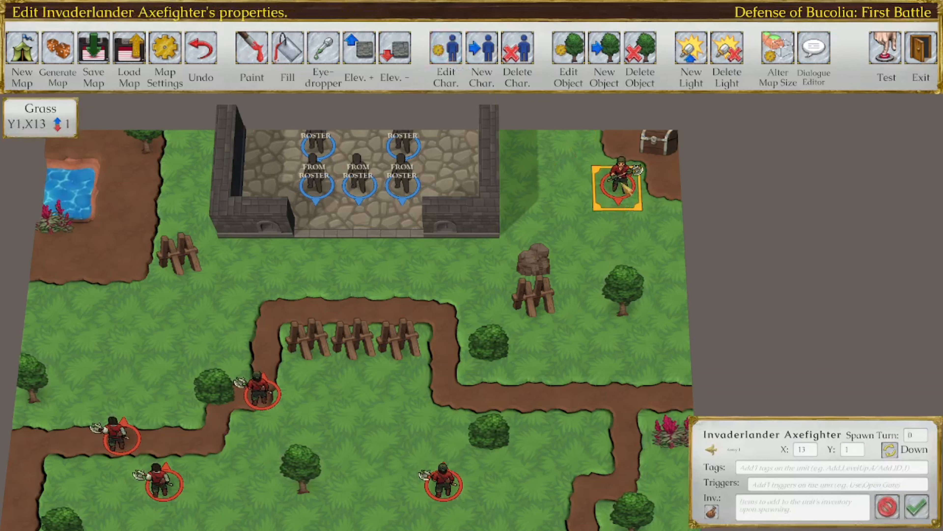
{"action": "left_click", "coordinate": [769, 468]}
{"action": "type", "text": "Passive/LevelUp"}
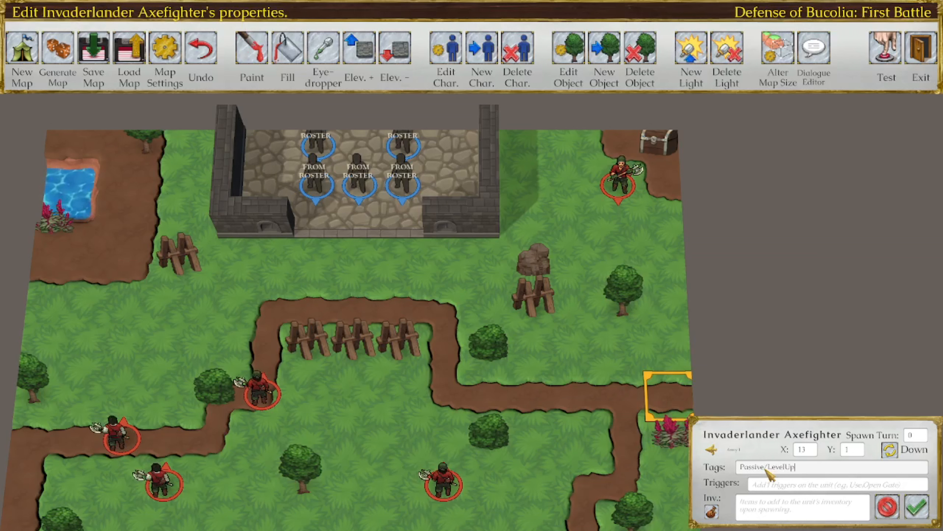
{"action": "type", "text": ".4"}
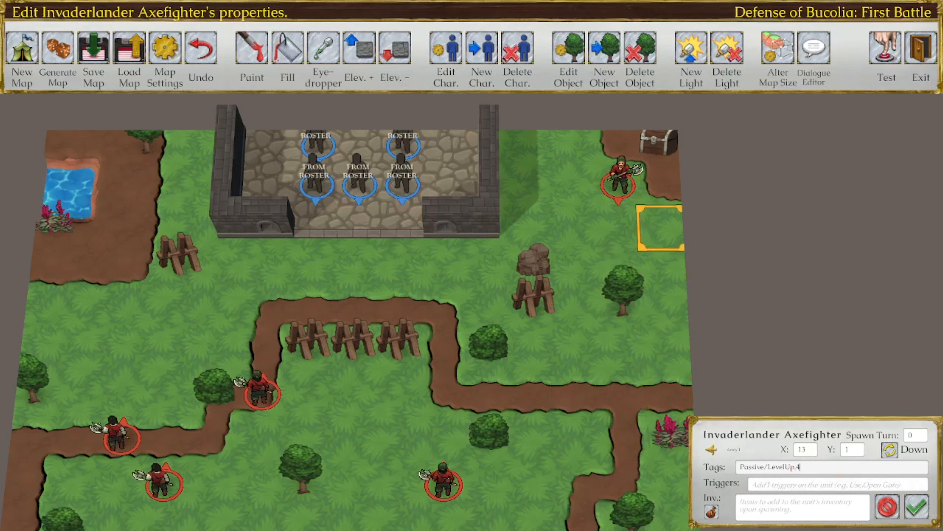
{"action": "left_click", "coordinate": [917, 508]}
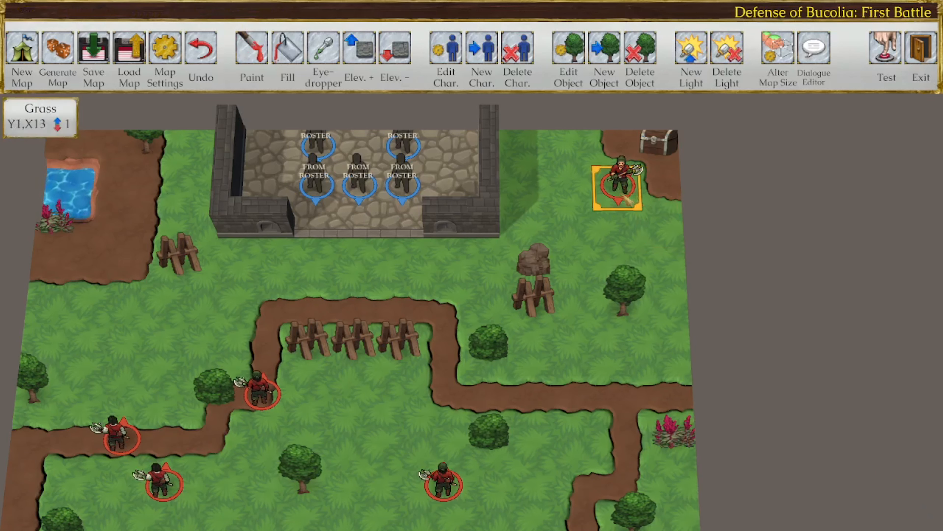
Set the tags of the Axefighter at Y7,X2 to Passive/Pursue and copy the tag text
{"action": "left_click_drag", "start_coordinate": [530, 432], "coordinate": [605, 362]}
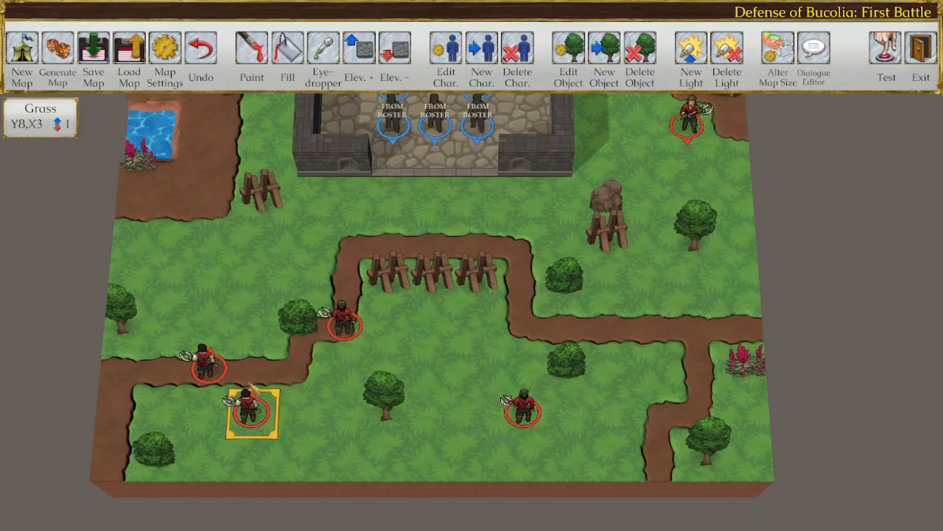
{"action": "left_click", "coordinate": [255, 387]}
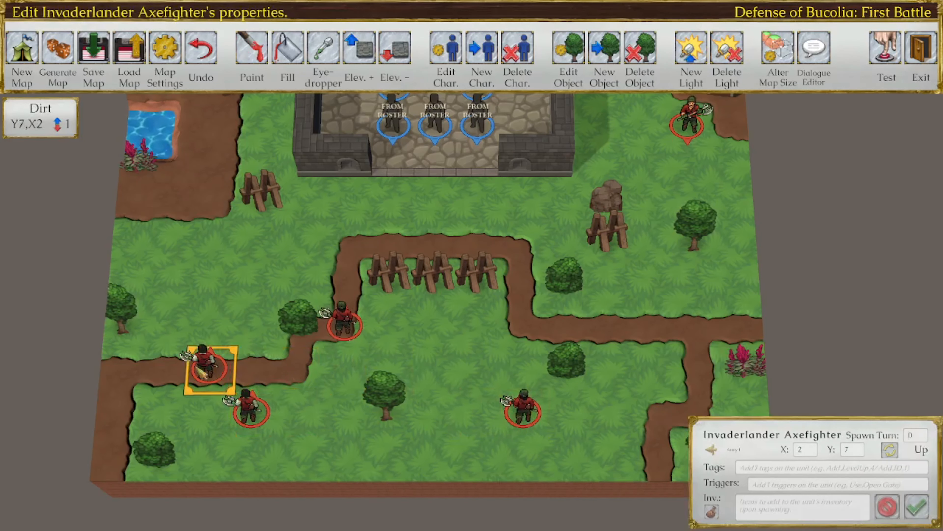
{"action": "left_click", "coordinate": [790, 469]}
{"action": "type", "text": "Passive/Pursue"}
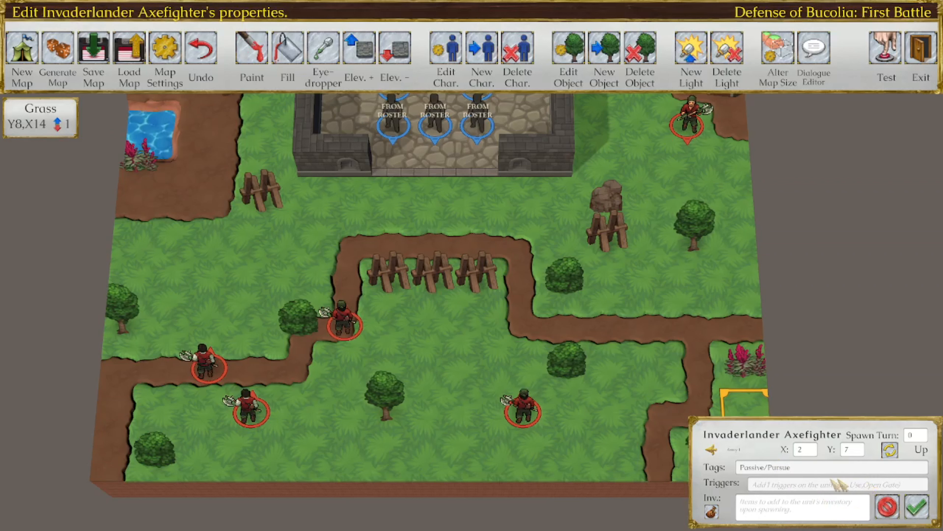
{"action": "left_click_drag", "start_coordinate": [797, 469], "coordinate": [660, 469]}
{"action": "key", "text": "ctrl+c"}
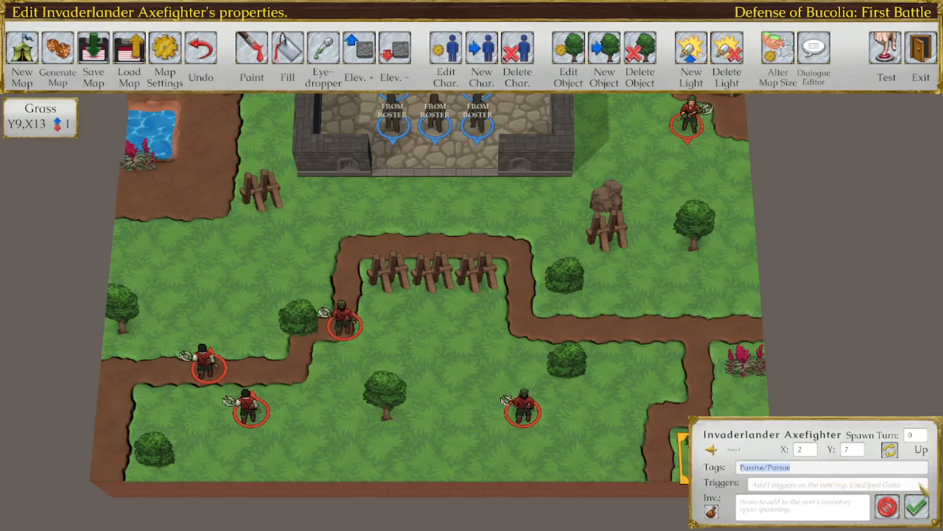
{"action": "left_click", "coordinate": [917, 507]}
Paste the Passive/Pursue tags onto the Axefighter at Y8,X3
{"action": "left_click", "coordinate": [263, 424]}
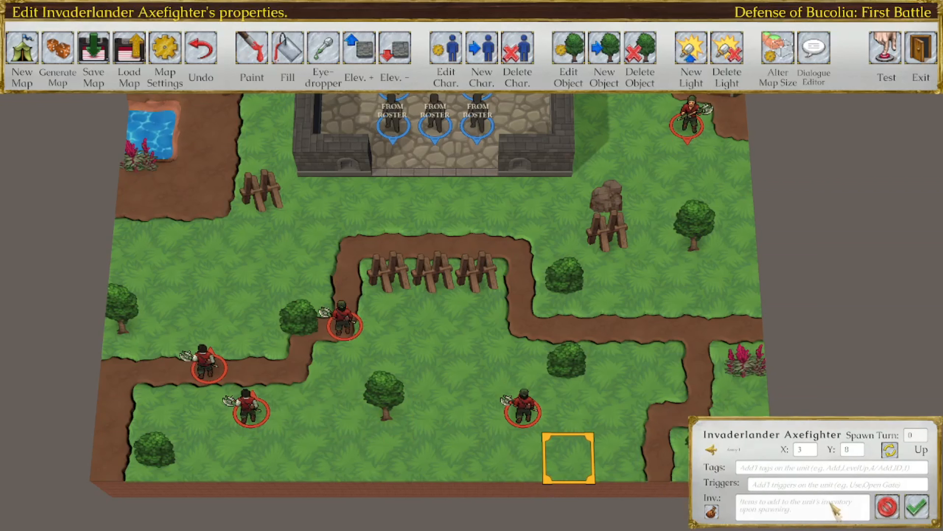
{"action": "left_click", "coordinate": [825, 470]}
{"action": "key", "text": "ctrl+v"}
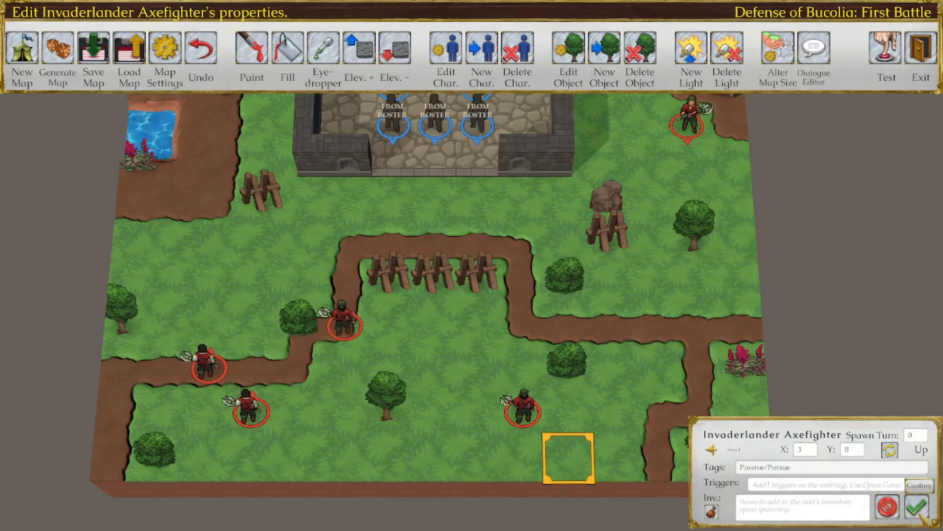
{"action": "left_click", "coordinate": [917, 506]}
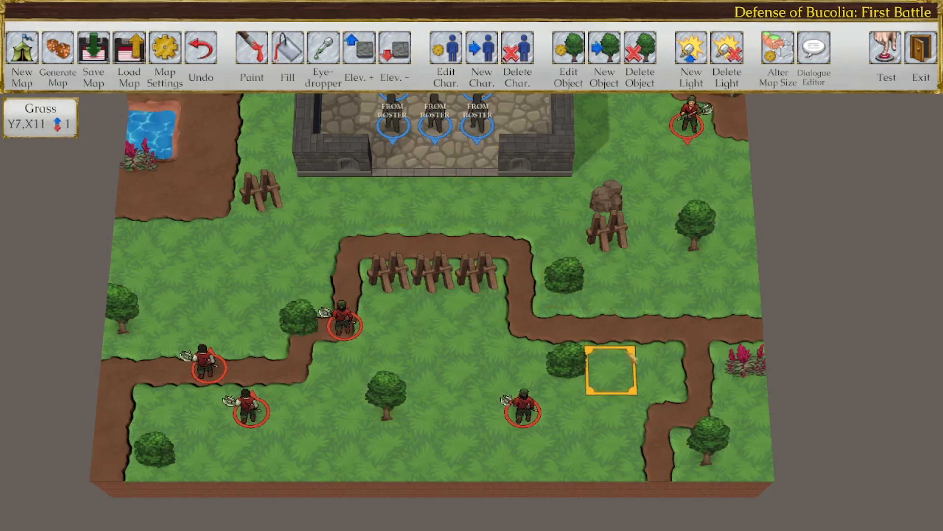
Place an Army 1 Invaderlander/Bowman facing Up on the grass at Y9,X2
{"action": "middle_click_drag", "start_coordinate": [663, 357], "coordinate": [664, 369]}
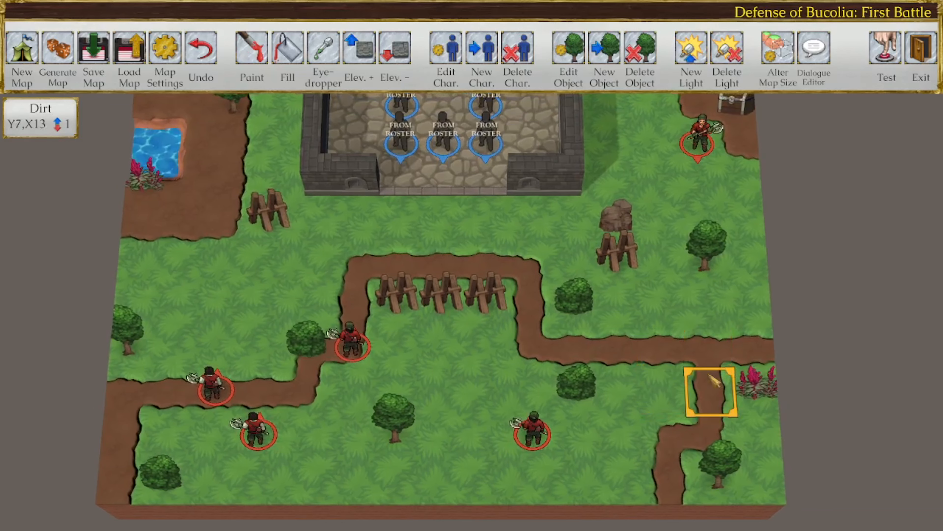
{"action": "left_click", "coordinate": [479, 59]}
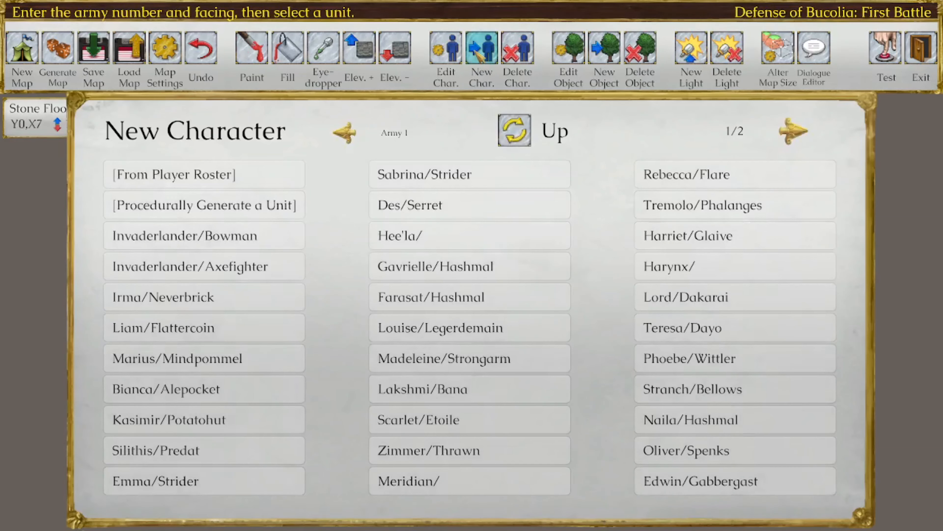
{"action": "mouse_move", "coordinate": [227, 327]}
{"action": "left_click", "coordinate": [232, 240]}
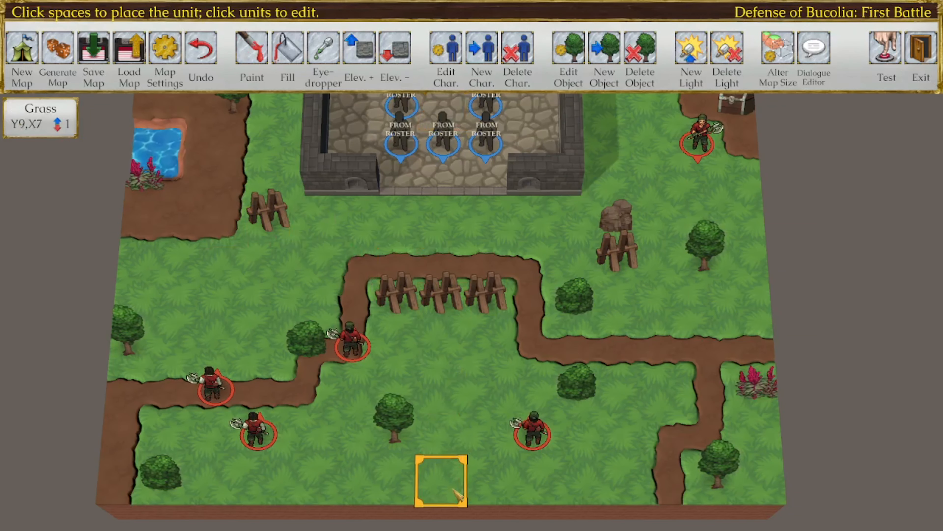
{"action": "left_click", "coordinate": [212, 488]}
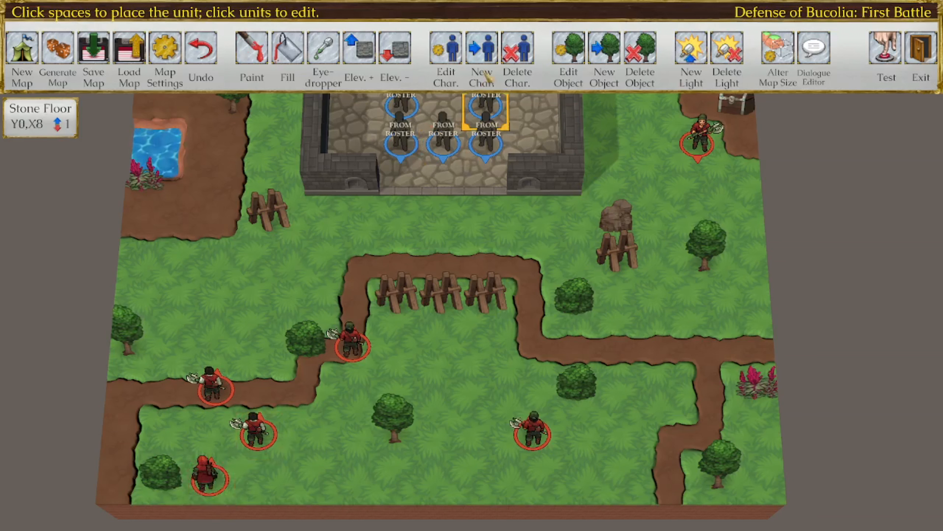
Set the tags of the Bowman at Y9,X2 to Passive/Pursue/AggroGroup,0
{"action": "left_click", "coordinate": [446, 49]}
{"action": "left_click", "coordinate": [210, 476]}
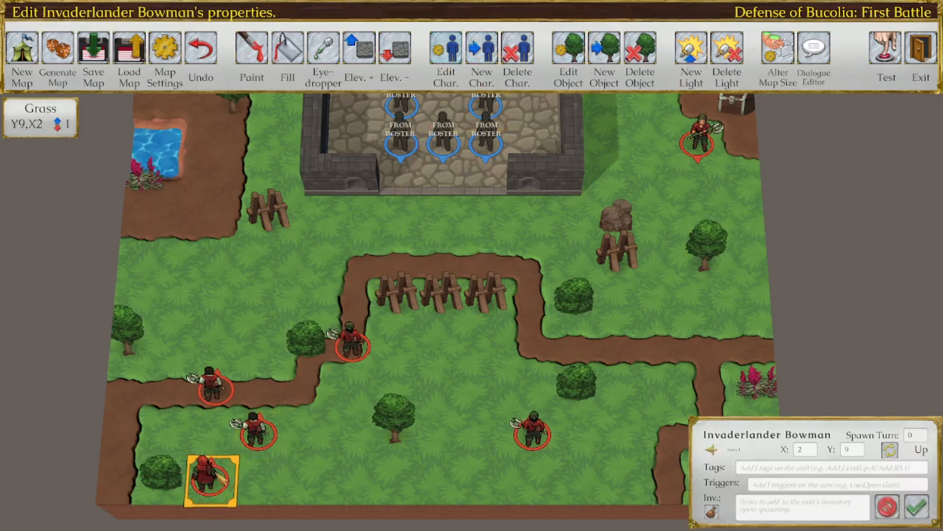
{"action": "left_click", "coordinate": [784, 468]}
{"action": "type", "text": "Passive/Pursue"}
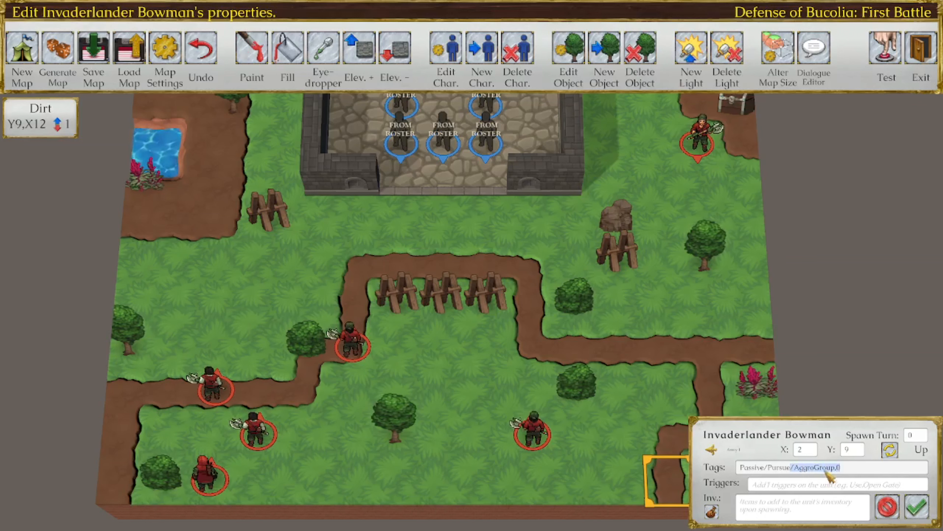
{"action": "left_click", "coordinate": [916, 506]}
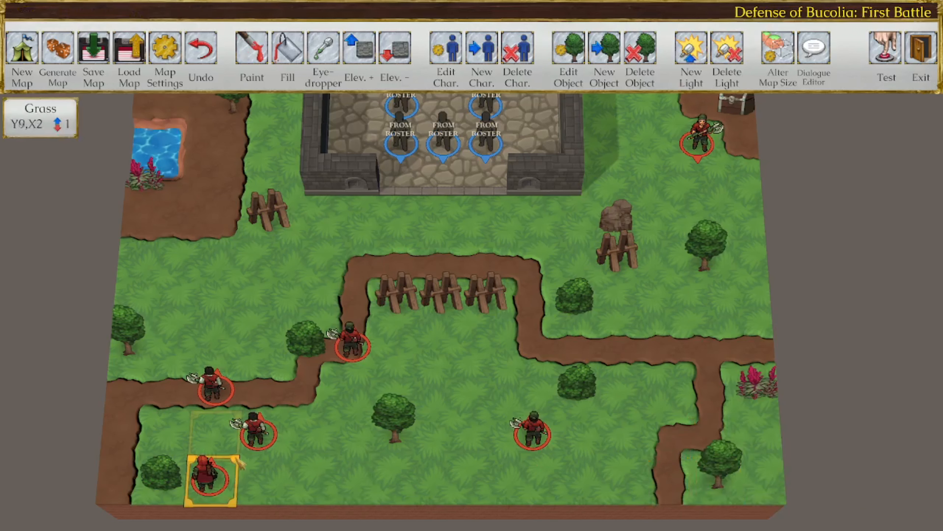
Append /AggroGroup,0 to the Passive/Pursue tags of the Axefighters at Y8,X3 and Y7,X2, and save the map
{"action": "left_click", "coordinate": [255, 433]}
{"action": "left_click", "coordinate": [831, 469]}
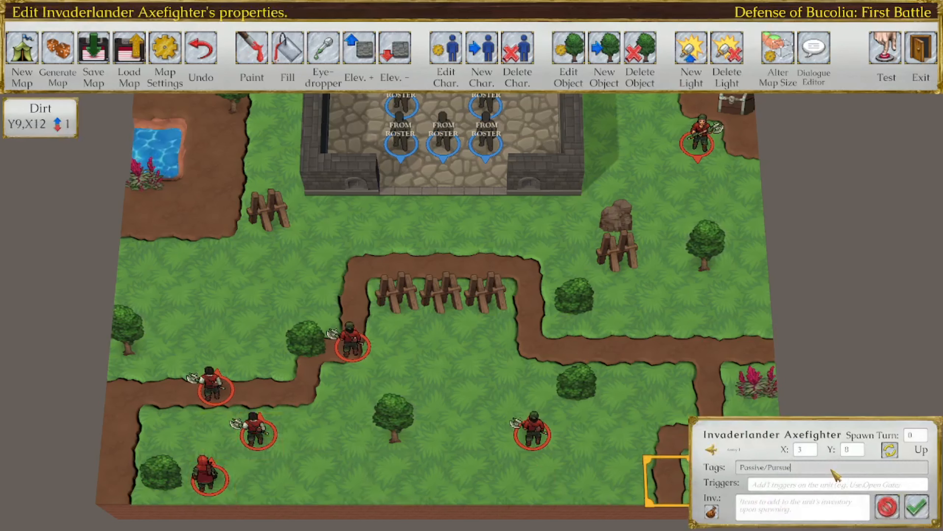
{"action": "left_click", "coordinate": [916, 506]}
{"action": "left_click", "coordinate": [216, 397]}
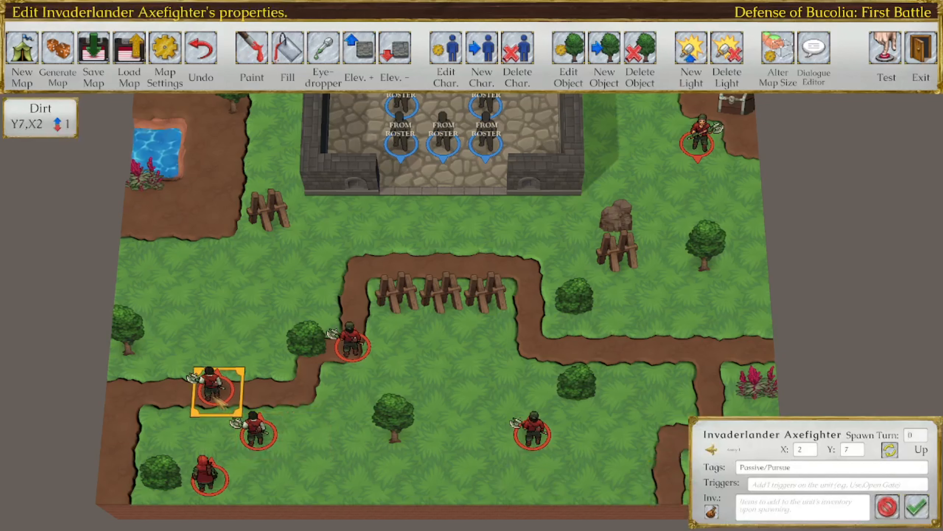
{"action": "left_click", "coordinate": [794, 469]}
{"action": "type", "text": "/AggroGroup,0"}
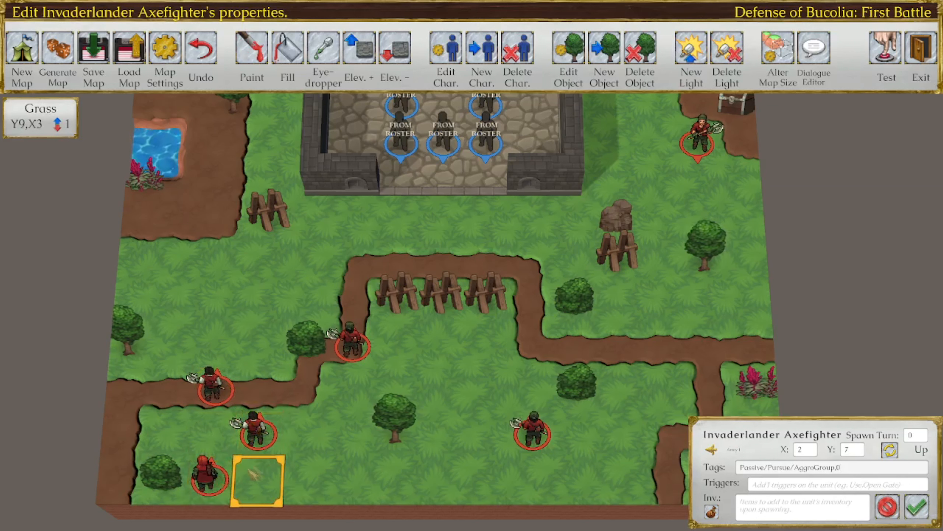
{"action": "left_click", "coordinate": [920, 506]}
{"action": "key", "text": "shift+s"}
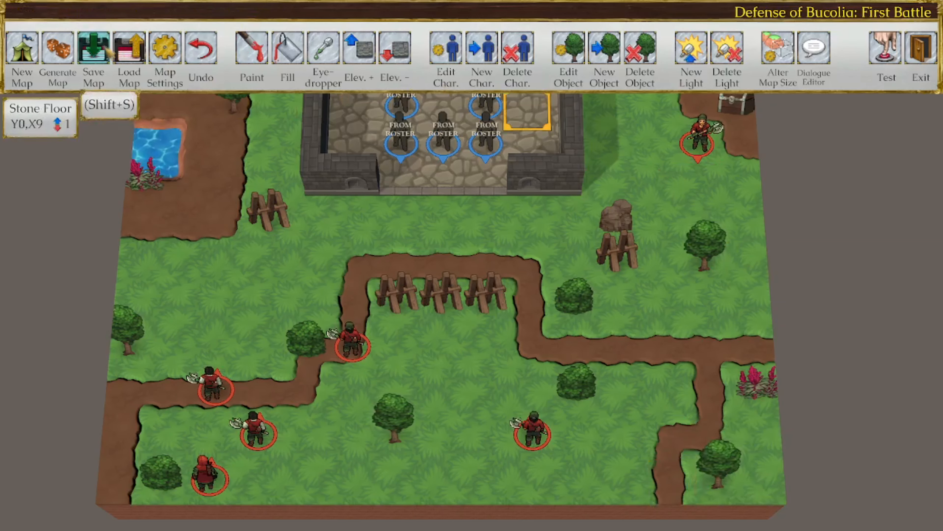
Start a procedurally generated Army 1 unit facing Up and mark it as a unique unit
{"action": "middle_click_drag", "start_coordinate": [515, 235], "coordinate": [505, 254]}
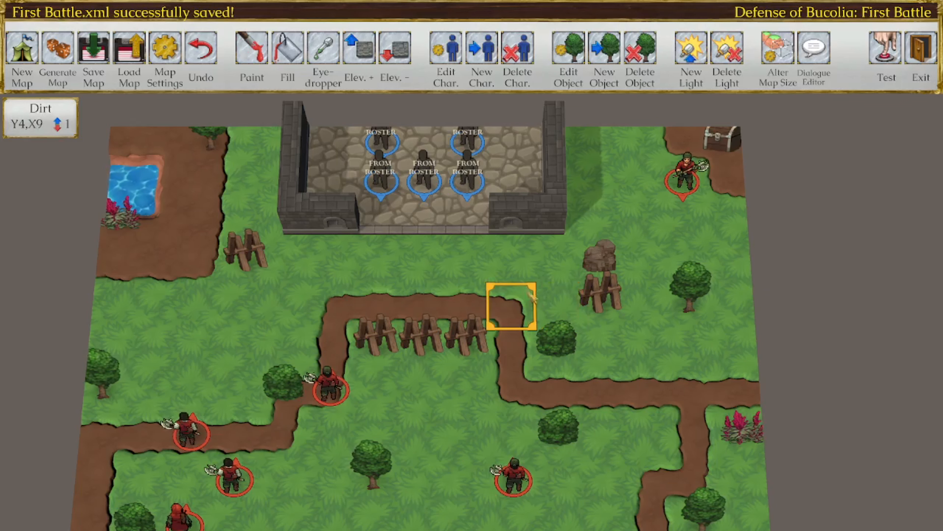
{"action": "middle_click_drag", "start_coordinate": [496, 383], "coordinate": [532, 337]}
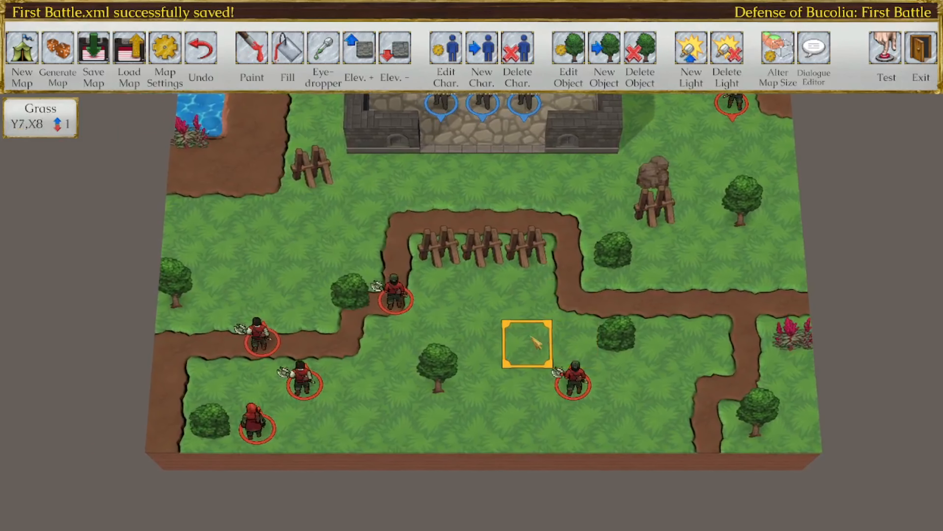
{"action": "left_click", "coordinate": [489, 57]}
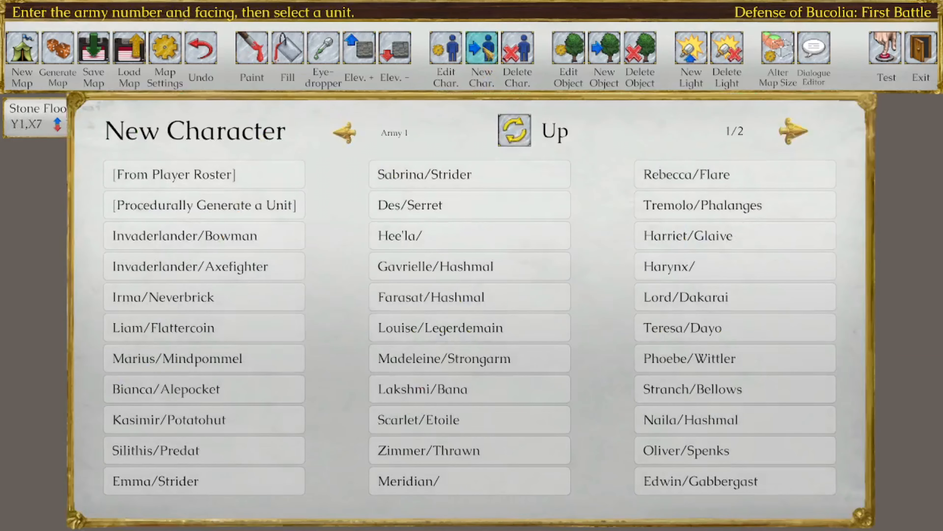
{"action": "left_click", "coordinate": [290, 205]}
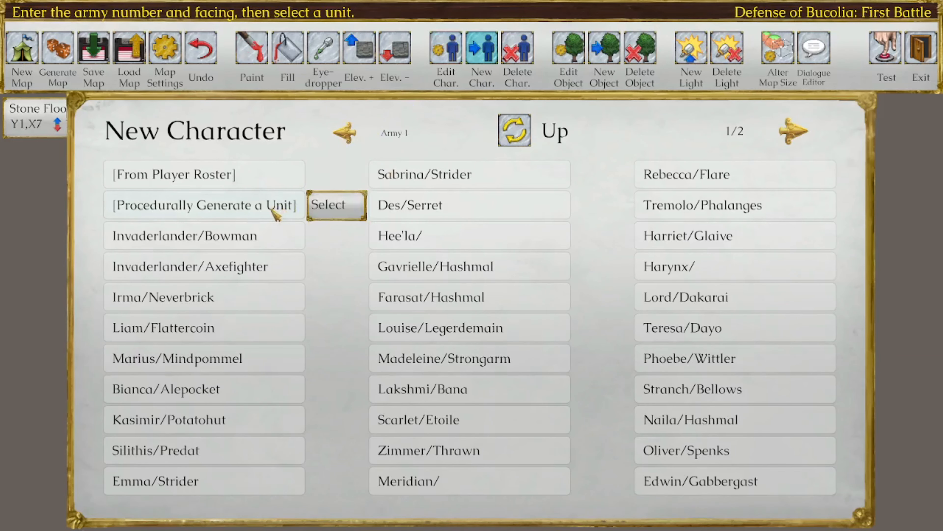
{"action": "left_click", "coordinate": [273, 211]}
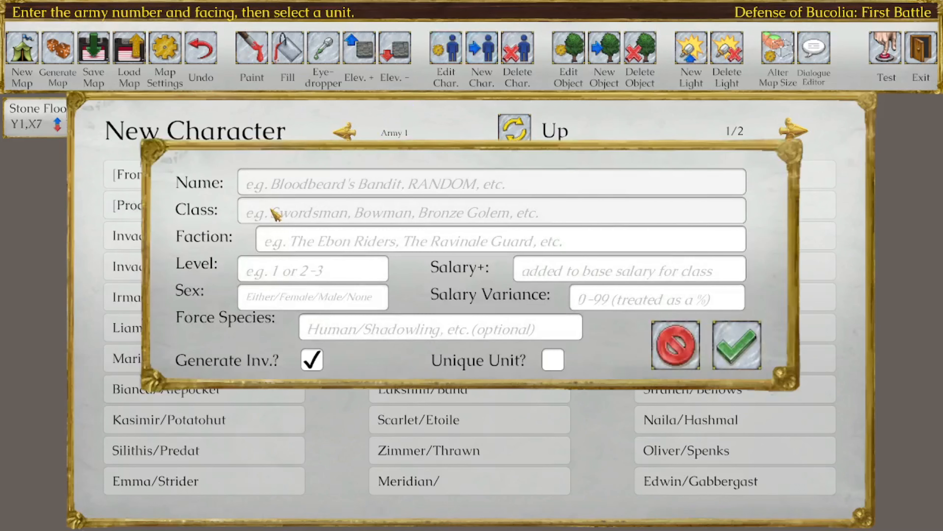
{"action": "left_click", "coordinate": [553, 361]}
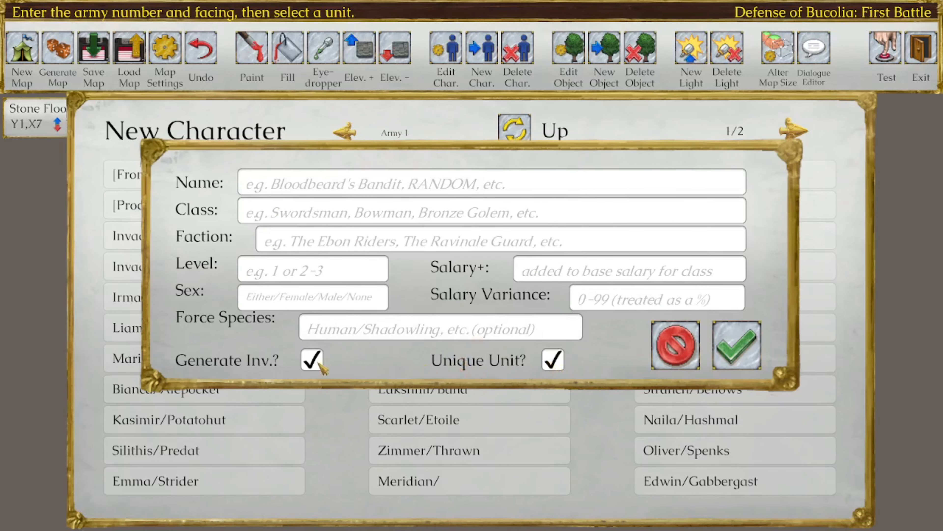
Name the generated unit Invaderlander Commander
{"action": "left_click", "coordinate": [351, 185]}
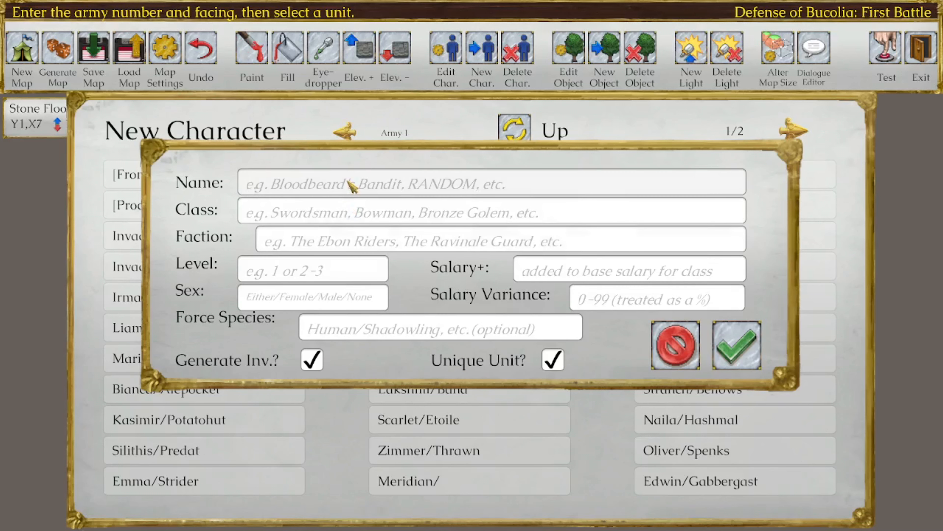
{"action": "type", "text": "Invaderlander"}
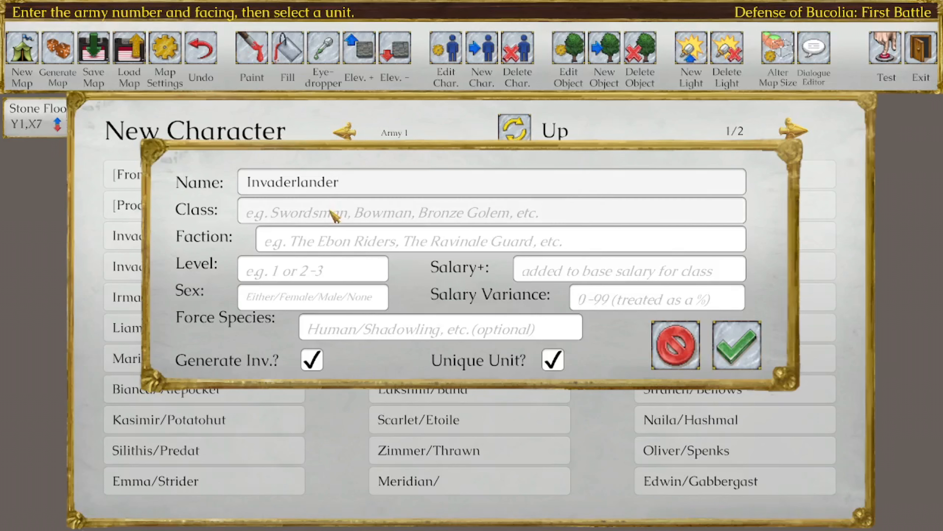
{"action": "type", "text": " Commander"}
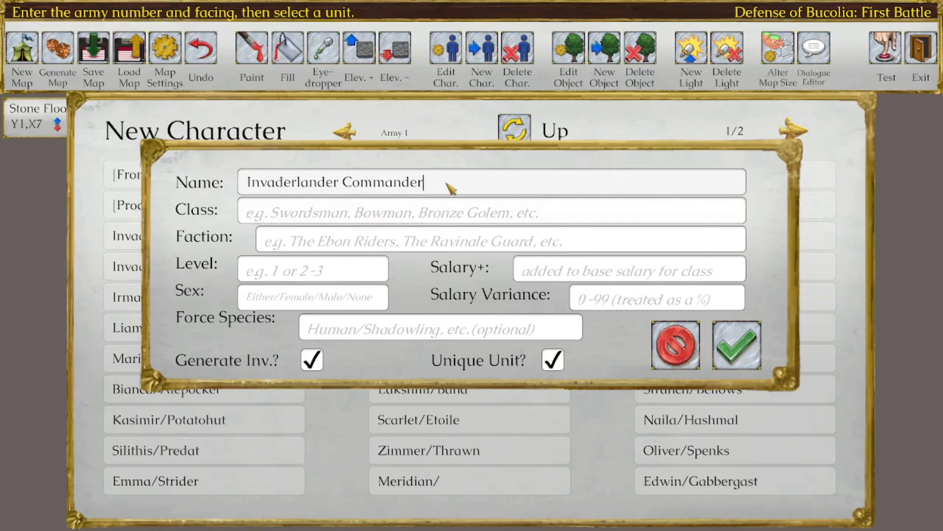
Replace the generated unit's name with RANDOM
{"action": "left_click_drag", "start_coordinate": [451, 187], "coordinate": [186, 185]}
{"action": "type", "text": "Ra"}
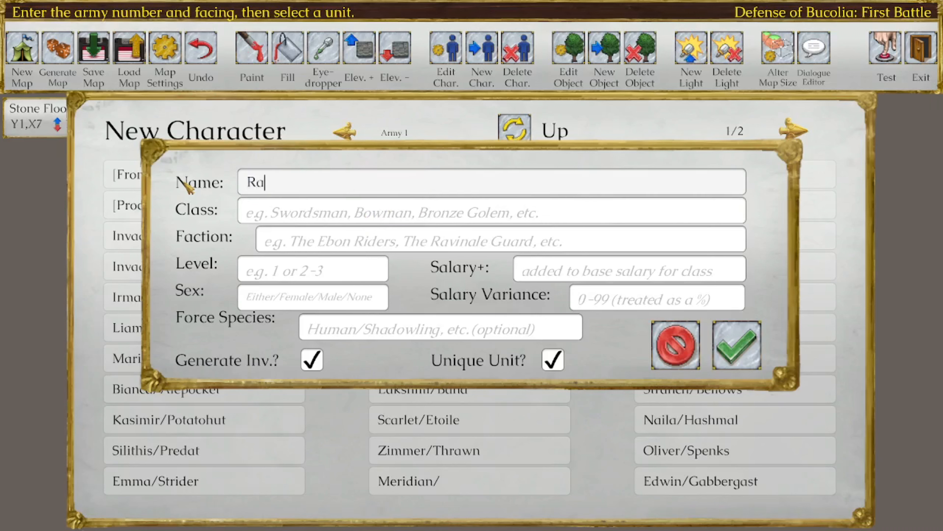
{"action": "key", "text": "BackSpace"}
{"action": "key", "text": "BackSpace"}
{"action": "key", "text": "BackSpace"}
{"action": "type", "text": "RANDOM"}
Make the generated unit a level 6 Swordsman of Either sex and place it on the dirt path at Y8,X0
{"action": "left_click", "coordinate": [351, 218]}
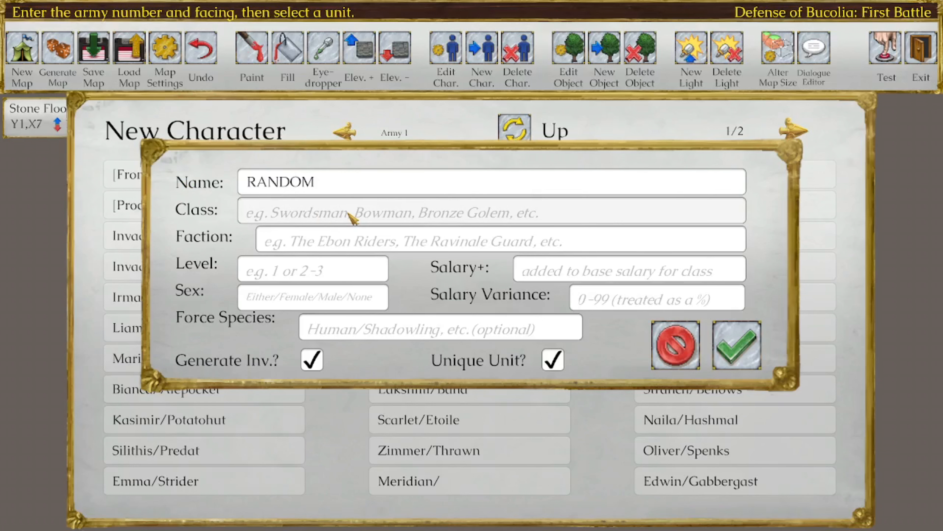
{"action": "type", "text": "Sword"}
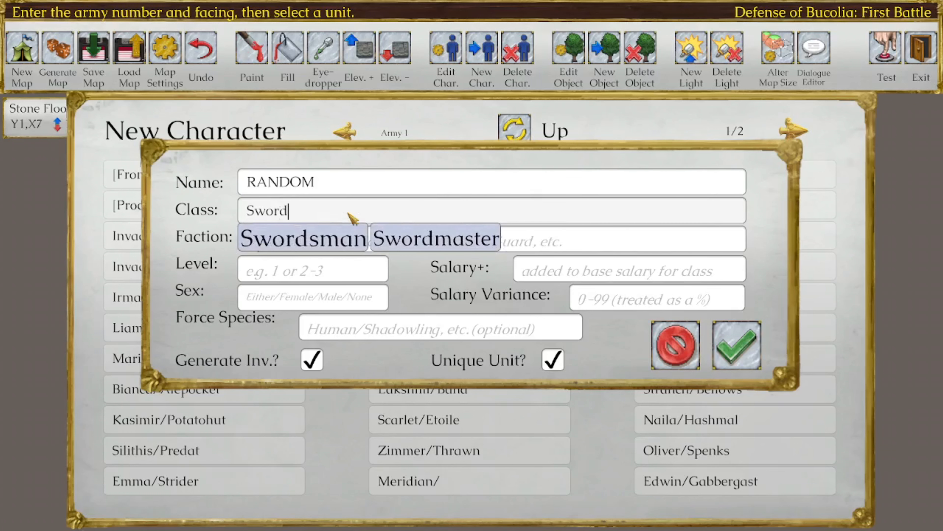
{"action": "left_click", "coordinate": [332, 242]}
{"action": "left_click", "coordinate": [316, 279]}
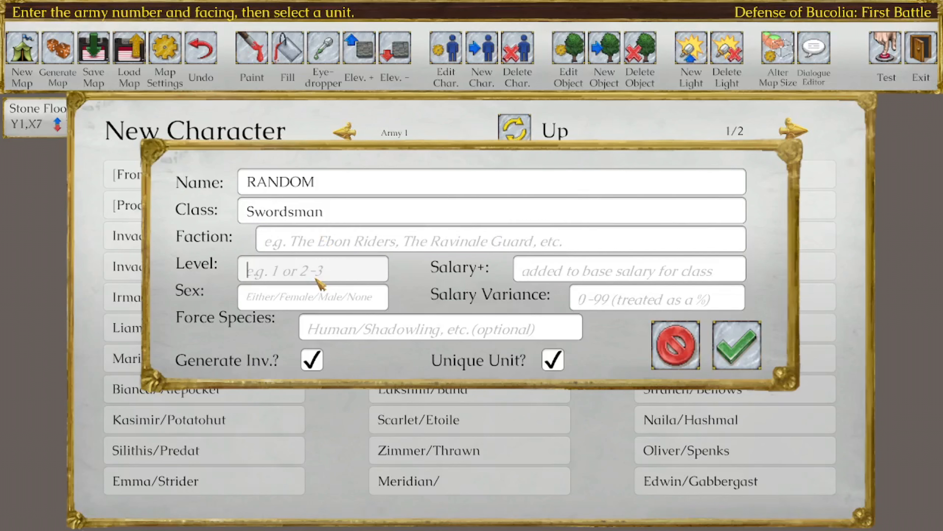
{"action": "type", "text": "6"}
{"action": "left_click", "coordinate": [350, 297]}
{"action": "type", "text": "Either"}
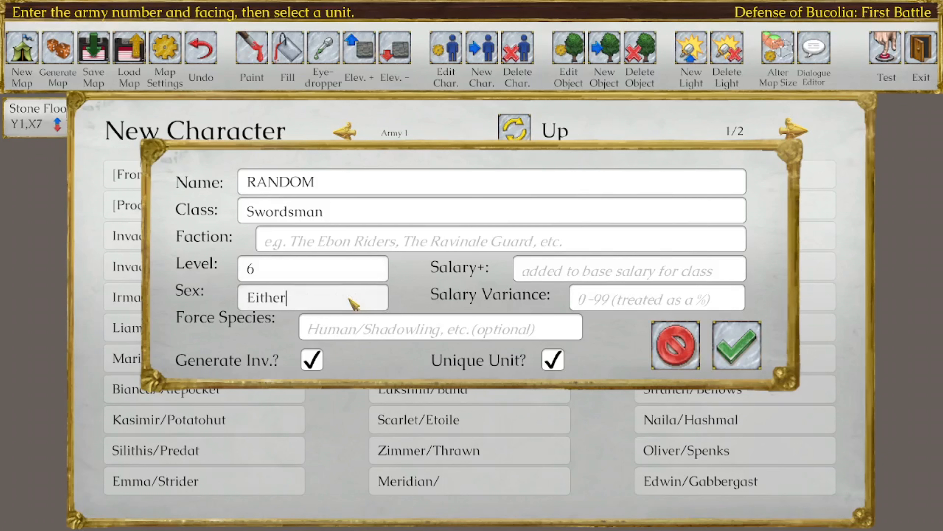
{"action": "left_click", "coordinate": [326, 214]}
{"action": "left_click", "coordinate": [356, 335]}
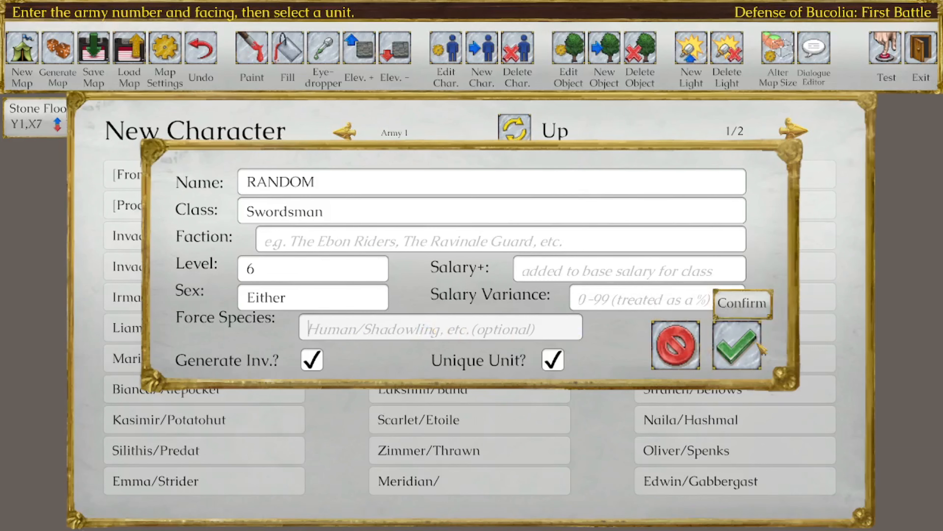
{"action": "left_click", "coordinate": [731, 335]}
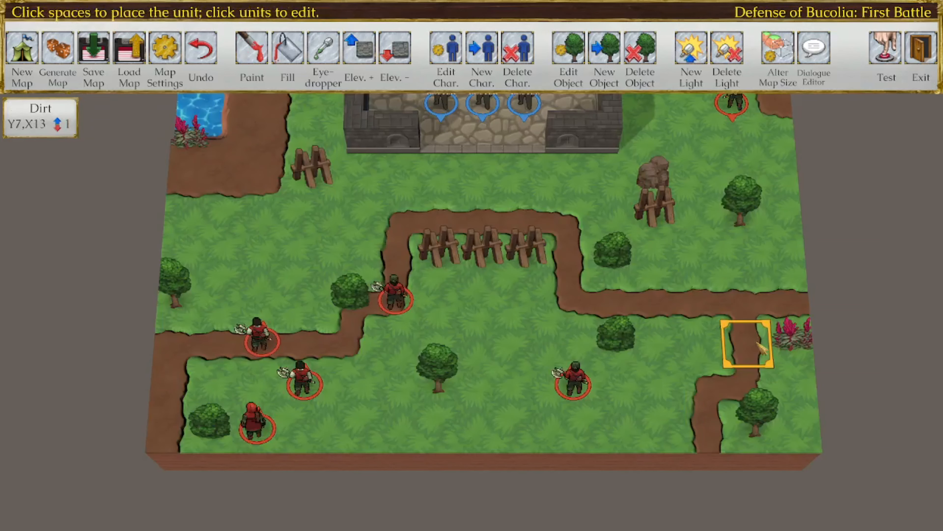
{"action": "left_click", "coordinate": [174, 375]}
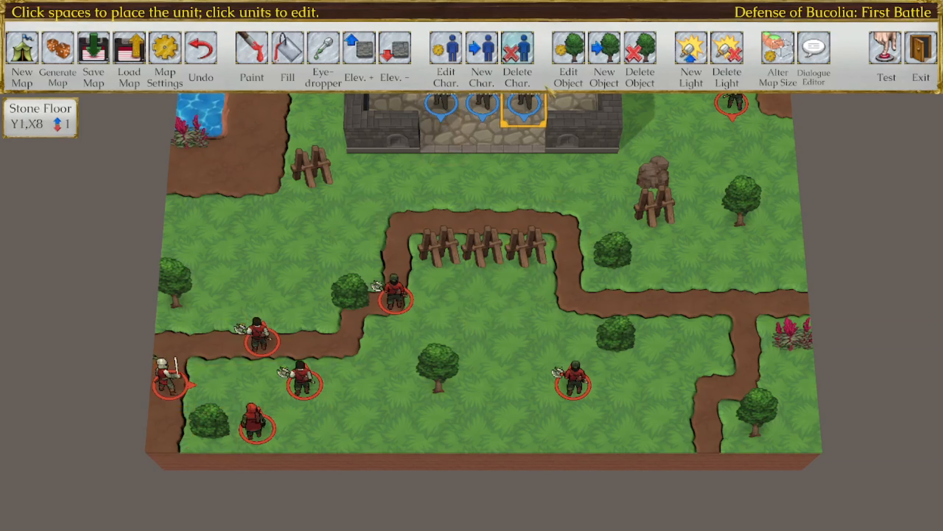
Tag the enemy Swordsman commander on the dirt path at Y8,X0 as Passive
{"action": "left_click", "coordinate": [445, 48]}
{"action": "left_click", "coordinate": [172, 379]}
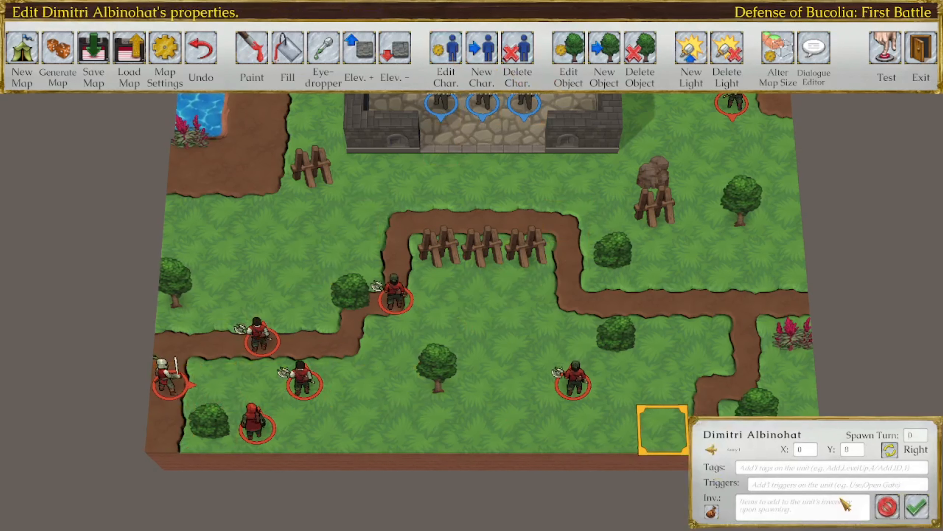
{"action": "left_click", "coordinate": [772, 468]}
{"action": "type", "text": "/AggroGroup,0"}
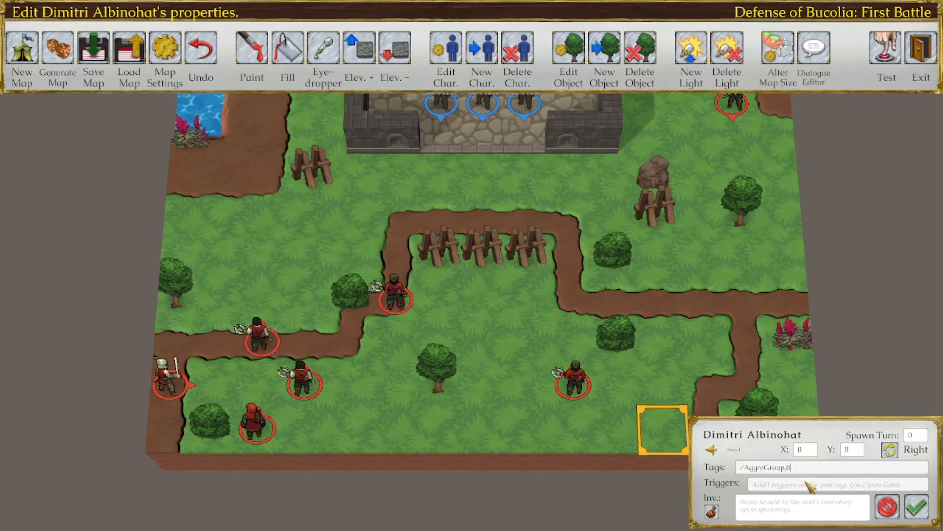
{"action": "left_click_drag", "start_coordinate": [790, 469], "coordinate": [631, 473]}
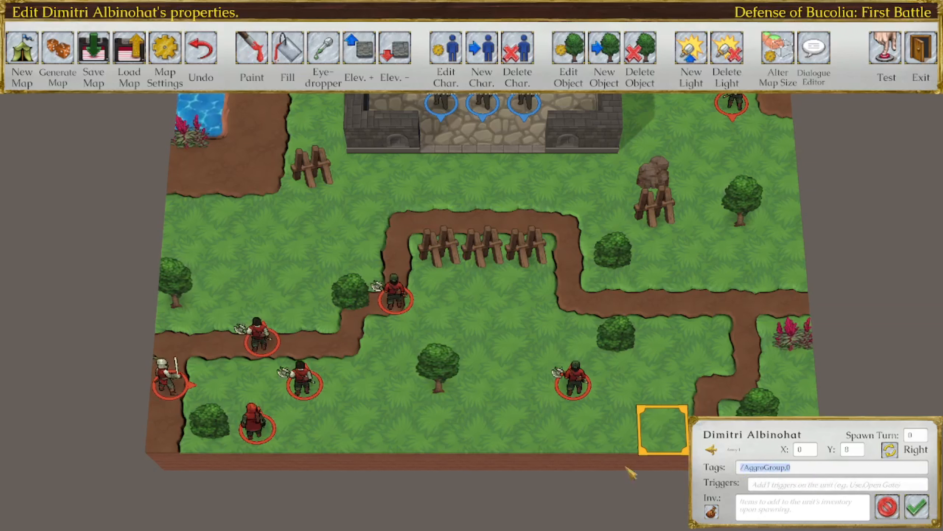
{"action": "type", "text": "Passive"}
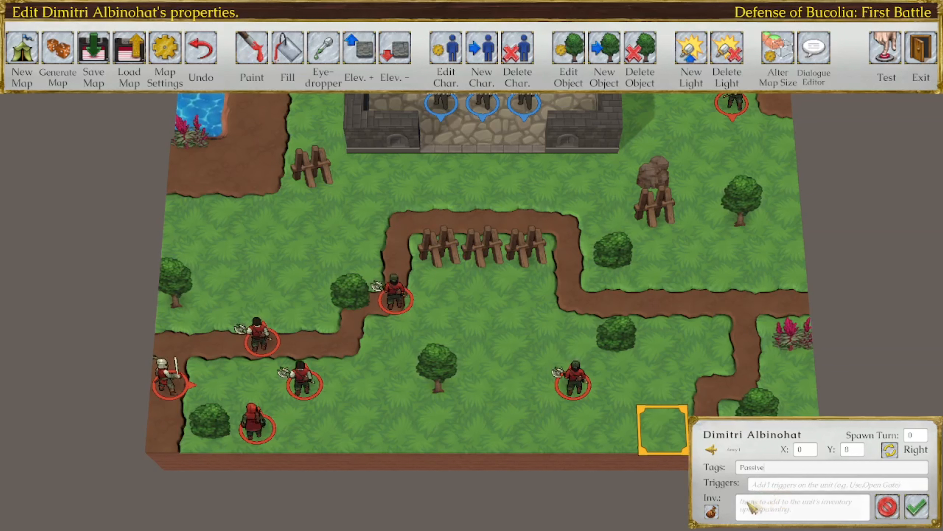
Add 100 Coins to the enemy commander's inventory and confirm the unit's properties
{"action": "left_click", "coordinate": [712, 511]}
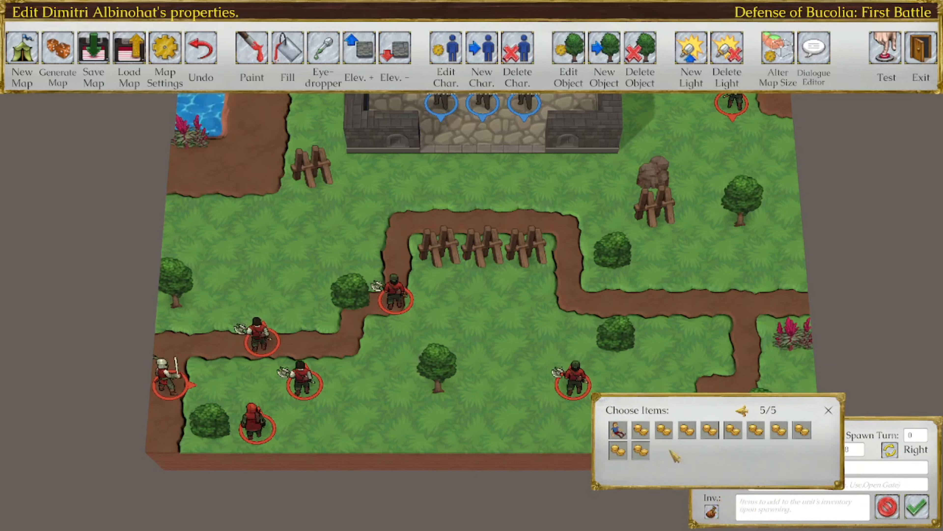
{"action": "left_click", "coordinate": [710, 430]}
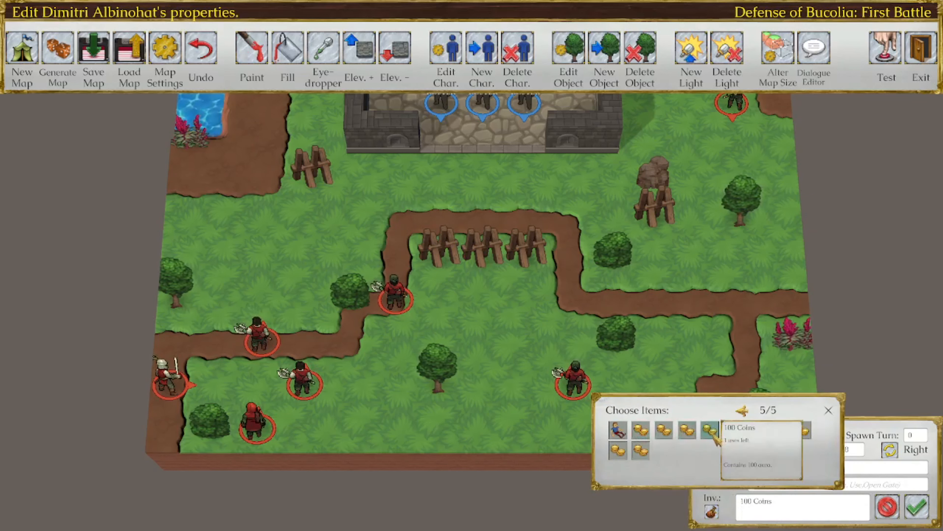
{"action": "left_click", "coordinate": [828, 409]}
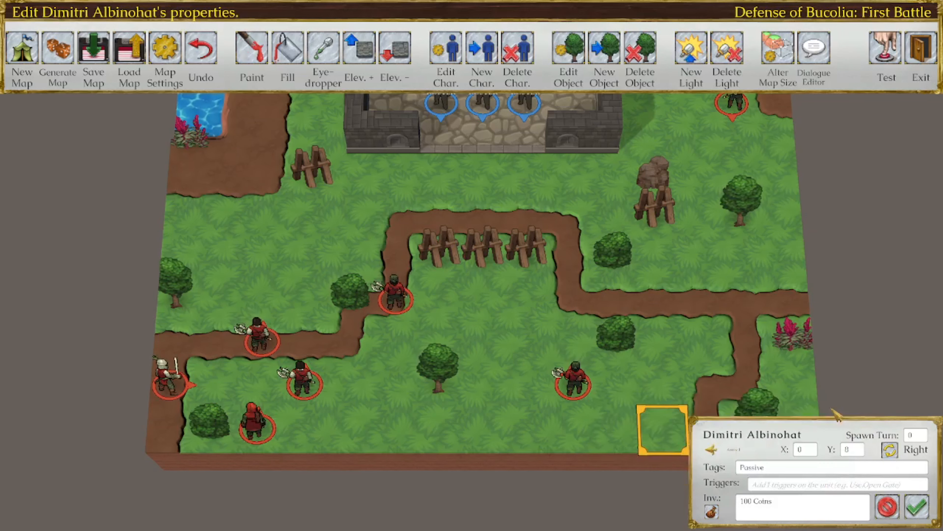
{"action": "left_click", "coordinate": [917, 507]}
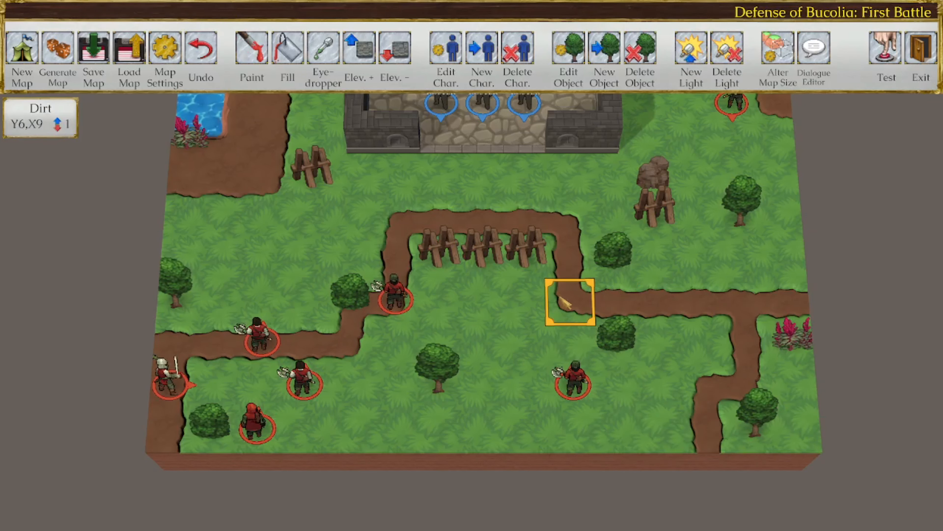
Change the map's first objective to "Defeat the enemy commander."
{"action": "scroll", "coordinate": [523, 303], "scroll_direction": "up", "scroll_amount": 3}
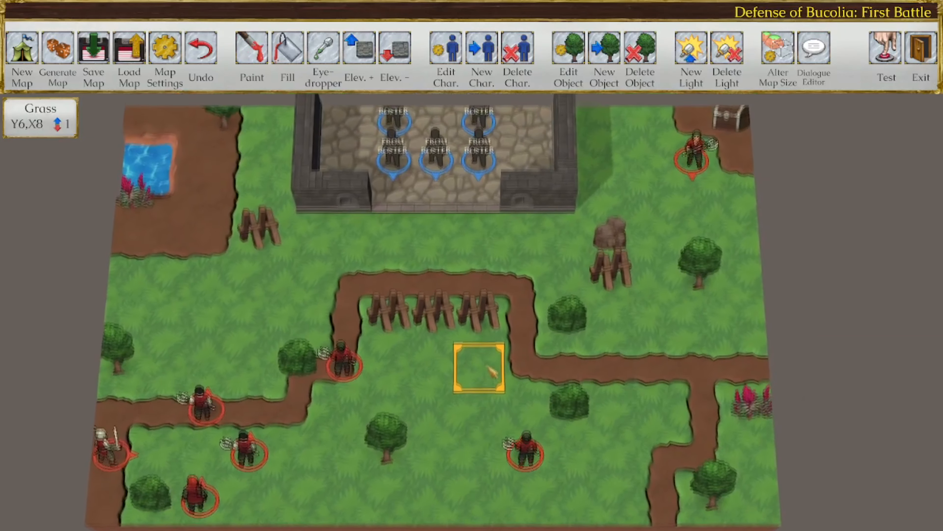
{"action": "scroll", "coordinate": [493, 370], "scroll_direction": "up", "scroll_amount": 3}
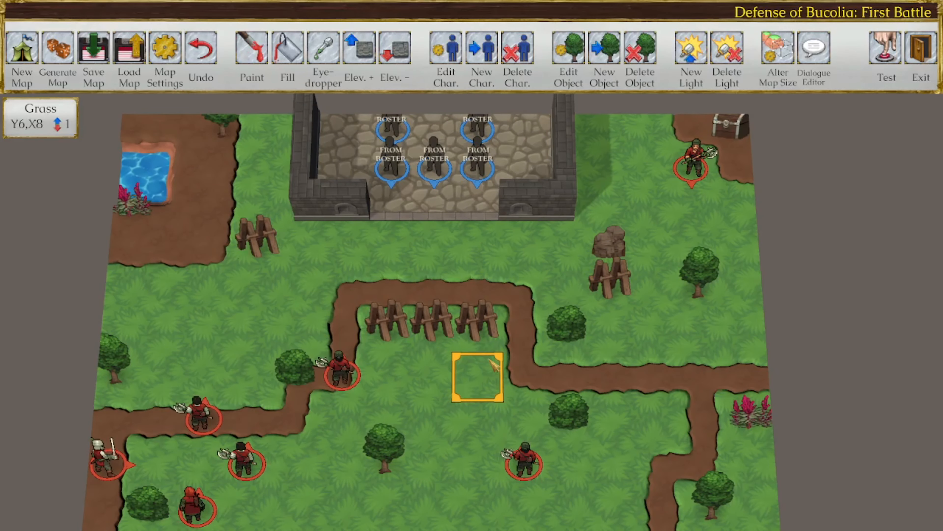
{"action": "left_click", "coordinate": [169, 63]}
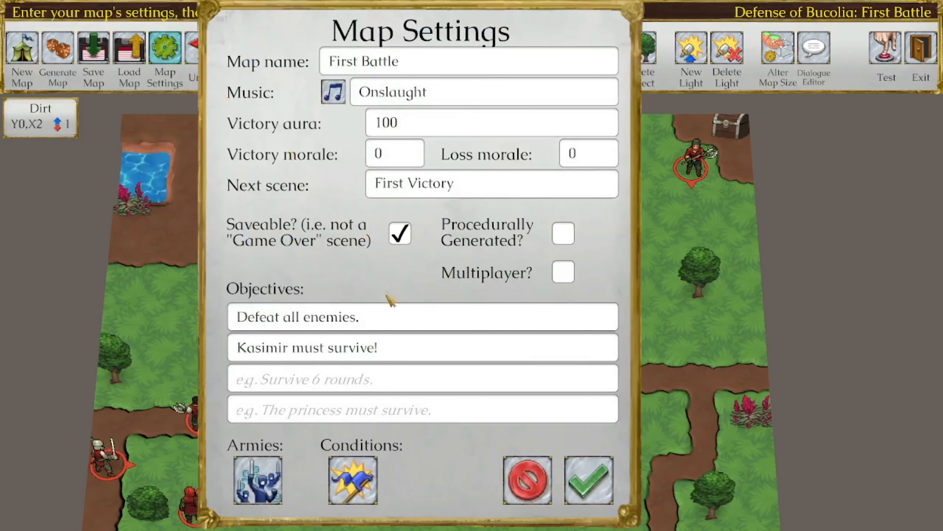
{"action": "left_click_drag", "start_coordinate": [390, 319], "coordinate": [289, 320]}
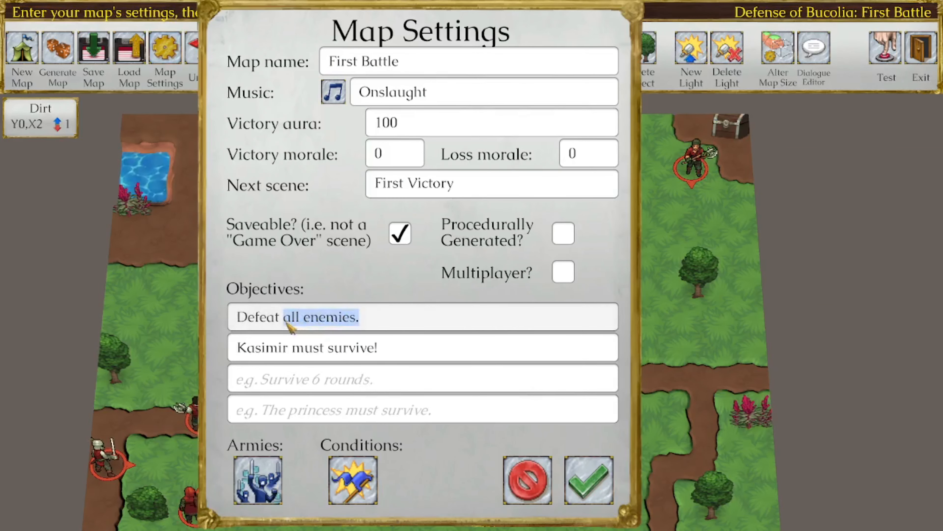
{"action": "type", "text": "the enemy commander"}
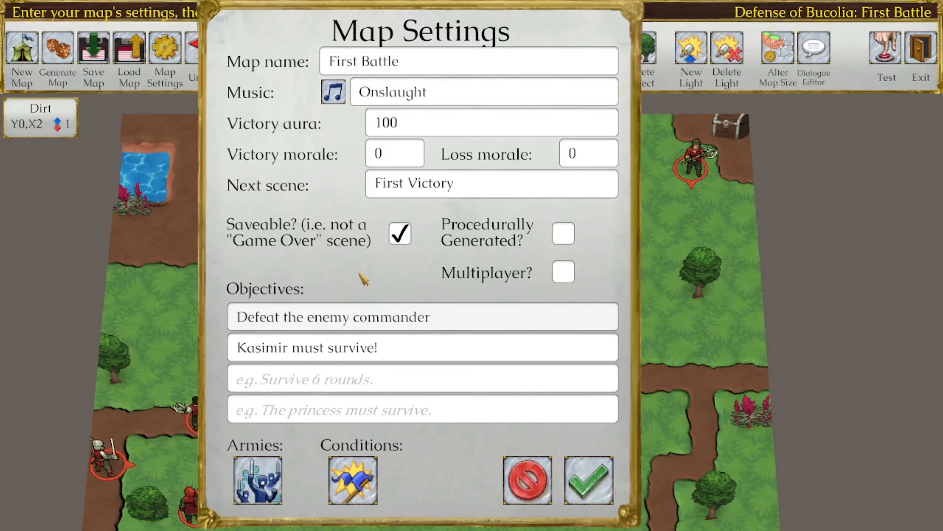
{"action": "type", "text": "."}
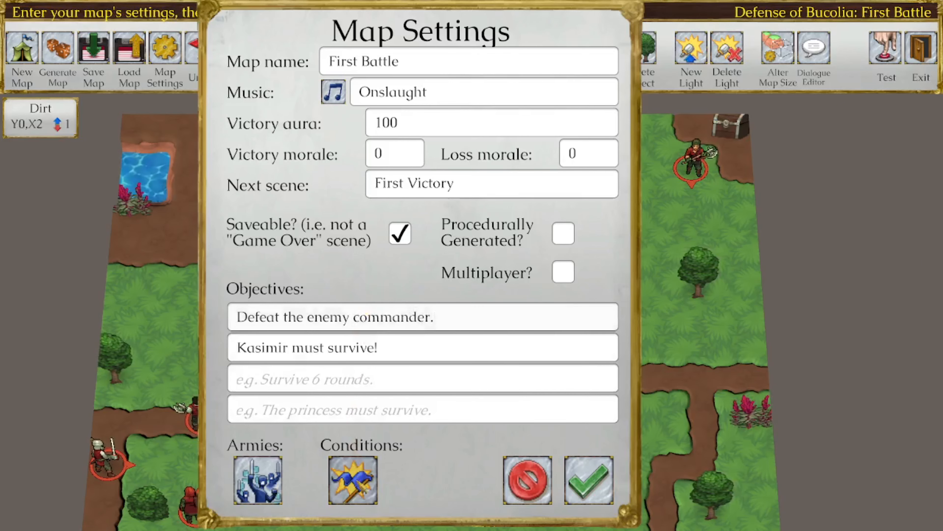
Add a Protect Char condition for army 1 below the Kasimir condition in the map's conditions
{"action": "left_click", "coordinate": [361, 482]}
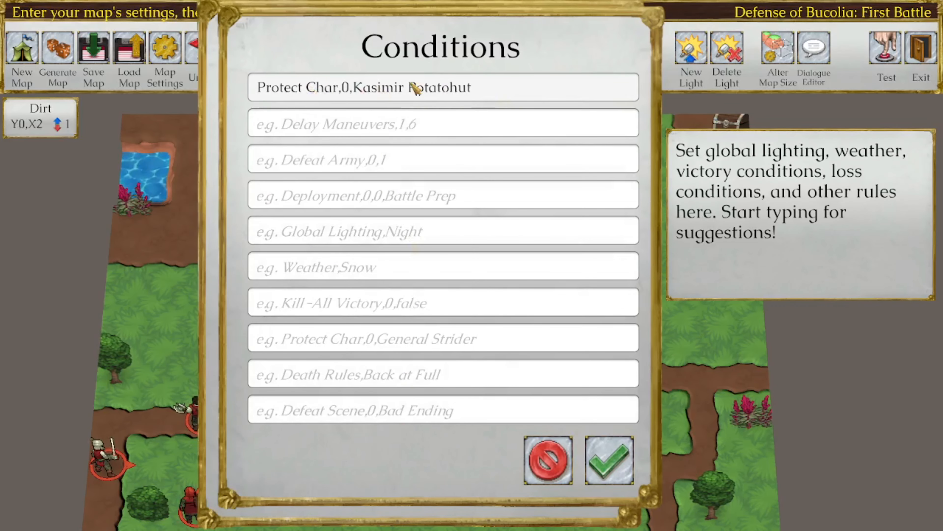
{"action": "left_click", "coordinate": [443, 123]}
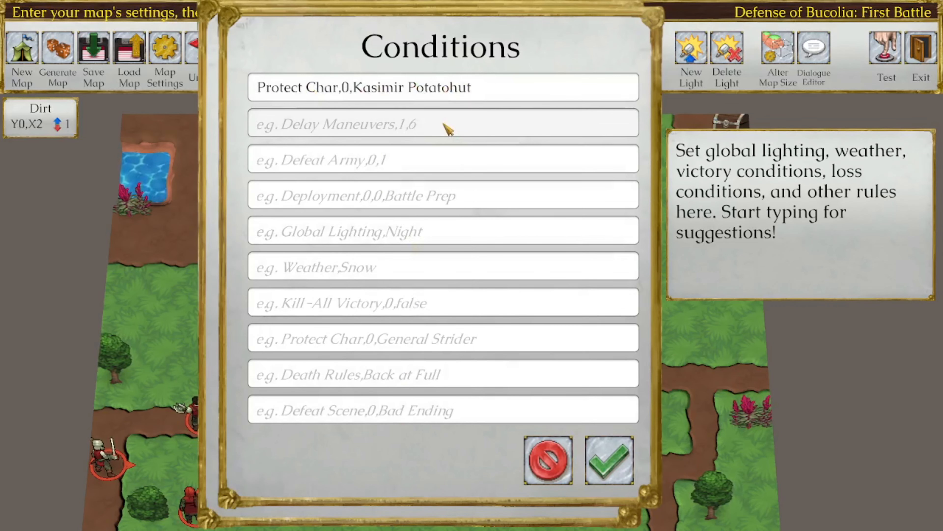
{"action": "type", "text": "Protec"}
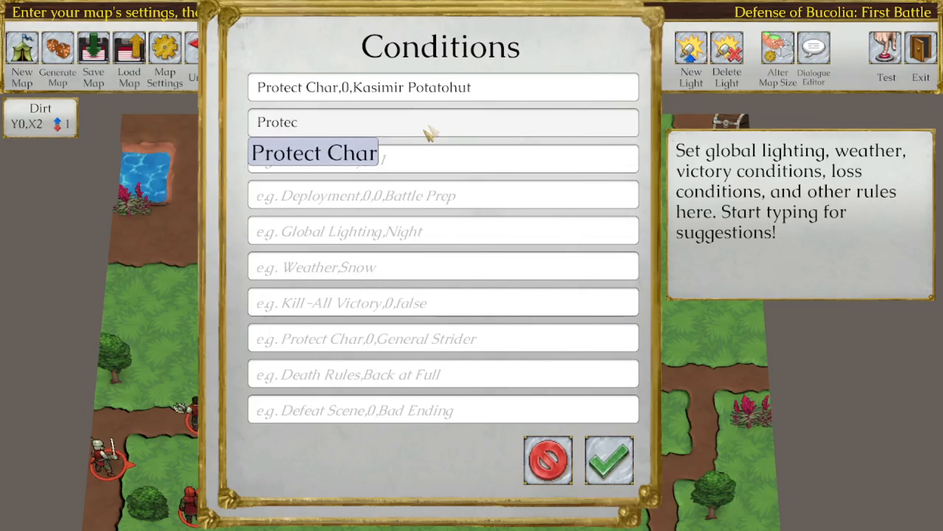
{"action": "left_click", "coordinate": [366, 158]}
{"action": "left_click", "coordinate": [344, 125]}
{"action": "left_click_drag", "start_coordinate": [344, 125], "coordinate": [436, 130]}
{"action": "key", "text": "BackSpace"}
{"action": "type", "text": "1"}
Confirm the conditions with the Character Name placeholder left in the army 1 entry, and save the map settings
{"action": "left_click_drag", "start_coordinate": [355, 123], "coordinate": [478, 125]}
{"action": "left_click", "coordinate": [478, 125]}
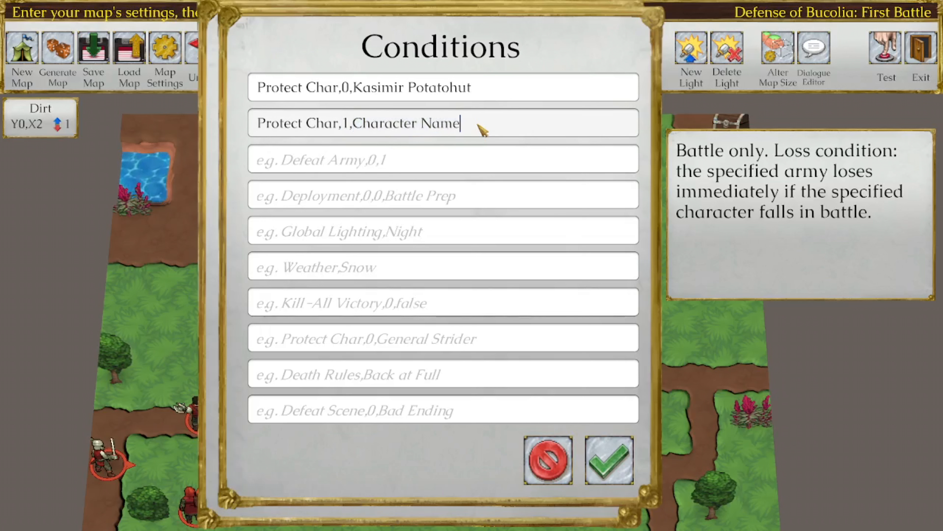
{"action": "left_click_drag", "start_coordinate": [354, 122], "coordinate": [477, 124]}
{"action": "left_click", "coordinate": [481, 128]}
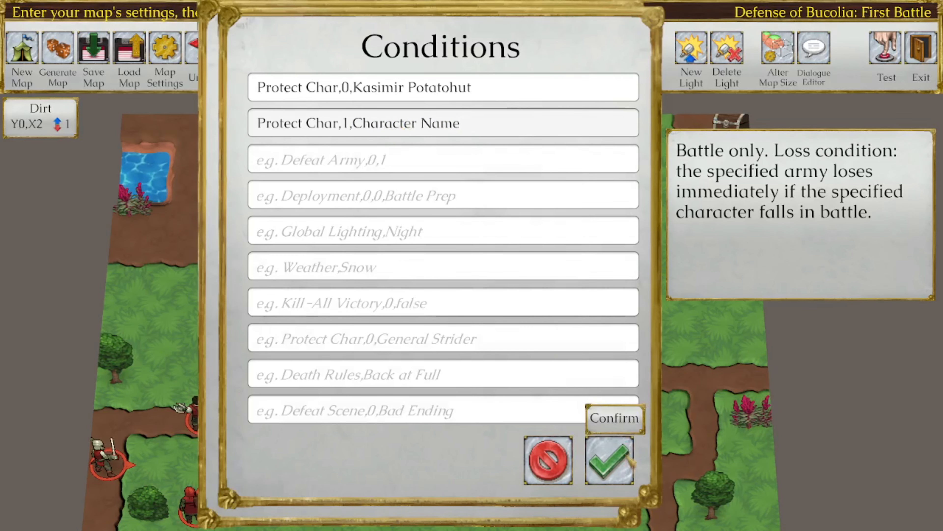
{"action": "left_click", "coordinate": [609, 460]}
{"action": "left_click", "coordinate": [589, 477]}
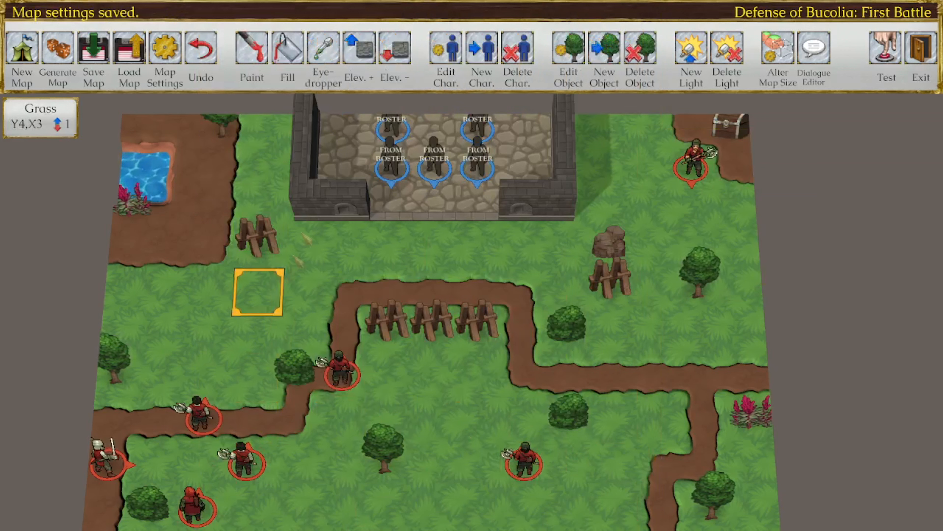
Extend the enemy commander's tags to Passive/ID,1 and confirm the unit's properties
{"action": "left_click", "coordinate": [446, 48]}
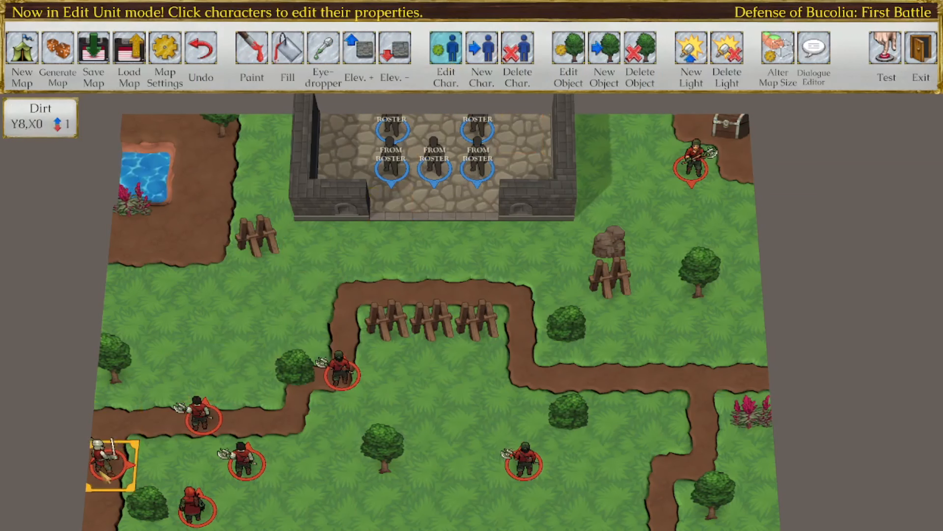
{"action": "left_click", "coordinate": [107, 459]}
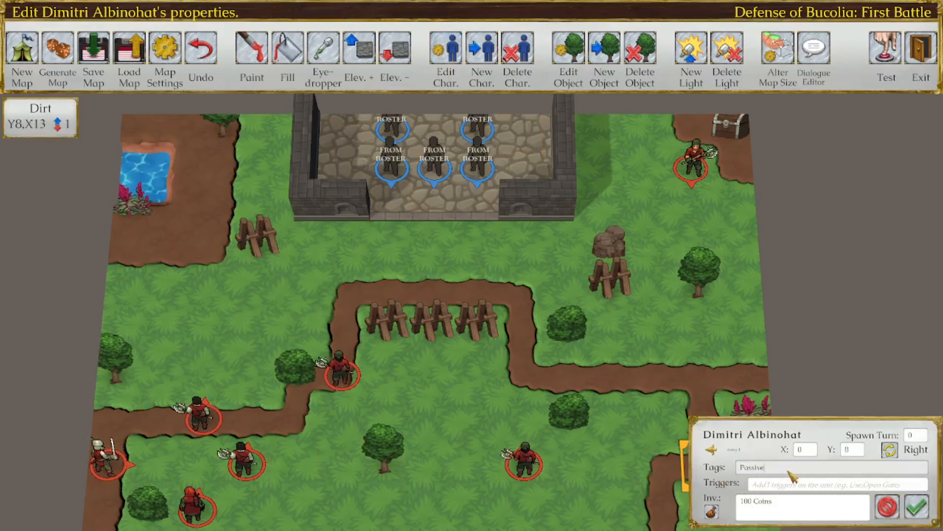
{"action": "type", "text": "ID.1"}
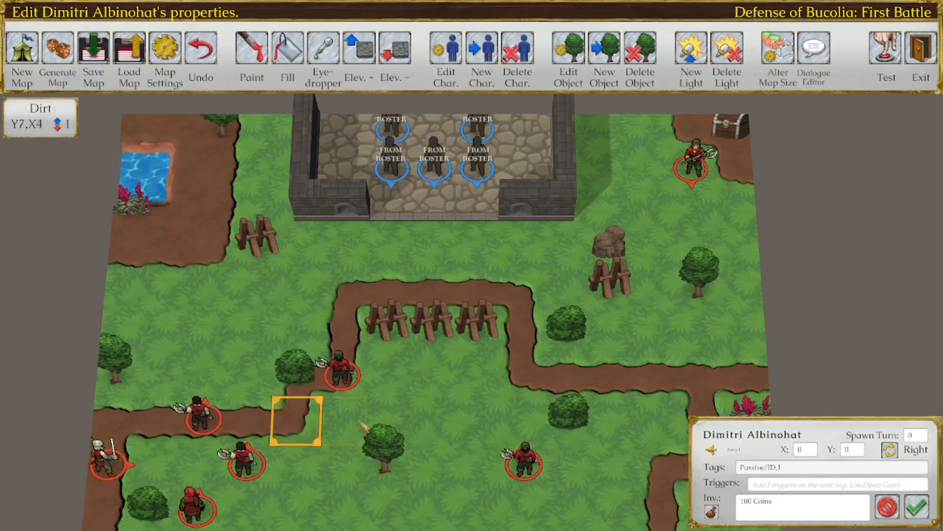
{"action": "left_click", "coordinate": [919, 507]}
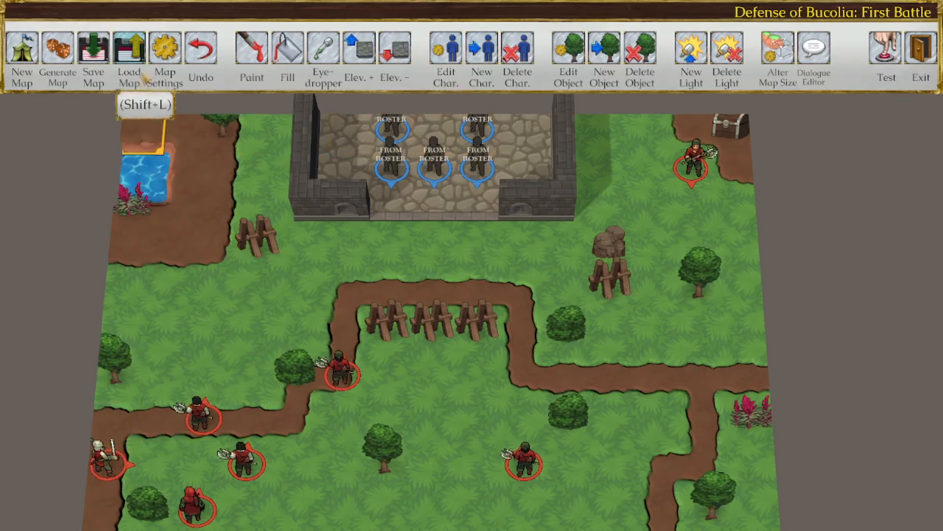
Change the army 1 condition to Protect Char,1,ID[1] and save the map settings
{"action": "left_click", "coordinate": [165, 49]}
{"action": "left_click", "coordinate": [354, 480]}
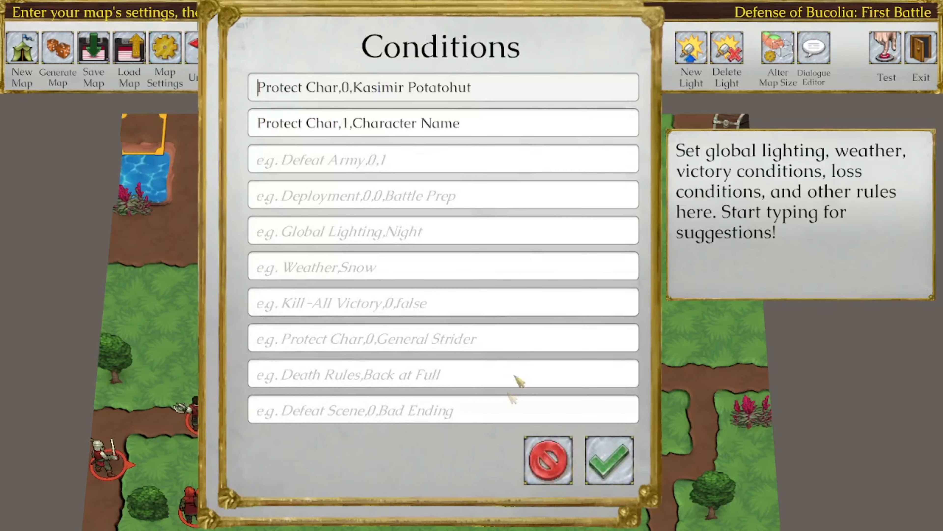
{"action": "left_click_drag", "start_coordinate": [353, 126], "coordinate": [498, 128]}
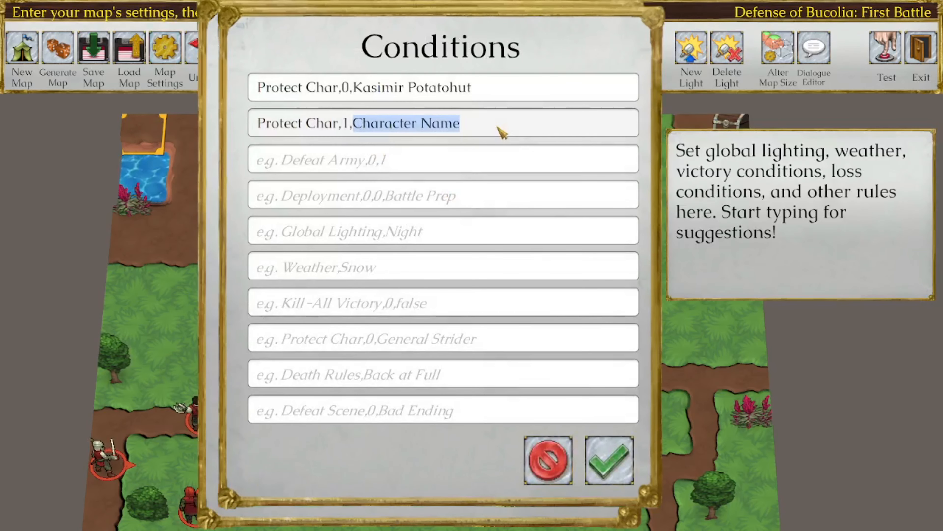
{"action": "type", "text": "ID[1"}
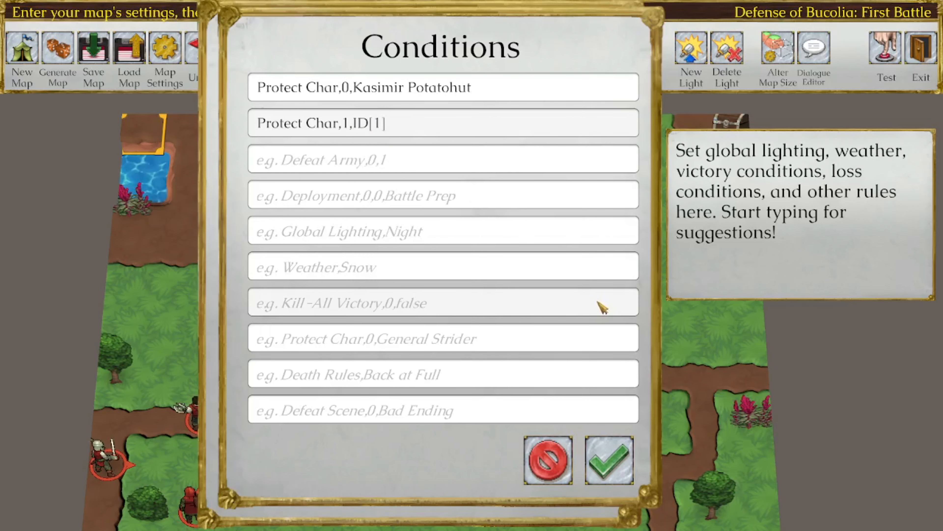
{"action": "left_click", "coordinate": [615, 460]}
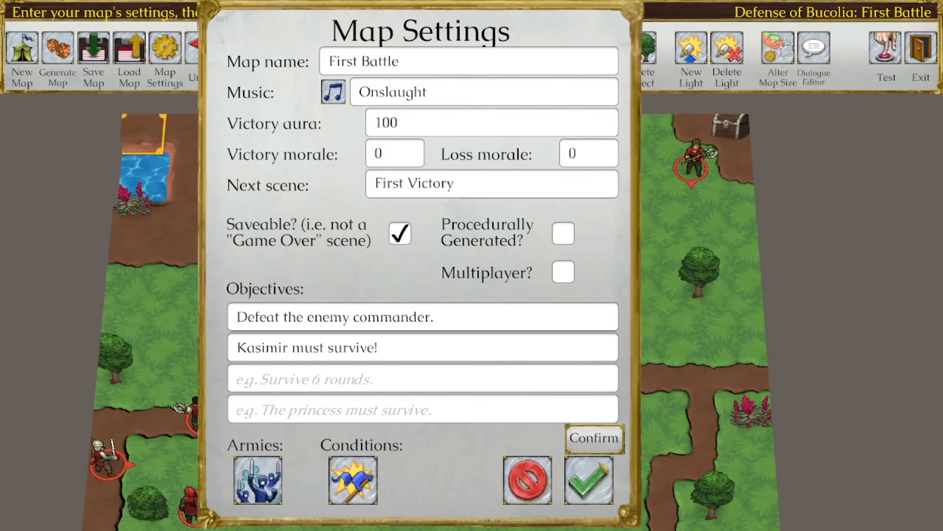
{"action": "left_click", "coordinate": [602, 474]}
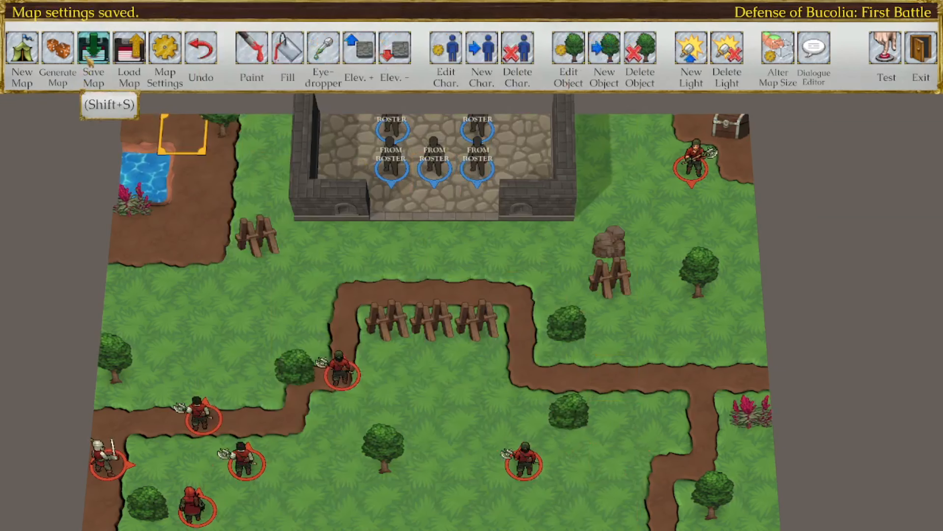
Save the First Battle map, then check the starting scene choices in the test setup and close it
{"action": "left_click", "coordinate": [95, 56]}
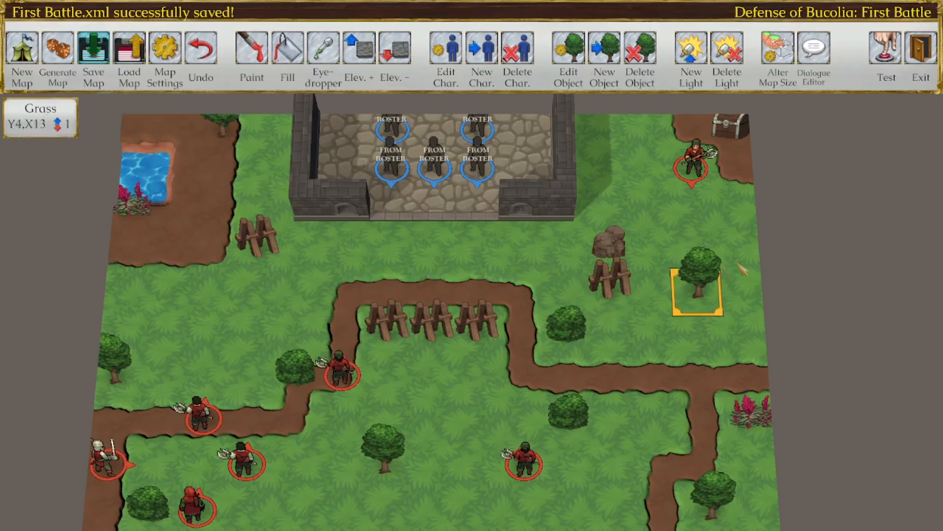
{"action": "left_click", "coordinate": [886, 50]}
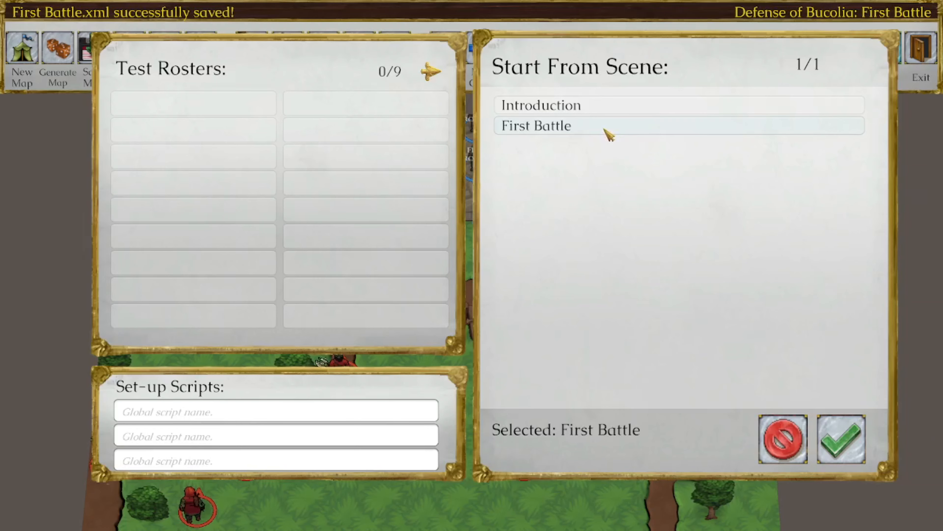
{"action": "left_click", "coordinate": [783, 439]}
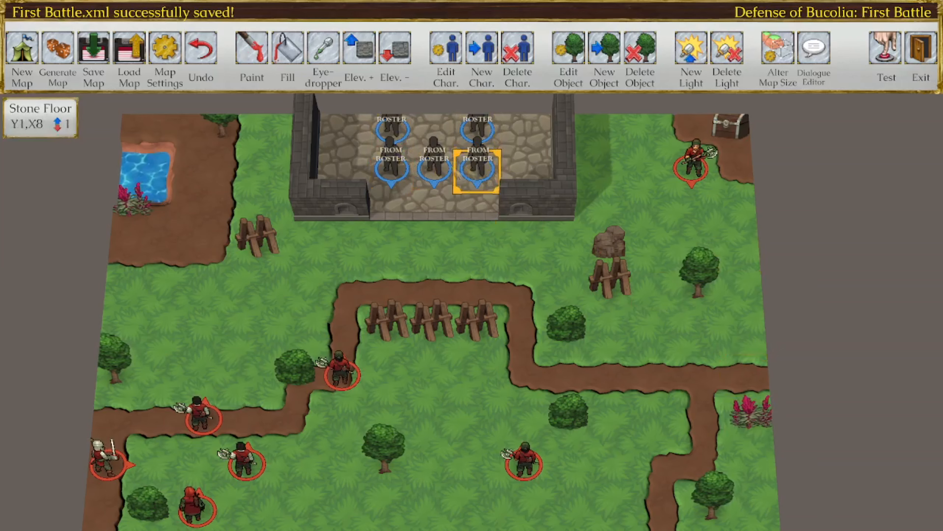
Fill the test roster with Kasimir/Potatohut, Bianca/Alepocket, Marius/Mindpommel, Liam/Flattercoin and Irma/Neverbrick, and start the test from the First Battle scene
{"action": "left_click", "coordinate": [886, 49]}
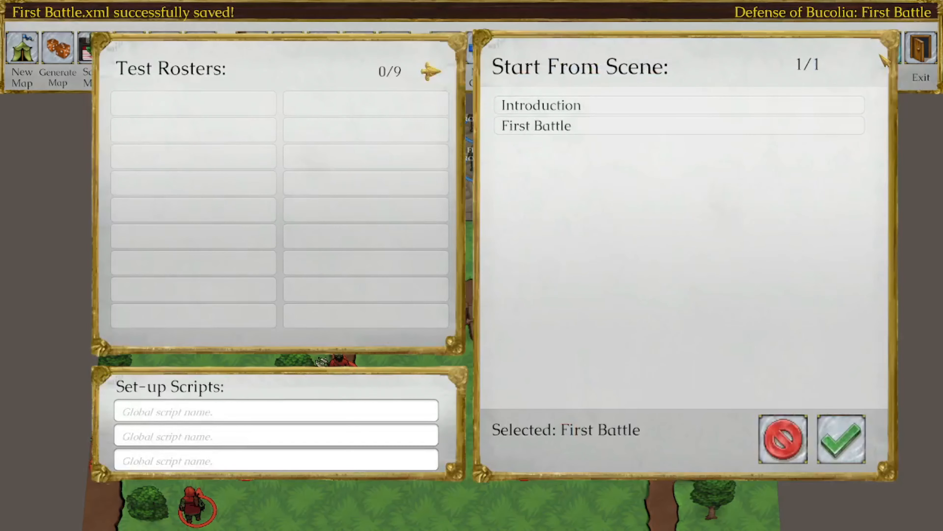
{"action": "left_click", "coordinate": [269, 108]}
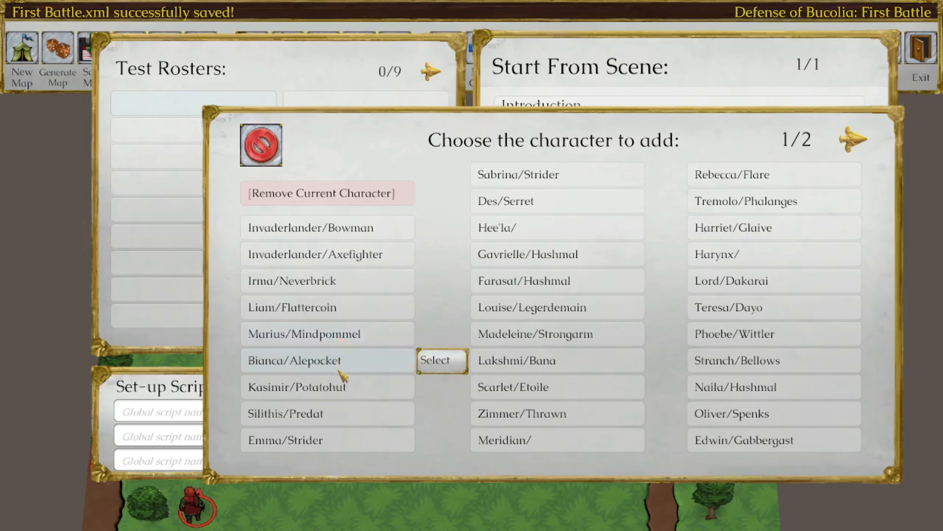
{"action": "left_click", "coordinate": [342, 386]}
{"action": "left_click", "coordinate": [229, 137]}
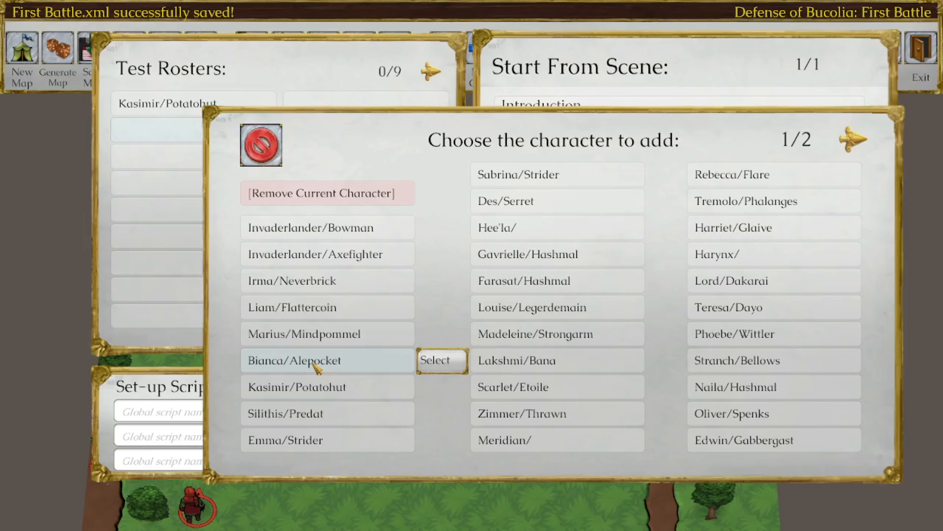
{"action": "left_click", "coordinate": [316, 366]}
{"action": "left_click", "coordinate": [231, 157]}
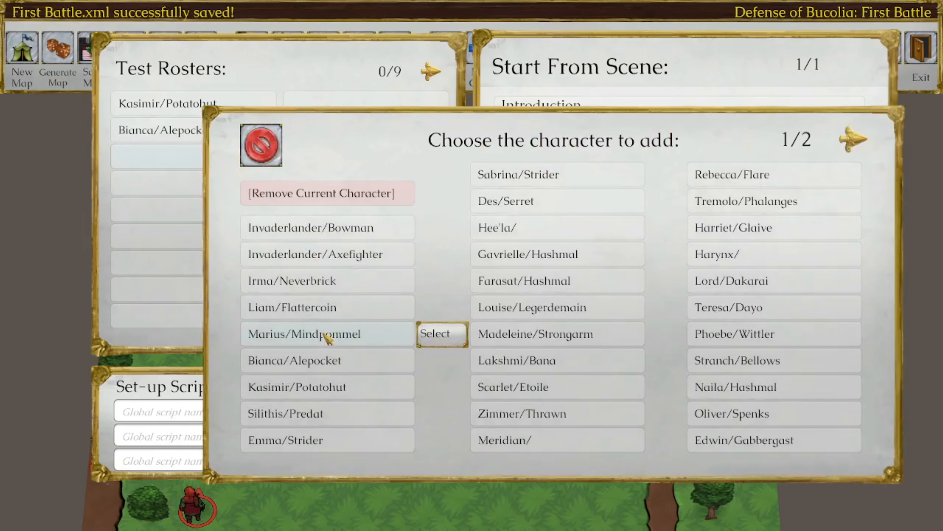
{"action": "left_click", "coordinate": [327, 337]}
{"action": "left_click", "coordinate": [235, 183]}
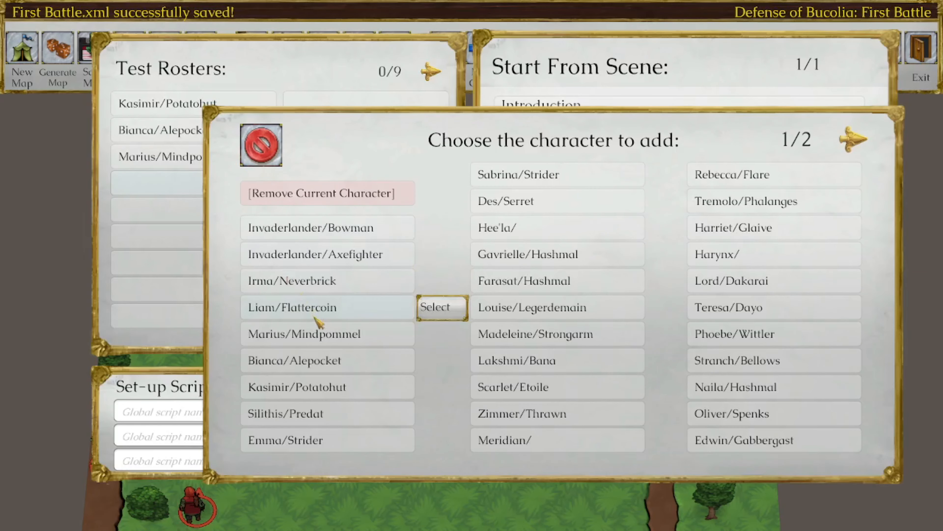
{"action": "left_click", "coordinate": [316, 319]}
{"action": "left_click", "coordinate": [208, 211]}
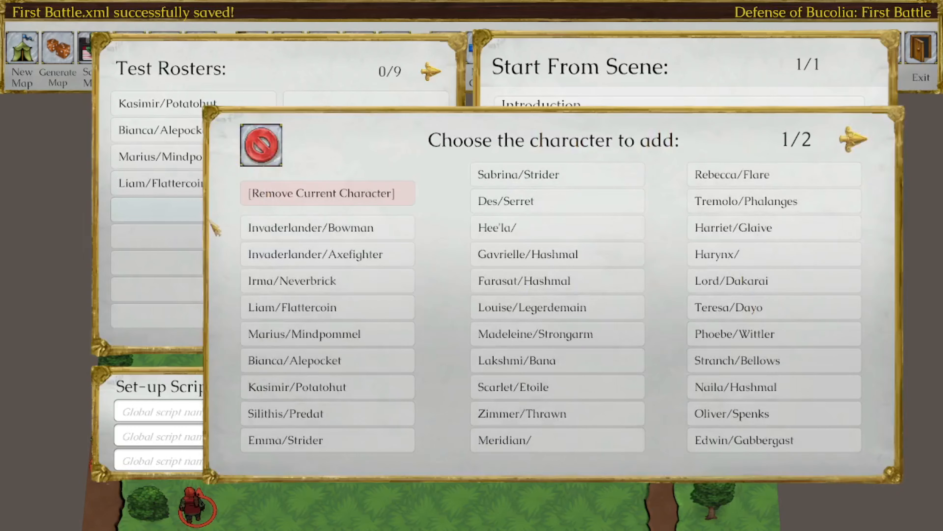
{"action": "left_click", "coordinate": [286, 283]}
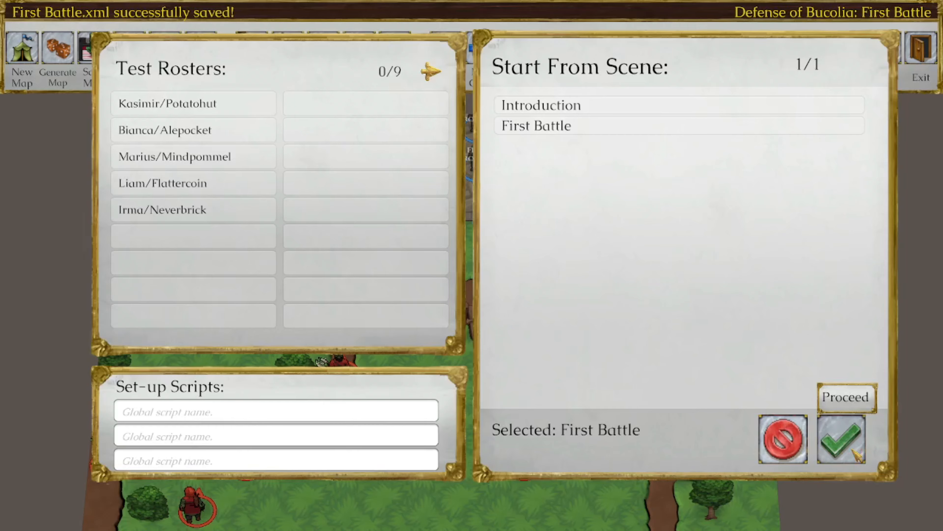
{"action": "left_click", "coordinate": [841, 439]}
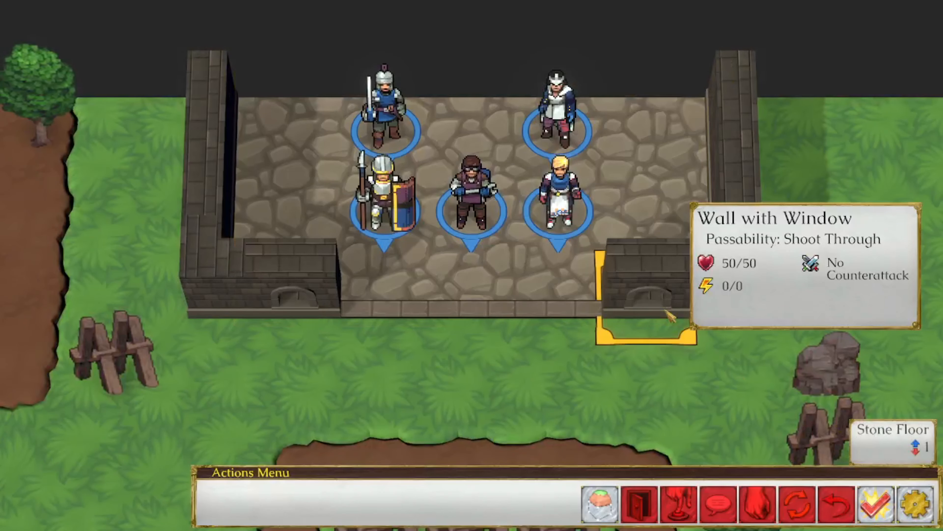
Raise the music volume by five increments in the game settings, confirm the changes, and resume play
{"action": "scroll", "coordinate": [531, 402], "scroll_direction": "down", "scroll_amount": 4}
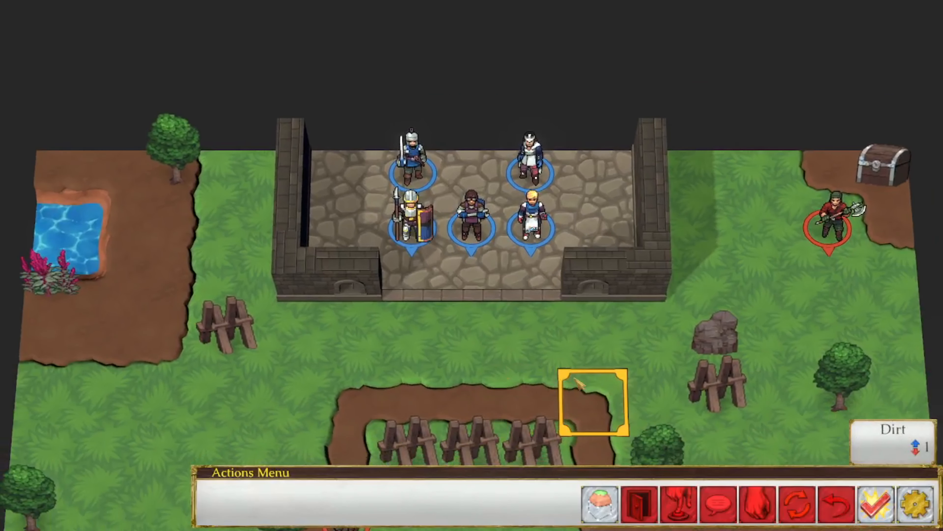
{"action": "left_click", "coordinate": [915, 504]}
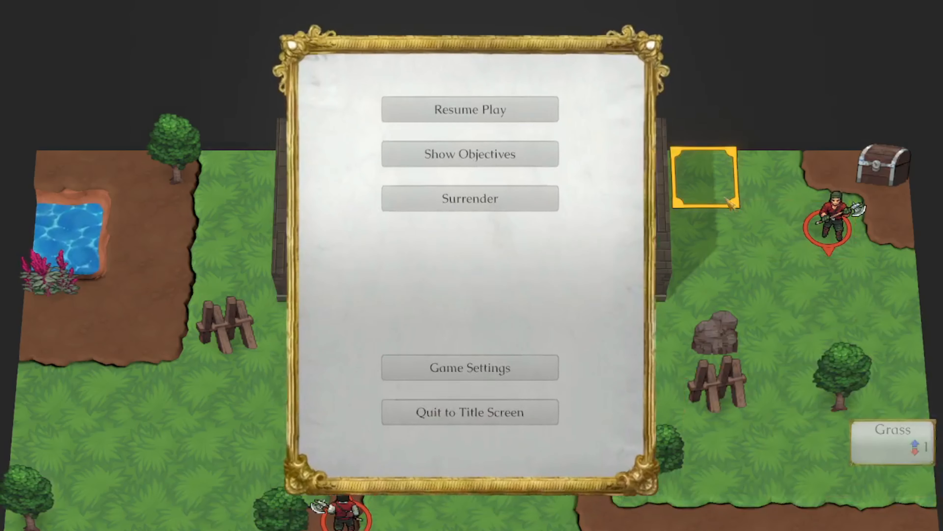
{"action": "left_click", "coordinate": [482, 365]}
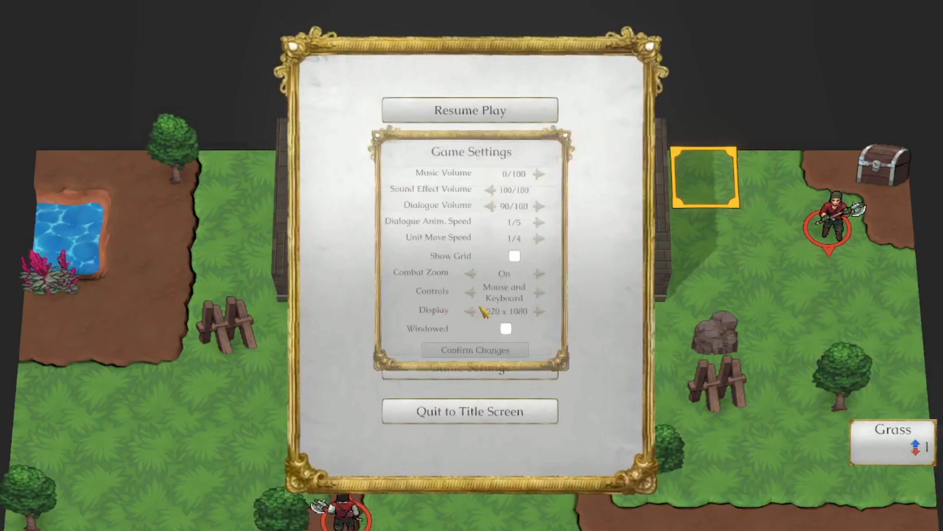
{"action": "left_click", "coordinate": [584, 127]}
{"action": "left_click", "coordinate": [583, 127]}
{"action": "left_click", "coordinate": [583, 127]}
{"action": "left_click", "coordinate": [583, 127]}
{"action": "left_click", "coordinate": [583, 127]}
{"action": "left_click", "coordinate": [518, 415]}
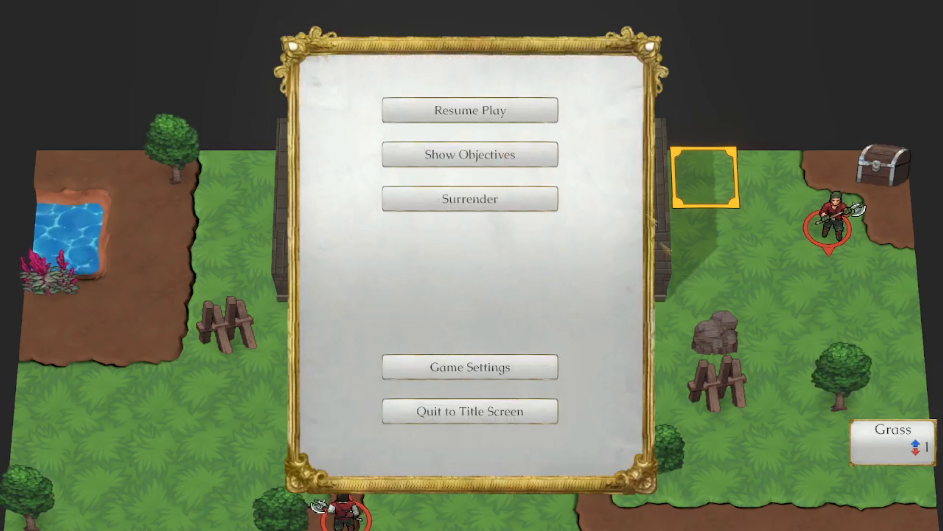
{"action": "left_click", "coordinate": [522, 112]}
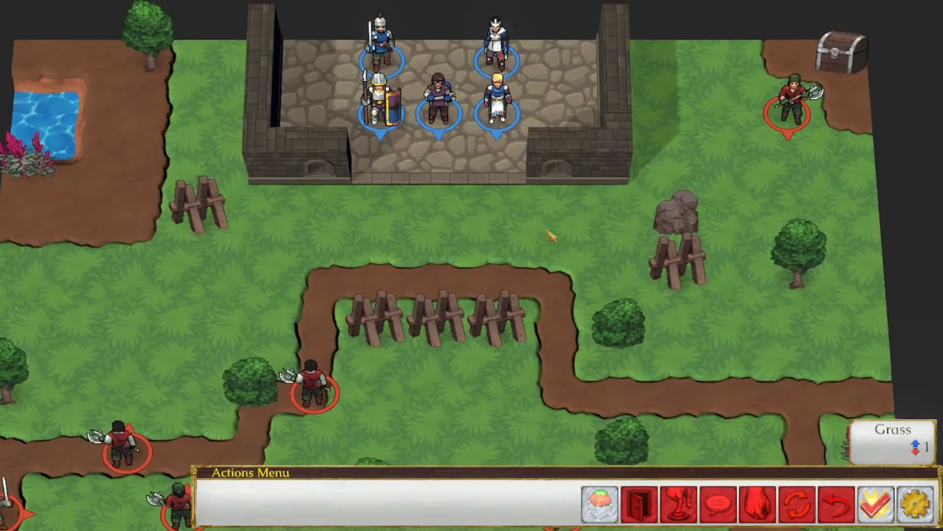
Move the shield-bearing spearman out to the dirt path's upper-left corner and Kasimir onto the grass tile directly above
{"action": "left_click", "coordinate": [381, 108]}
{"action": "left_click", "coordinate": [319, 277]}
{"action": "left_click", "coordinate": [381, 56]}
{"action": "left_click", "coordinate": [329, 228]}
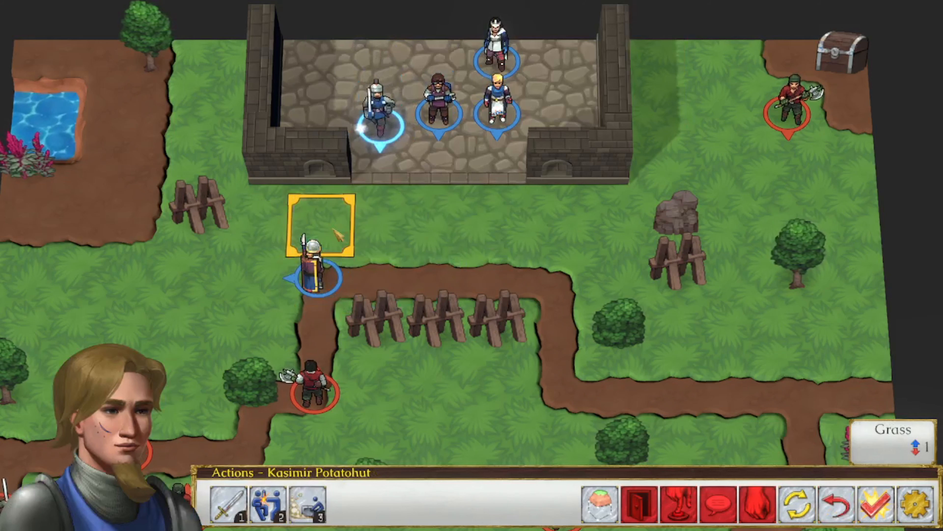
Move Liam onto the grass outside the fort's right wall and build a Wood Barricade on the dirt tile directly below
{"action": "left_click", "coordinate": [438, 108]}
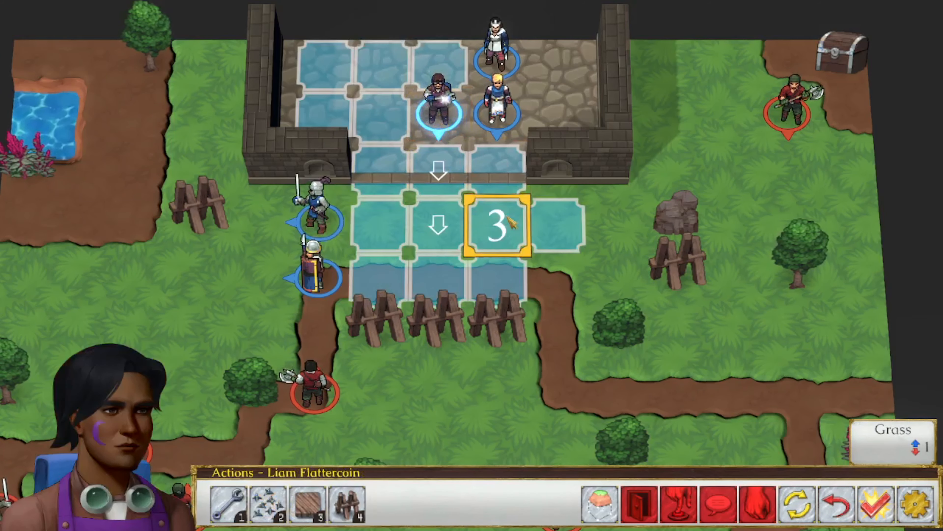
{"action": "left_click", "coordinate": [540, 245]}
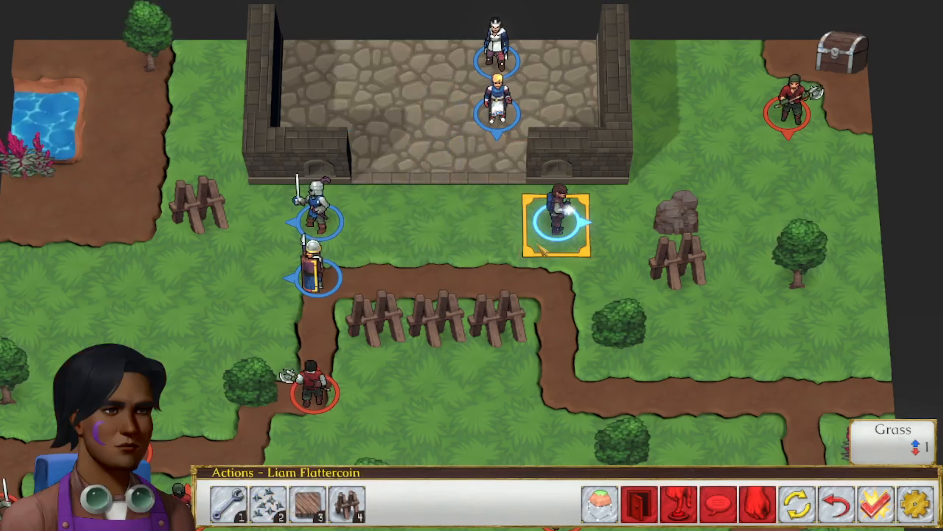
{"action": "left_click", "coordinate": [348, 503]}
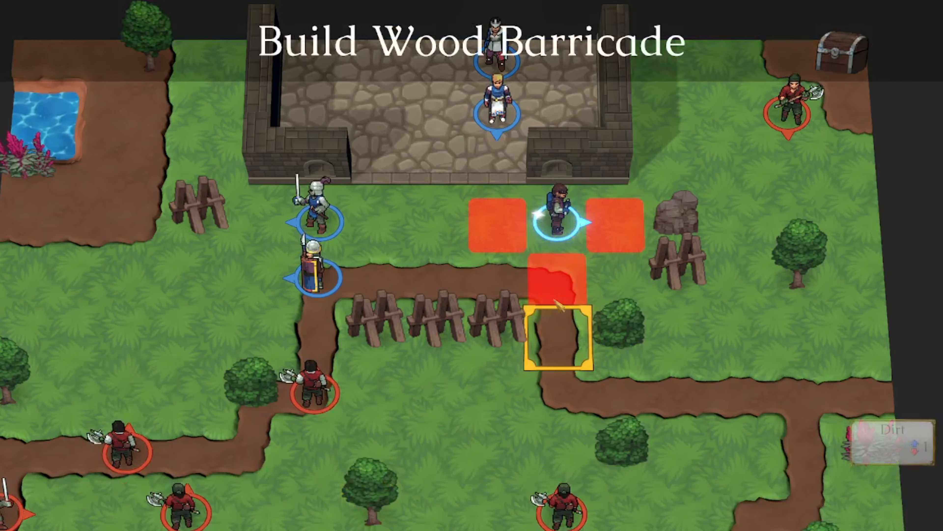
{"action": "left_click", "coordinate": [560, 292]}
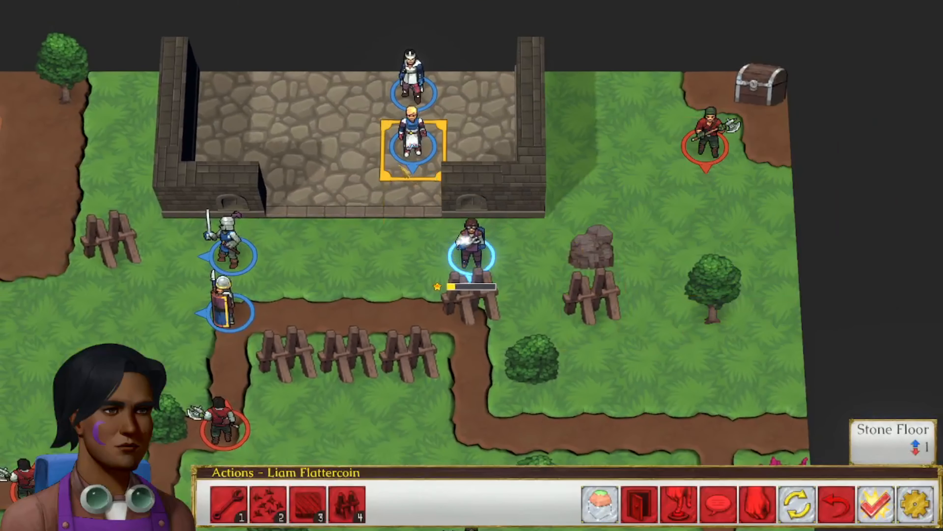
Move Irma to the grass tile beside Liam, bring Bianca out of the fort toward them, and end the army's turn
{"action": "left_click", "coordinate": [413, 144]}
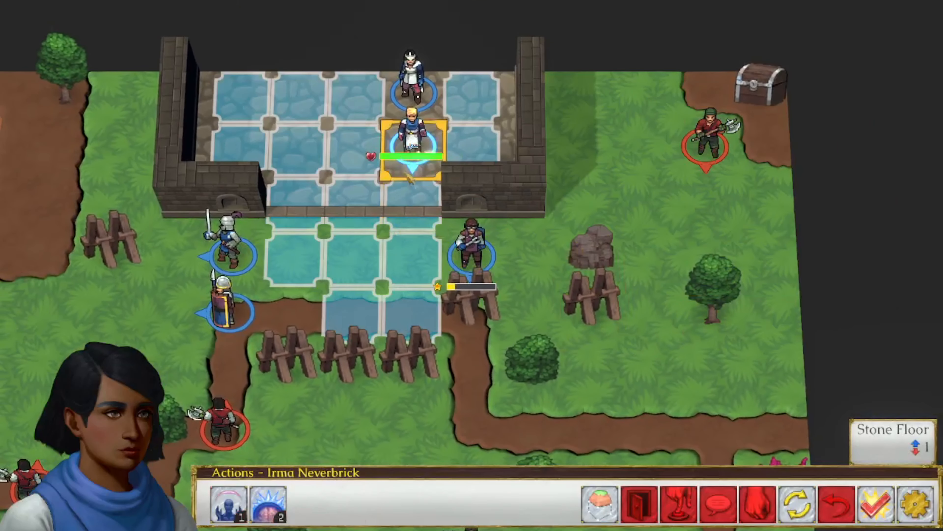
{"action": "left_click", "coordinate": [412, 275]}
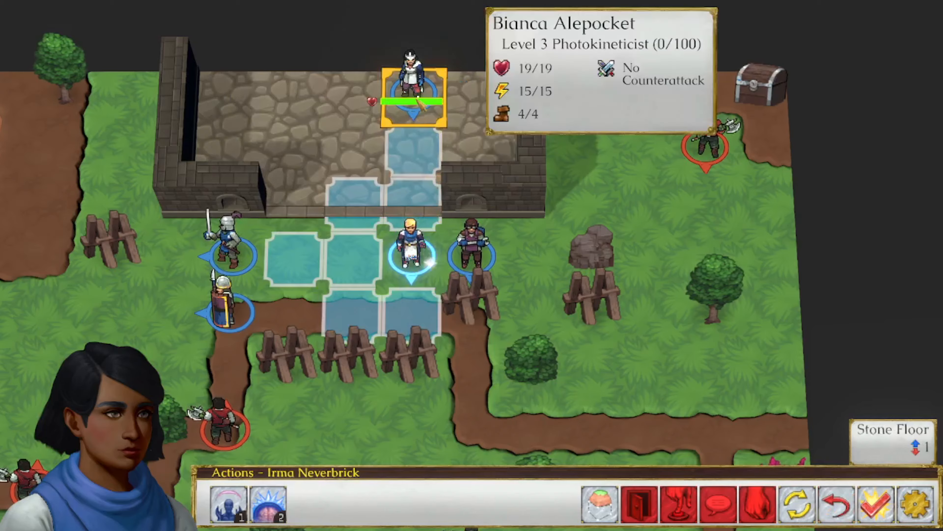
{"action": "left_click", "coordinate": [412, 89]}
{"action": "left_click", "coordinate": [350, 189]}
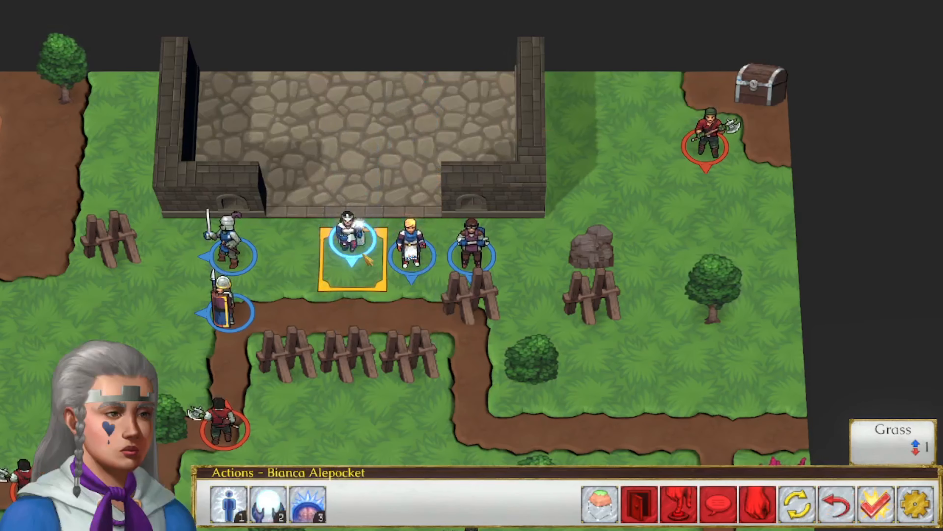
{"action": "left_click", "coordinate": [875, 504]}
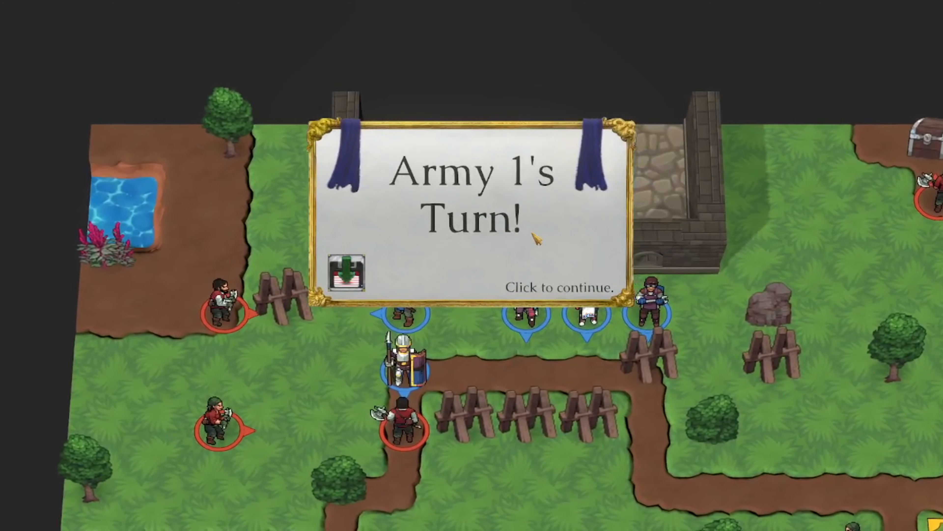
Continue into Army 1's next turn, check the enemy unit's position near the chest, and quit the test battle
{"action": "left_click", "coordinate": [509, 257]}
{"action": "middle_click_drag", "start_coordinate": [828, 245], "coordinate": [712, 233]}
{"action": "mouse_move", "coordinate": [721, 122]}
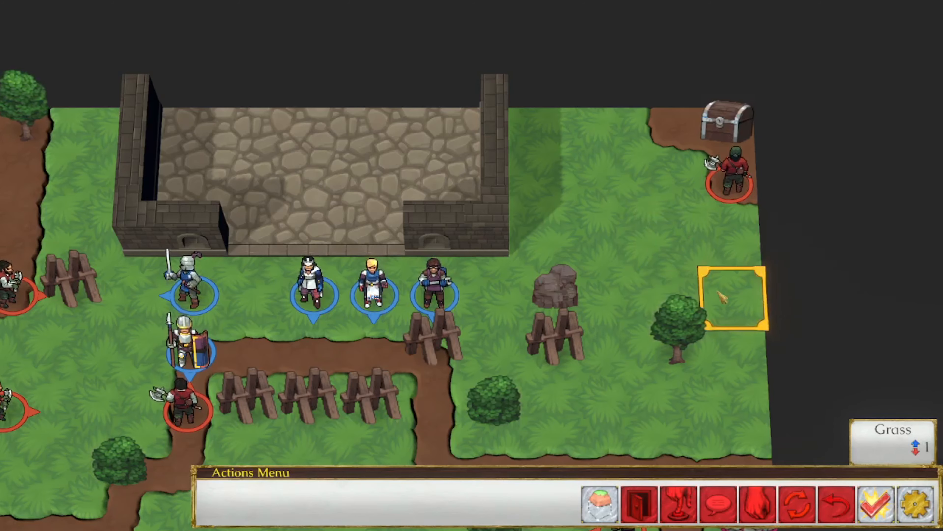
{"action": "left_click", "coordinate": [919, 505]}
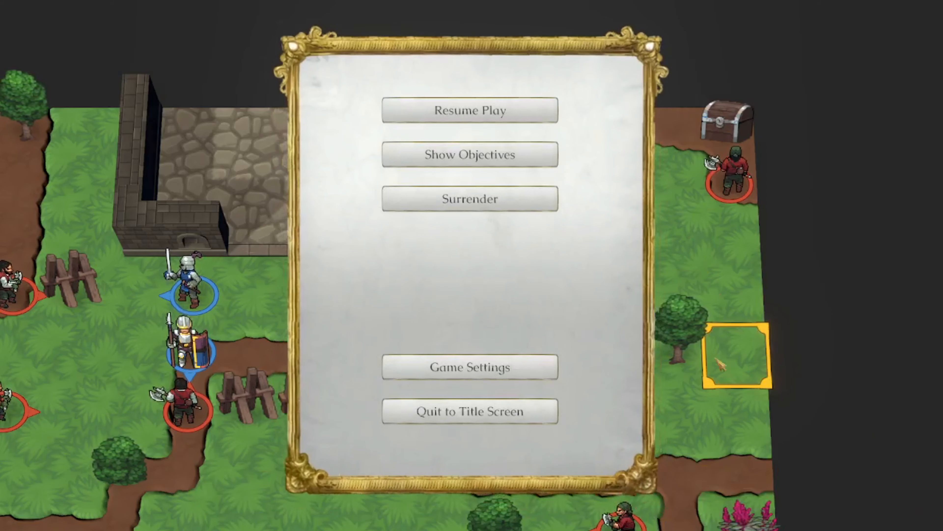
{"action": "left_click", "coordinate": [526, 418]}
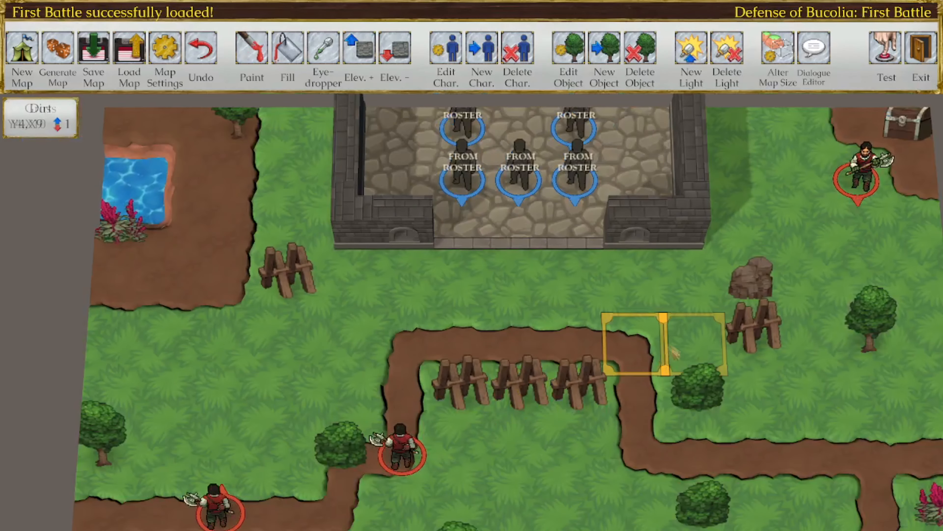
Set Army 2's AI behaviour to Balanced in the army properties and save the map settings
{"action": "key", "text": "d"}
{"action": "key", "text": "w"}
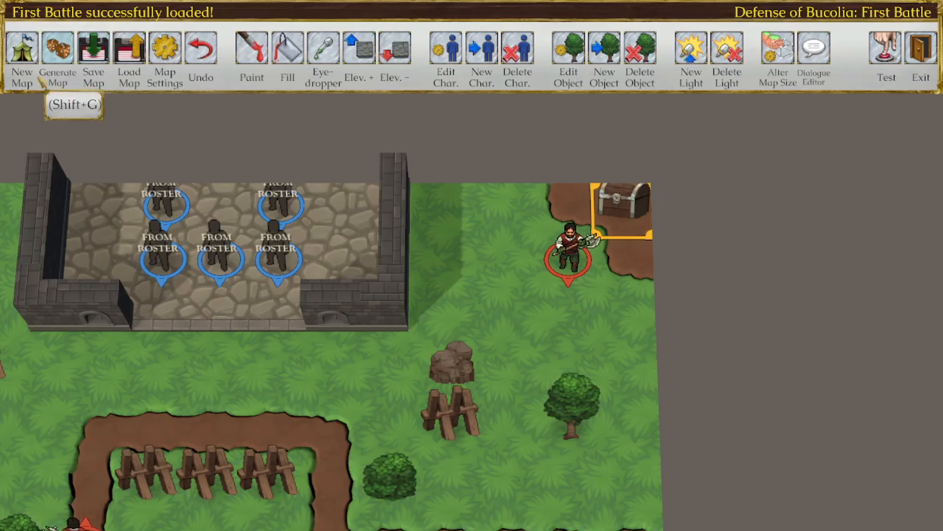
{"action": "left_click", "coordinate": [165, 50]}
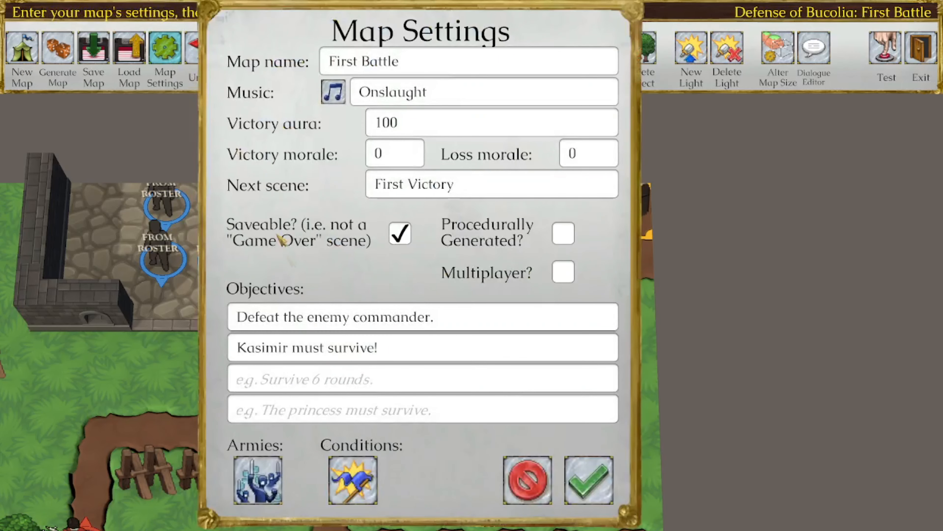
{"action": "left_click", "coordinate": [258, 480]}
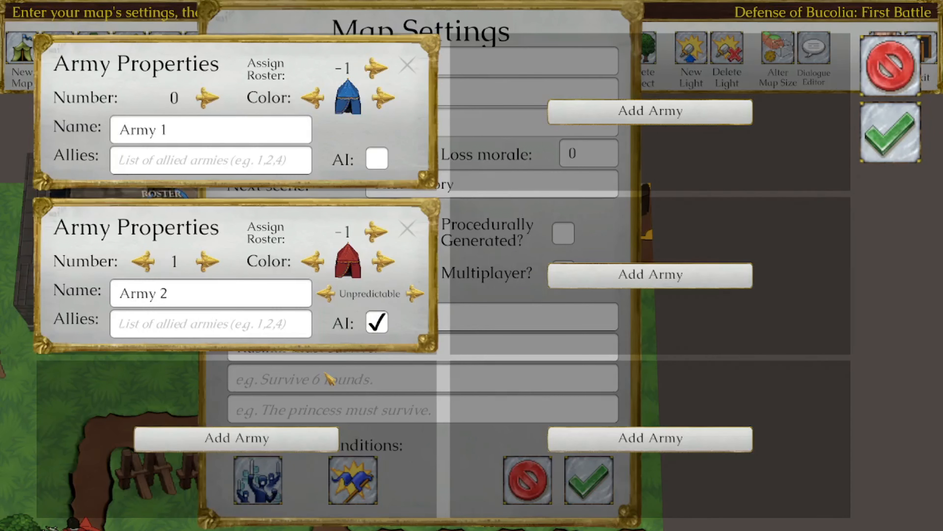
{"action": "left_click", "coordinate": [331, 298]}
{"action": "left_click", "coordinate": [331, 298]}
{"action": "left_click", "coordinate": [330, 298]}
{"action": "left_click", "coordinate": [331, 298]}
{"action": "left_click", "coordinate": [330, 298]}
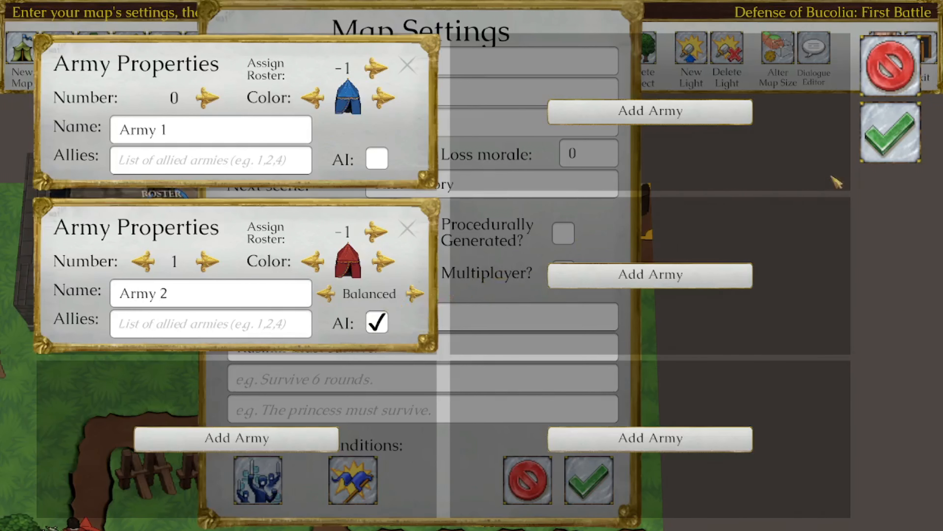
{"action": "left_click", "coordinate": [891, 140]}
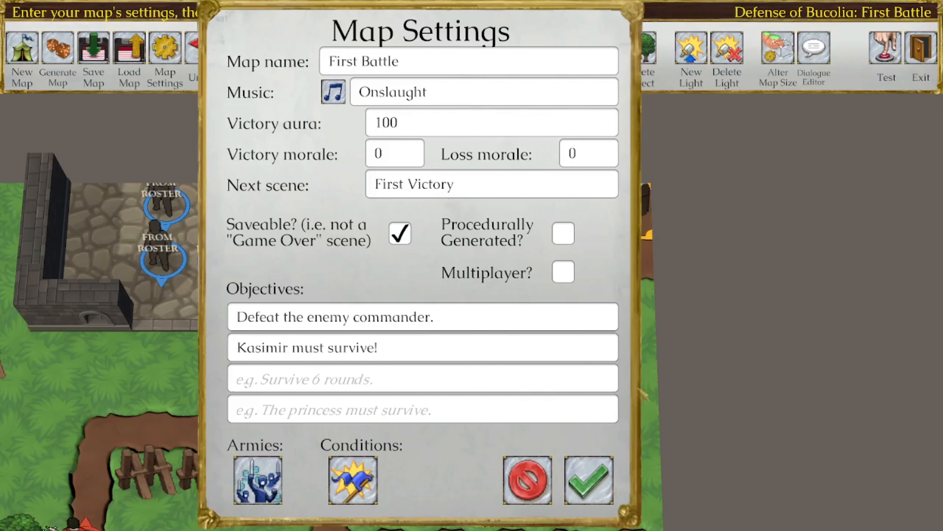
{"action": "left_click", "coordinate": [601, 490]}
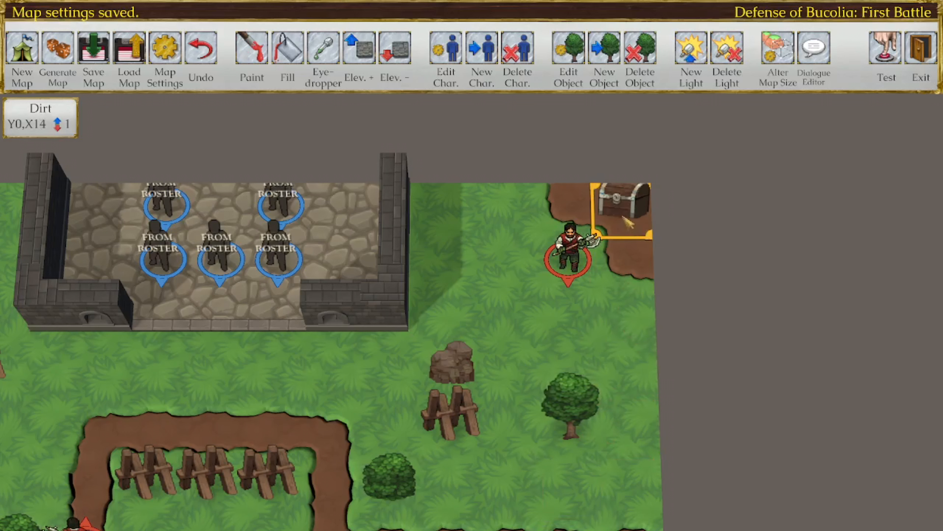
Add the tag TreatAsArmy,1 to the chest's properties, confirm them, and save the First Battle map
{"action": "left_click", "coordinate": [568, 50]}
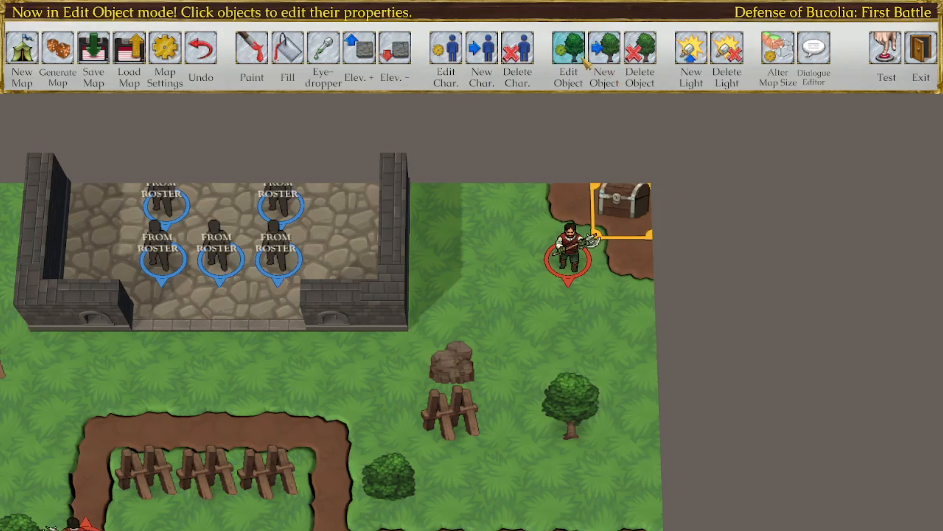
{"action": "left_click", "coordinate": [618, 212]}
{"action": "left_click", "coordinate": [771, 470]}
{"action": "type", "text": "TreatAsArmy,1"}
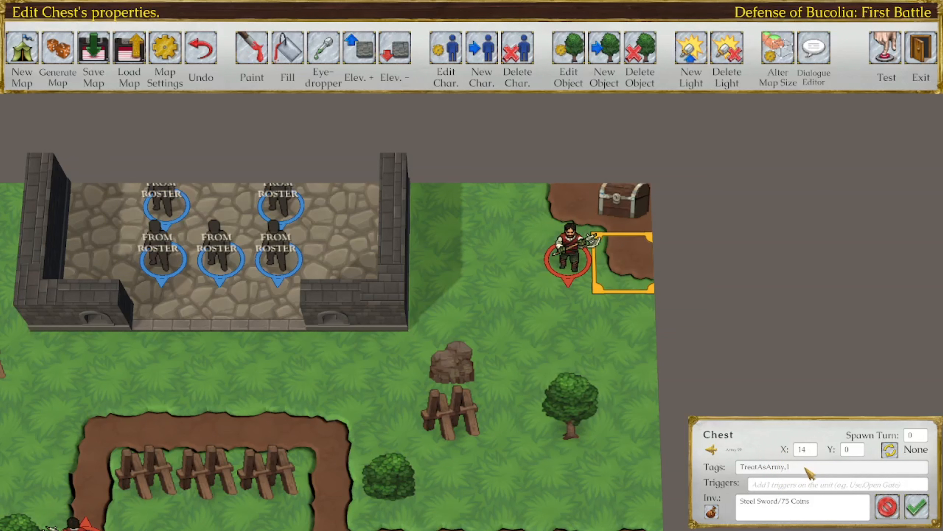
{"action": "left_click", "coordinate": [916, 506]}
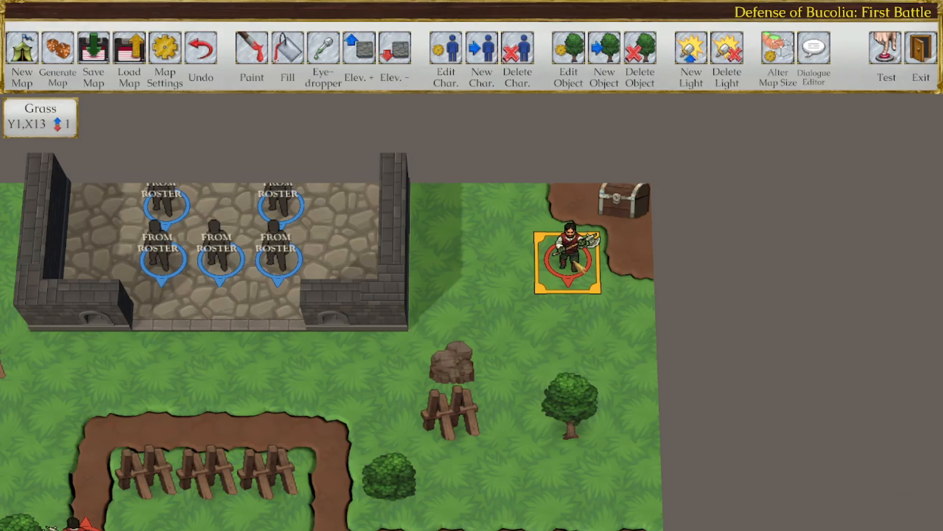
{"action": "left_click", "coordinate": [100, 63]}
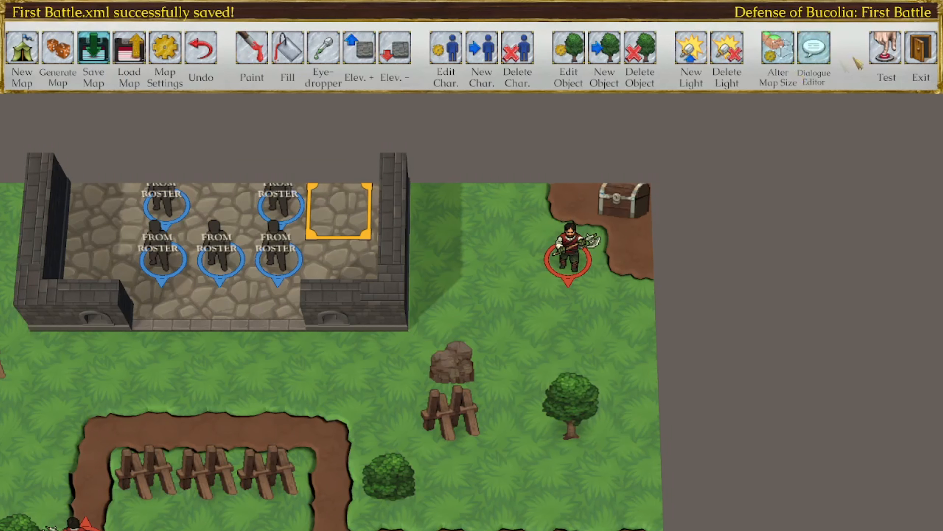
Start a test battle from the First Battle scene, end Army 1's first turn, and continue through the enemy turn
{"action": "left_click", "coordinate": [887, 50]}
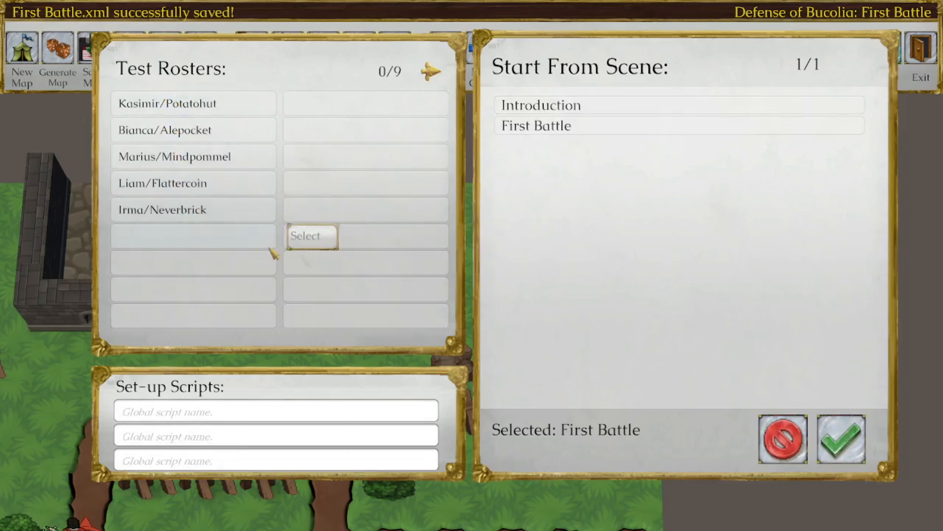
{"action": "left_click", "coordinate": [840, 439]}
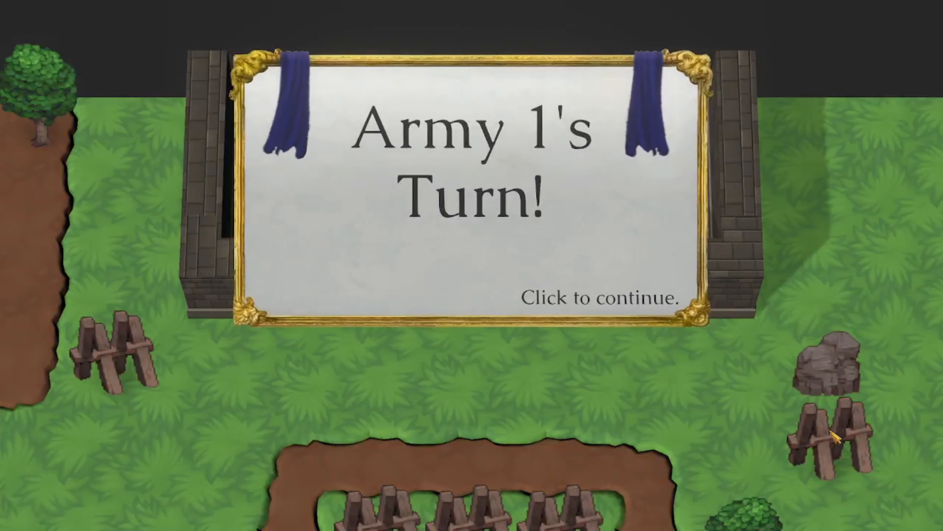
{"action": "left_click", "coordinate": [593, 338]}
{"action": "left_click_drag", "start_coordinate": [605, 377], "coordinate": [554, 291]}
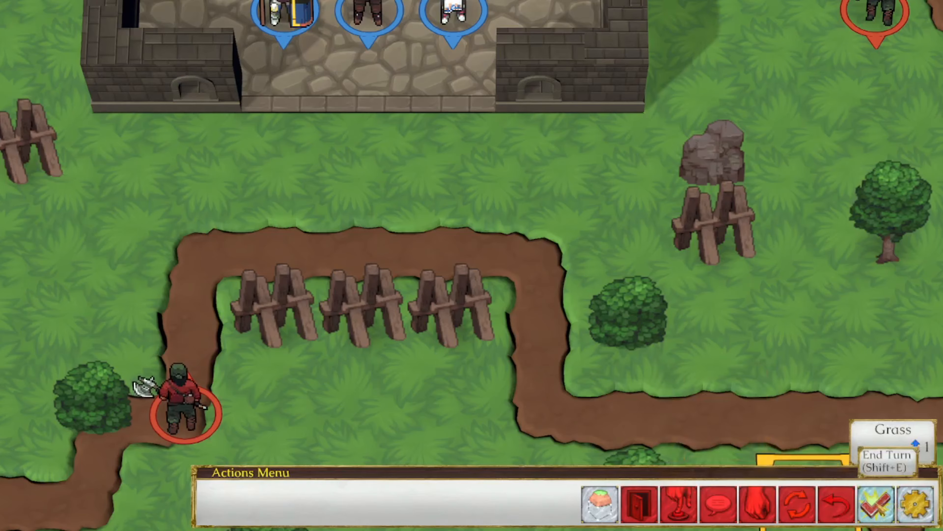
{"action": "left_click", "coordinate": [876, 504]}
{"action": "left_click", "coordinate": [543, 306]}
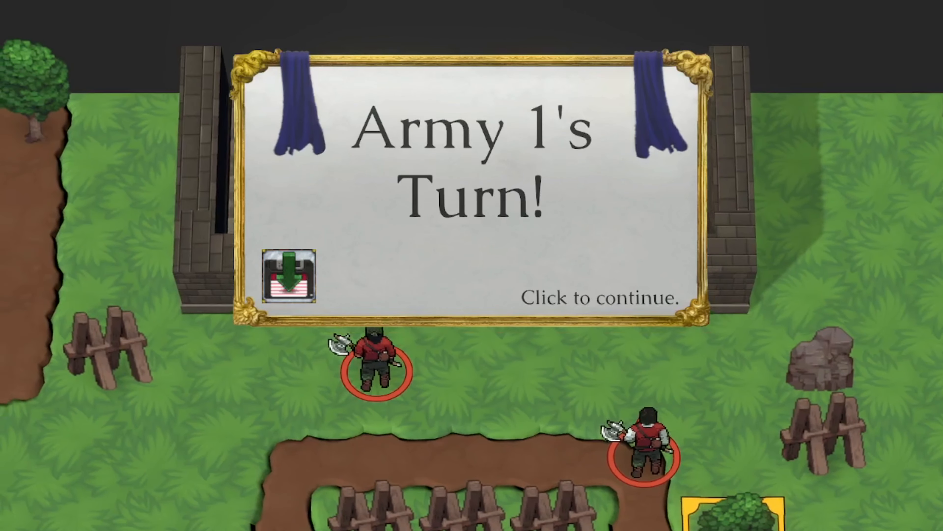
Continue into Army 1's second turn, check the enemy units' positions and the swordsman's stats, and quit the test battle
{"action": "left_click", "coordinate": [537, 139]}
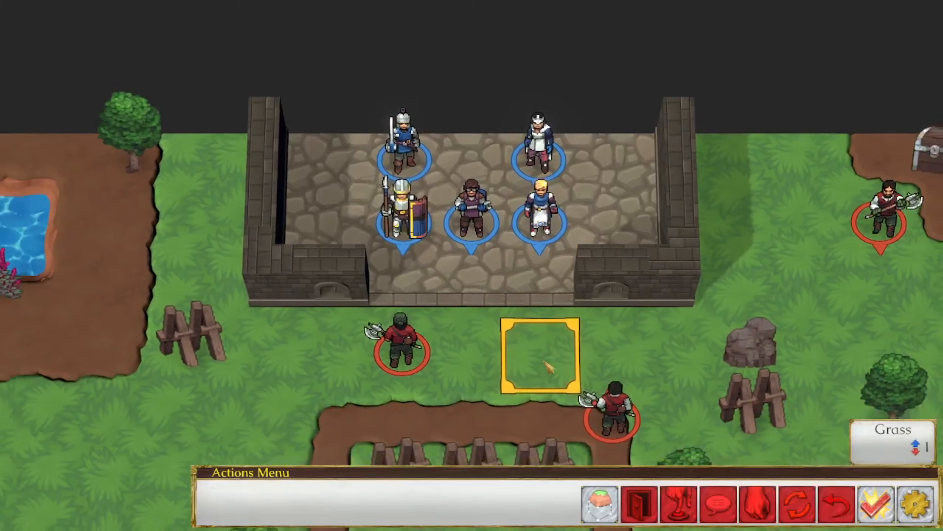
{"action": "left_click_drag", "start_coordinate": [506, 373], "coordinate": [554, 246]}
{"action": "mouse_move", "coordinate": [65, 430]}
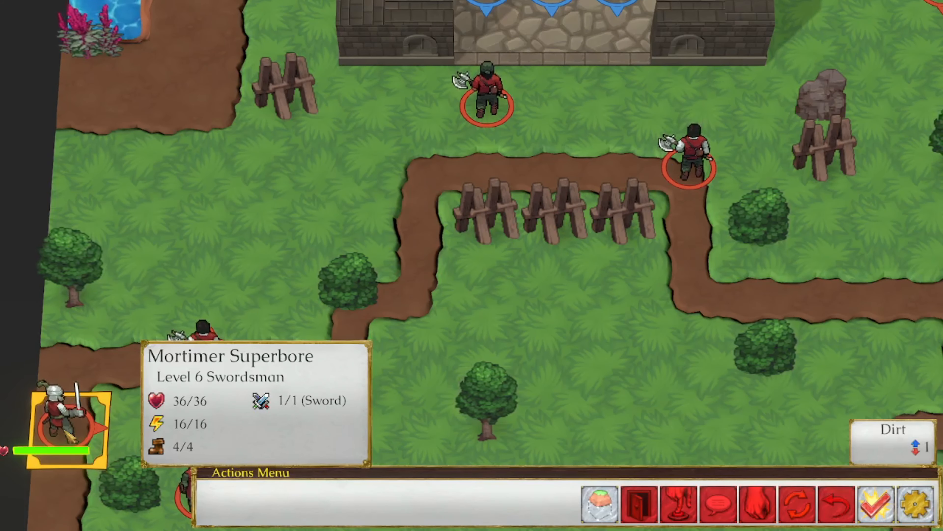
{"action": "left_click", "coordinate": [916, 504]}
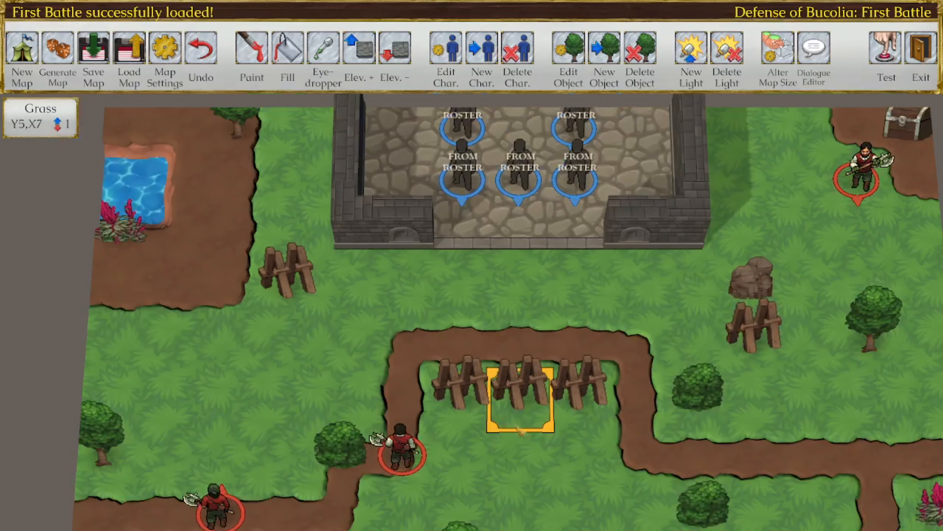
Raise a two-by-two block of grass tiles around the tree near the map's west edge to elevation 2
{"action": "scroll", "coordinate": [520, 427], "scroll_direction": "down", "scroll_amount": 3}
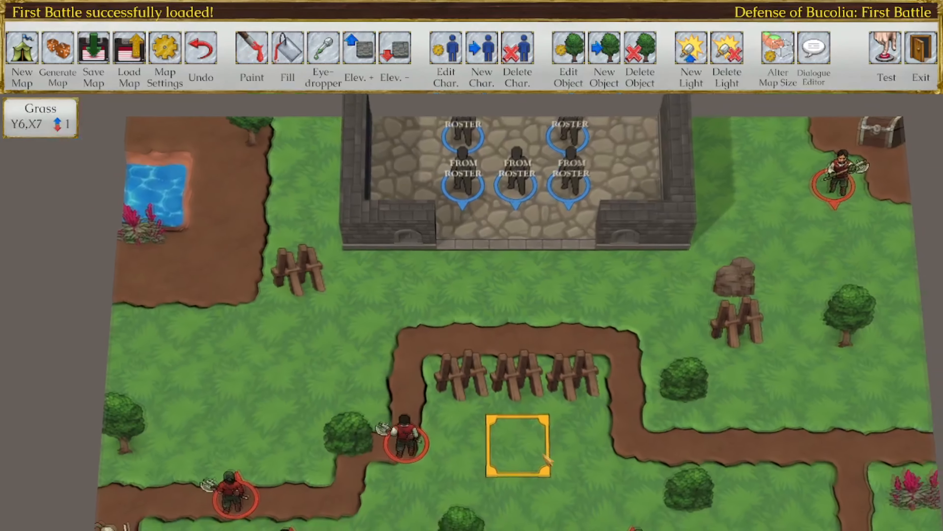
{"action": "middle_click_drag", "start_coordinate": [545, 452], "coordinate": [528, 442]}
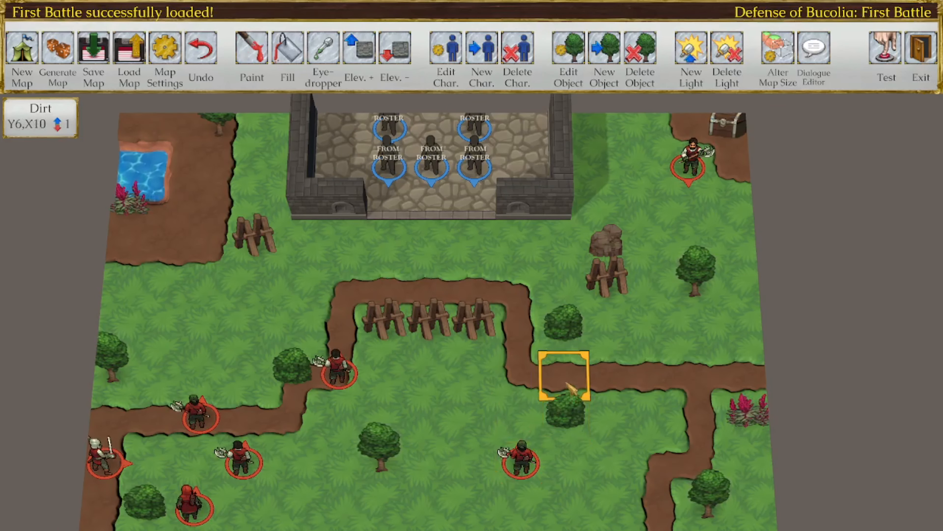
{"action": "left_click", "coordinate": [359, 47]}
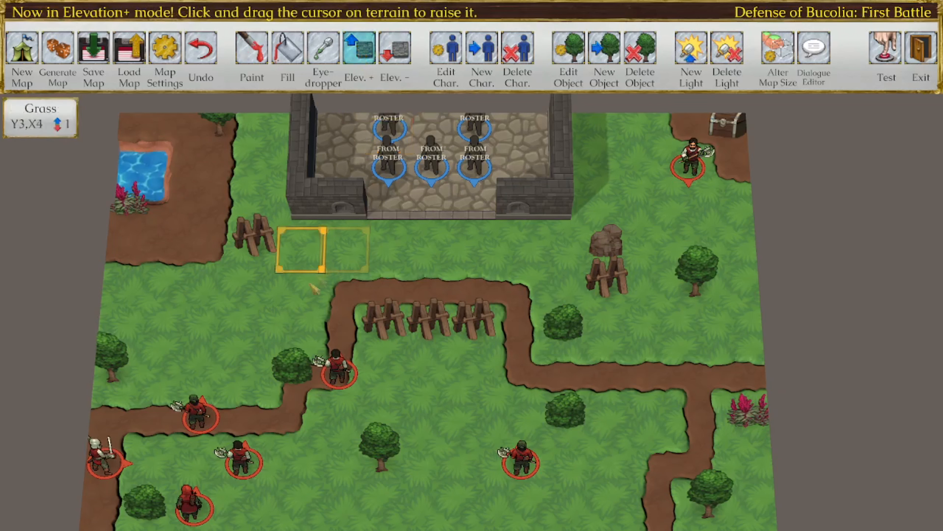
{"action": "left_click", "coordinate": [186, 352]}
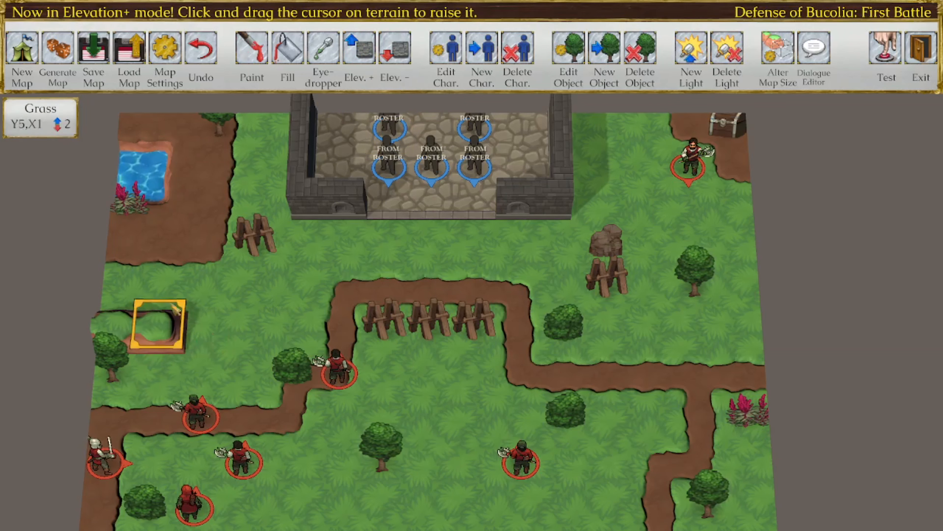
{"action": "left_click_drag", "start_coordinate": [163, 381], "coordinate": [122, 378]}
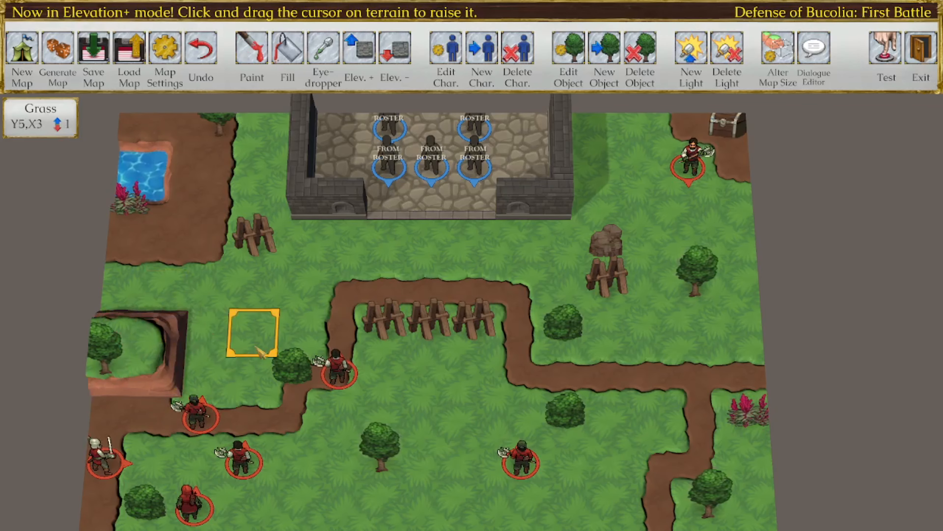
Raise the tiles around the chest in the map's northeast corner to elevation 2, lowering the extra-high tile under the enemy to match
{"action": "middle_click_drag", "start_coordinate": [255, 331], "coordinate": [243, 307]}
{"action": "middle_click_drag", "start_coordinate": [609, 307], "coordinate": [520, 382]}
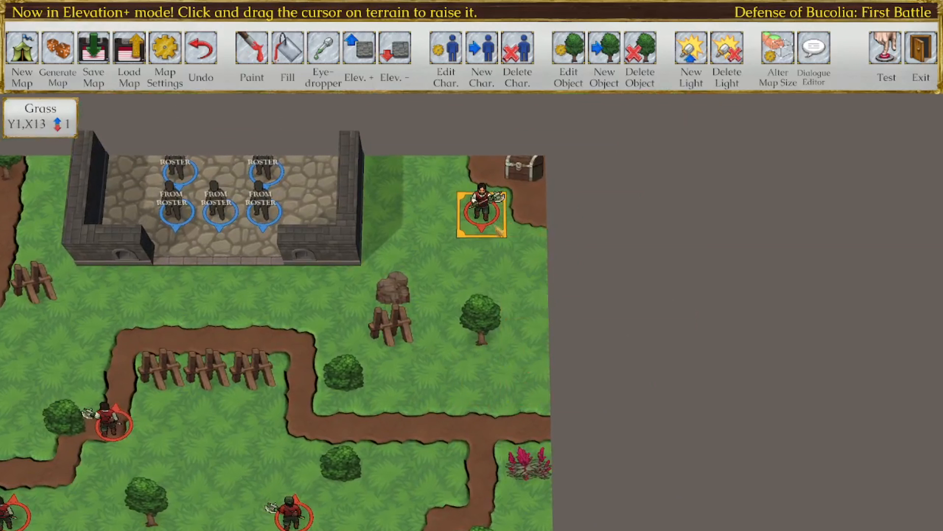
{"action": "mouse_move", "coordinate": [442, 187]}
{"action": "left_mouse_down"}
{"action": "mouse_move", "coordinate": [520, 174]}
{"action": "mouse_move", "coordinate": [498, 179]}
{"action": "left_mouse_up"}
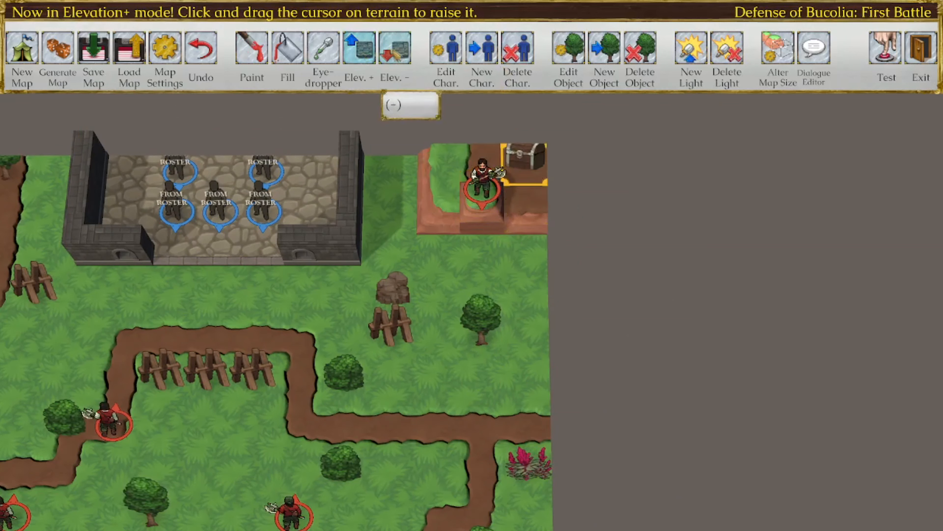
{"action": "left_click", "coordinate": [395, 47]}
{"action": "left_click", "coordinate": [484, 201]}
Place a point light on the fort's stone floor at Y0,X7 and set its green value to 0.5
{"action": "middle_click_drag", "start_coordinate": [491, 287], "coordinate": [564, 231]}
{"action": "left_click", "coordinate": [691, 48]}
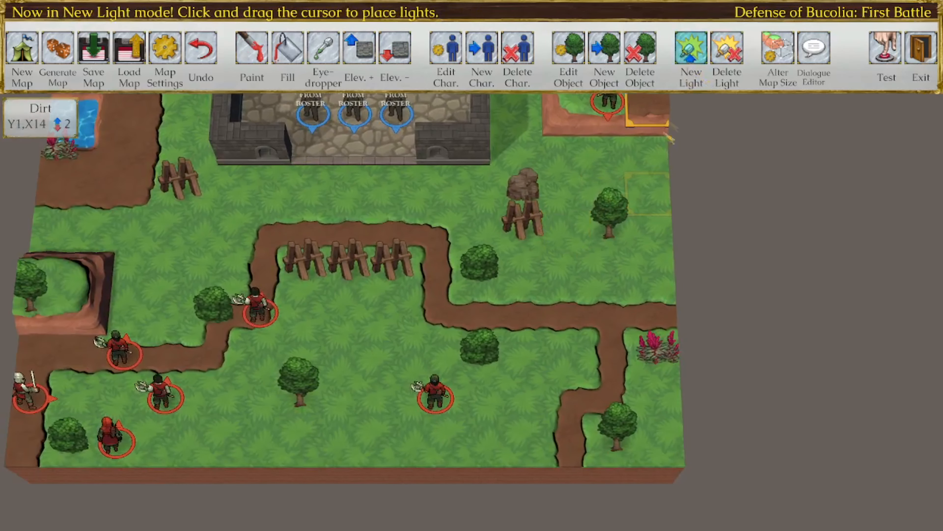
{"action": "middle_click_drag", "start_coordinate": [367, 196], "coordinate": [376, 275]}
{"action": "left_click", "coordinate": [368, 155]}
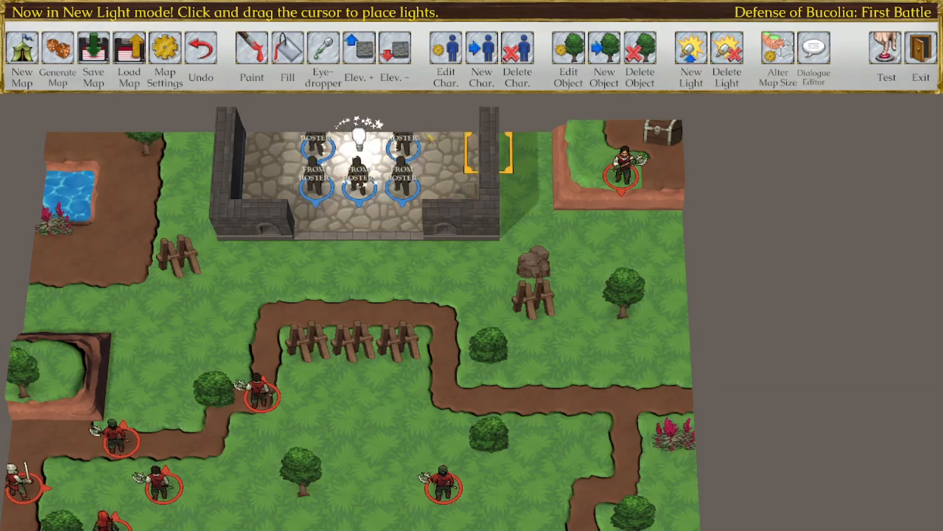
{"action": "left_click", "coordinate": [357, 155]}
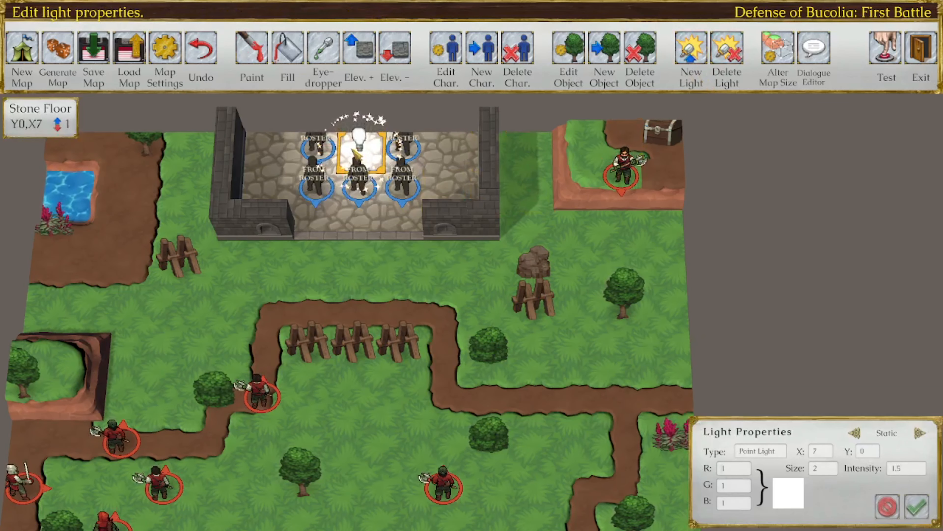
{"action": "left_click", "coordinate": [734, 485]}
{"action": "type", "text": ".5"}
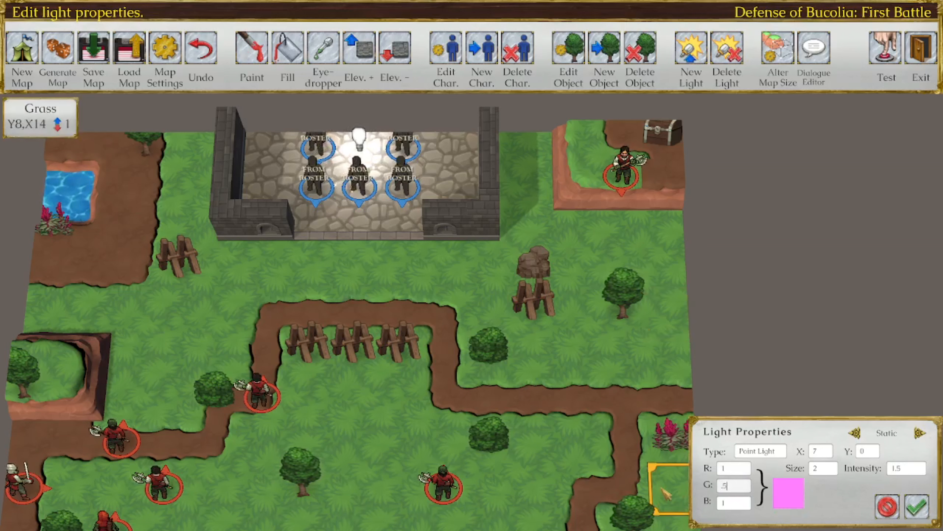
{"action": "left_click", "coordinate": [916, 507]}
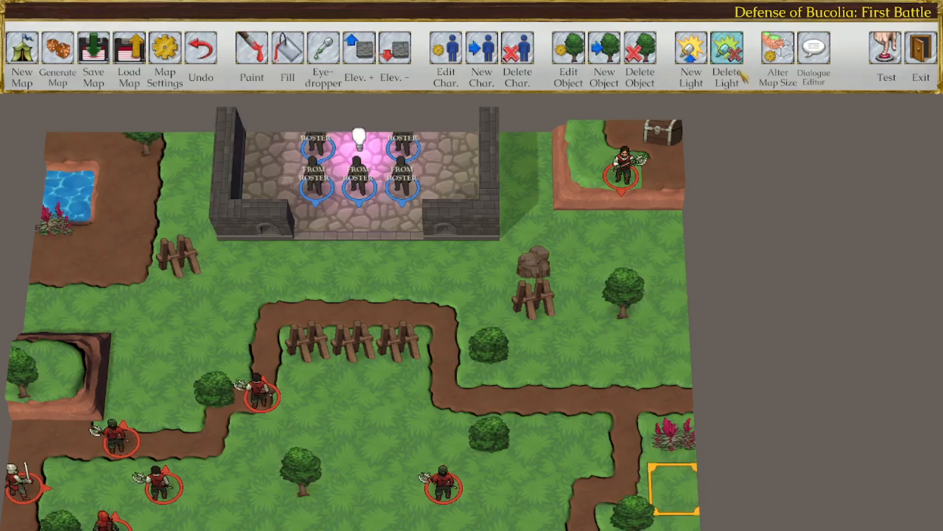
Delete the light from the fort's floor and save the First Battle map
{"action": "left_click", "coordinate": [727, 48]}
{"action": "left_click", "coordinate": [360, 147]}
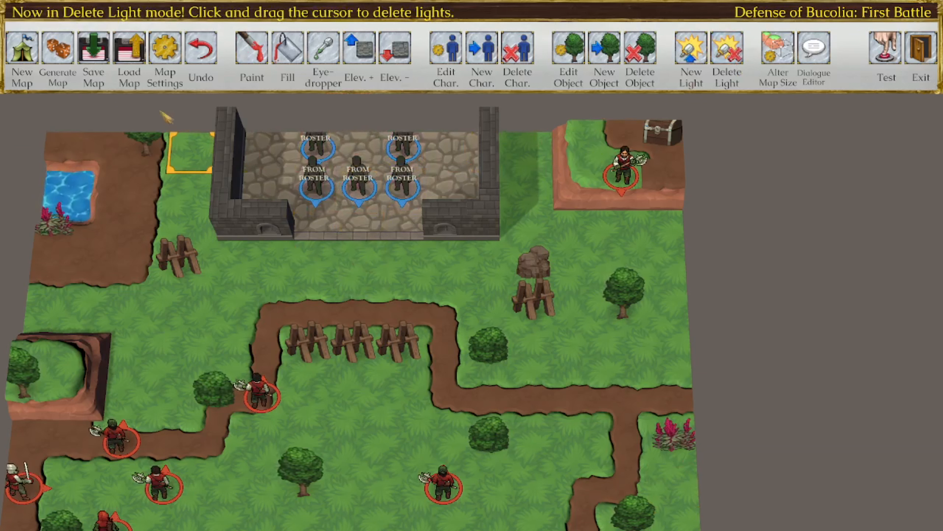
{"action": "left_click", "coordinate": [93, 47]}
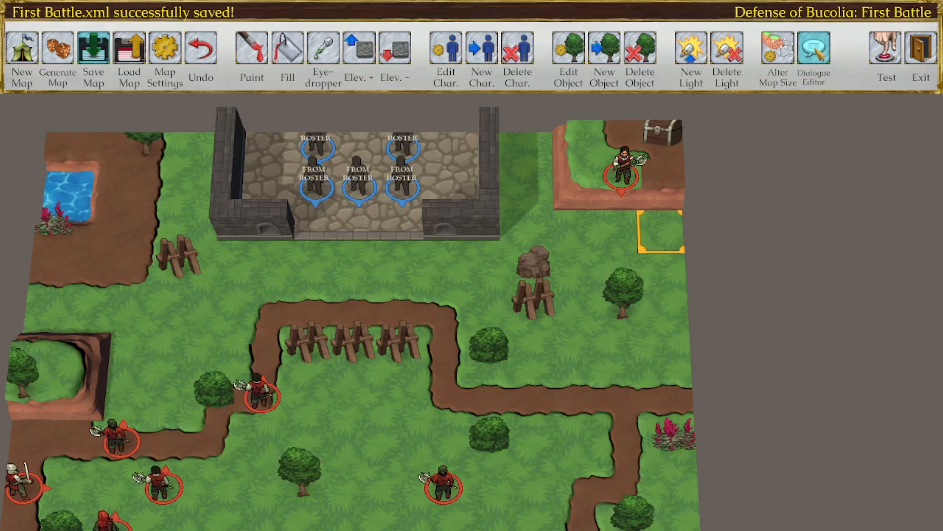
Open the dialogue editor and begin a new dialogue with the OnLoaded trigger
{"action": "left_click", "coordinate": [819, 54]}
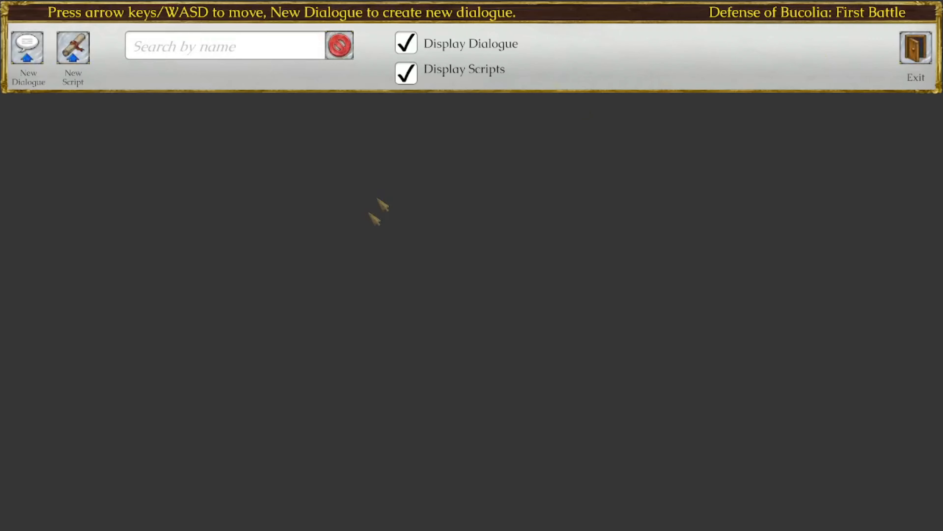
{"action": "left_click", "coordinate": [28, 52]}
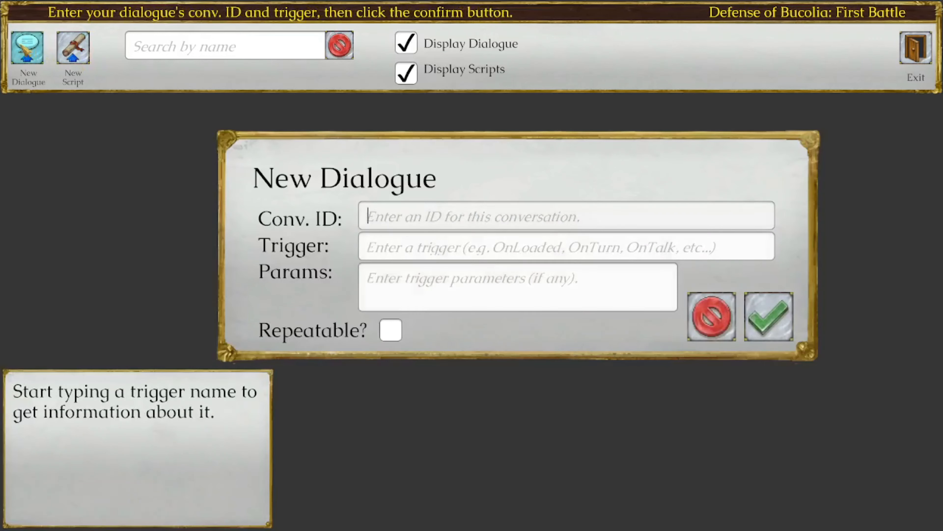
{"action": "left_click", "coordinate": [431, 251]}
{"action": "type", "text": "OnL"}
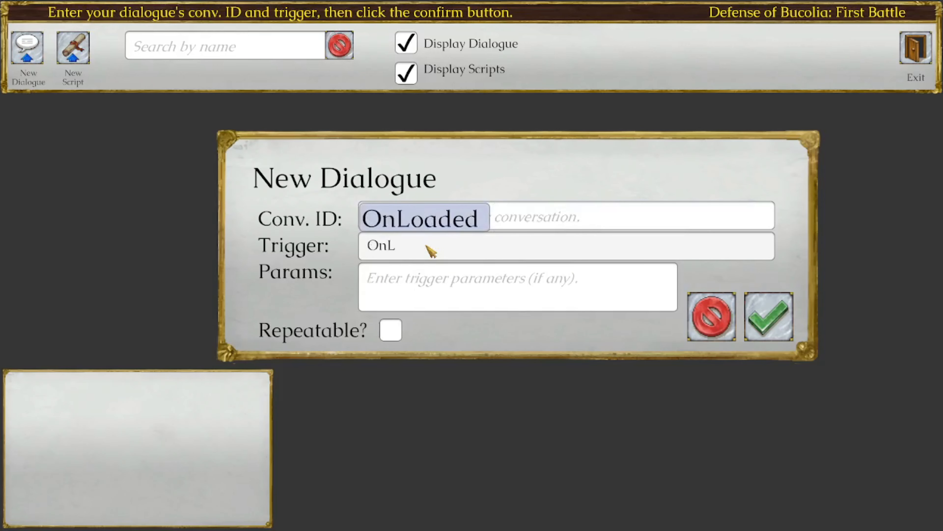
{"action": "left_click", "coordinate": [437, 225]}
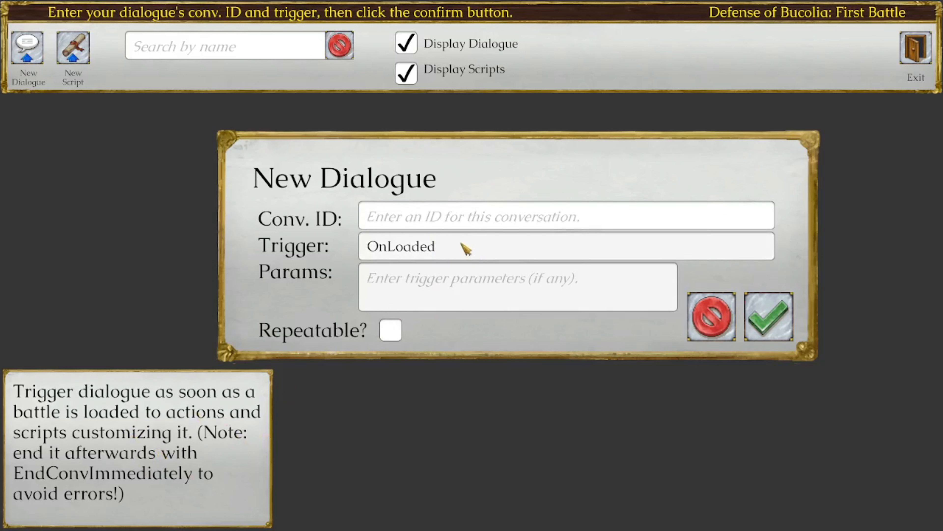
Change the new dialogue's trigger to OnTurn with turn number 0, and cancel the dialogue's creation
{"action": "left_click_drag", "start_coordinate": [465, 248], "coordinate": [308, 251]}
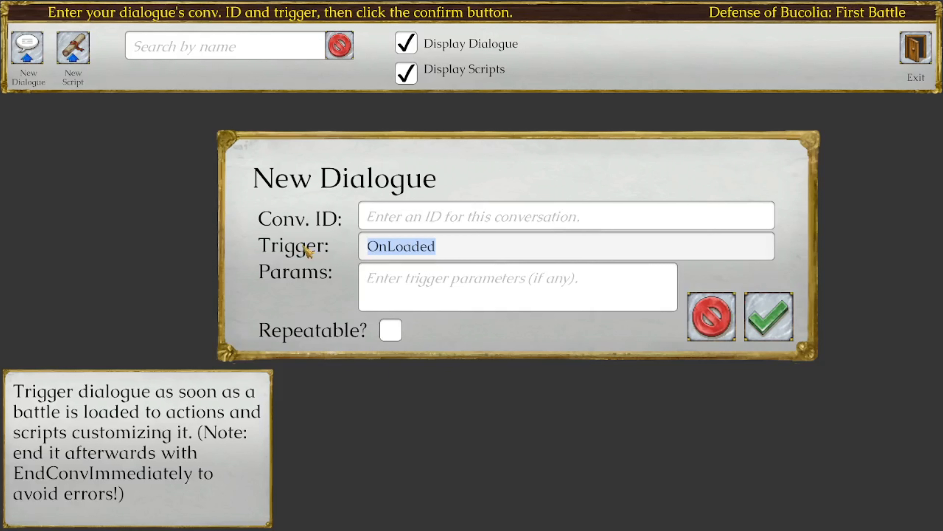
{"action": "type", "text": "OnTurn"}
{"action": "key", "text": "Tab"}
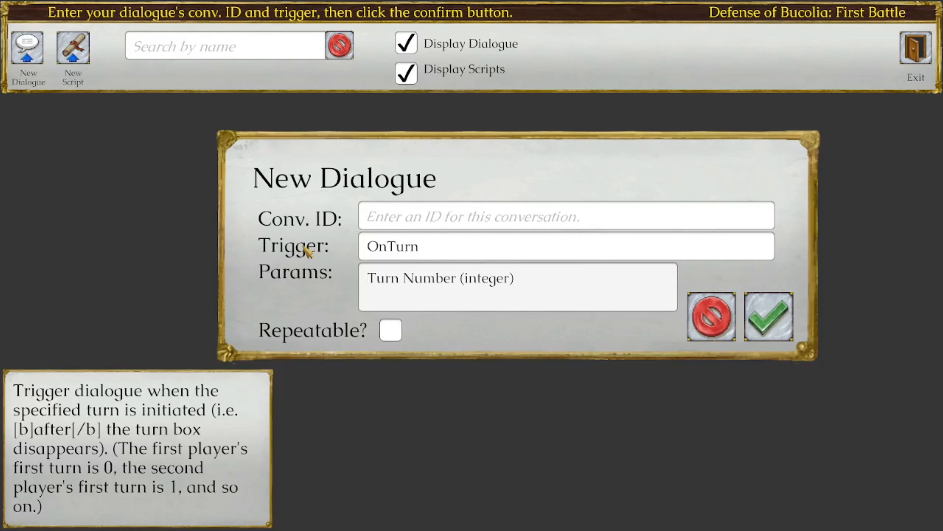
{"action": "left_click_drag", "start_coordinate": [547, 281], "coordinate": [357, 282]}
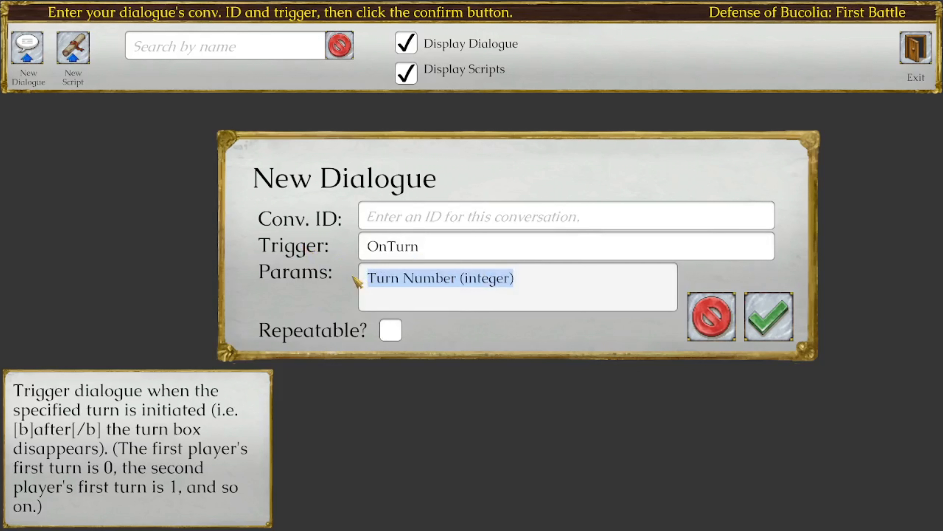
{"action": "type", "text": "0"}
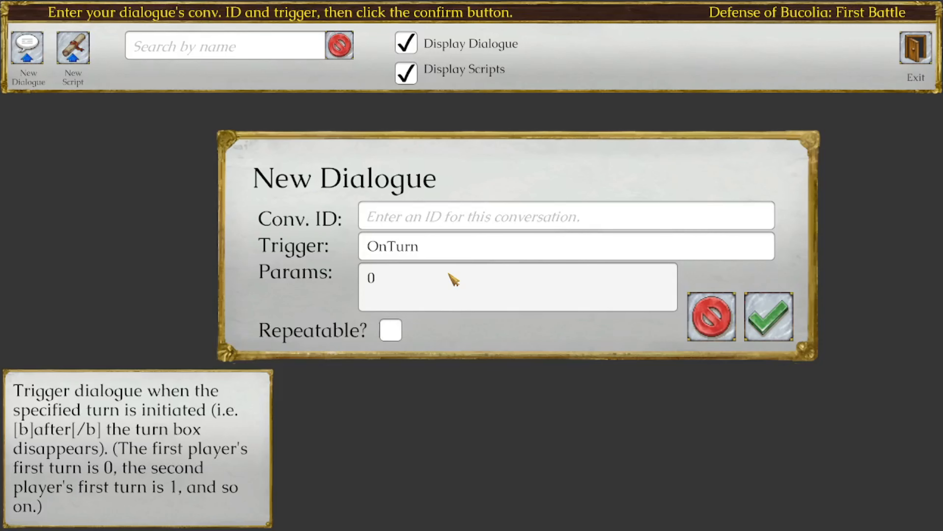
{"action": "left_click", "coordinate": [727, 326]}
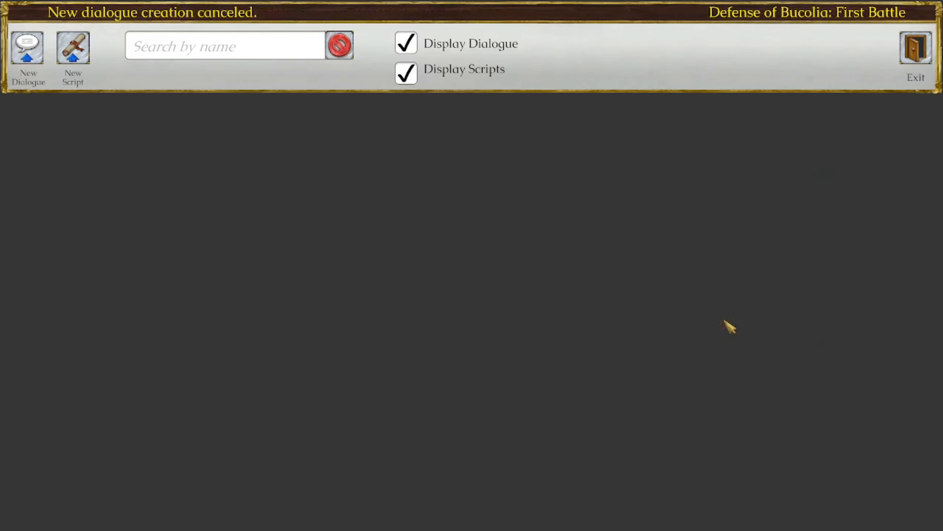
Exit the dialogue editor and leave the map editor
{"action": "left_click", "coordinate": [916, 48]}
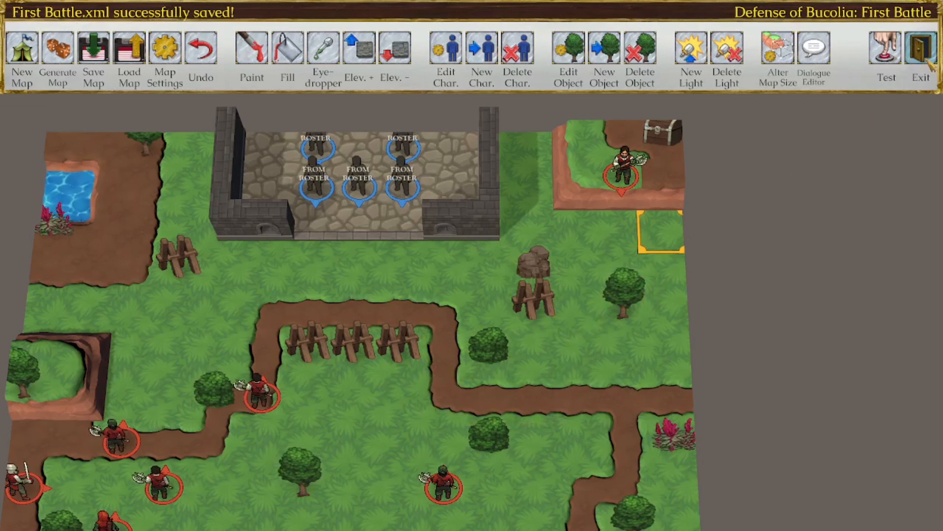
{"action": "left_click", "coordinate": [920, 48]}
{"action": "left_click", "coordinate": [552, 318]}
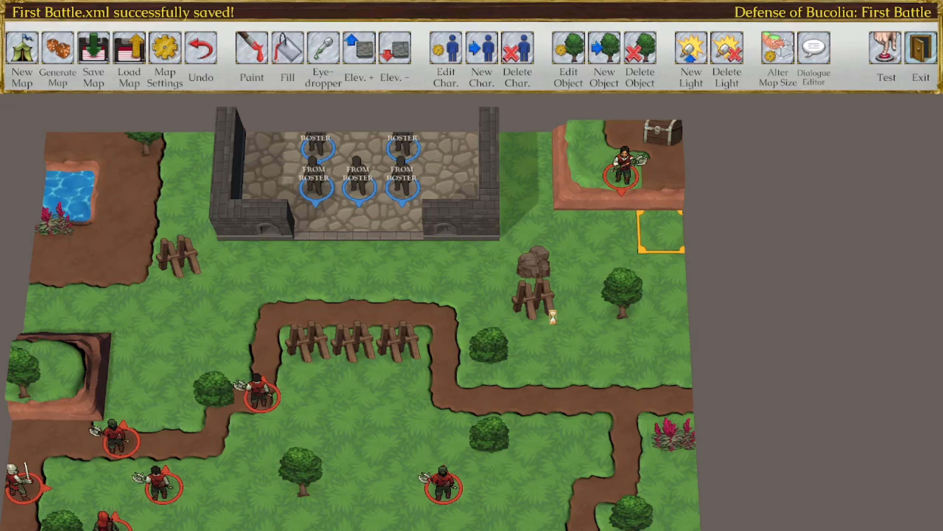